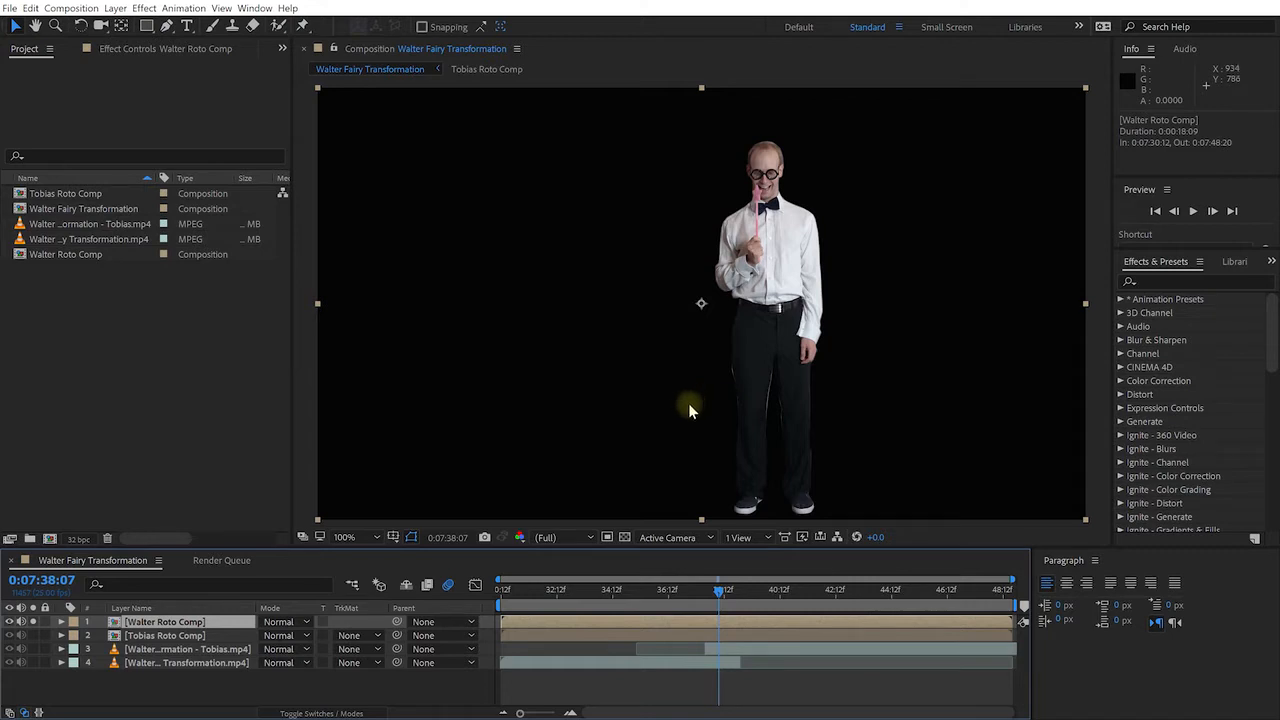
# Check the roto precomps against a transparent background, then delete the Walter and Tobias Roto Comp layers
pyautogui.click(624, 538)
pyautogui.click(624, 538)
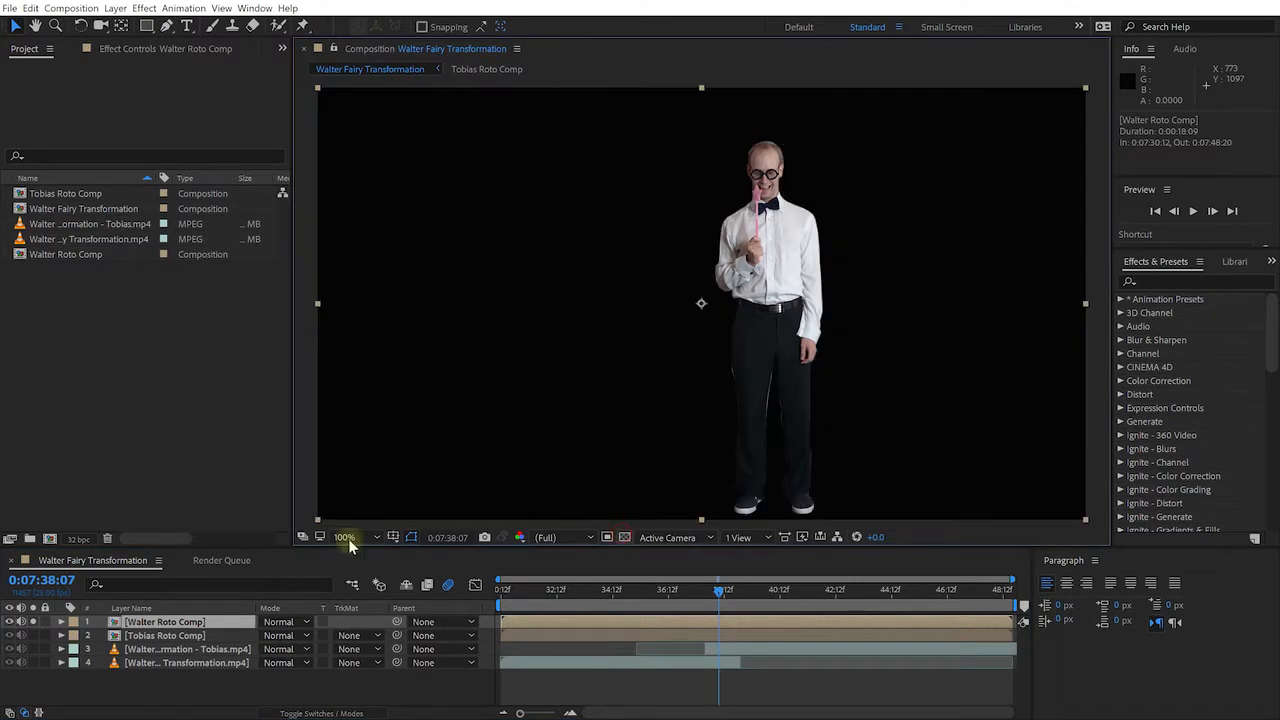
pyautogui.click(33, 622)
pyautogui.click(33, 636)
pyautogui.click(624, 537)
pyautogui.click(624, 537)
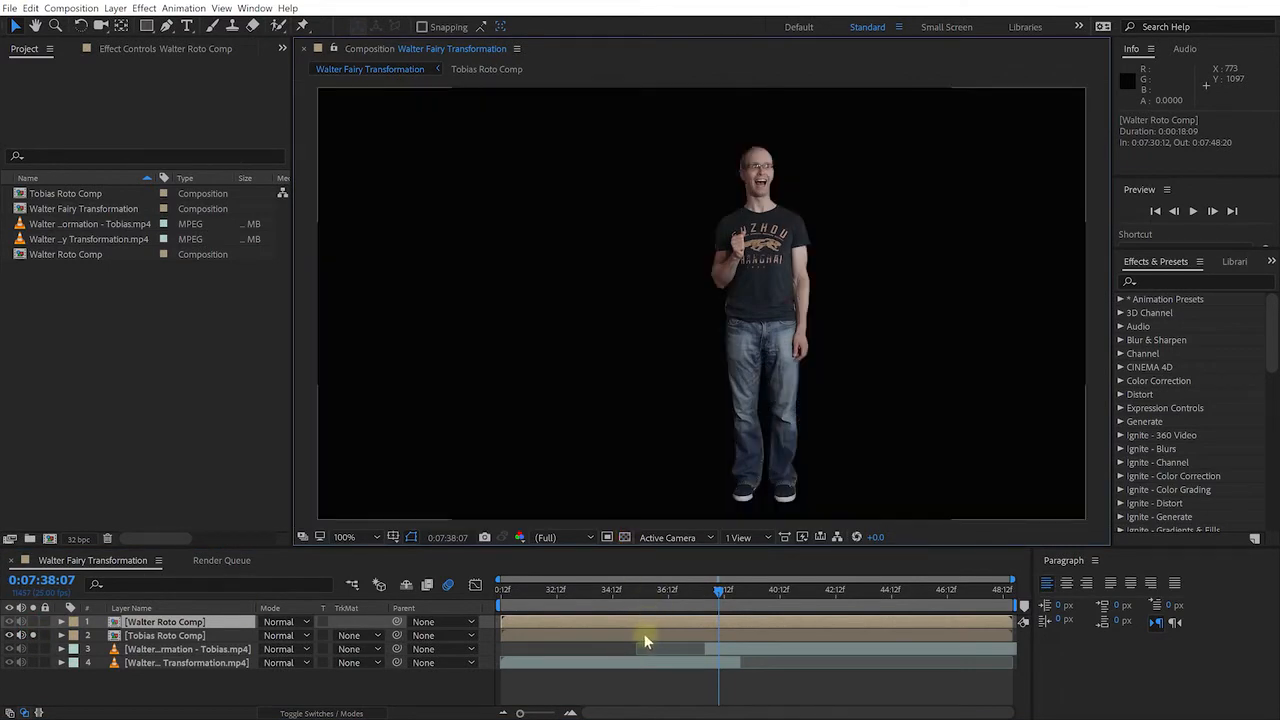
pyautogui.keyDown('shift'); pyautogui.click(180, 636); pyautogui.keyUp('shift')
pyautogui.press('Delete')
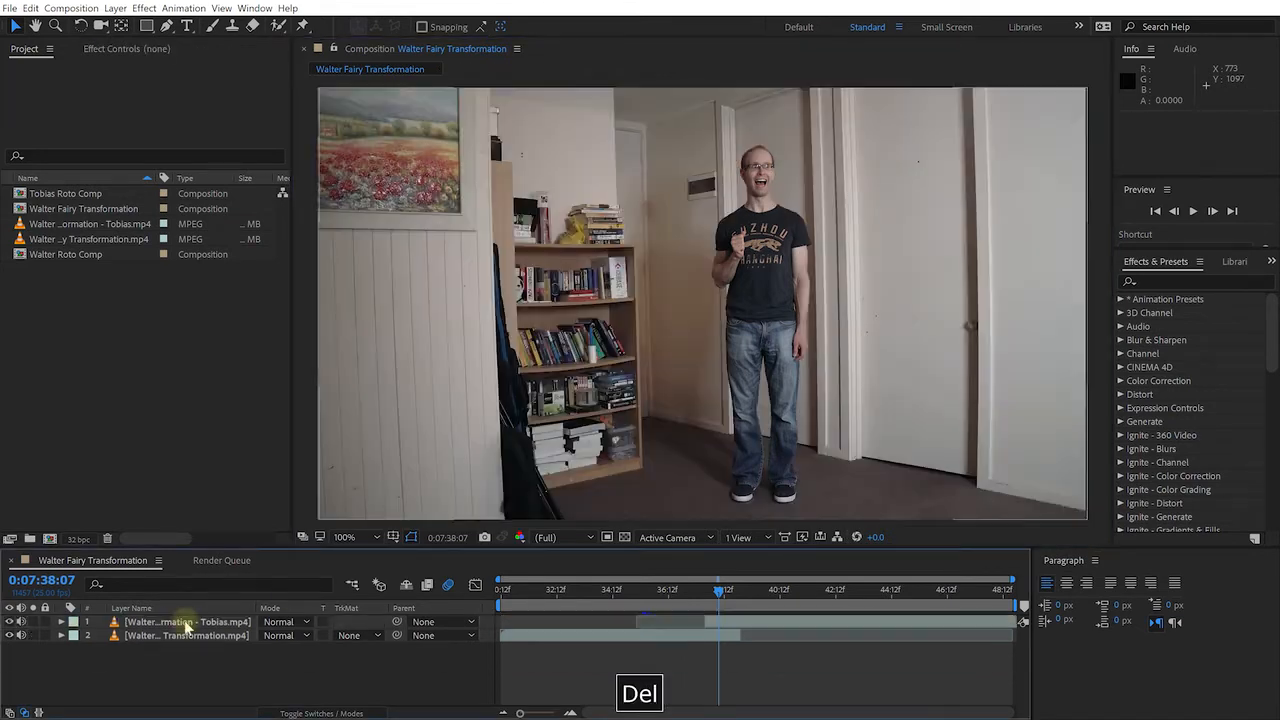
# Import Morph Effect - Tobias Roto.mov and Morph Effect - Walter Roto.mov from Course Materials > Video
pyautogui.doubleClick(110, 330)
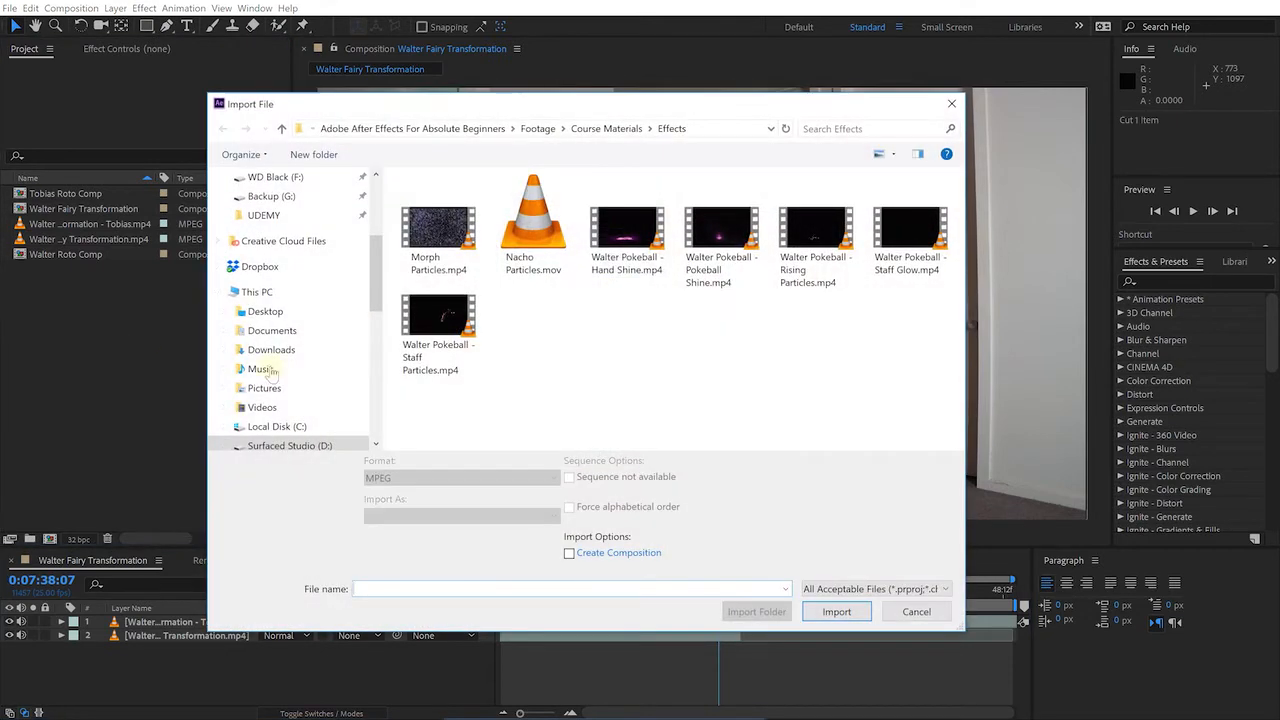
pyautogui.click(606, 128)
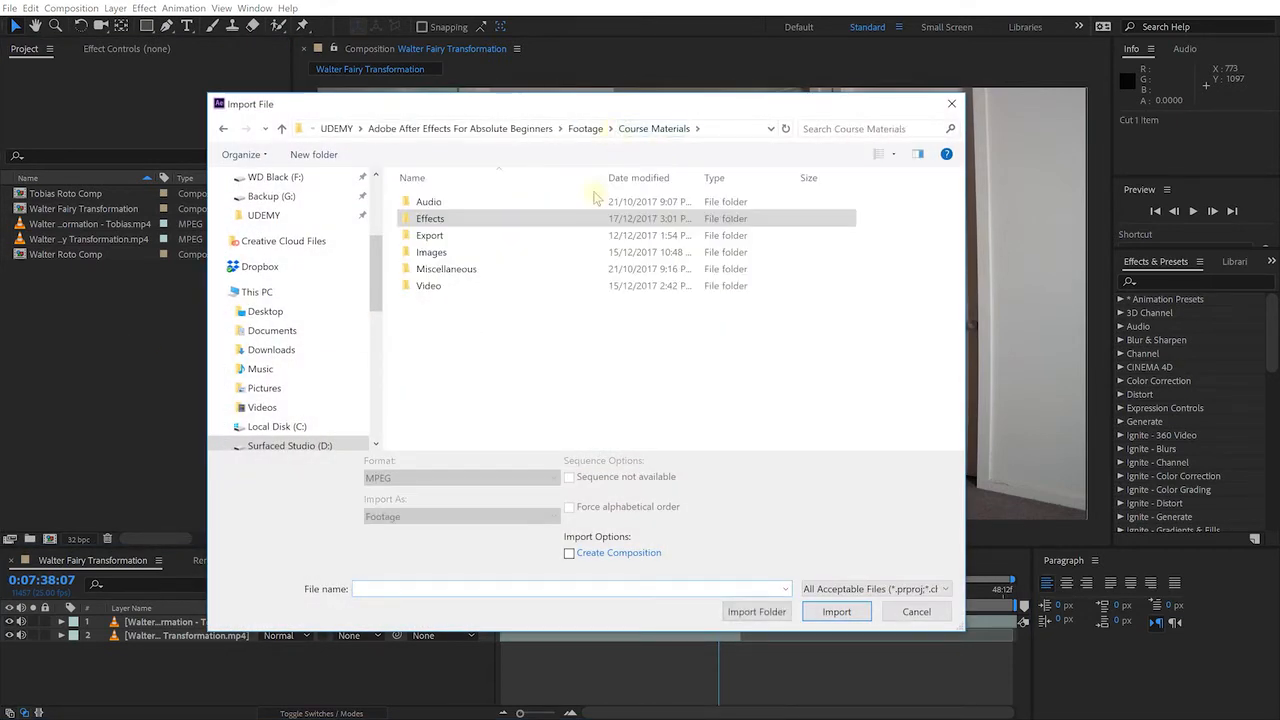
pyautogui.click(445, 288)
pyautogui.doubleClick(445, 287)
pyautogui.click(528, 318)
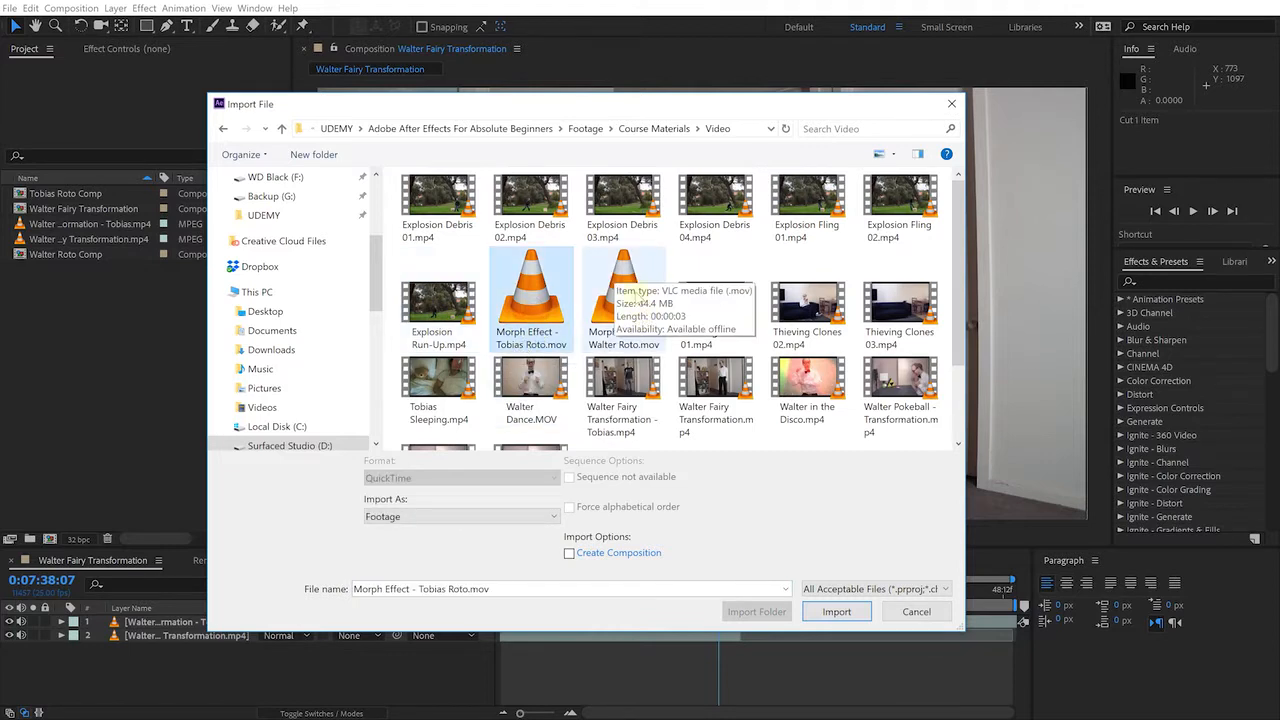
pyautogui.keyDown('ctrl'); pyautogui.click(637, 310); pyautogui.keyUp('ctrl')
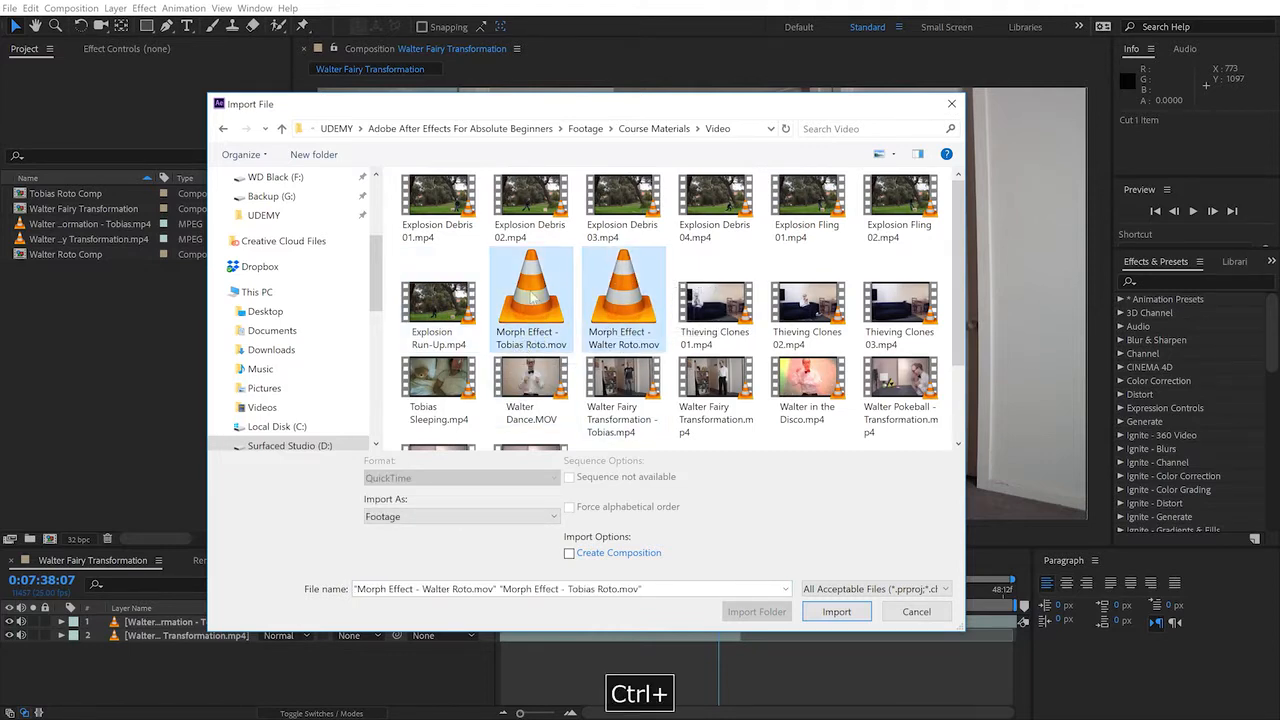
pyautogui.click(836, 611)
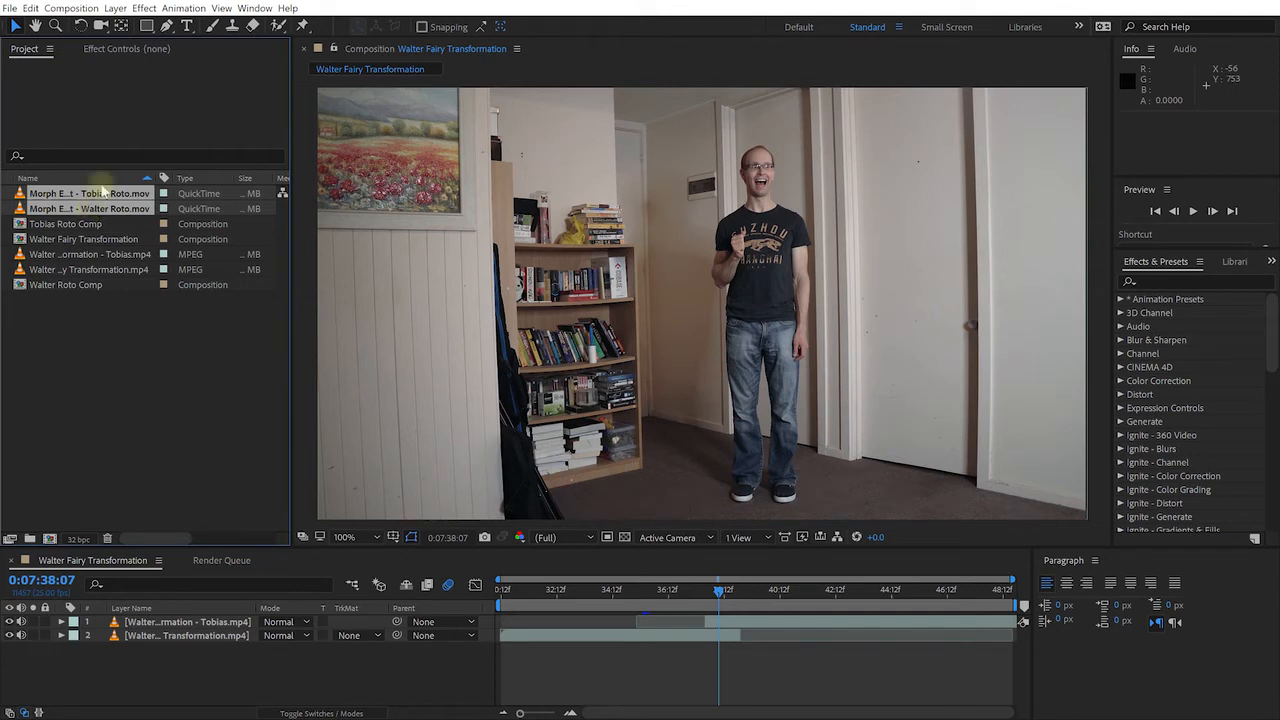
# Drag both Morph Effect roto clips into the timeline as the top two layers
pyautogui.moveTo(90, 213)
pyautogui.mouseDown()
pyautogui.moveTo(243, 417)
pyautogui.moveTo(277, 546)
pyautogui.moveTo(252, 602)
pyautogui.moveTo(200, 651)
pyautogui.moveTo(197, 624)
pyautogui.moveTo(300, 603)
pyautogui.moveTo(609, 594)
pyautogui.moveTo(719, 614)
pyautogui.moveTo(716, 592)
pyautogui.moveTo(720, 624)
pyautogui.moveTo(706, 622)
pyautogui.mouseUp()
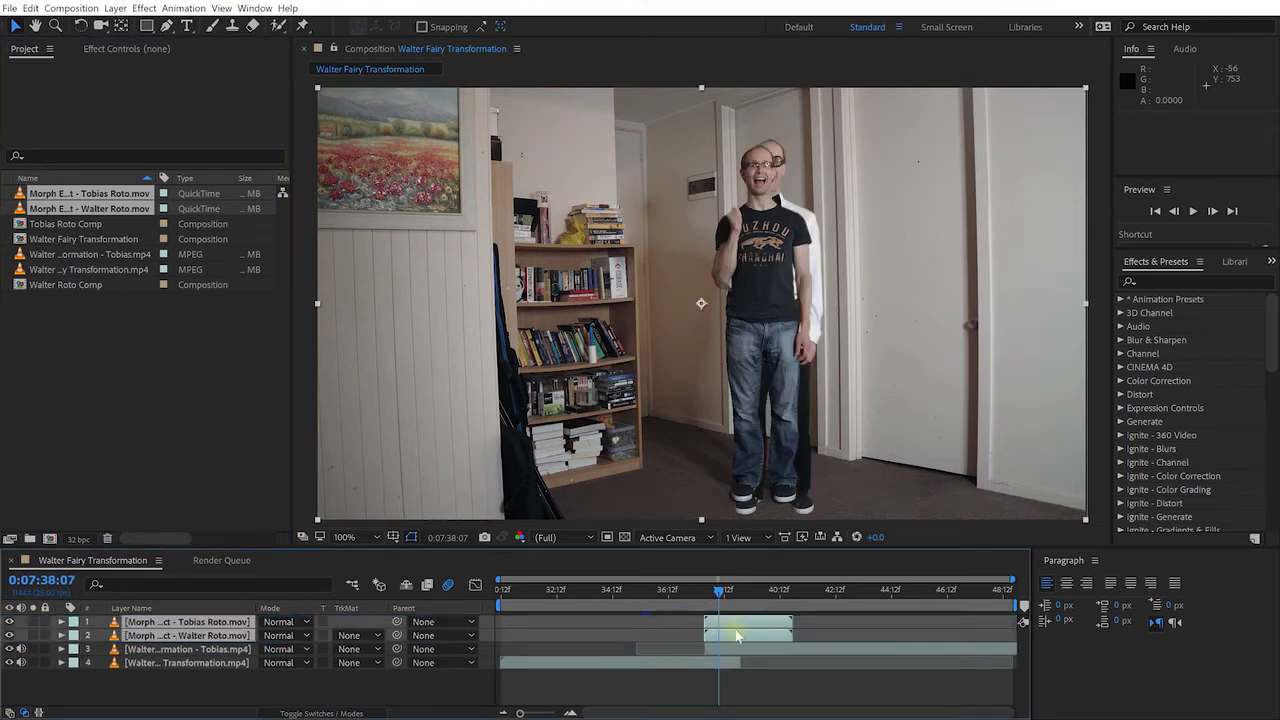
pyautogui.click(727, 622)
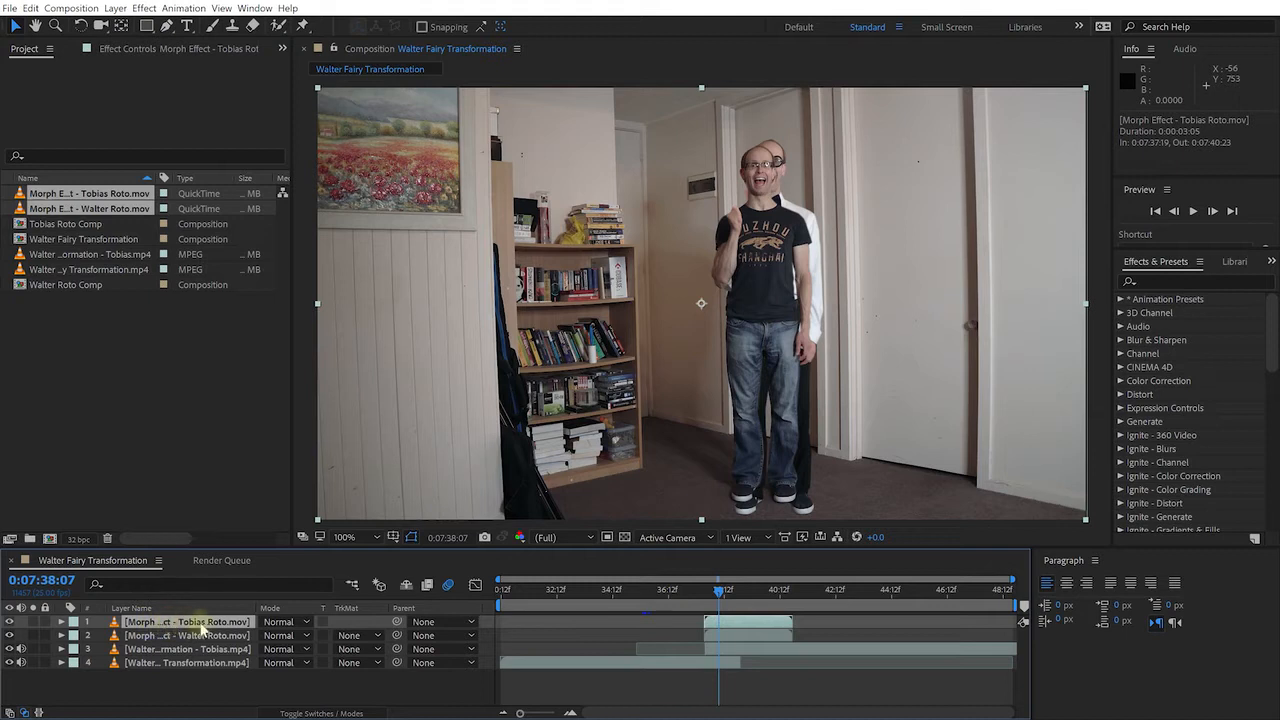
pyautogui.click(33, 621)
pyautogui.moveTo(716, 592)
pyautogui.mouseDown()
pyautogui.moveTo(644, 589)
pyautogui.moveTo(773, 601)
pyautogui.moveTo(738, 602)
pyautogui.mouseUp()
pyautogui.click(624, 537)
pyautogui.click(624, 537)
pyautogui.click(33, 621)
pyautogui.click(33, 635)
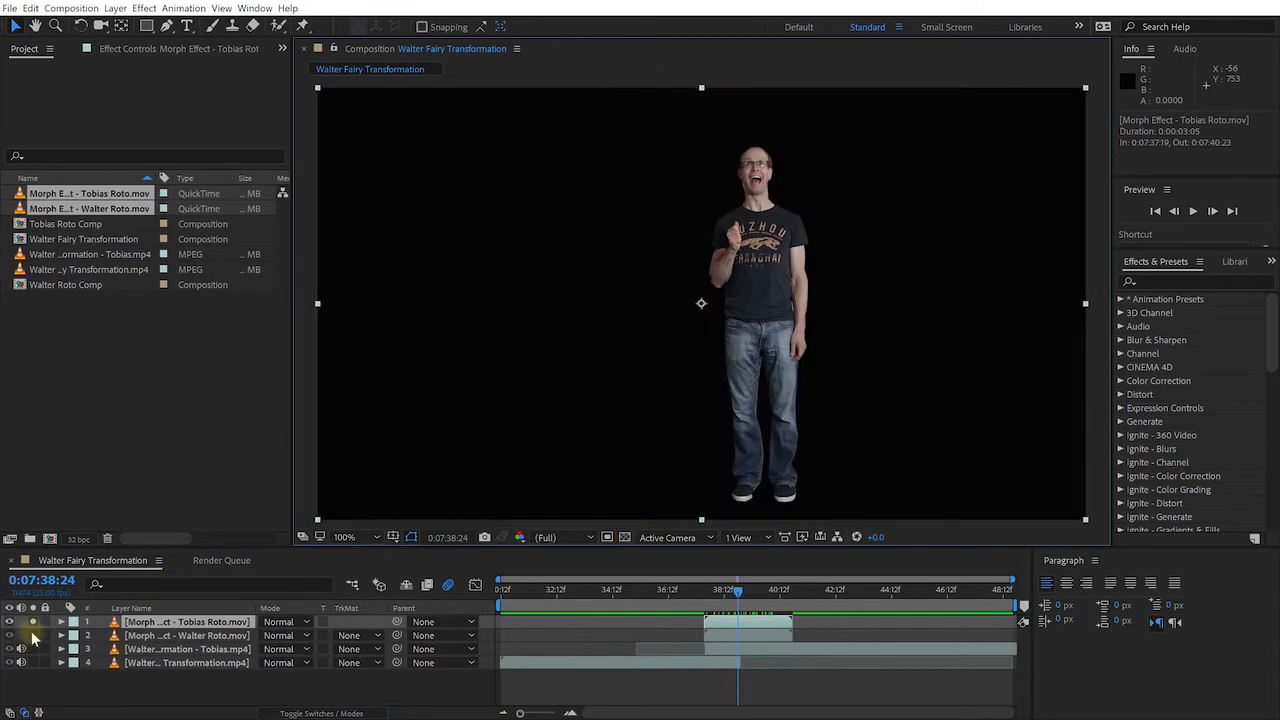
pyautogui.click(205, 635)
pyautogui.click(625, 537)
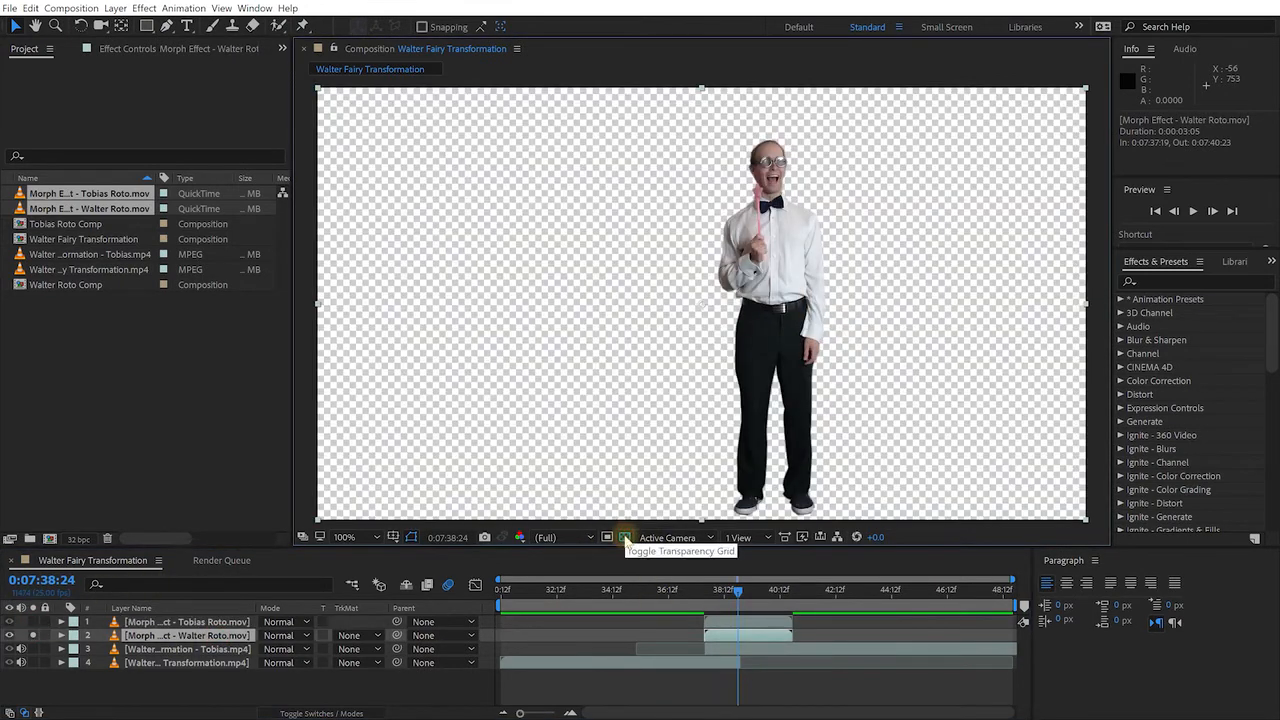
pyautogui.moveTo(737, 598); pyautogui.dragTo(720, 598)
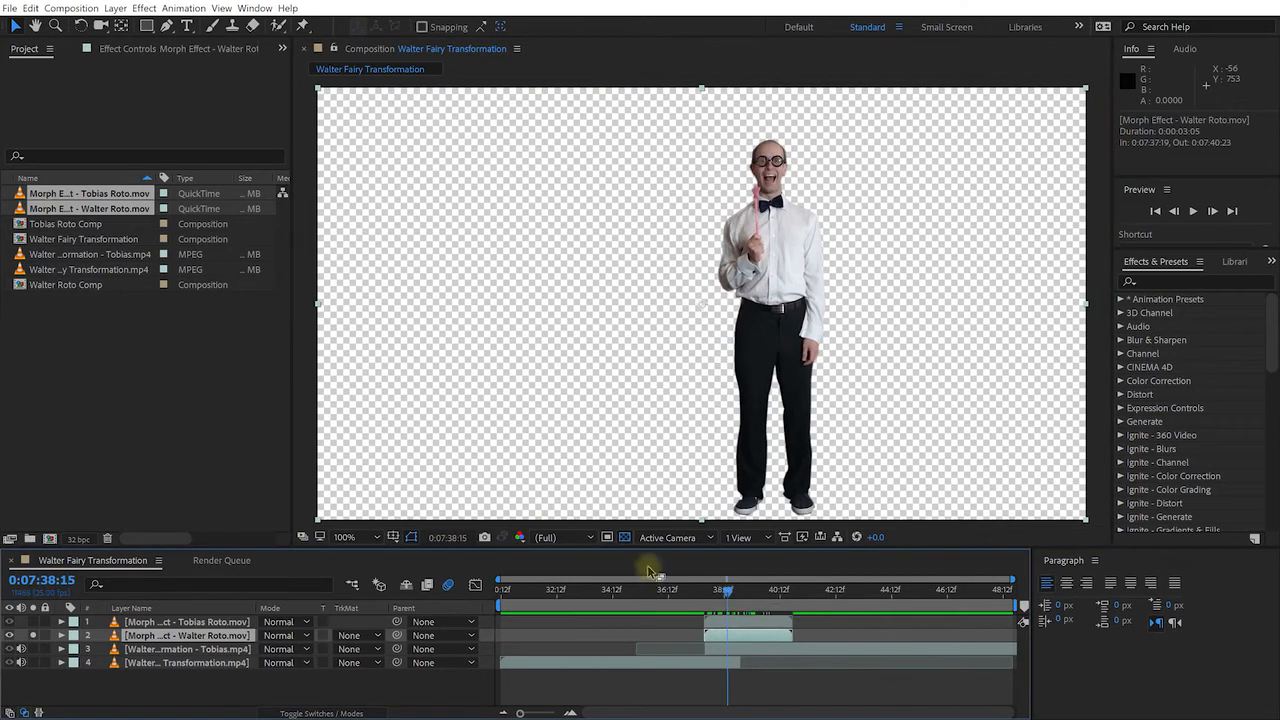
pyautogui.click(624, 537)
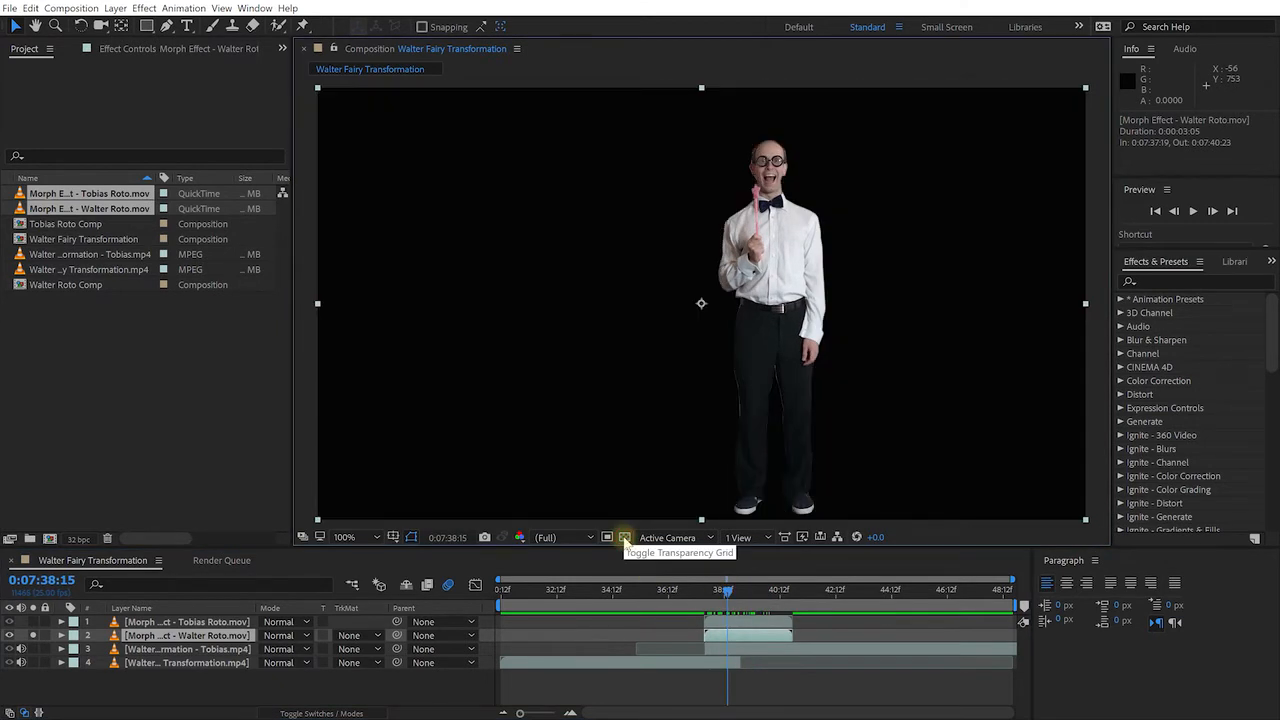
pyautogui.click(33, 635)
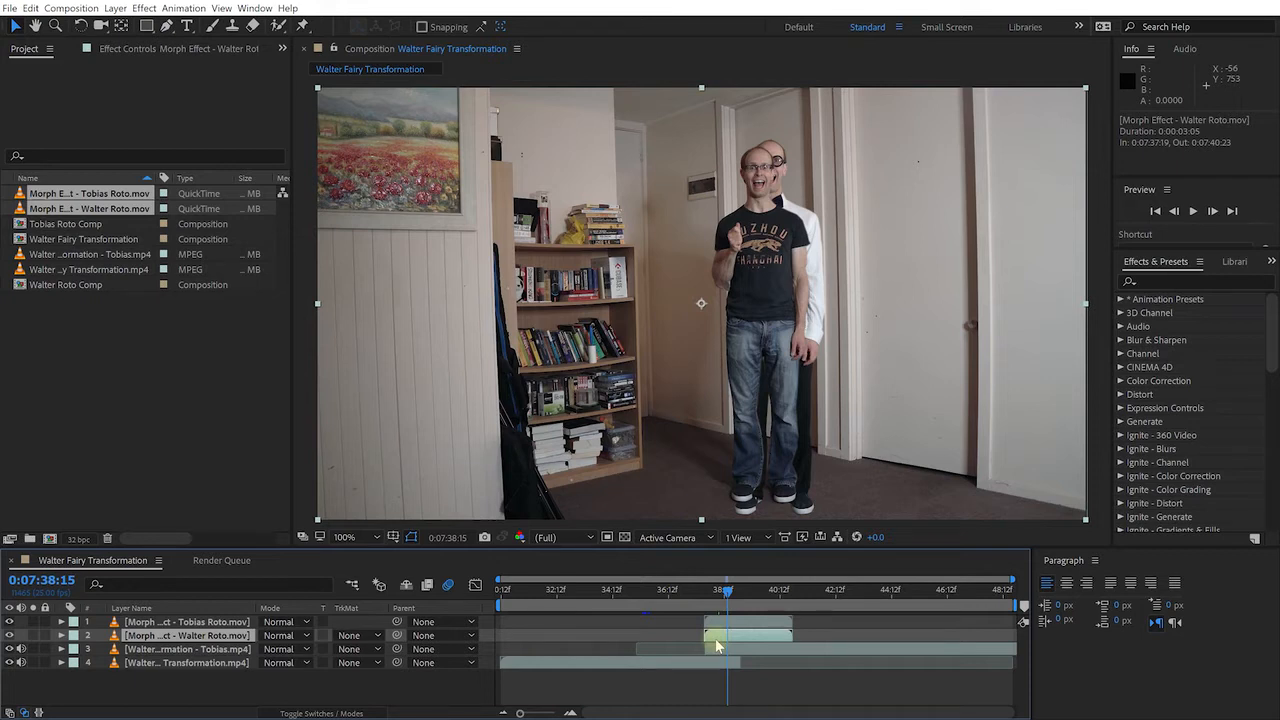
# Move the Morph Effect - Walter Roto layer to start at 0:07:35:24 and solo it with the Walter clip
pyautogui.moveTo(724, 640); pyautogui.dragTo(680, 638)
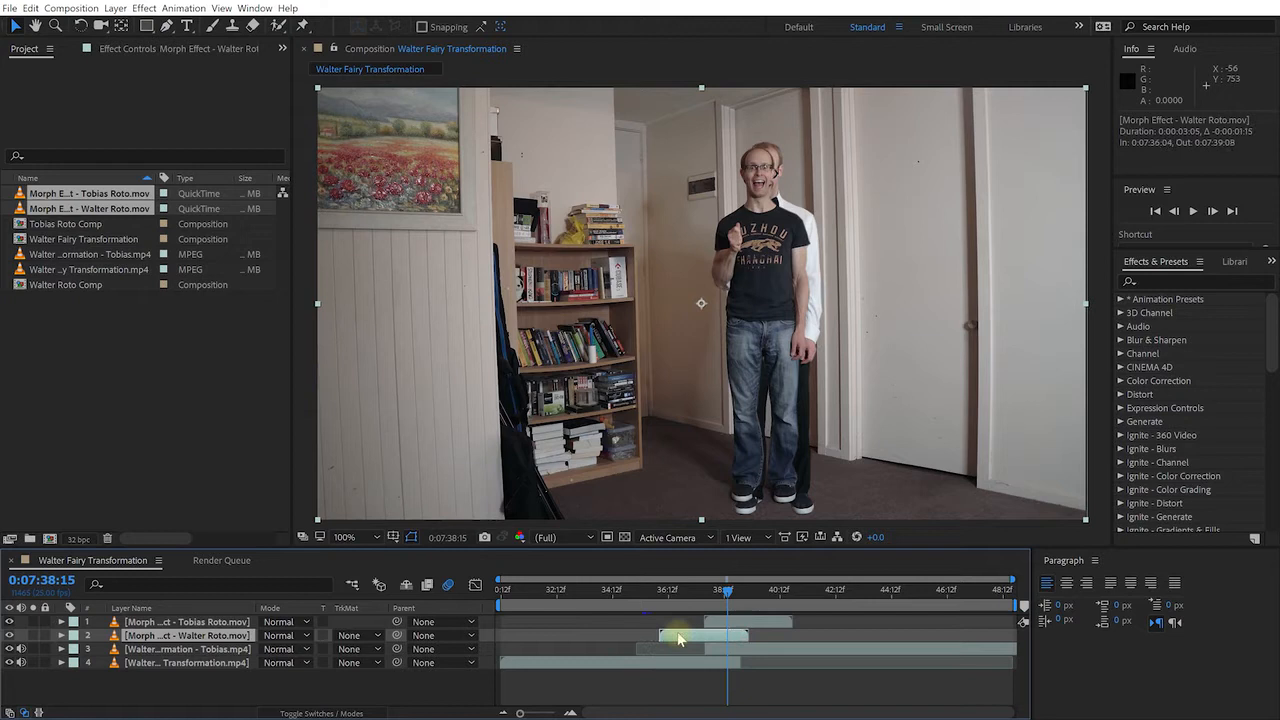
pyautogui.click(32, 662)
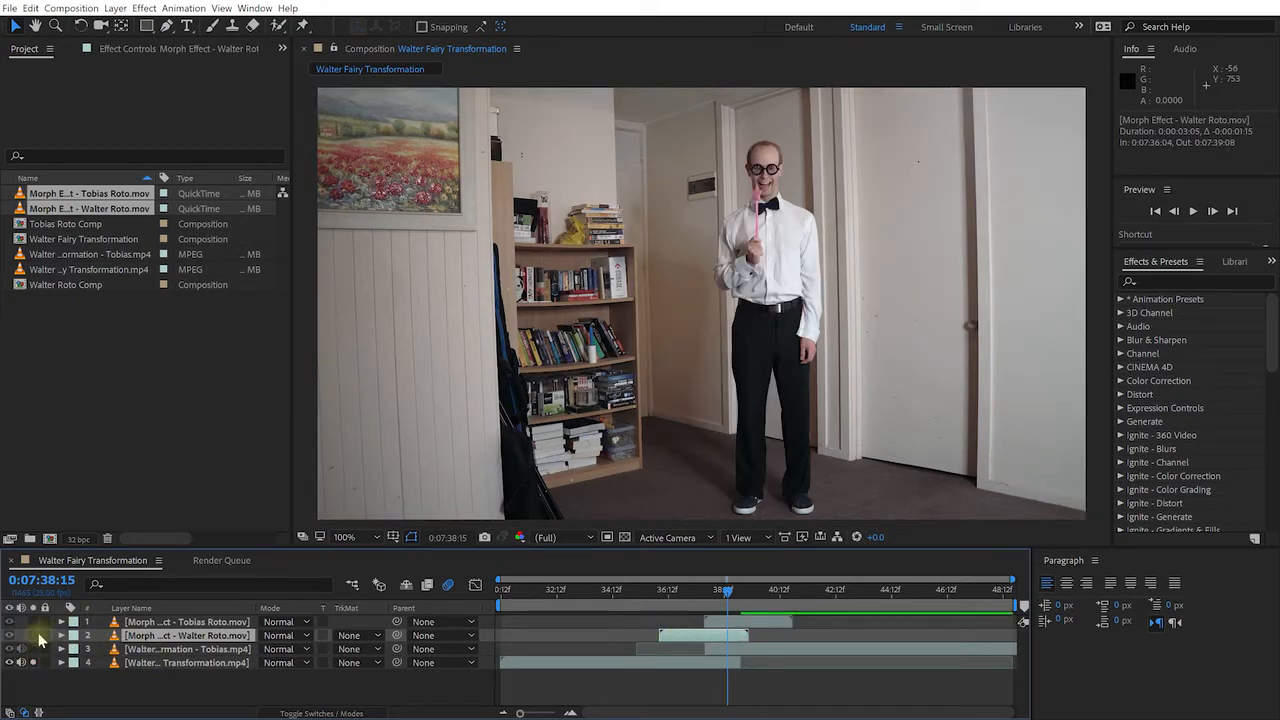
pyautogui.click(33, 635)
pyautogui.moveTo(708, 600); pyautogui.dragTo(684, 640)
# Scrub through the transformation to verify the timing, then unsolo the layers
pyautogui.moveTo(659, 595)
pyautogui.mouseDown()
pyautogui.moveTo(697, 607)
pyautogui.moveTo(674, 608)
pyautogui.moveTo(701, 599)
pyautogui.moveTo(676, 606)
pyautogui.mouseUp()
pyautogui.click(33, 662)
pyautogui.click(33, 662)
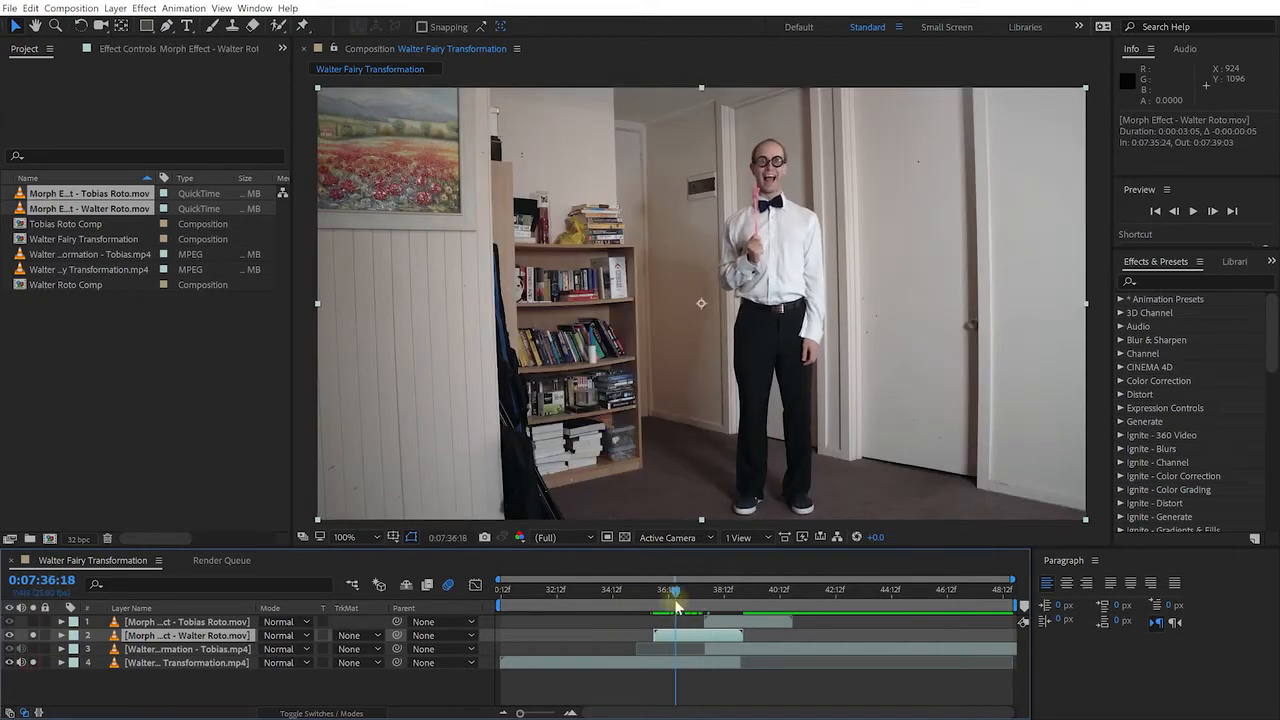
pyautogui.click(33, 662)
pyautogui.click(33, 635)
pyautogui.click(33, 635)
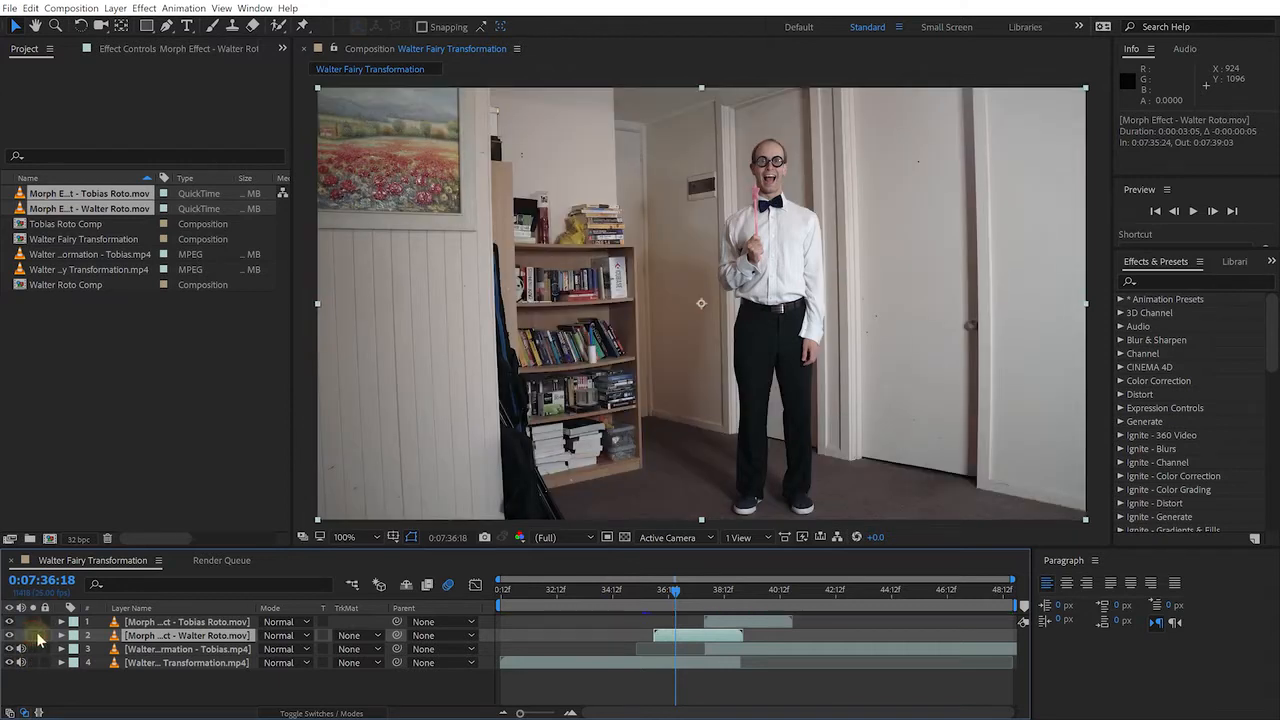
pyautogui.click(150, 649)
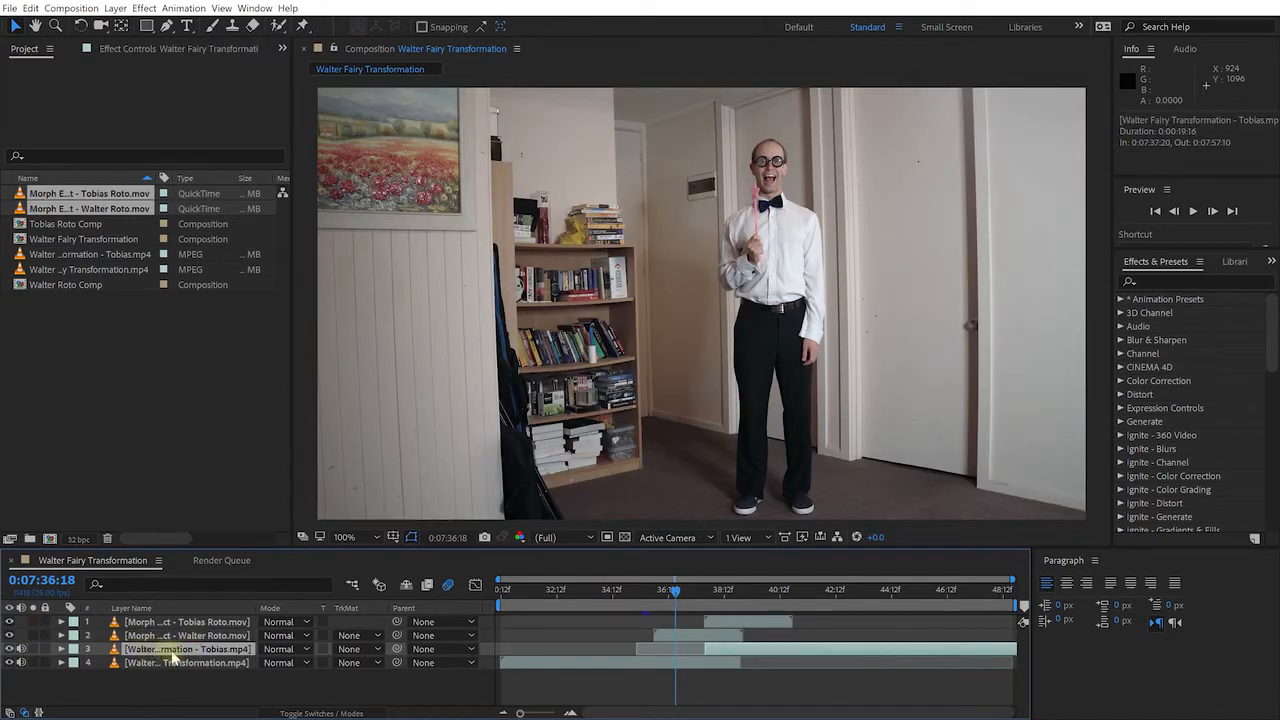
# Extend the Tobias mp4 layer to start earlier and reset its Opacity to 100% without keyframes
pyautogui.click(33, 649)
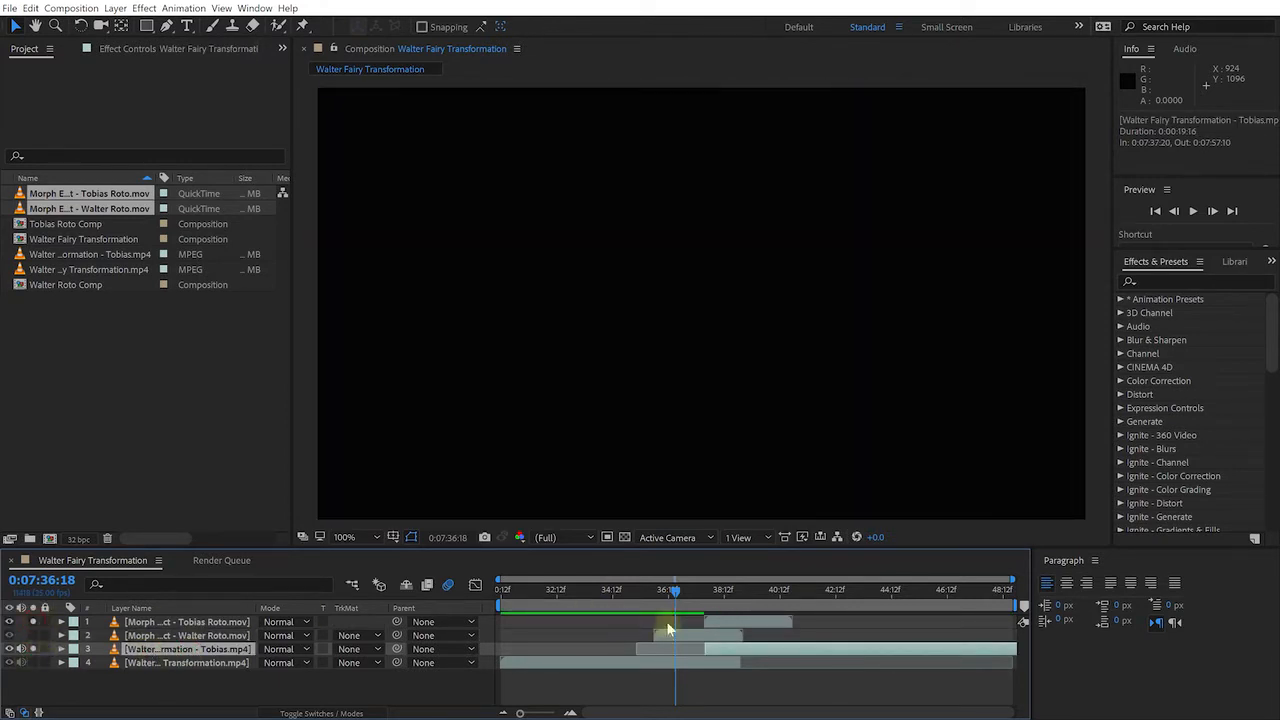
pyautogui.moveTo(704, 649); pyautogui.dragTo(653, 648)
pyautogui.moveTo(668, 590); pyautogui.dragTo(674, 594)
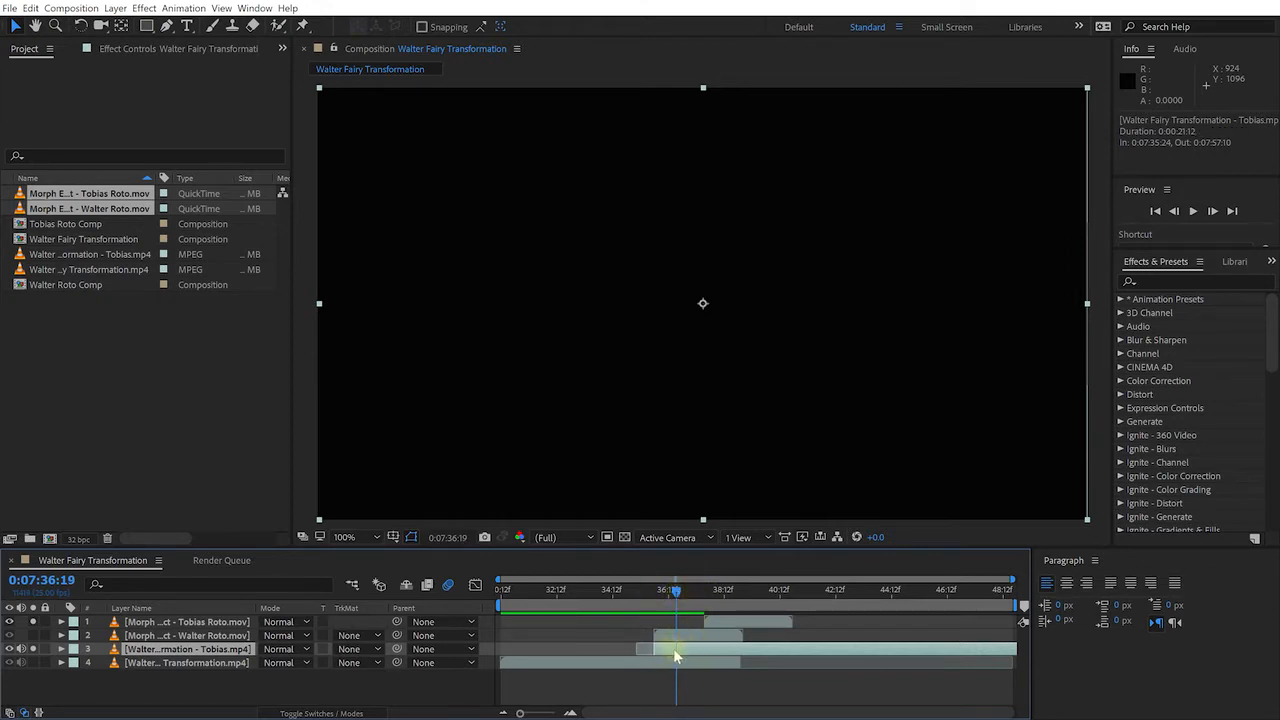
pyautogui.press('t')
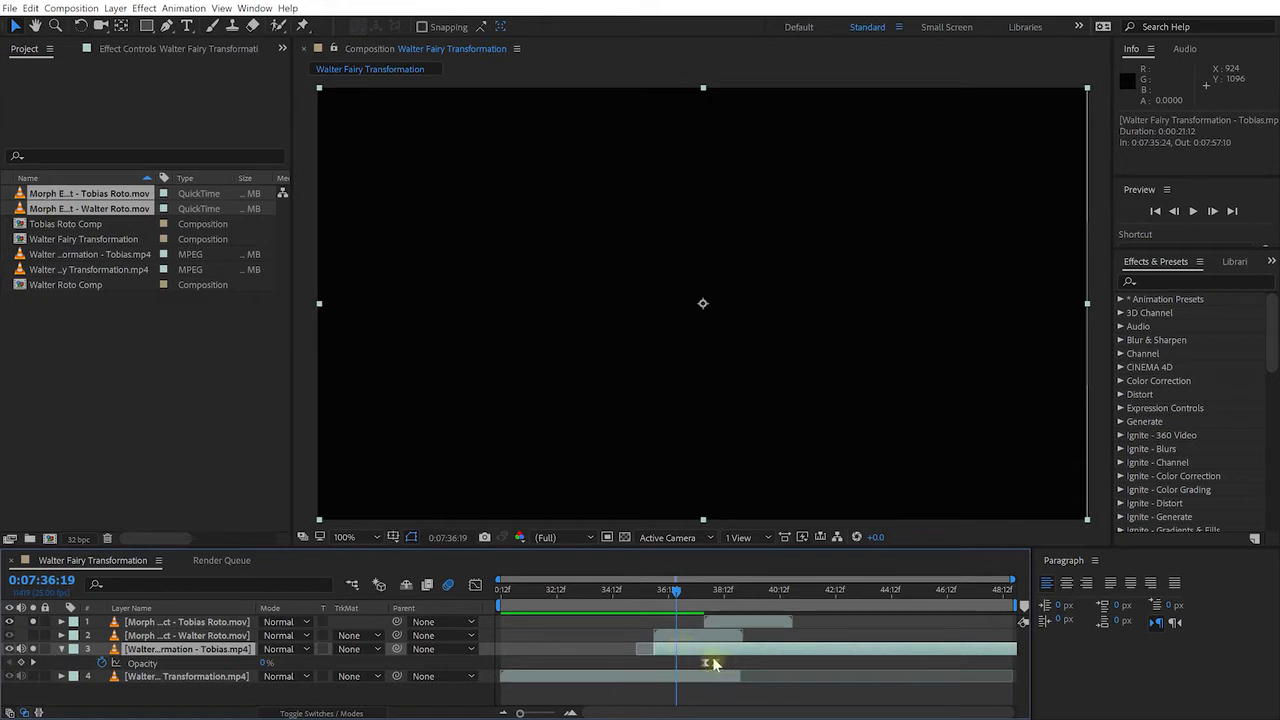
pyautogui.moveTo(264, 665); pyautogui.dragTo(511, 671)
pyautogui.click(102, 664)
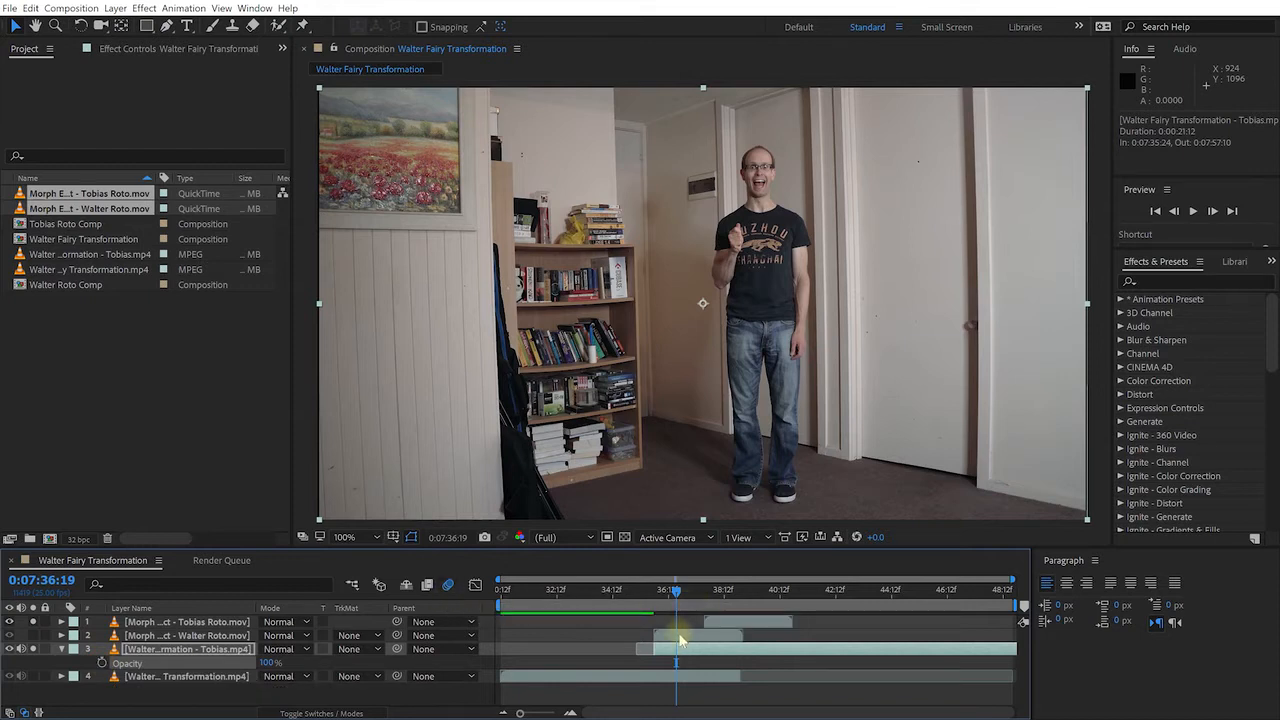
# Move the Tobias roto layer to start at 0:07:35:24 and check it against the background
pyautogui.moveTo(742, 624); pyautogui.dragTo(684, 592)
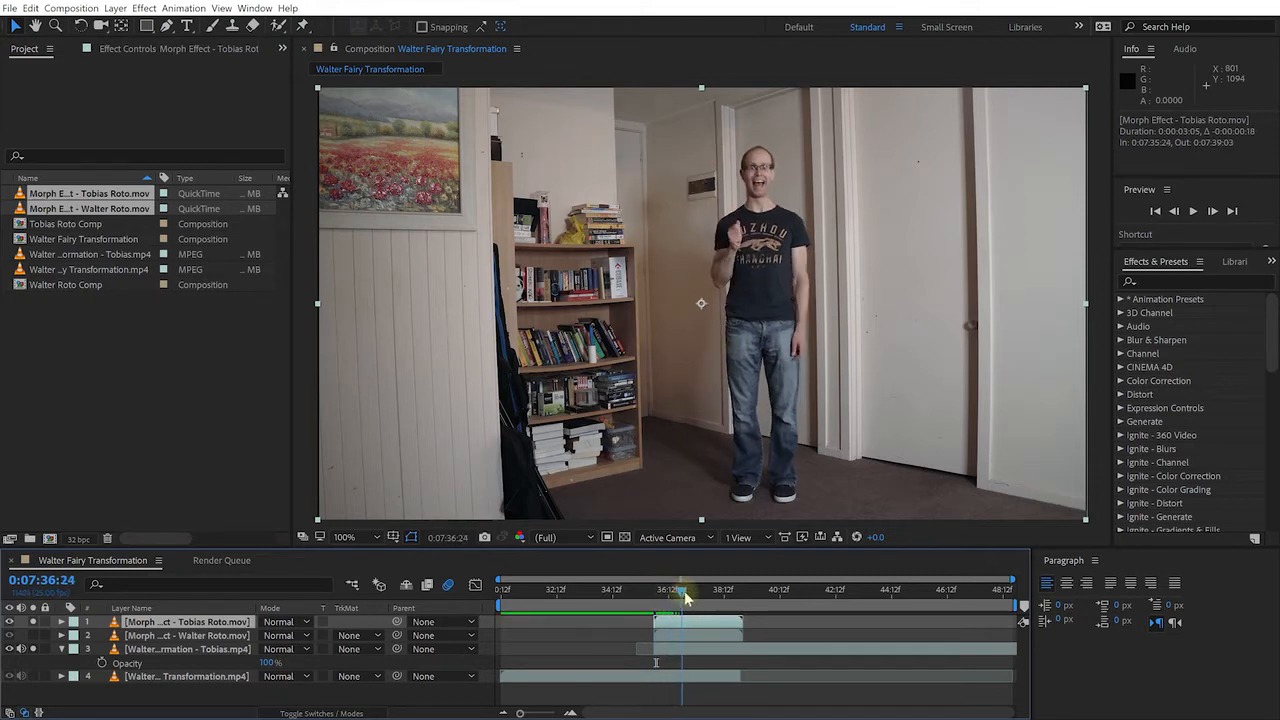
pyautogui.click(31, 649)
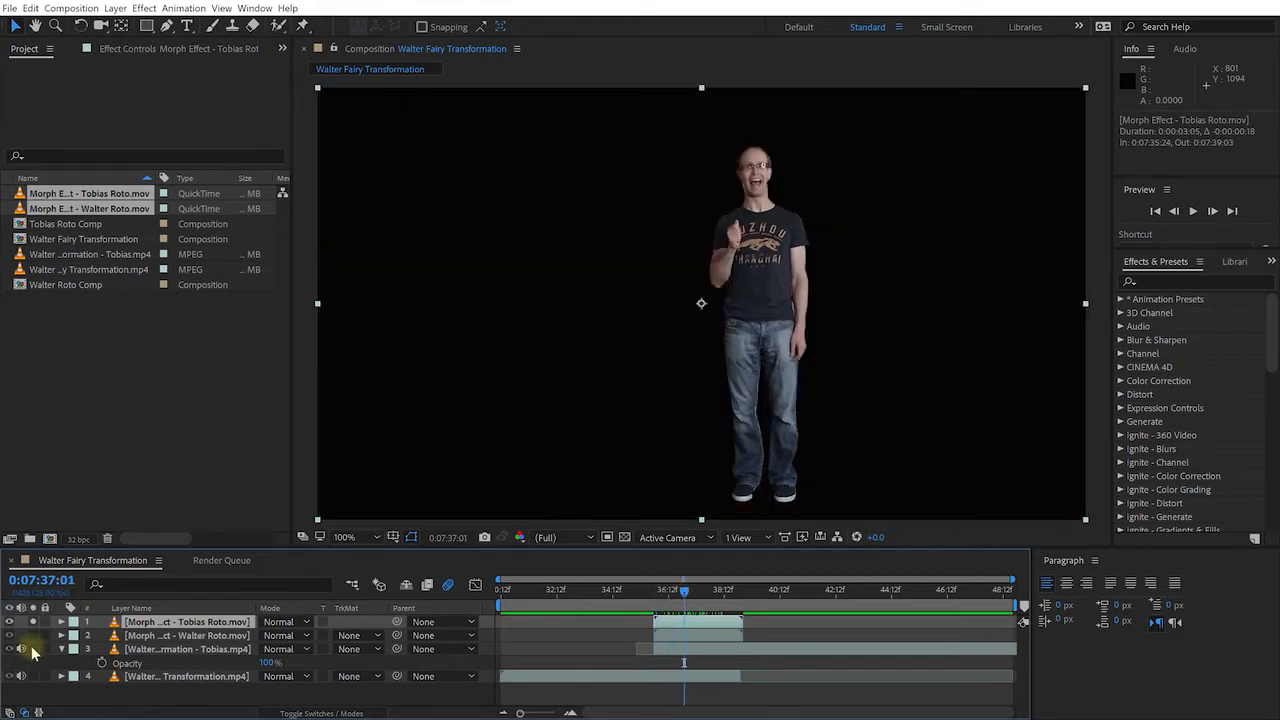
pyautogui.click(31, 649)
pyautogui.moveTo(684, 590)
pyautogui.mouseDown()
pyautogui.moveTo(663, 592)
pyautogui.moveTo(737, 610)
pyautogui.moveTo(683, 610)
pyautogui.mouseUp()
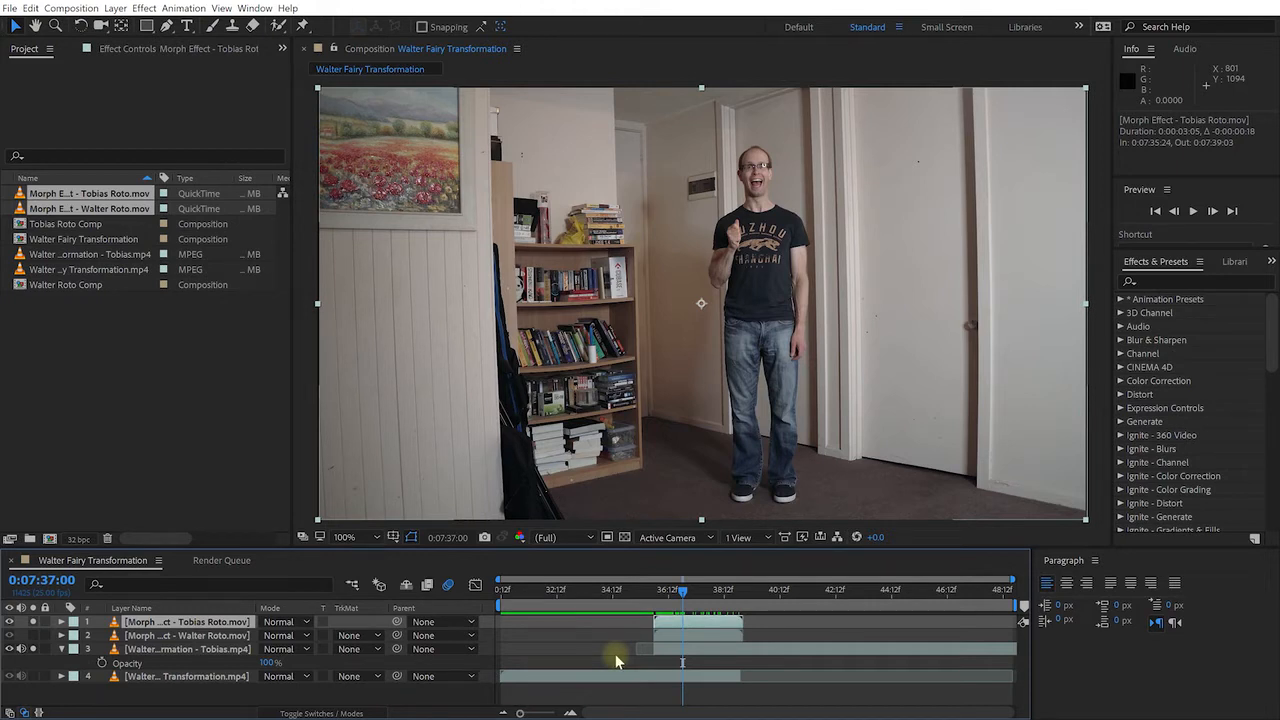
pyautogui.moveTo(684, 598); pyautogui.dragTo(473, 588)
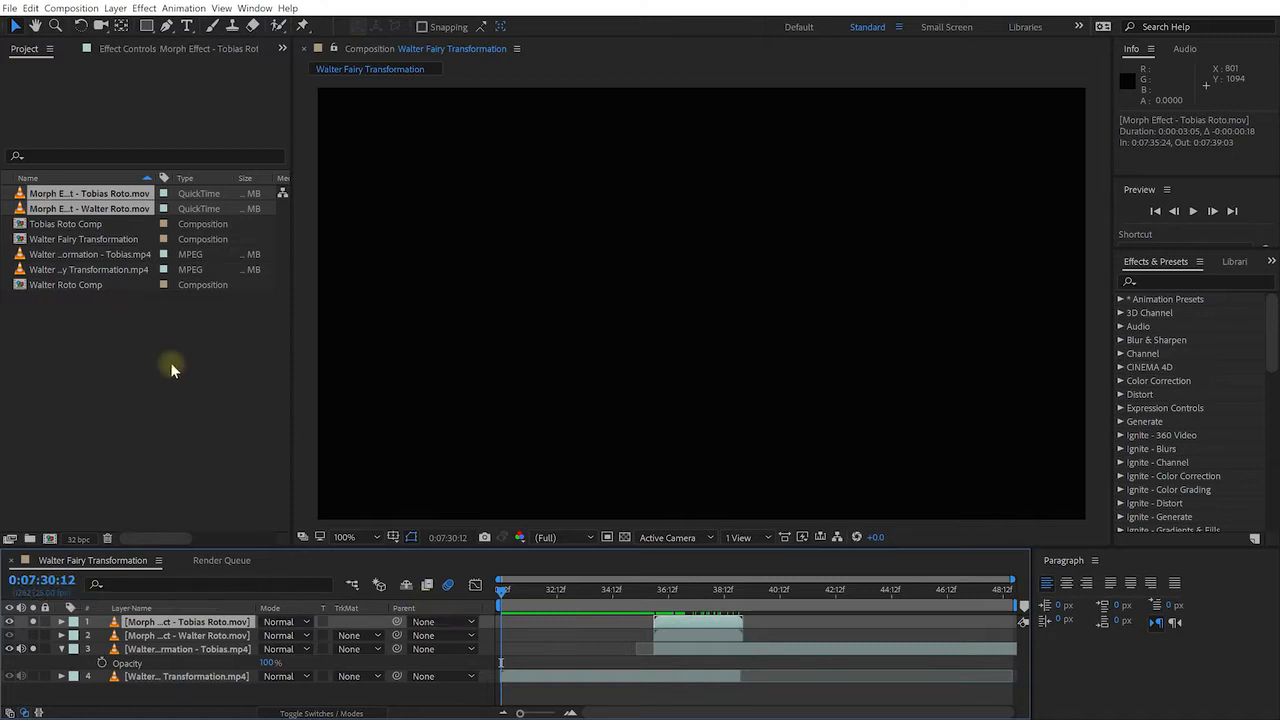
# Change the Walter Fairy Transformation comp's Start Timecode from 0:07:30:12 to 0 in Composition Settings
pyautogui.click(61, 649)
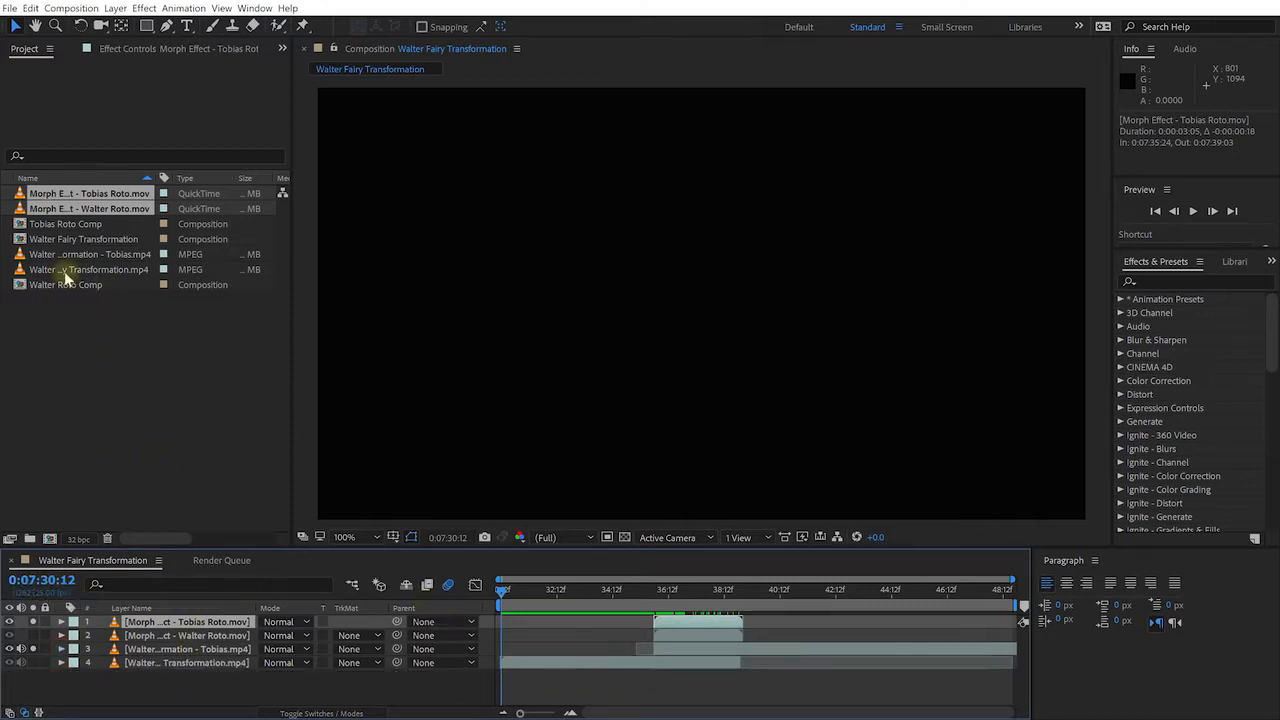
pyautogui.click(95, 272)
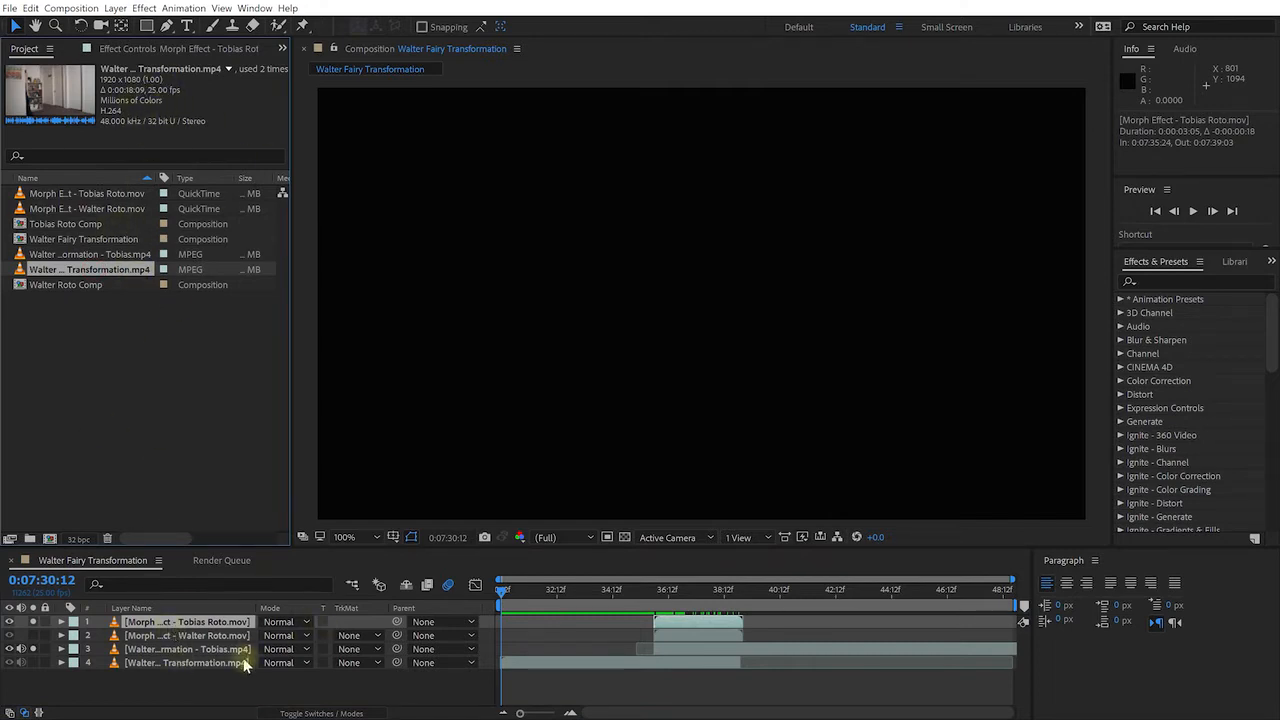
pyautogui.click(200, 686)
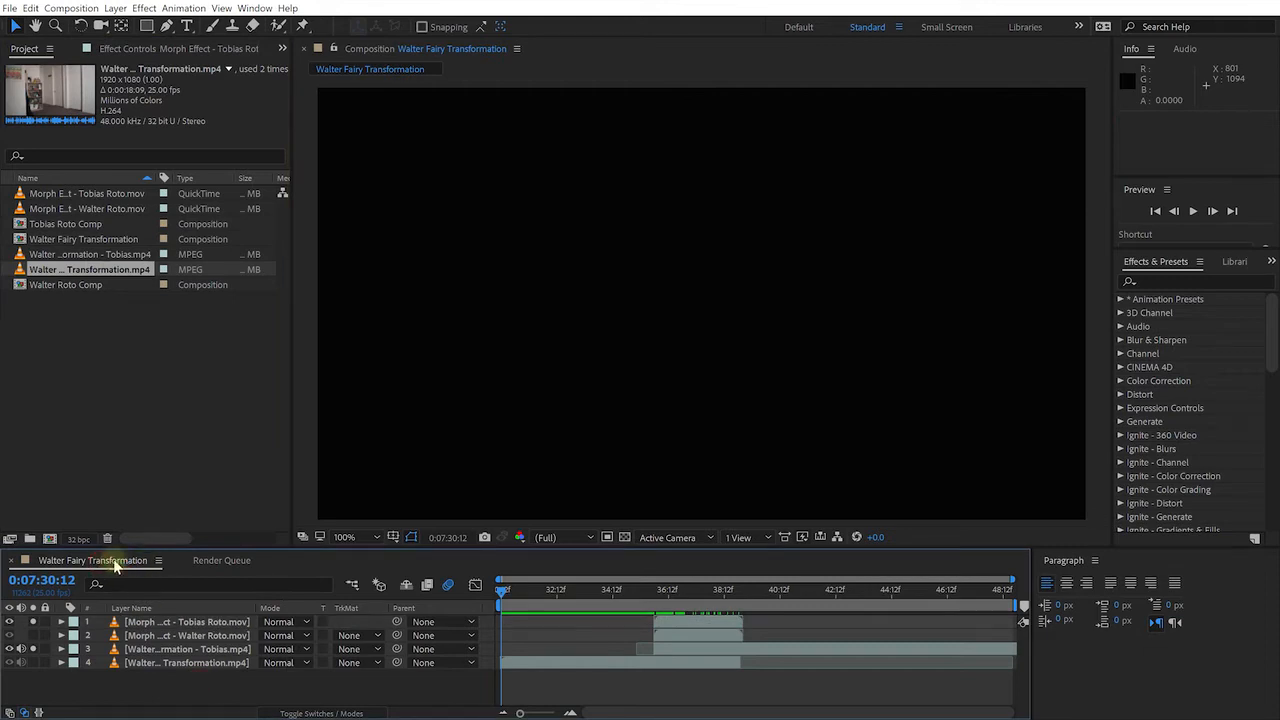
pyautogui.rightClick(173, 682)
pyautogui.click(250, 554)
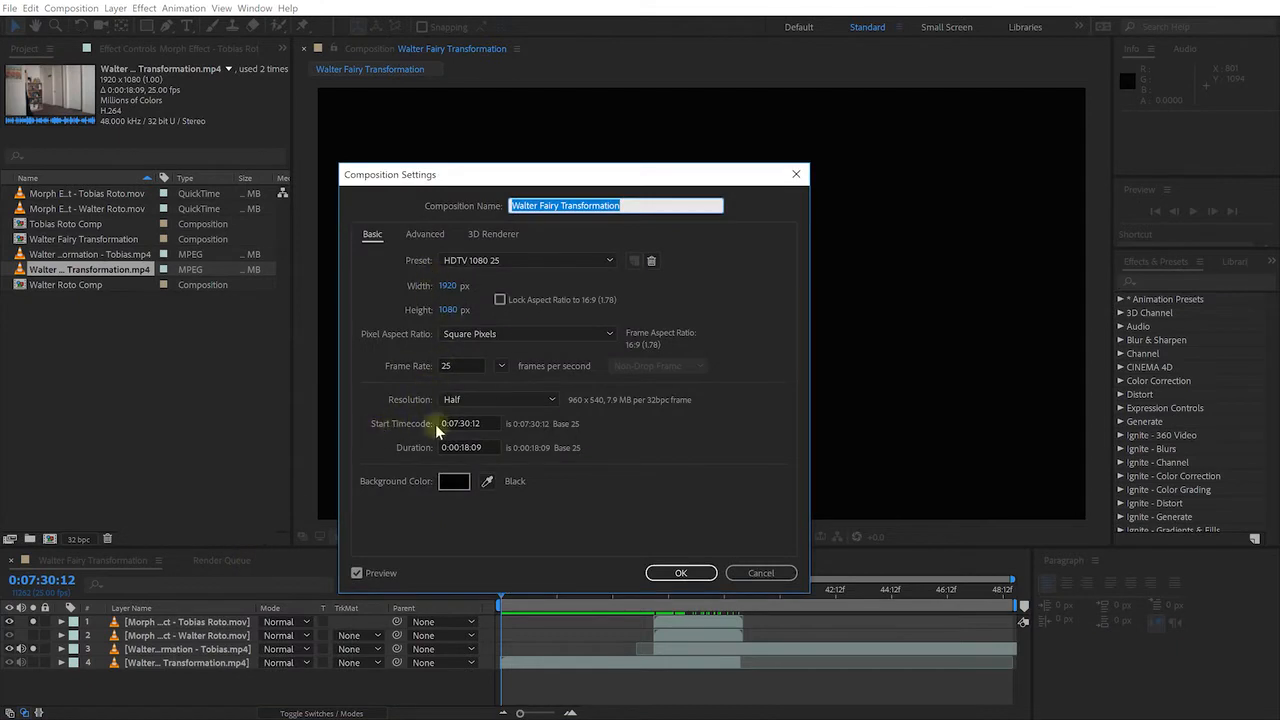
pyautogui.click(491, 424)
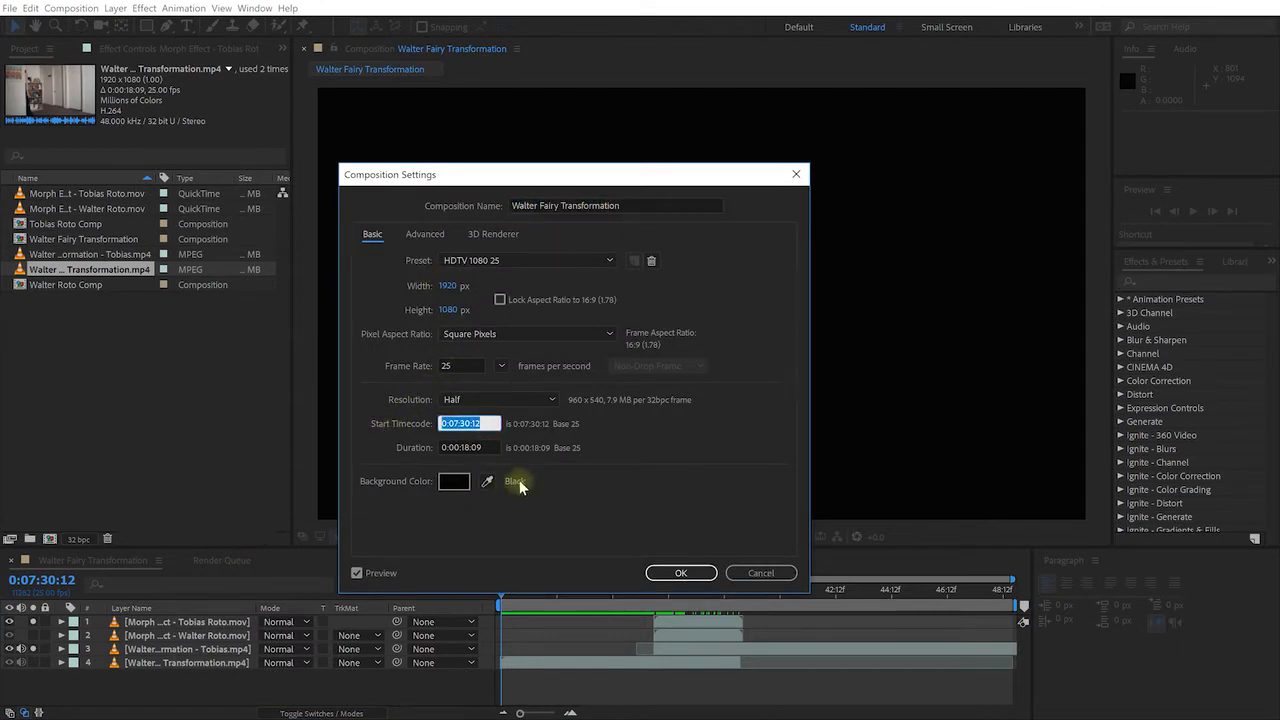
pyautogui.write('0')
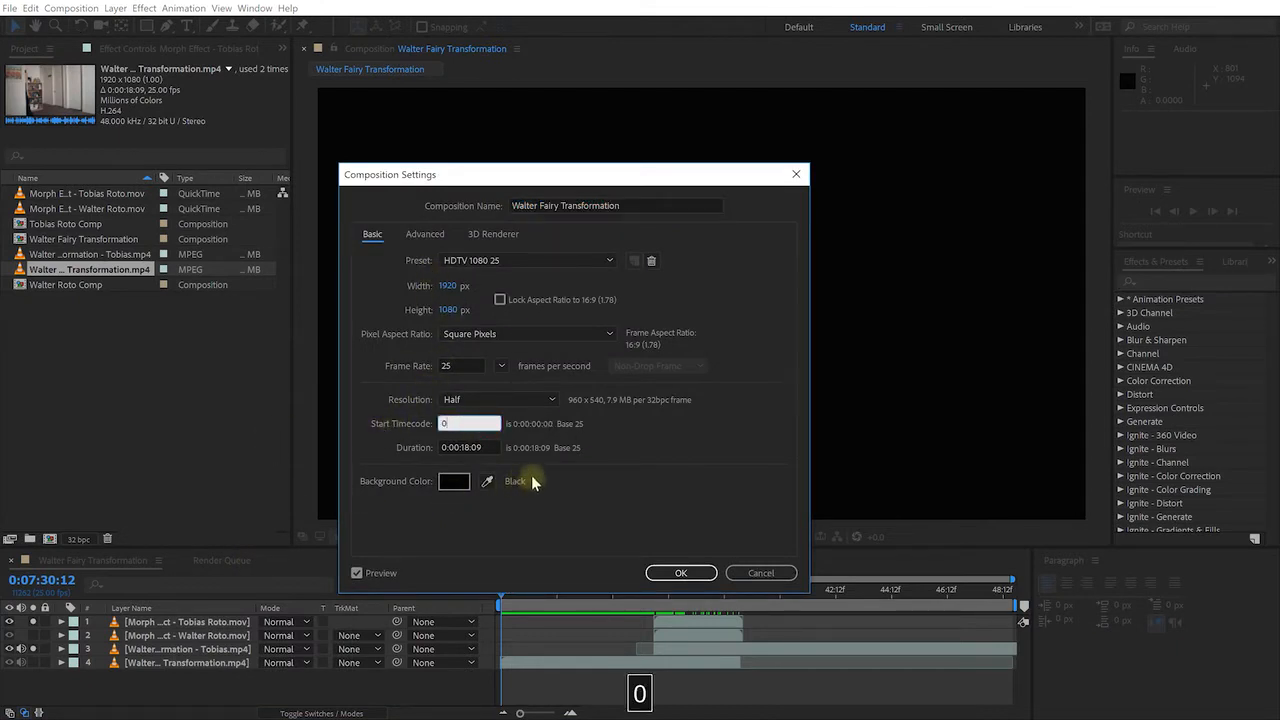
pyautogui.click(681, 574)
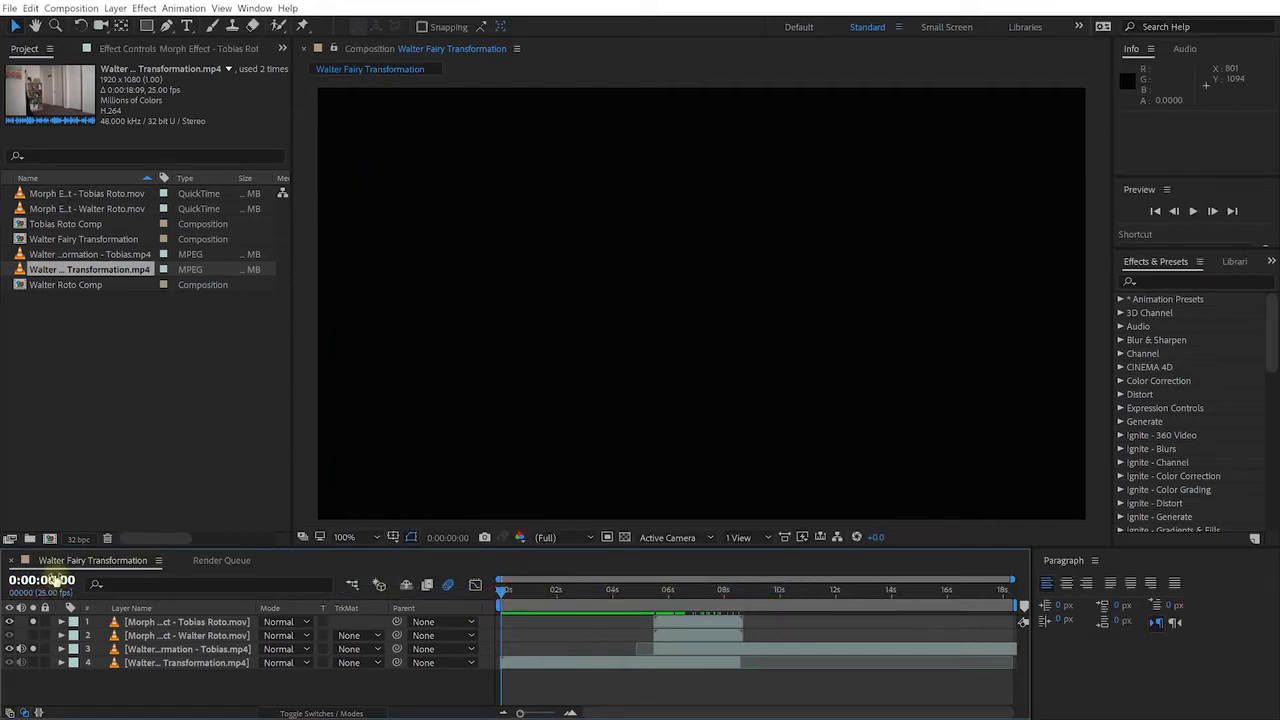
# Unsolo layers 1 and 3 and hide the two roto layers
pyautogui.moveTo(500, 588); pyautogui.dragTo(707, 615)
pyautogui.click(33, 622)
pyautogui.click(33, 649)
pyautogui.moveTo(10, 622); pyautogui.dragTo(9, 635)
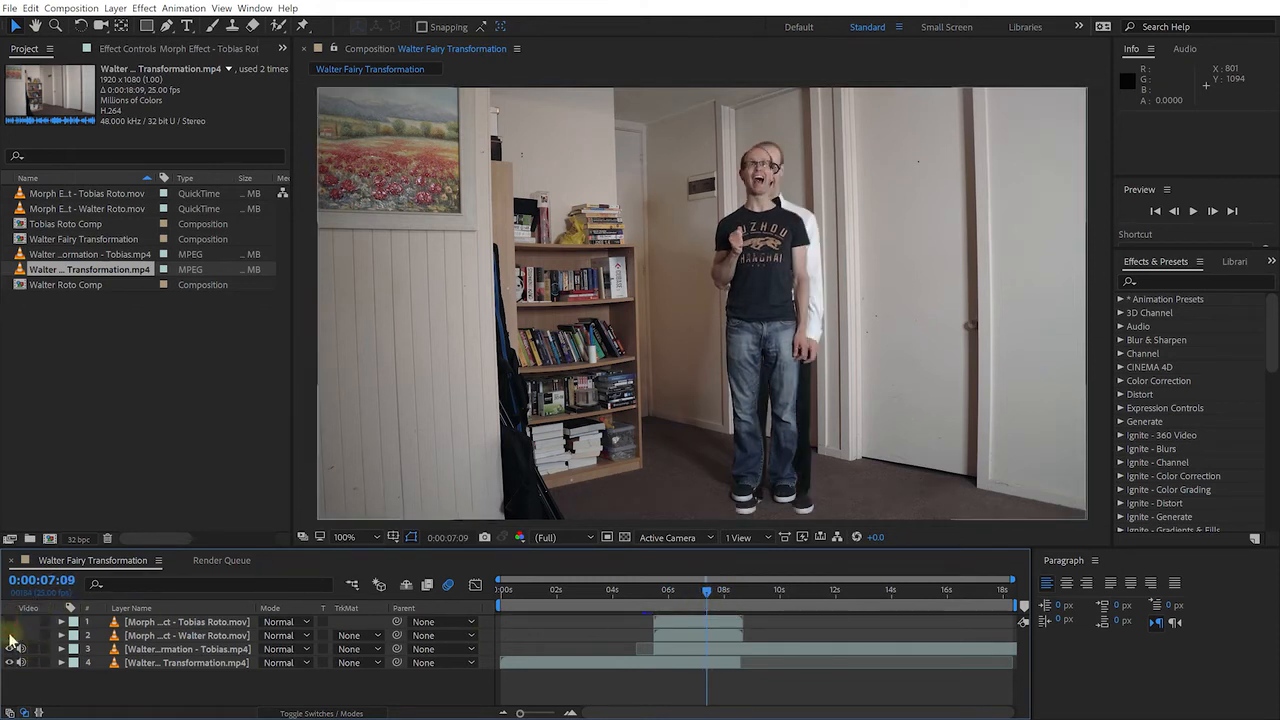
# Rename layers 1 and 2 to 'Tobias Roto' and 'Walter Roto'
pyautogui.click(170, 622)
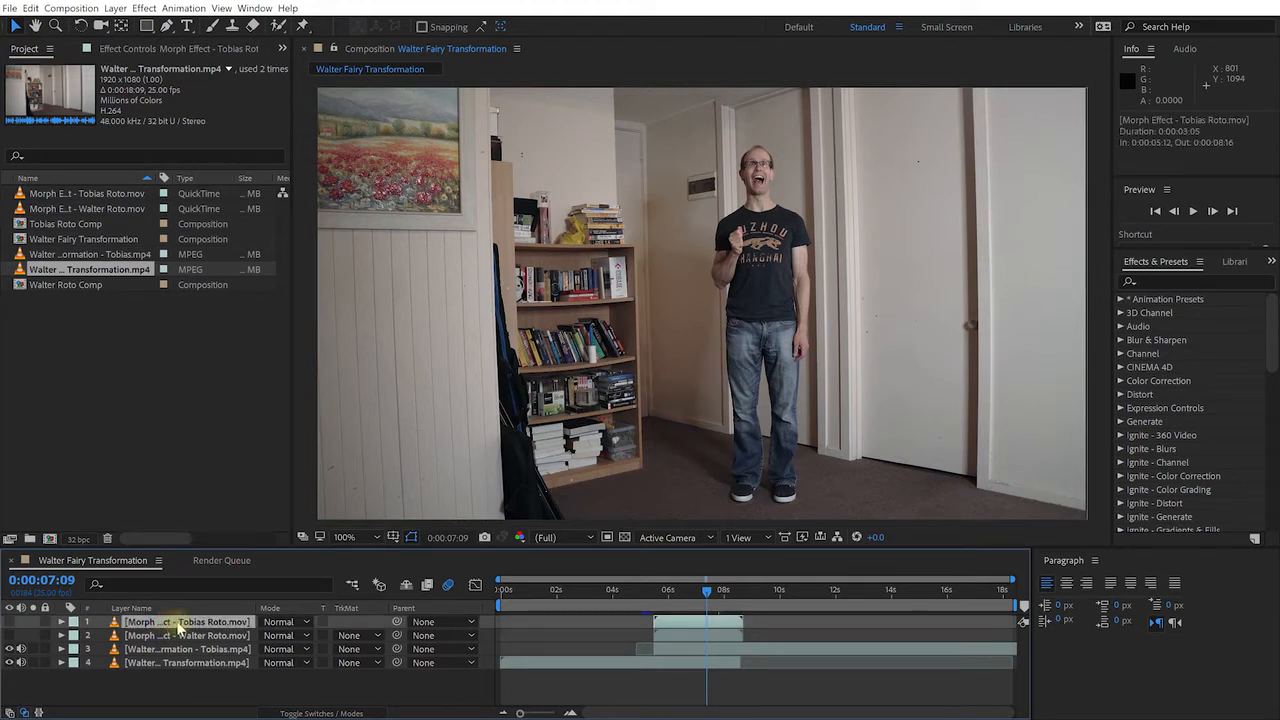
pyautogui.press('Return')
pyautogui.write('Tobias Roto')
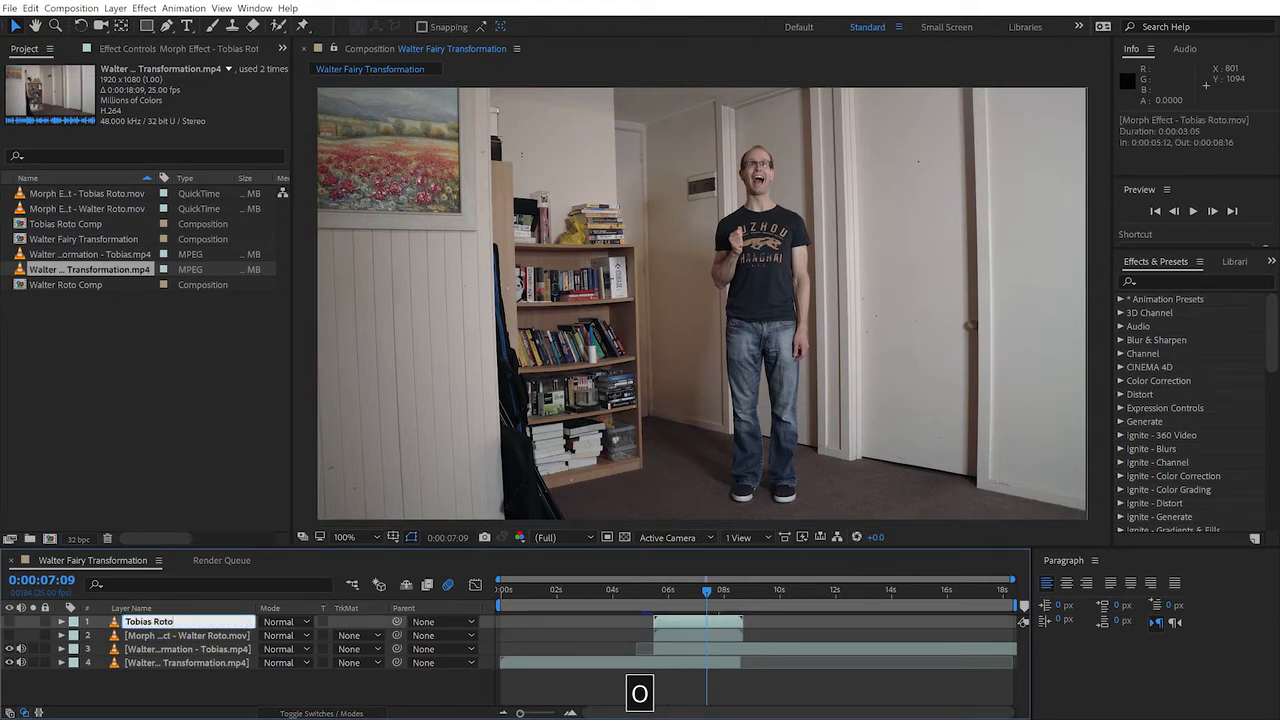
pyautogui.press('Return')
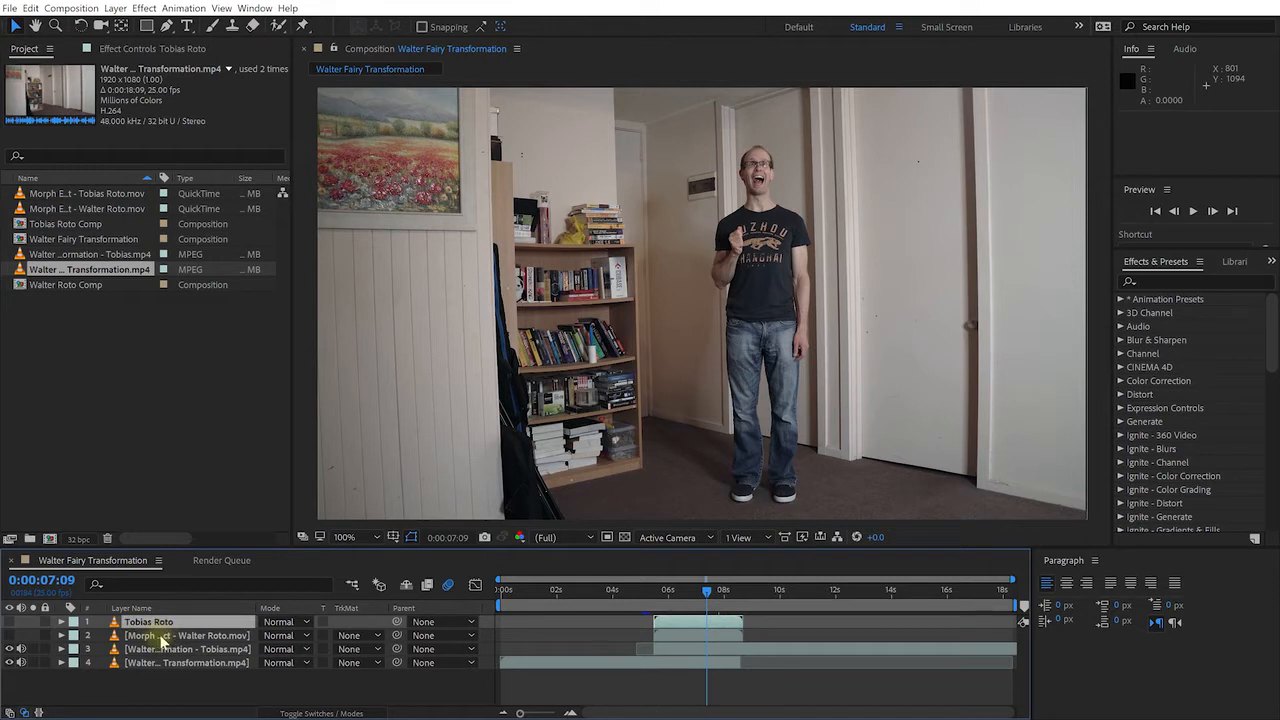
pyautogui.click(168, 637)
pyautogui.press('Return')
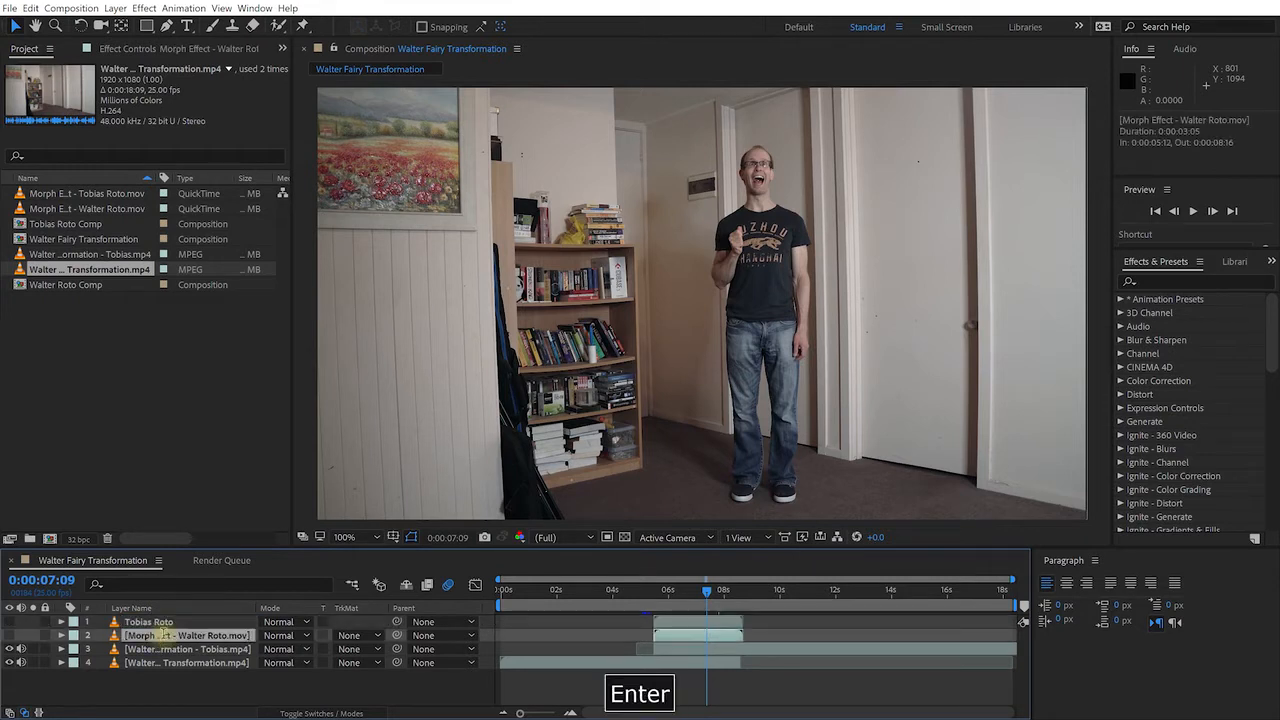
pyautogui.write('Walter Roto')
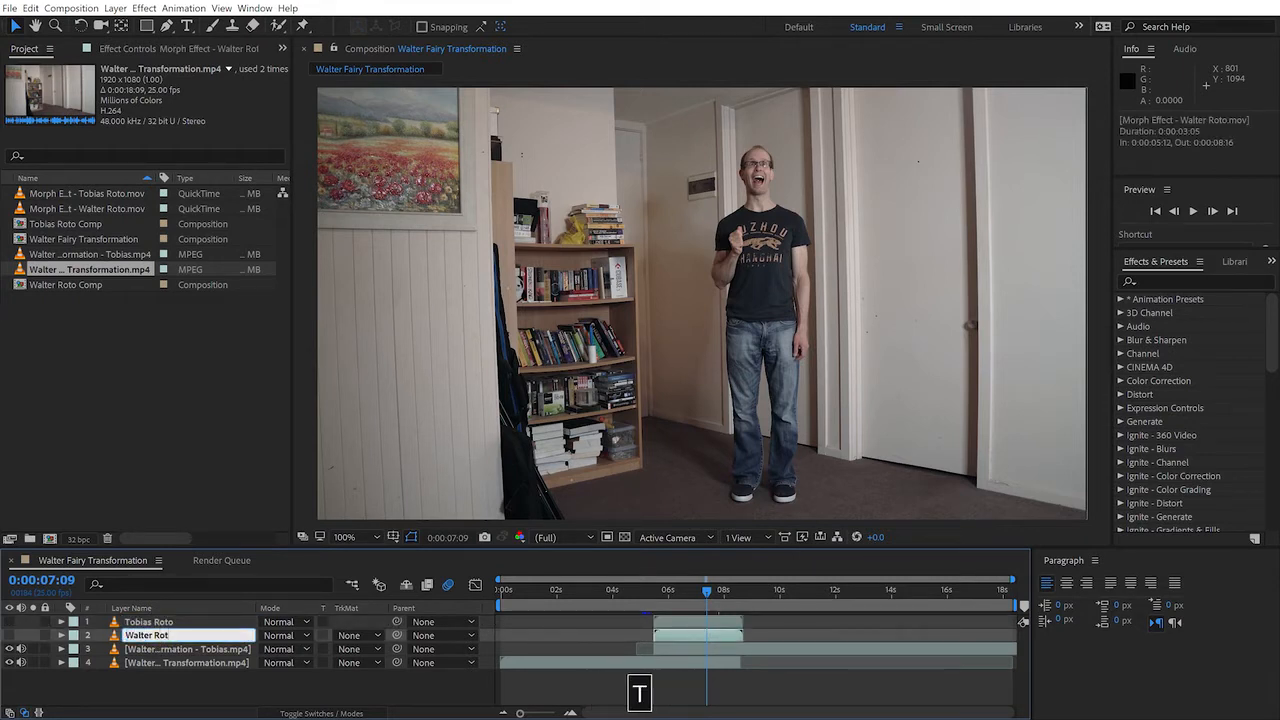
pyautogui.press('Return')
# Rename layers 3 and 4 to 'Base Tobias' and 'Base Walter'
pyautogui.click(155, 650)
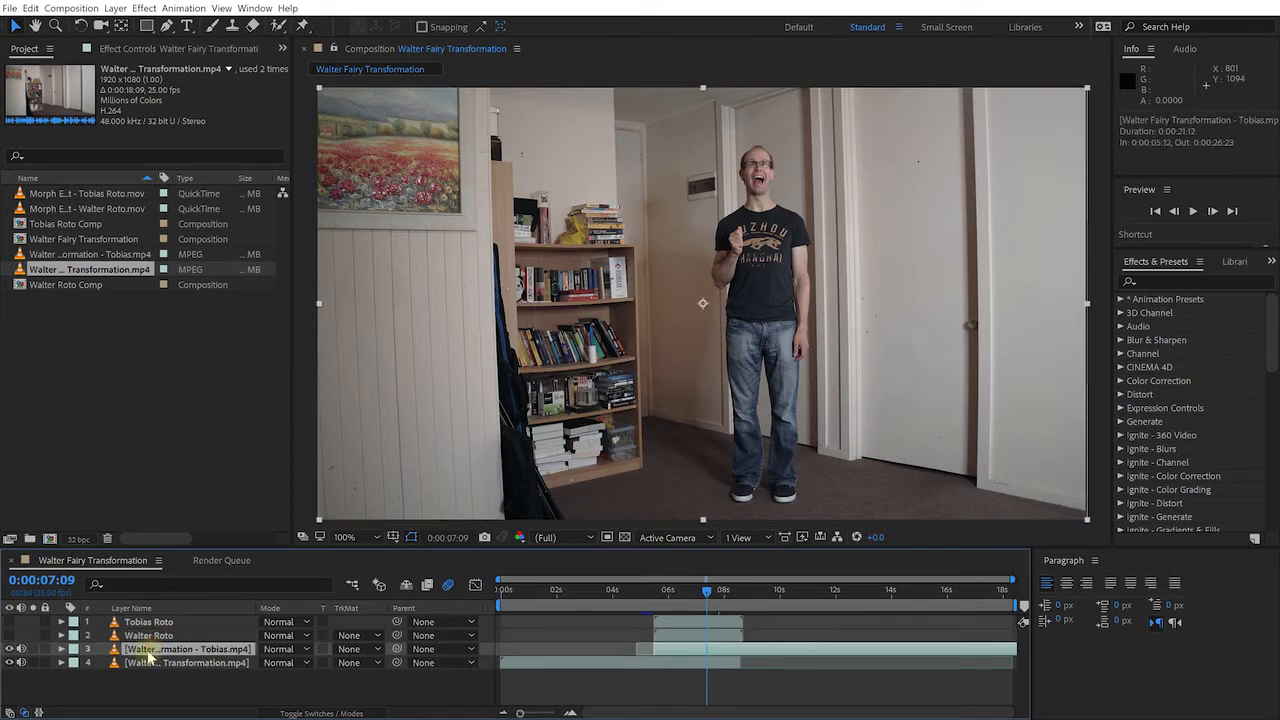
pyautogui.press('Return')
pyautogui.write('Base Tobias')
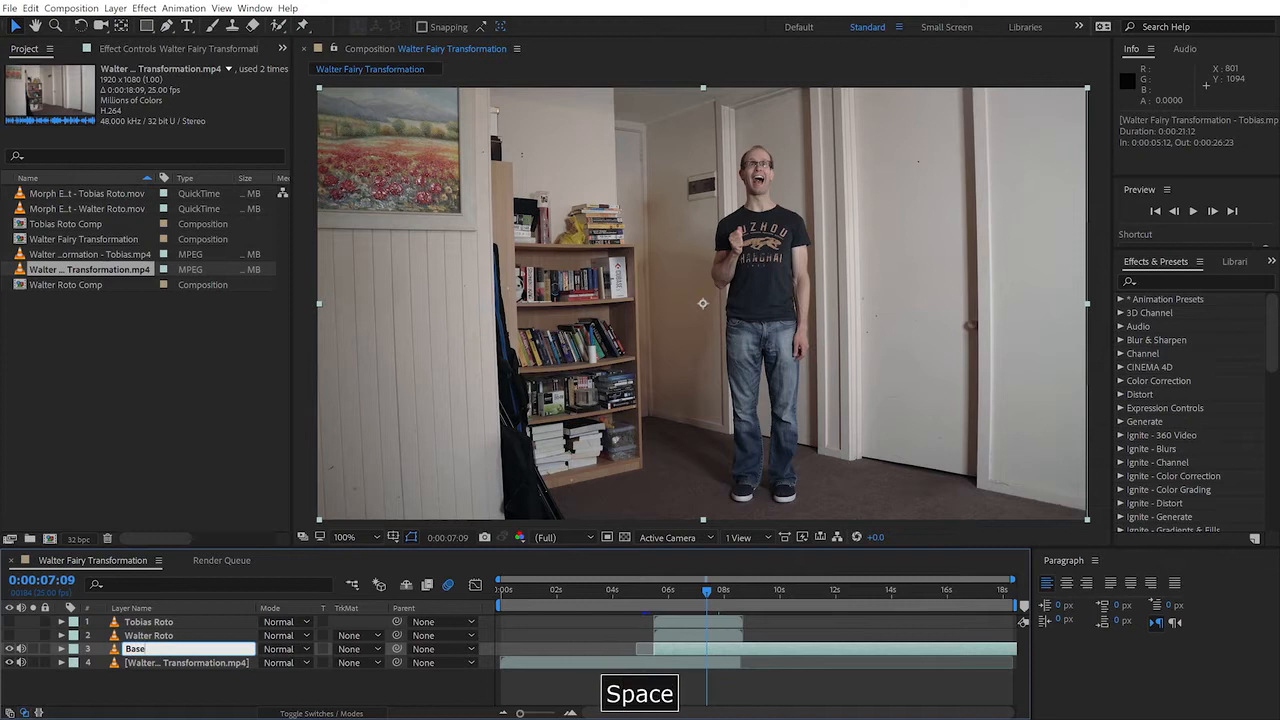
pyautogui.press('Return')
pyautogui.click(140, 663)
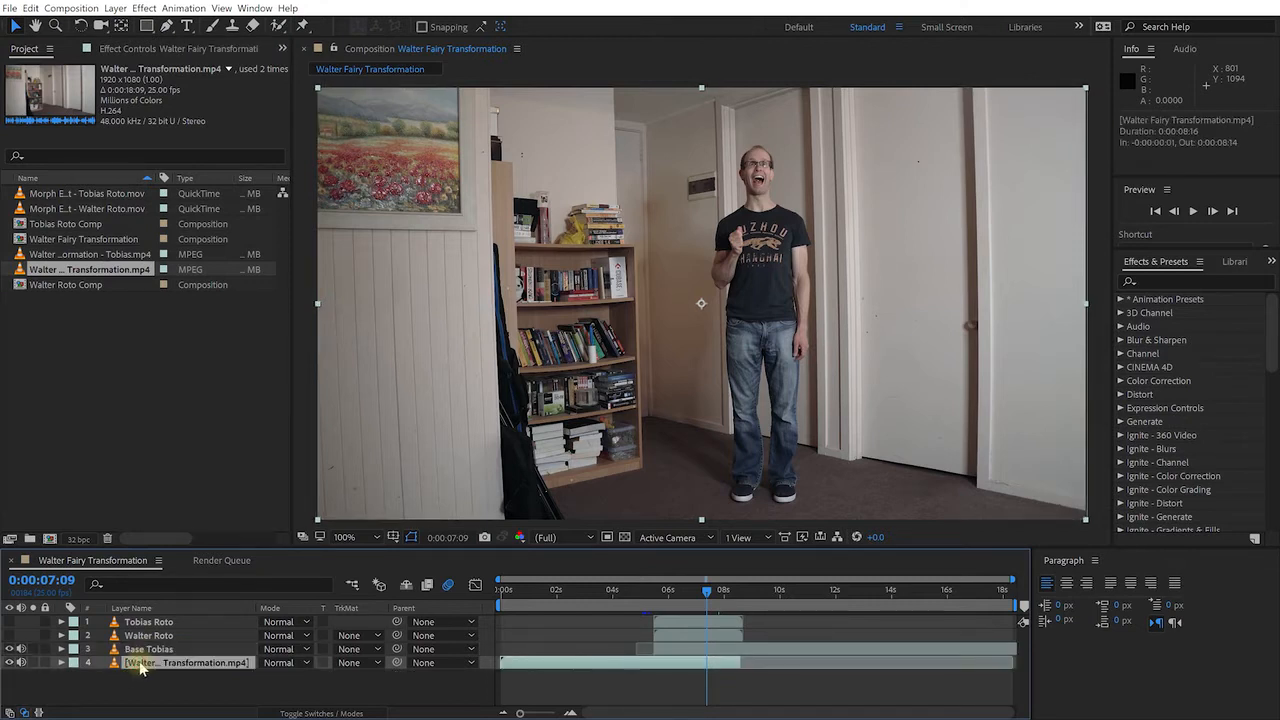
pyautogui.write('Base Walter')
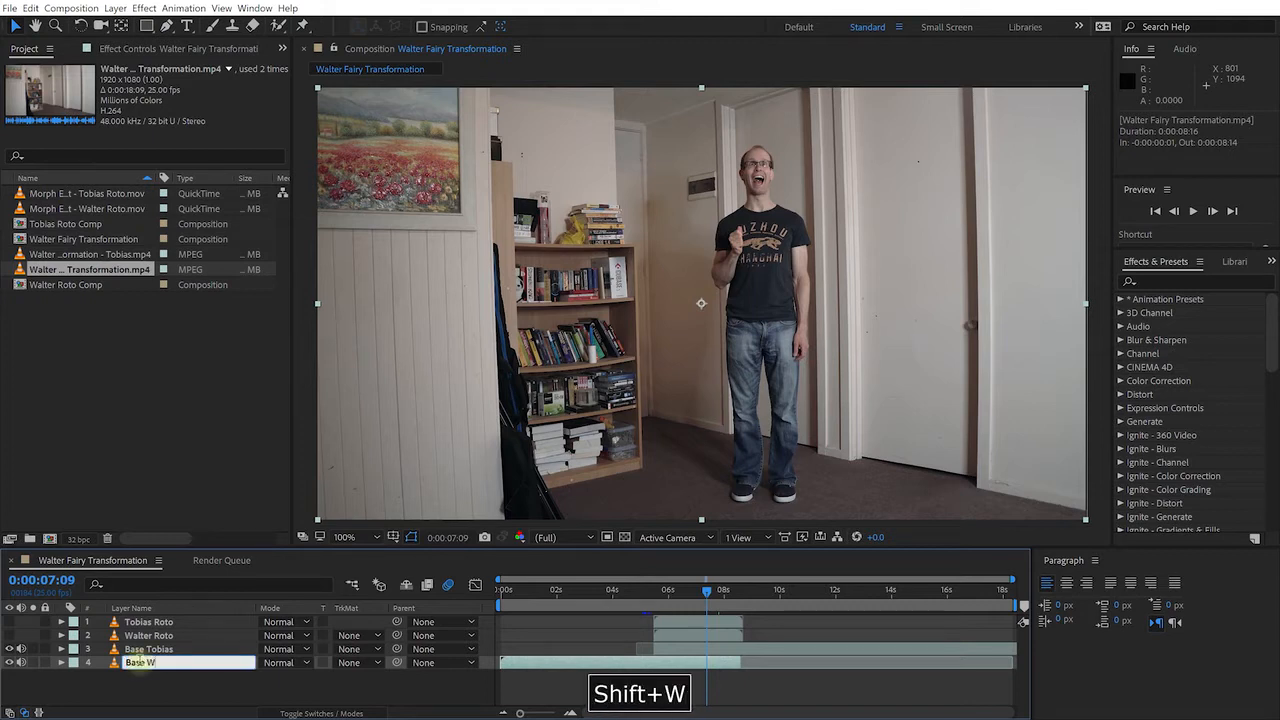
pyautogui.press('Return')
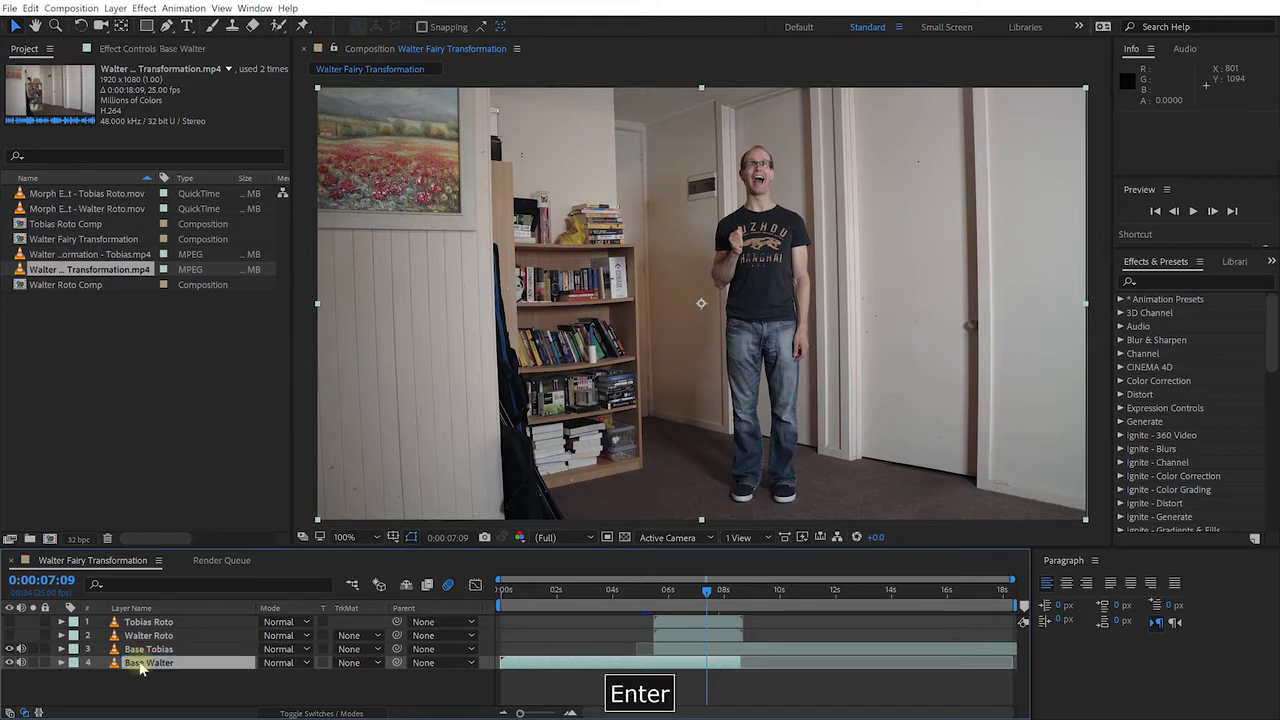
pyautogui.click(205, 690)
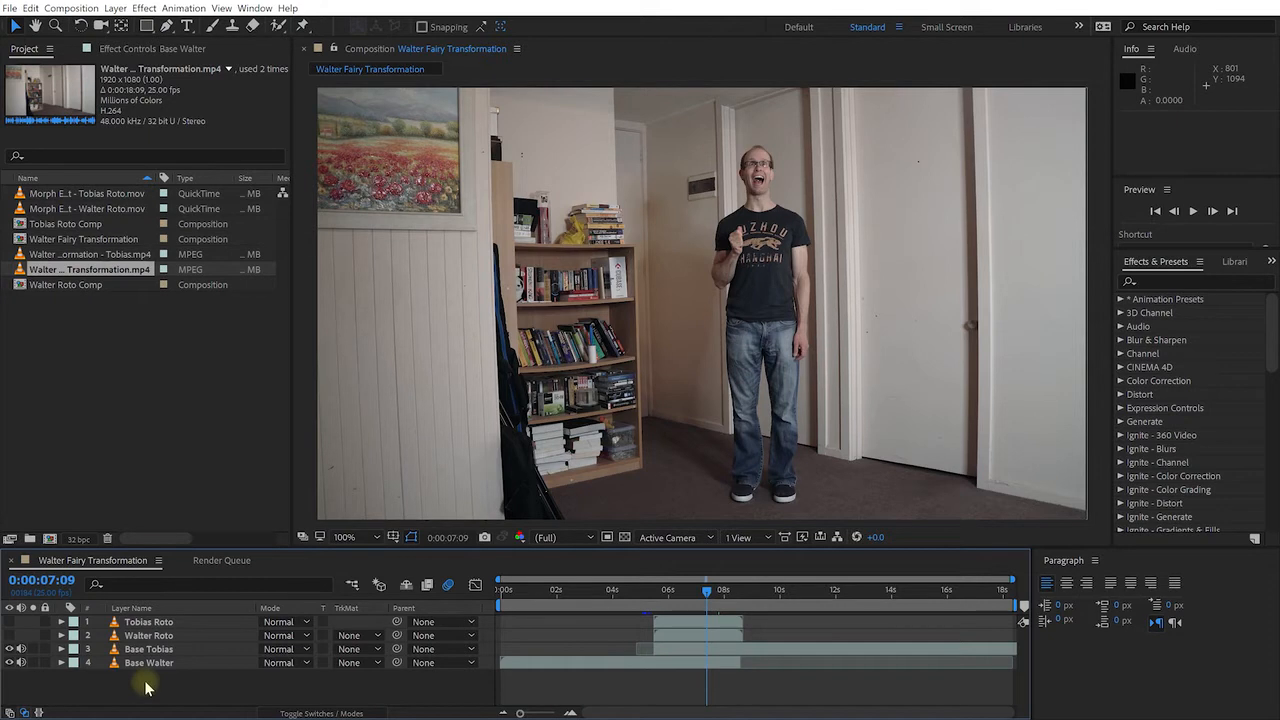
# Hide Base Tobias, select Base Walter, and move the playhead to 0:00:07:03
pyautogui.moveTo(706, 591)
pyautogui.mouseDown()
pyautogui.moveTo(648, 594)
pyautogui.moveTo(712, 603)
pyautogui.moveTo(651, 603)
pyautogui.moveTo(691, 600)
pyautogui.mouseUp()
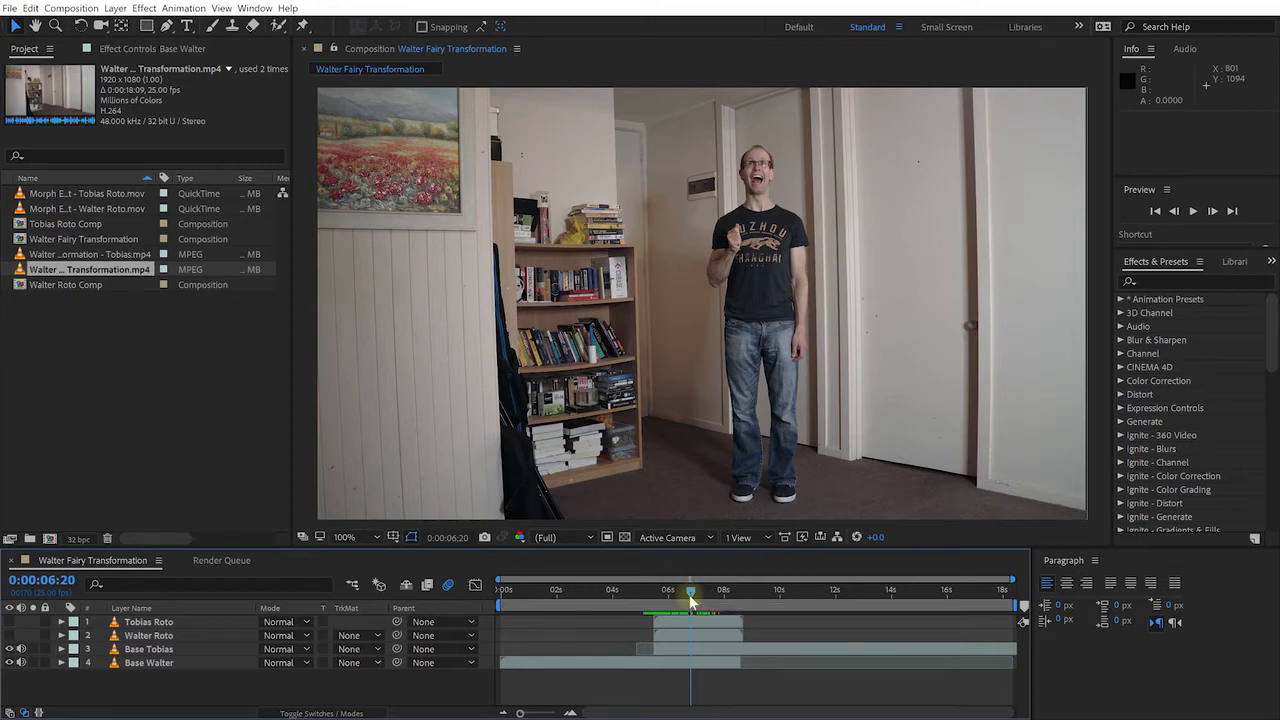
pyautogui.moveTo(688, 595)
pyautogui.mouseDown()
pyautogui.moveTo(646, 594)
pyautogui.moveTo(669, 591)
pyautogui.mouseUp()
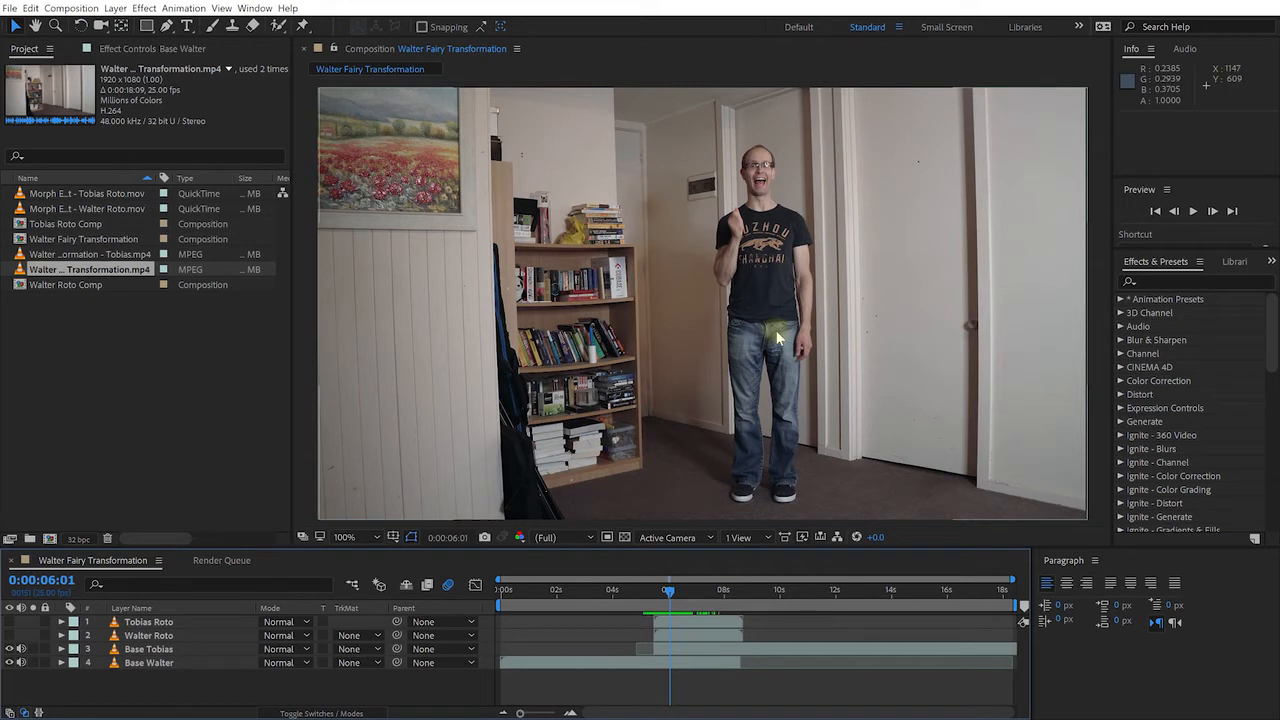
pyautogui.click(10, 649)
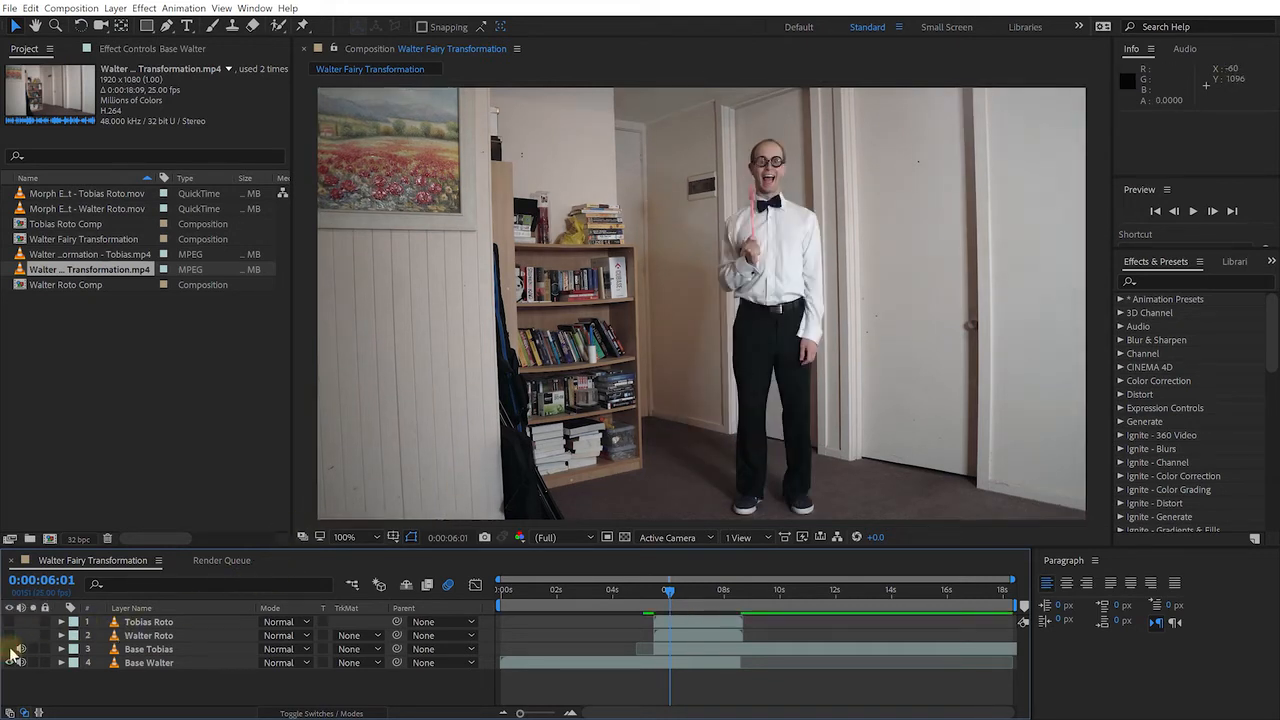
pyautogui.click(140, 662)
pyautogui.moveTo(664, 598); pyautogui.dragTo(698, 600)
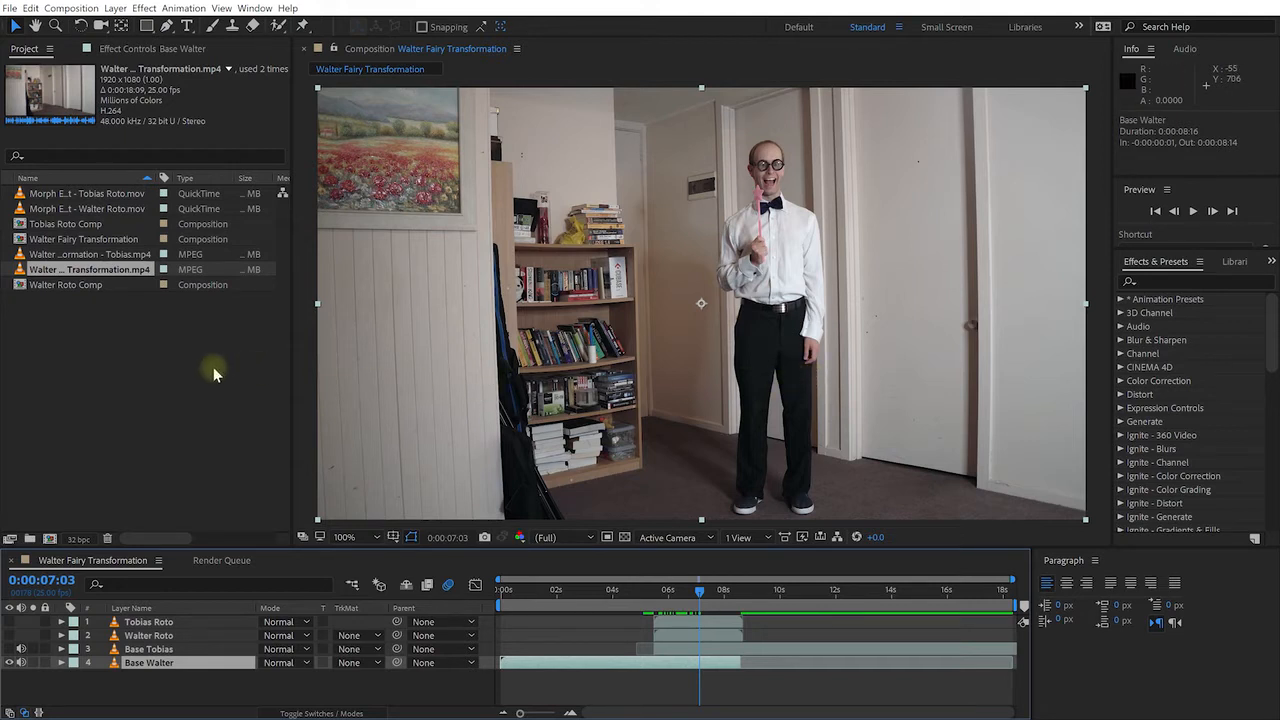
# Import Walter Morph Clean Plate.png from the Course Materials Images folder
pyautogui.doubleClick(129, 362)
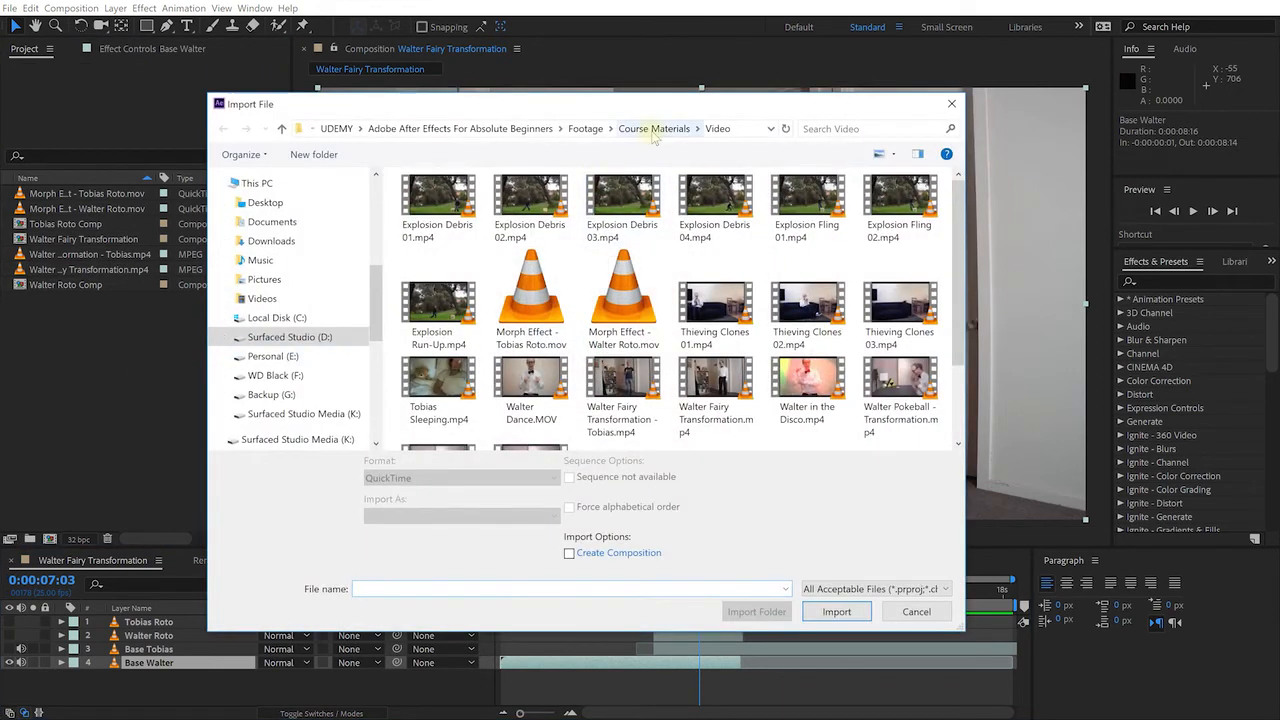
pyautogui.click(652, 130)
pyautogui.doubleClick(433, 255)
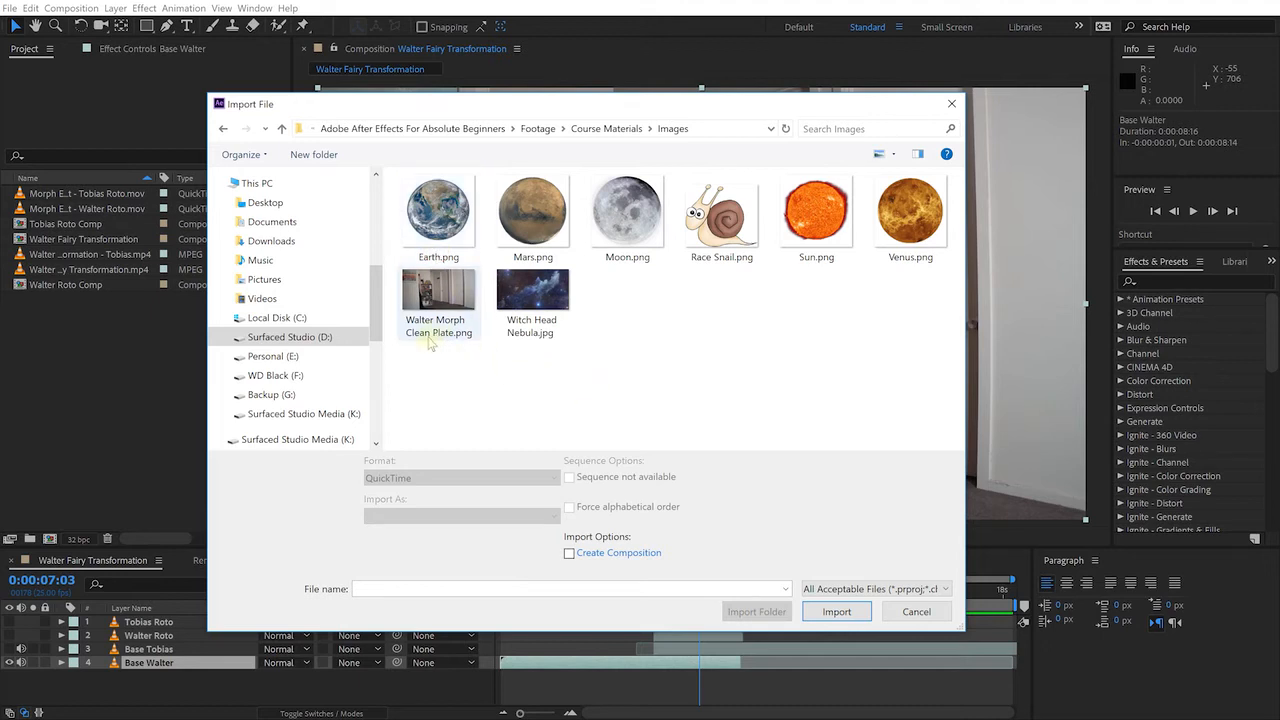
pyautogui.doubleClick(437, 310)
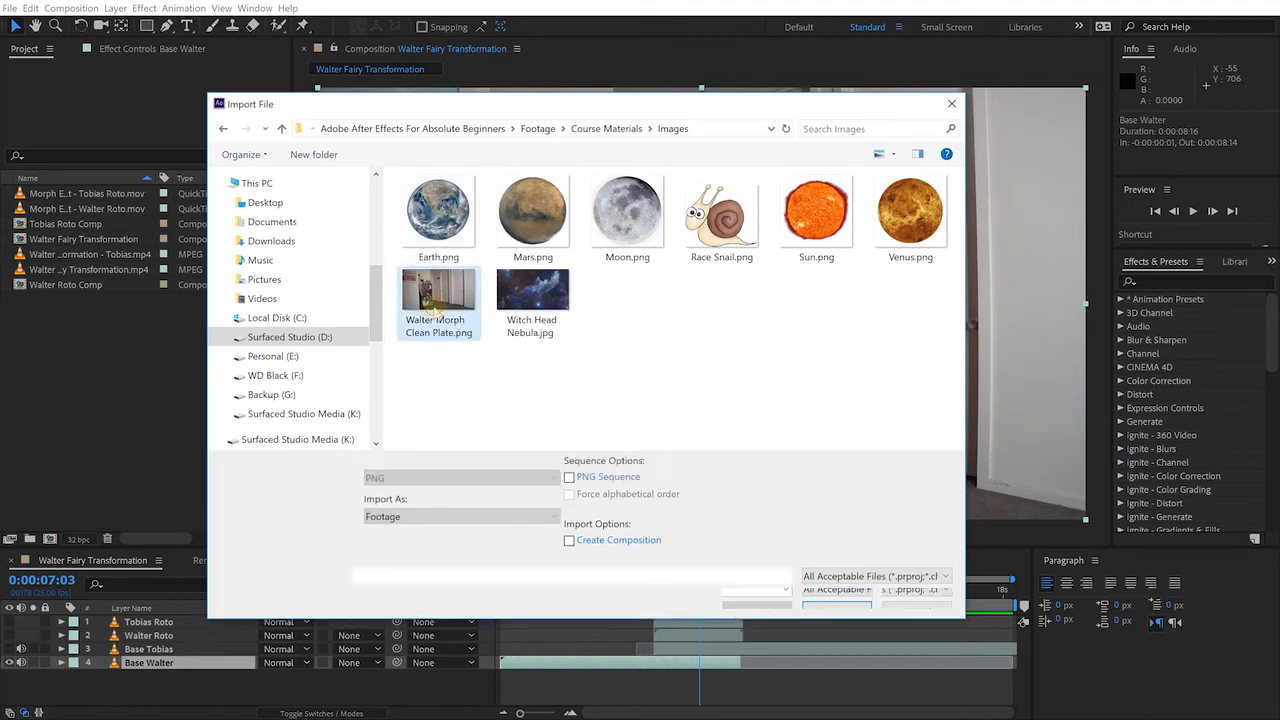
# Add the clean plate to the comp and place it below Base Walter as the bottom layer
pyautogui.moveTo(117, 286); pyautogui.dragTo(176, 617)
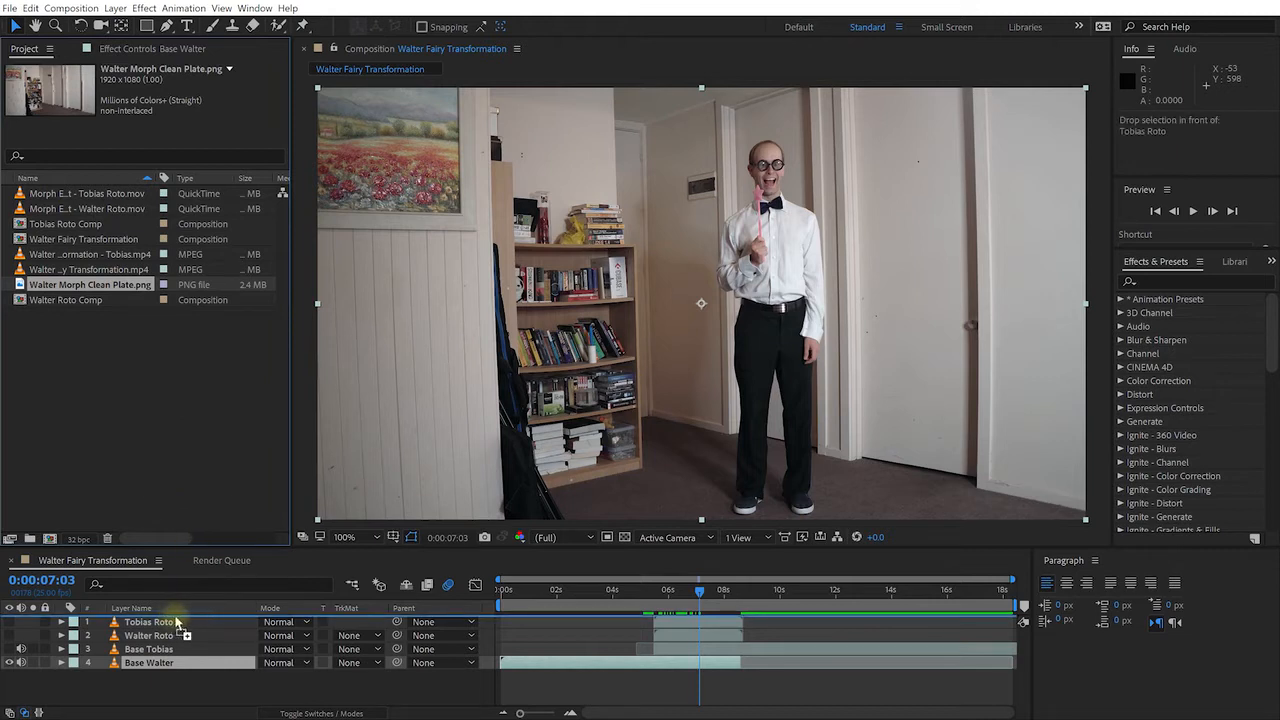
pyautogui.moveTo(176, 622); pyautogui.dragTo(176, 622)
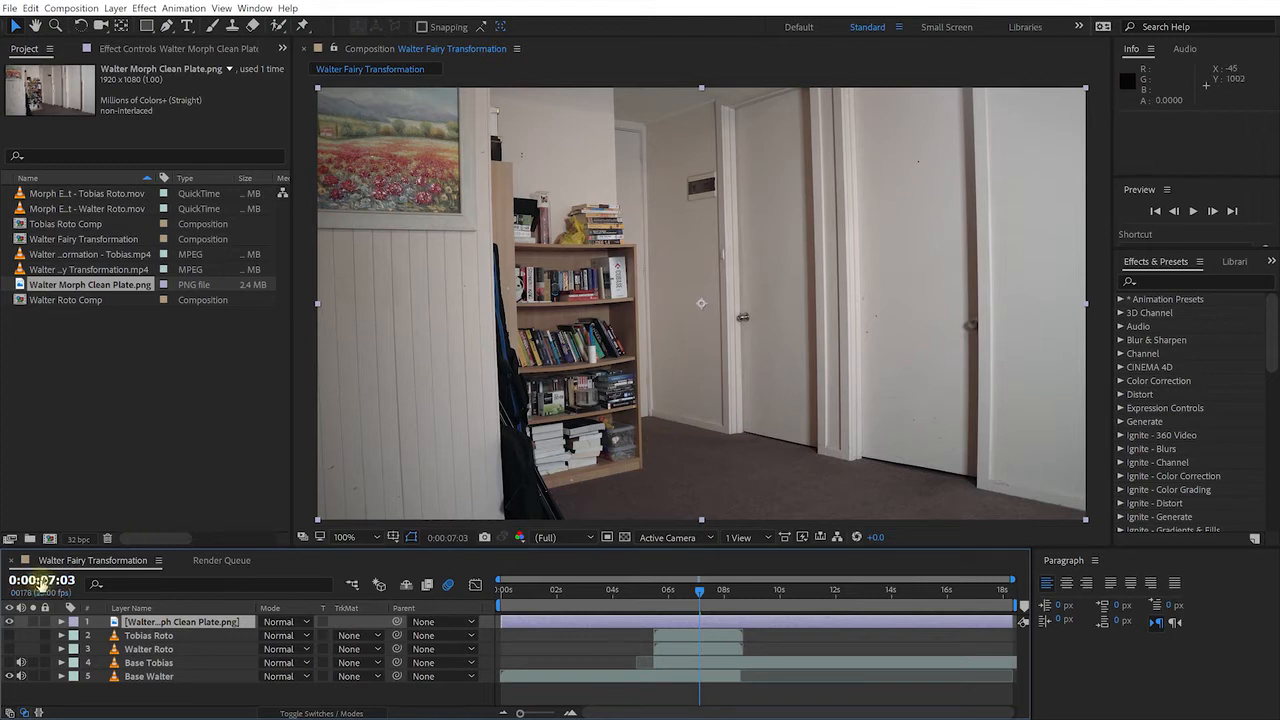
pyautogui.click(12, 622)
pyautogui.click(12, 622)
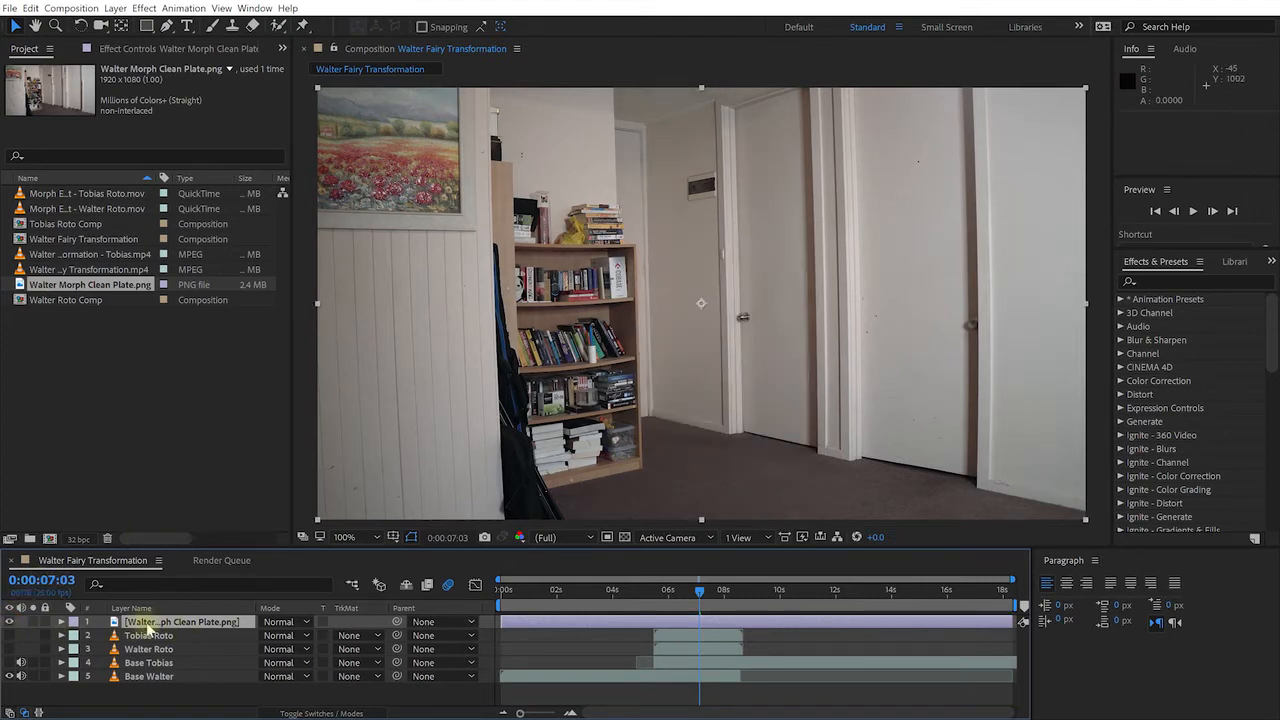
pyautogui.moveTo(155, 627); pyautogui.dragTo(224, 693)
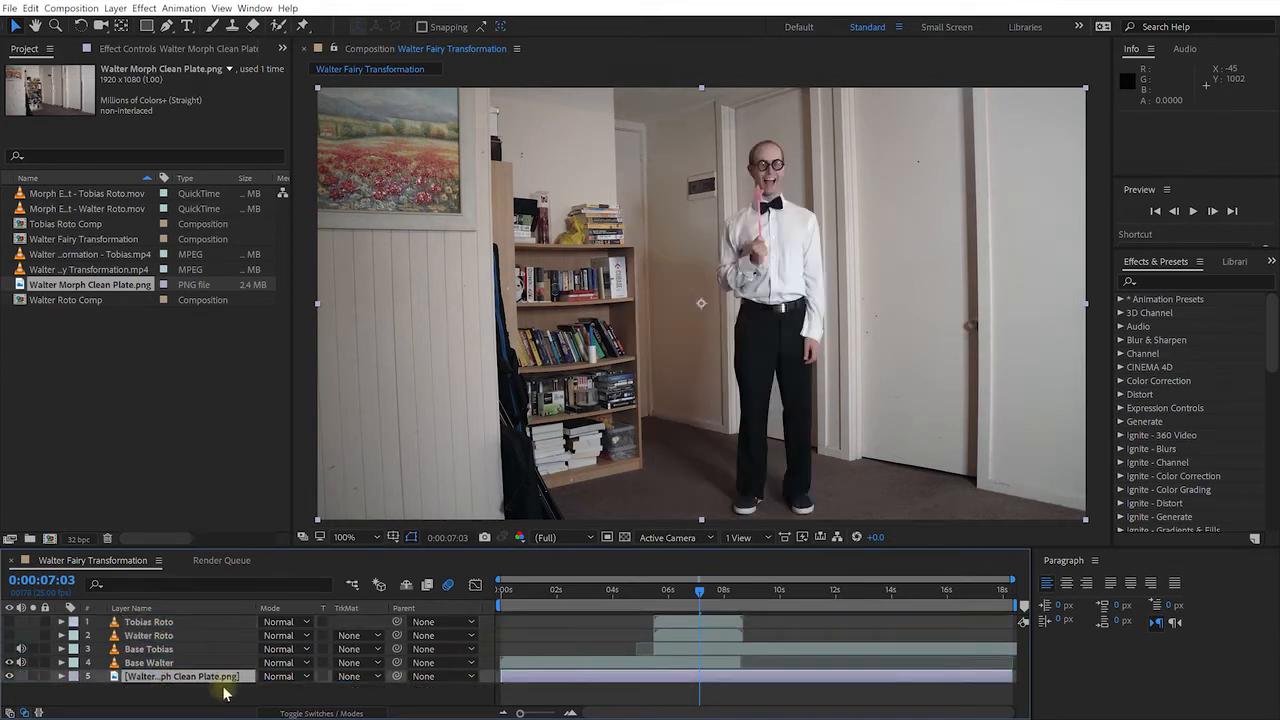
pyautogui.click(140, 663)
# Set a 100% Opacity keyframe on Base Walter at about 0:00:05:24
pyautogui.press('t')
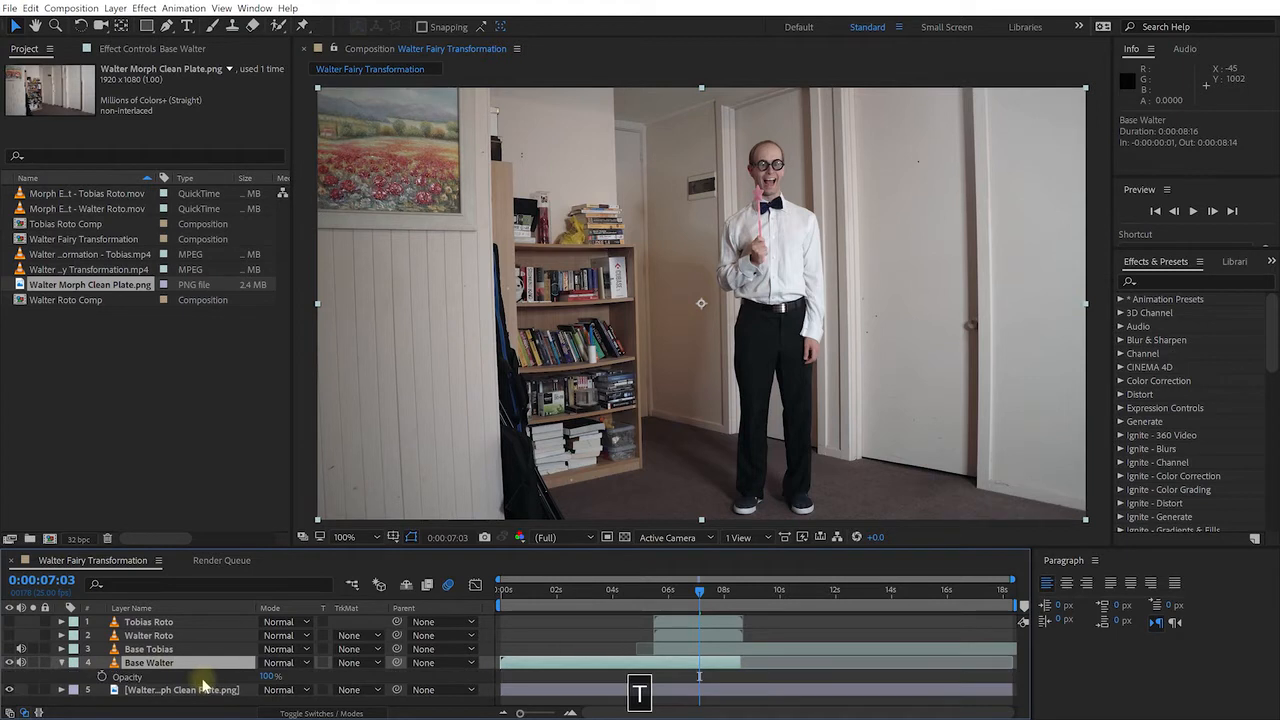
pyautogui.click(268, 678)
pyautogui.moveTo(268, 677)
pyautogui.mouseDown()
pyautogui.moveTo(135, 682)
pyautogui.moveTo(279, 676)
pyautogui.mouseUp()
pyautogui.moveTo(700, 590); pyautogui.dragTo(722, 607)
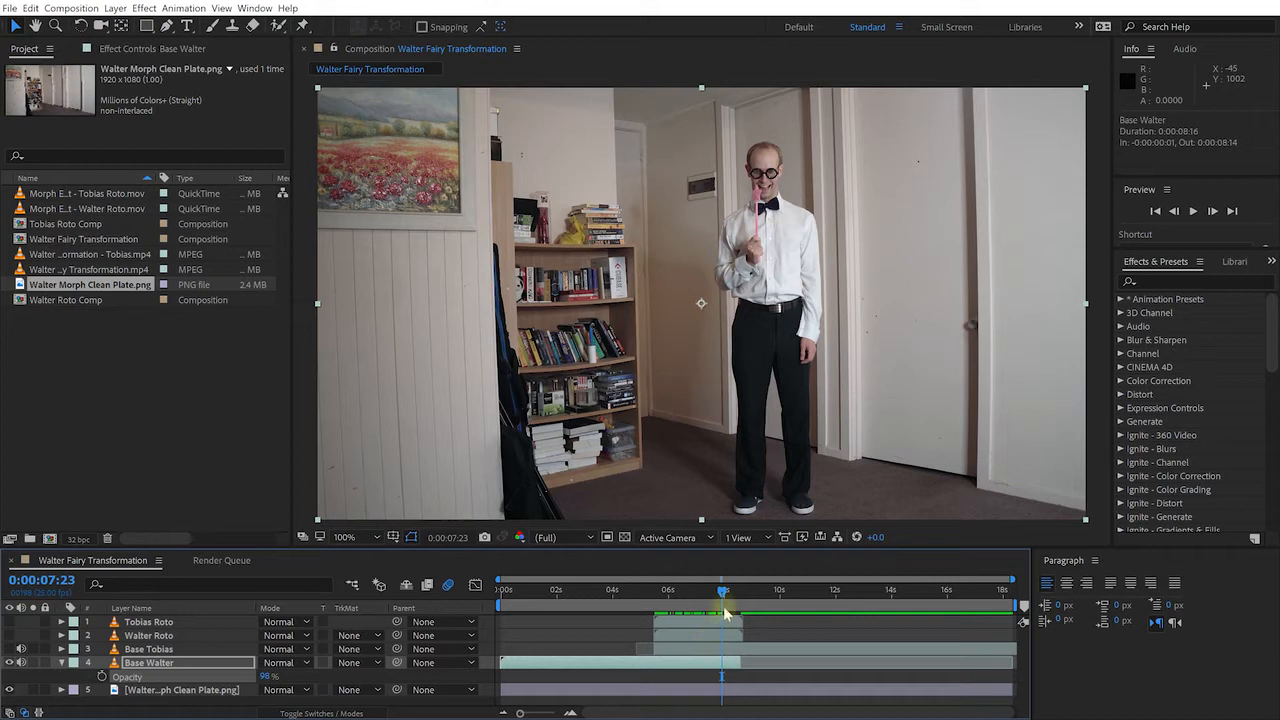
pyautogui.moveTo(668, 592)
pyautogui.mouseDown()
pyautogui.moveTo(656, 597)
pyautogui.moveTo(669, 597)
pyautogui.mouseUp()
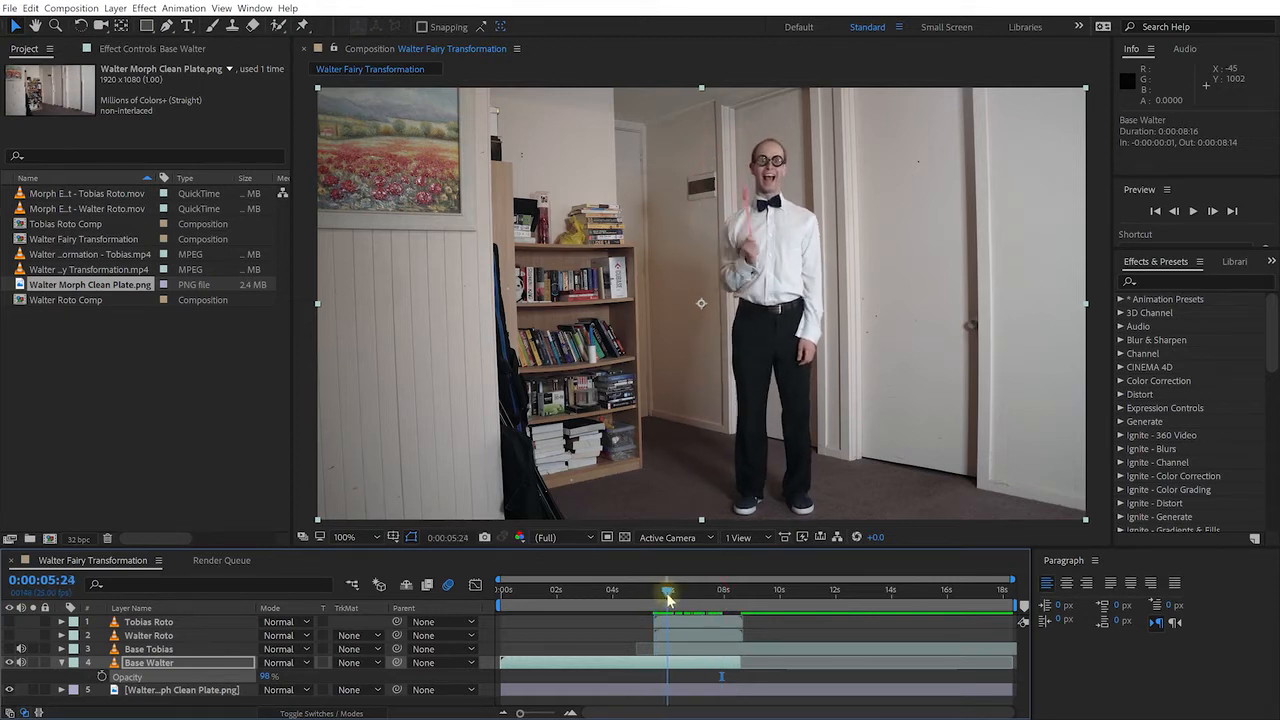
pyautogui.click(101, 677)
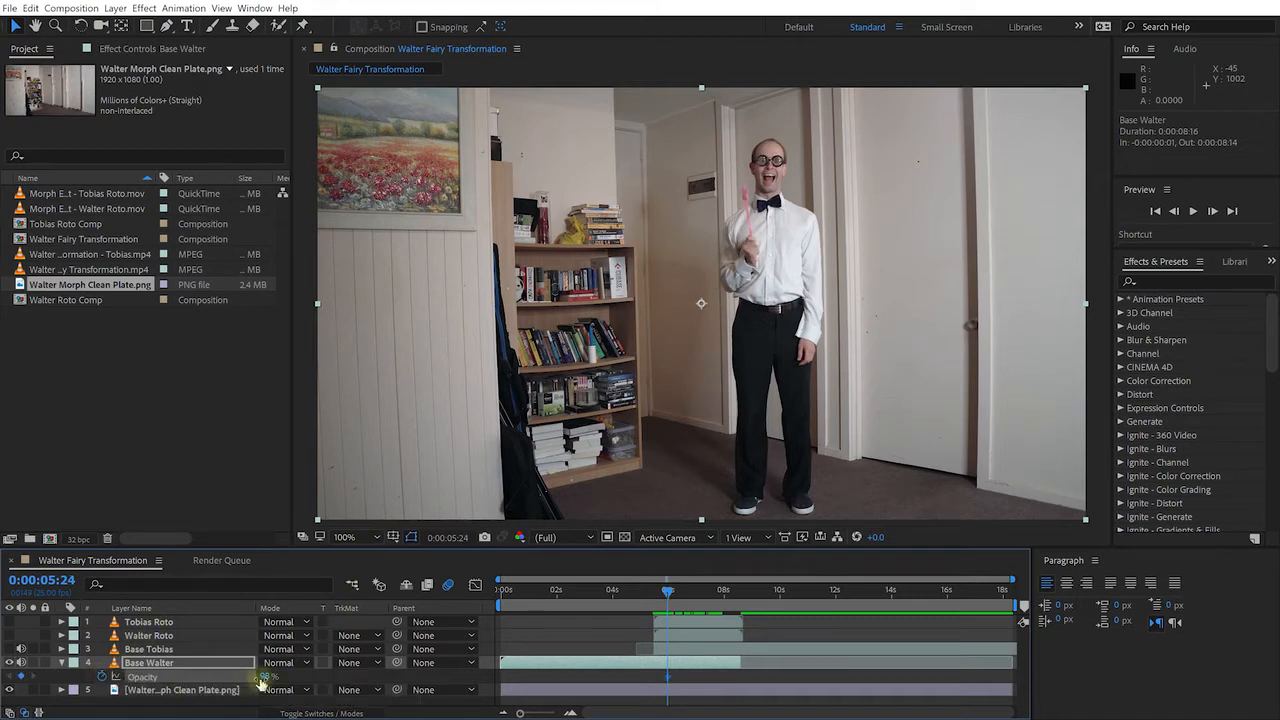
pyautogui.moveTo(266, 677); pyautogui.dragTo(332, 685)
# Move later in time and make the Walter Roto layer visible again
pyautogui.moveTo(668, 590); pyautogui.dragTo(753, 627)
pyautogui.scroll(3, 731, 643)
pyautogui.click(747, 634)
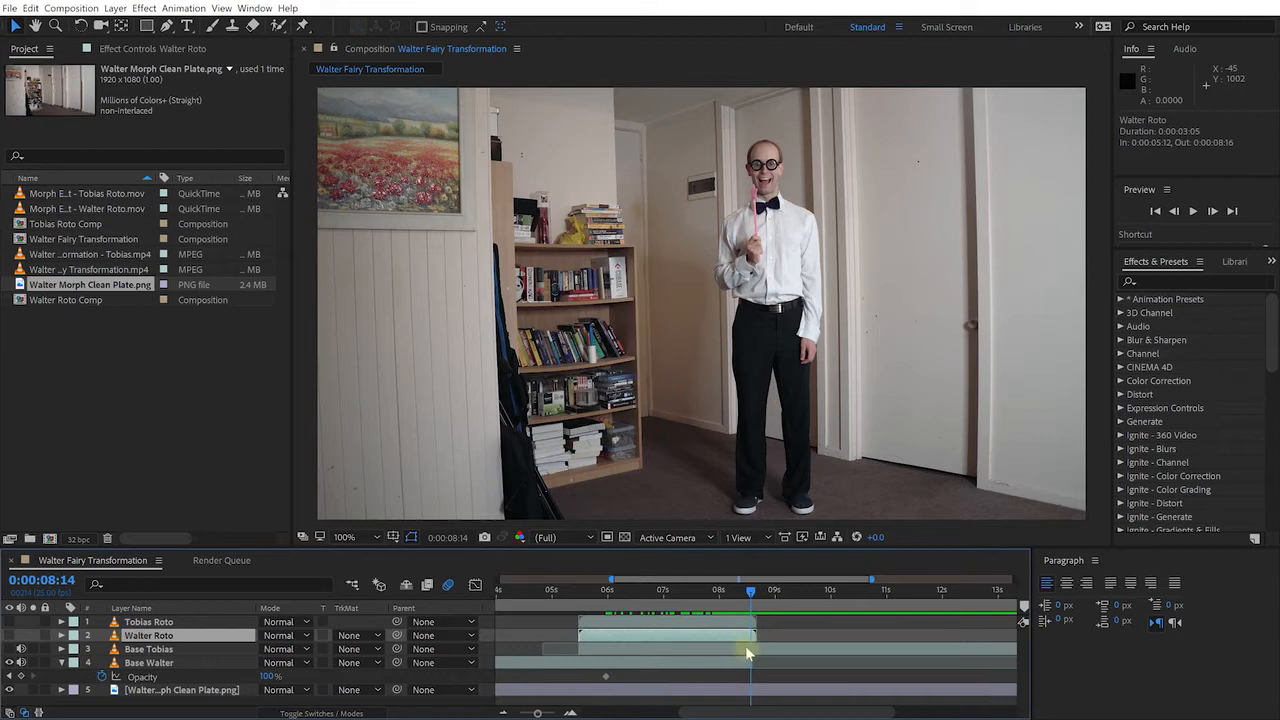
pyautogui.click(9, 635)
pyautogui.click(32, 636)
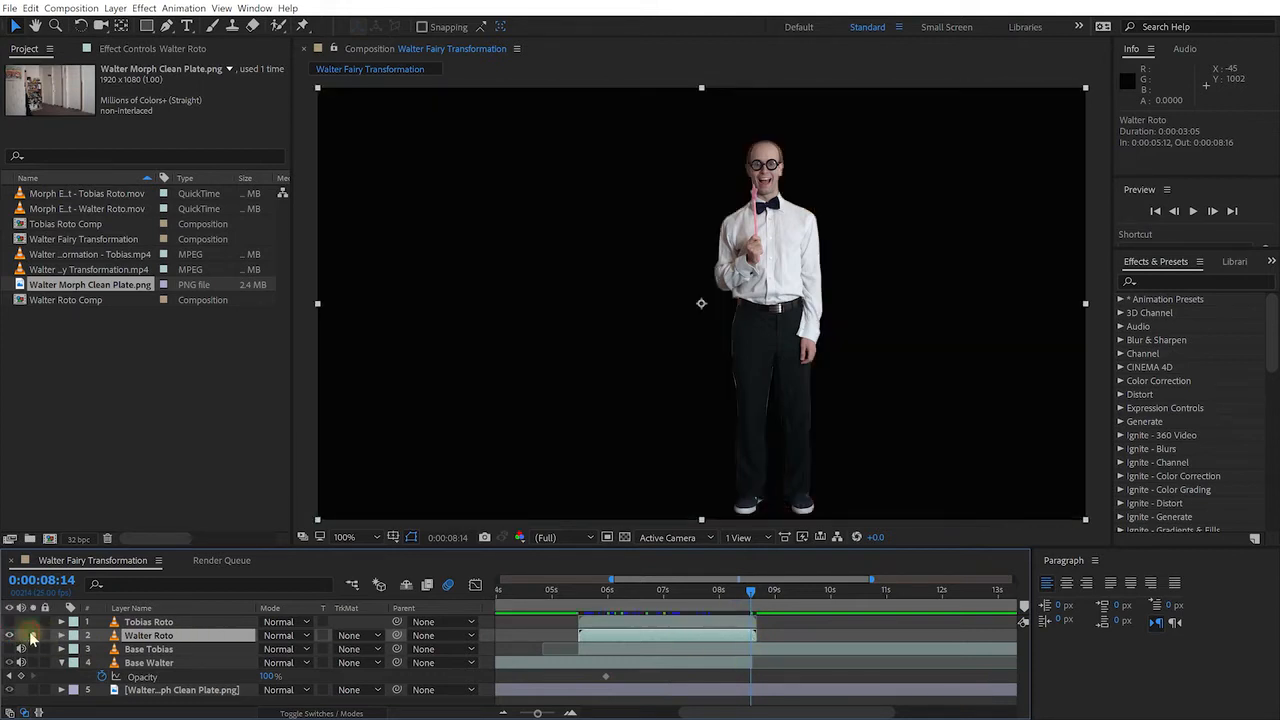
pyautogui.click(32, 636)
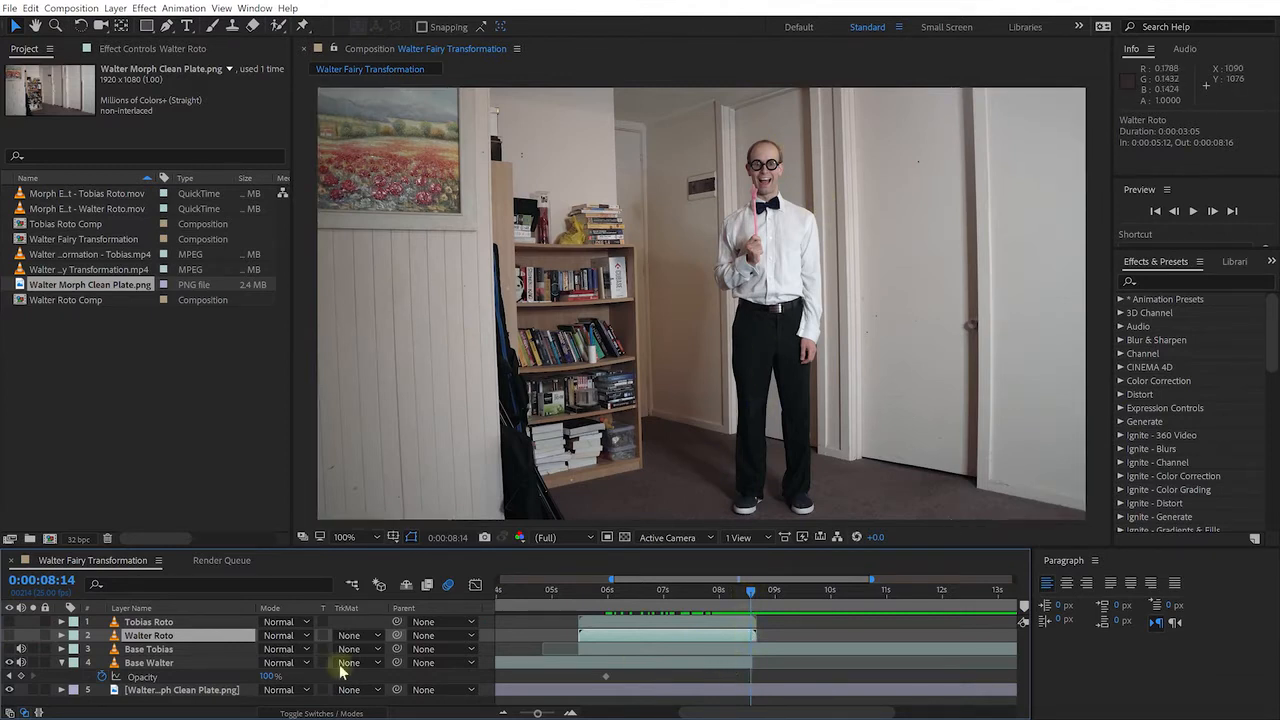
# Add a 0% Opacity keyframe at 0:00:08:14 and Easy Ease both keyframes
pyautogui.click(727, 666)
pyautogui.moveTo(266, 676); pyautogui.dragTo(155, 676)
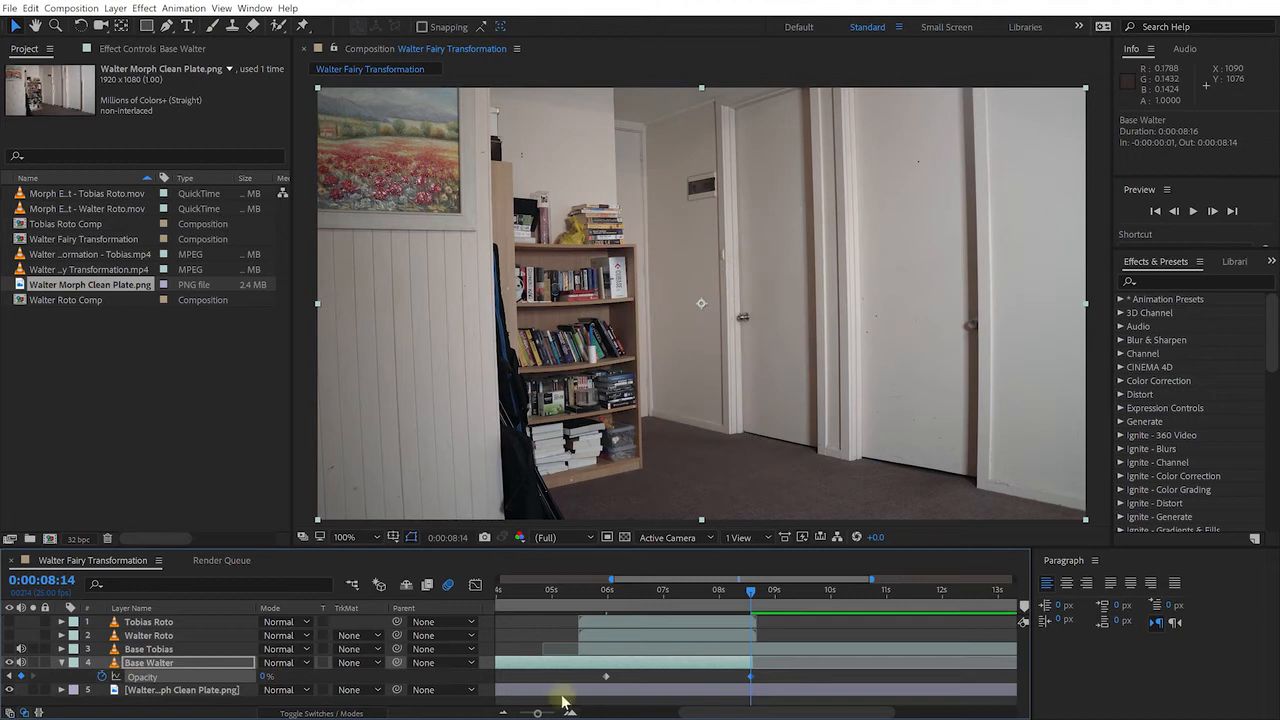
pyautogui.moveTo(563, 683); pyautogui.dragTo(816, 688)
pyautogui.press('F9')
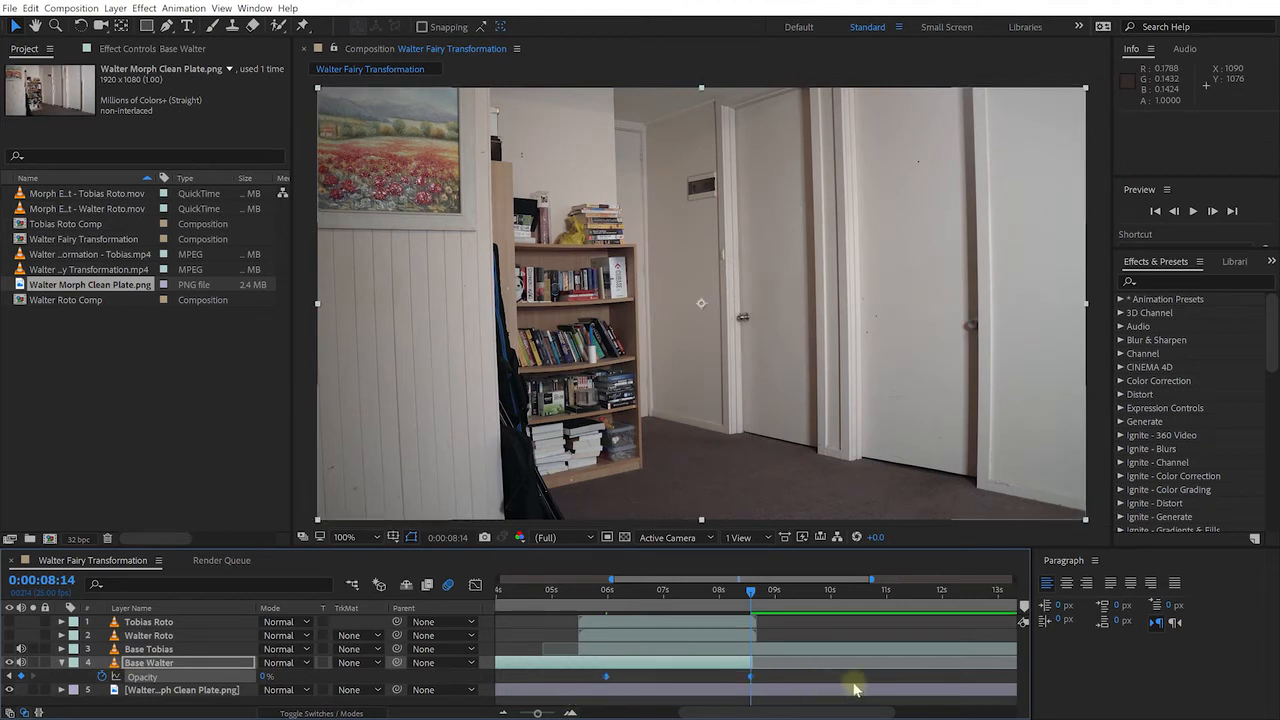
# Preview the Base Walter fade from before it starts through 7 seconds
pyautogui.moveTo(748, 598); pyautogui.dragTo(546, 592)
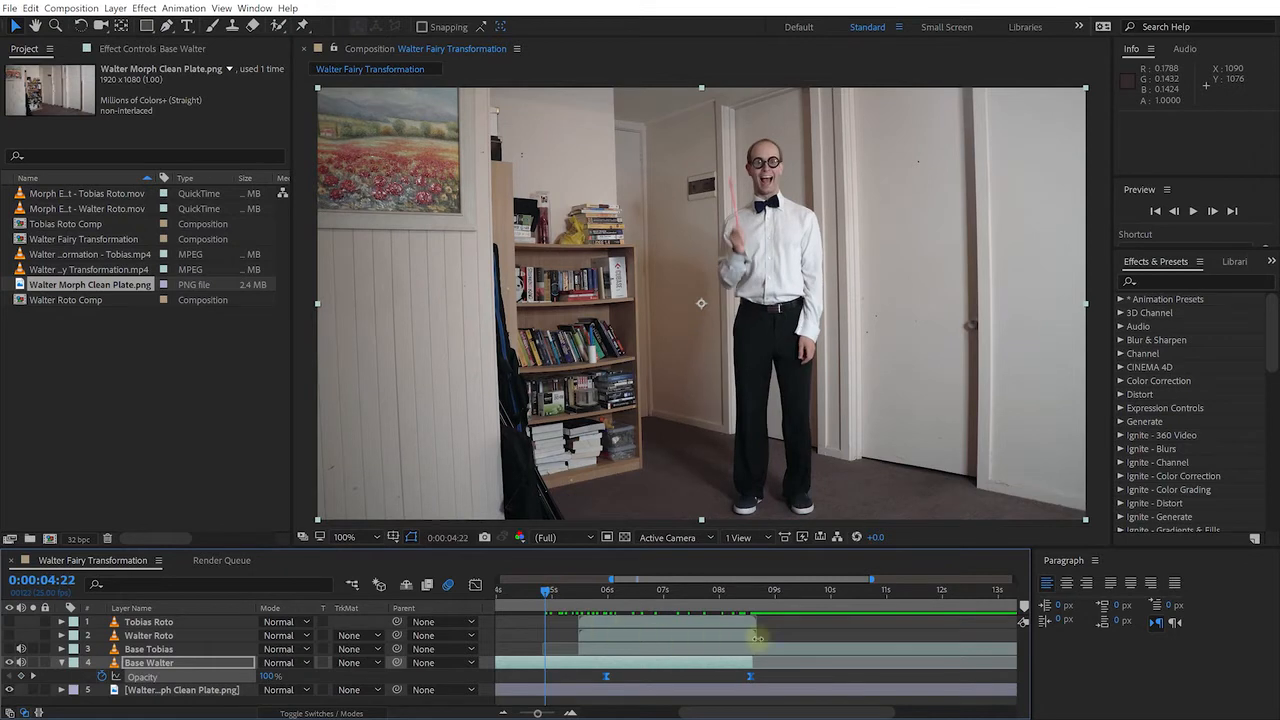
pyautogui.hotkey('shift', 'space')
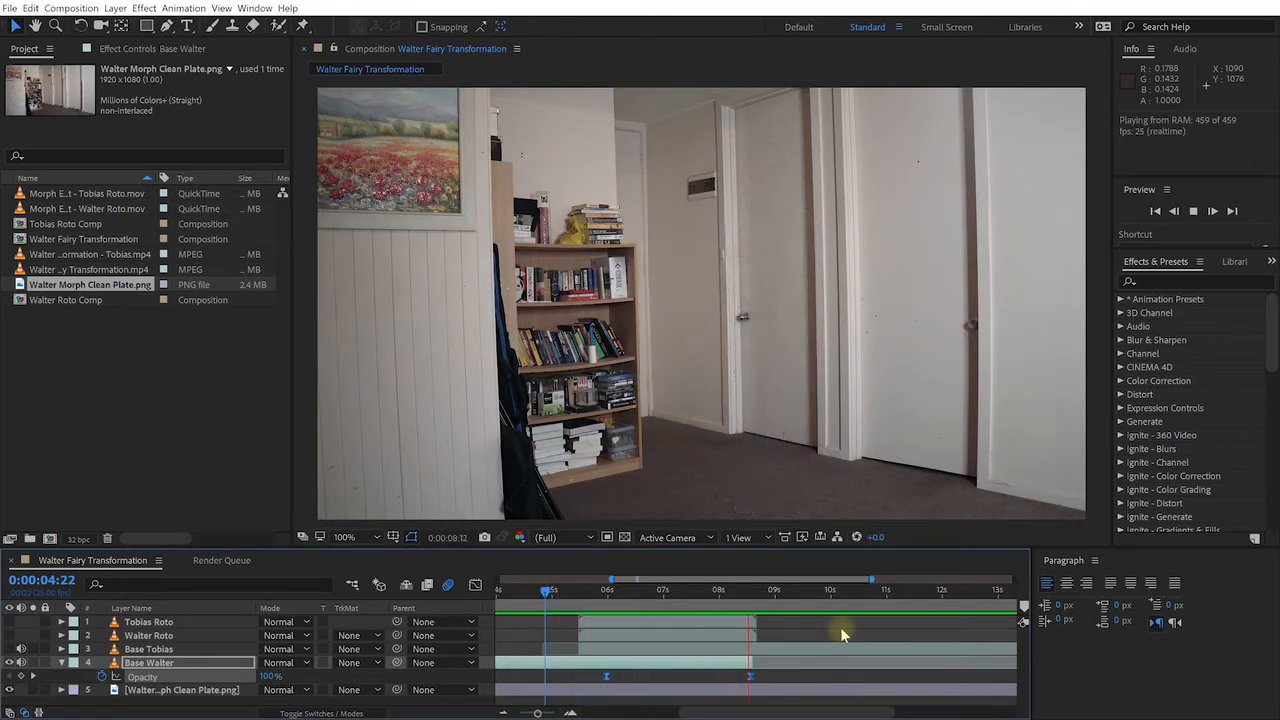
pyautogui.press('space')
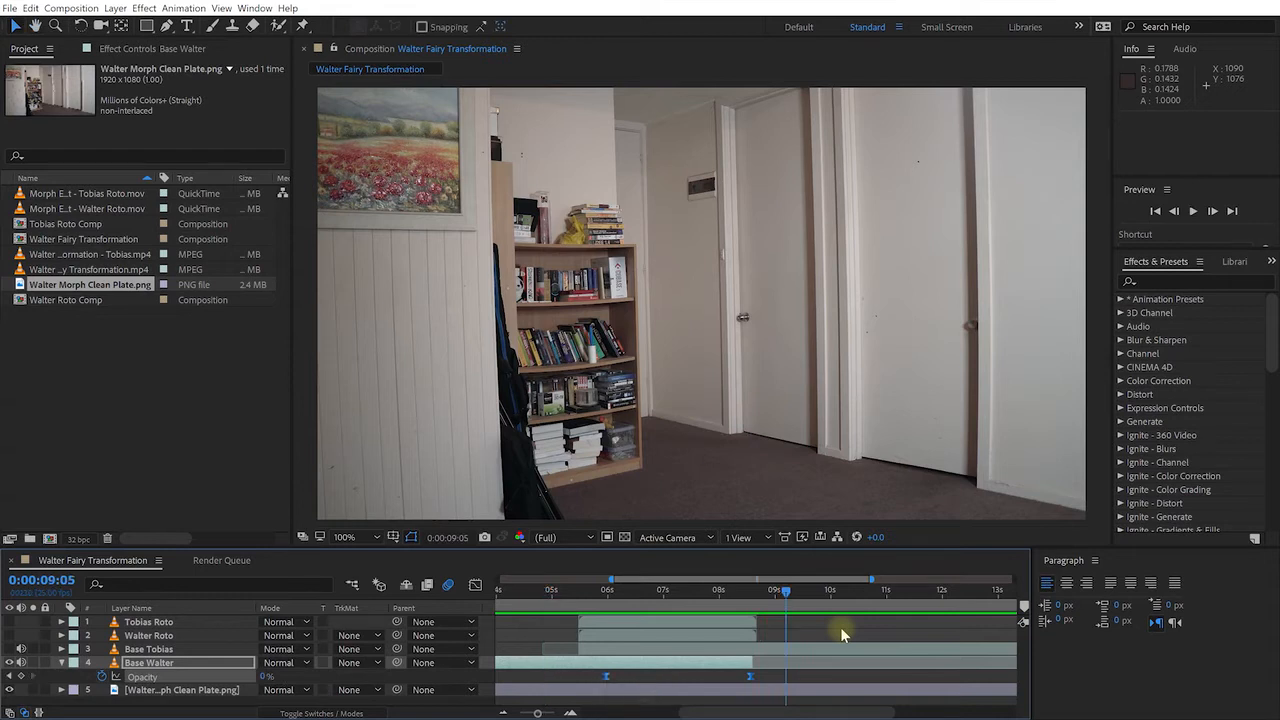
pyautogui.moveTo(756, 589); pyautogui.dragTo(663, 598)
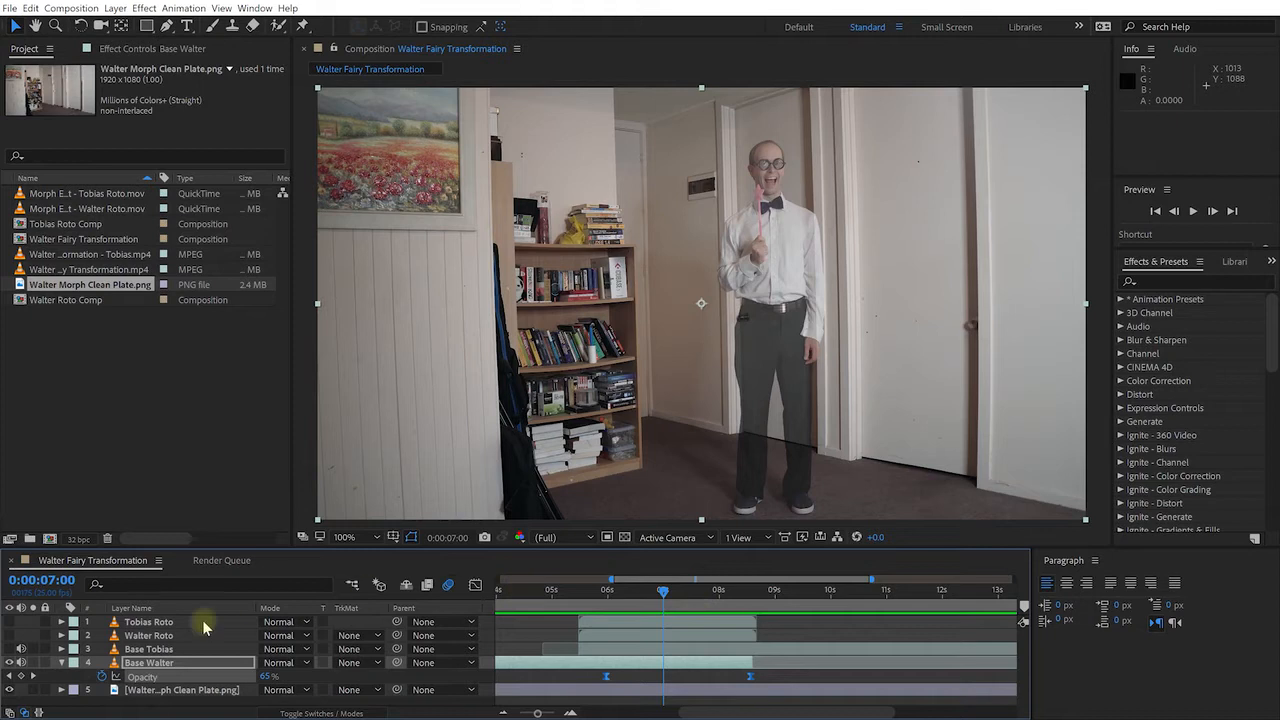
# Make Base Tobias visible and keyframe its opacity from 0% at 7:00 up to 100% later
pyautogui.click(188, 650)
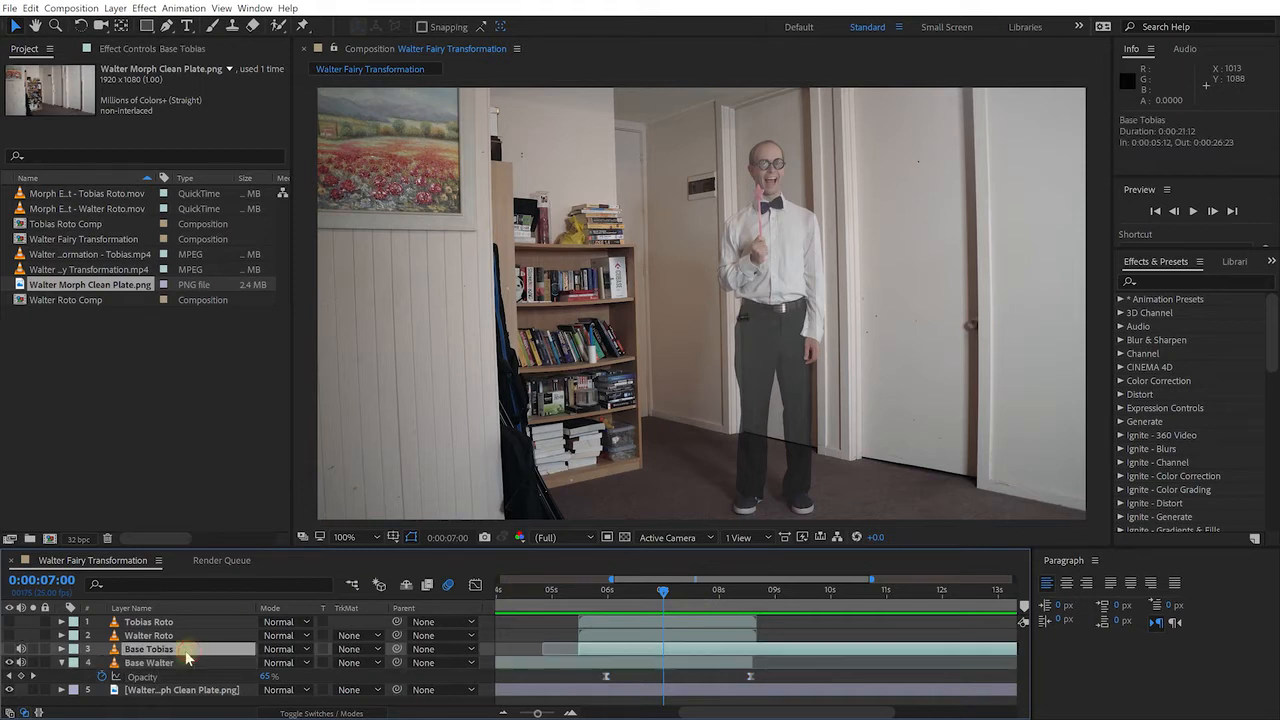
pyautogui.click(9, 649)
pyautogui.press('t')
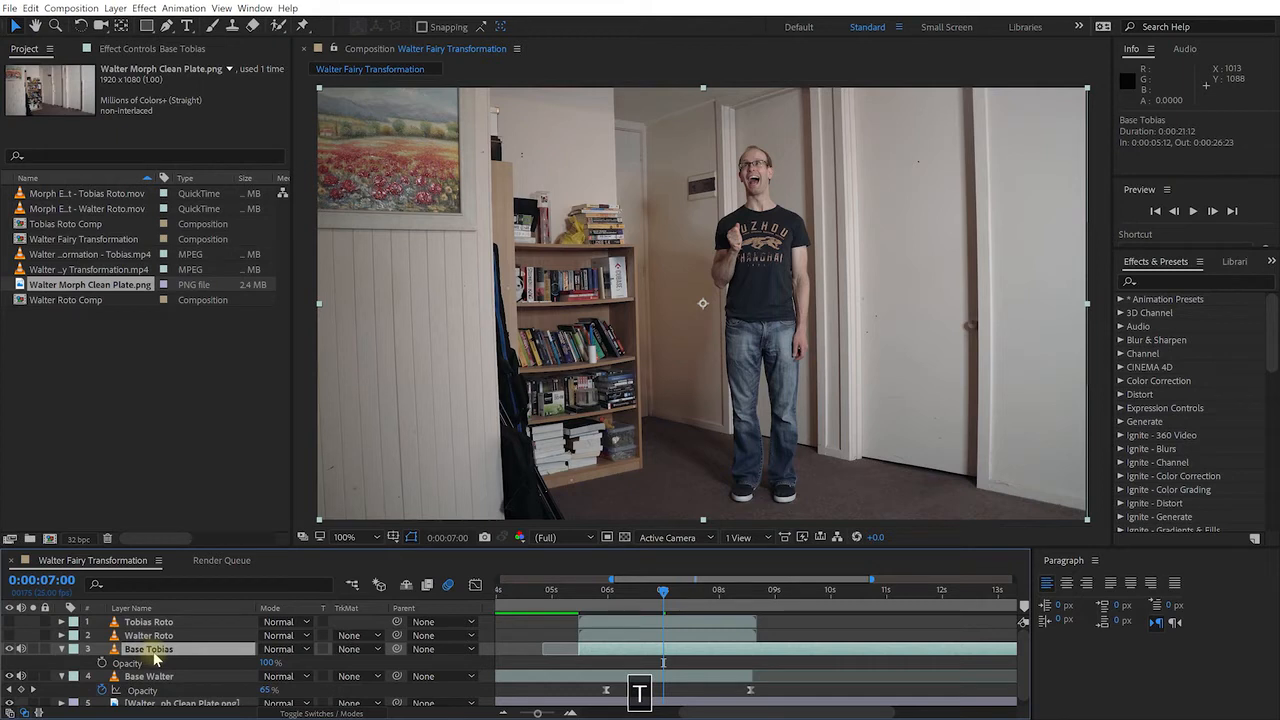
pyautogui.click(101, 663)
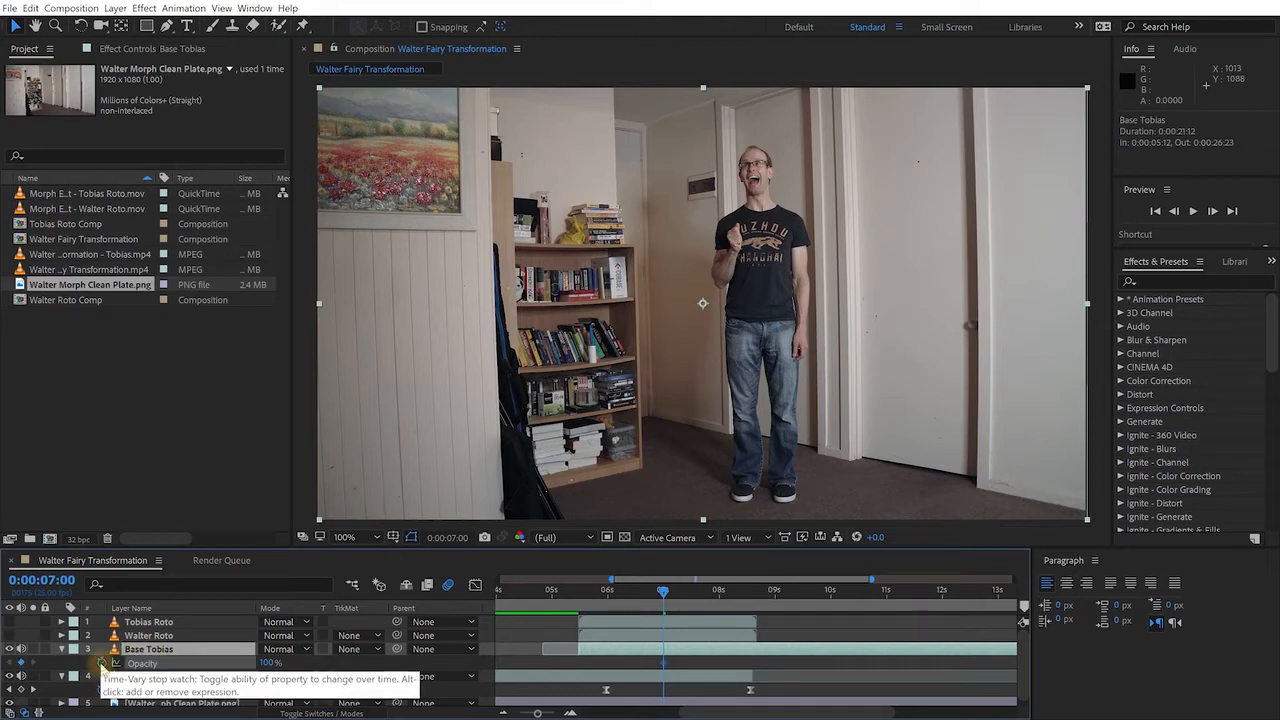
pyautogui.moveTo(265, 663); pyautogui.dragTo(195, 660)
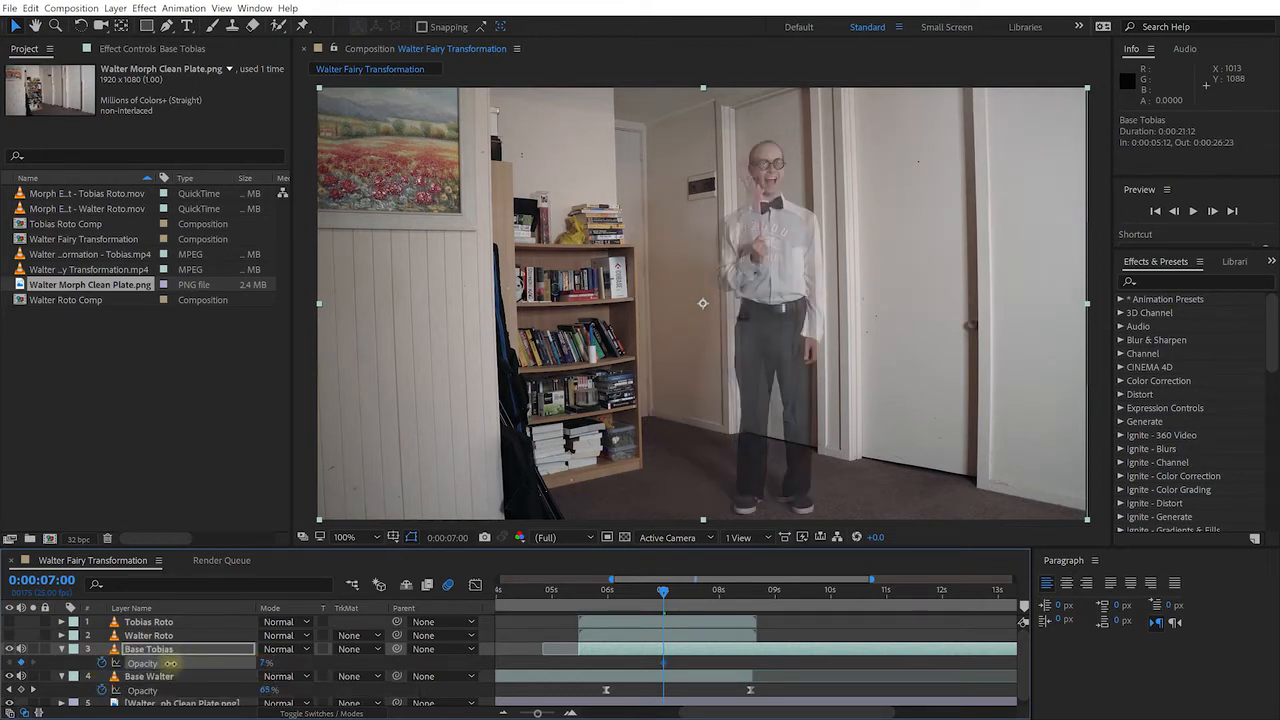
pyautogui.moveTo(663, 591); pyautogui.dragTo(702, 602)
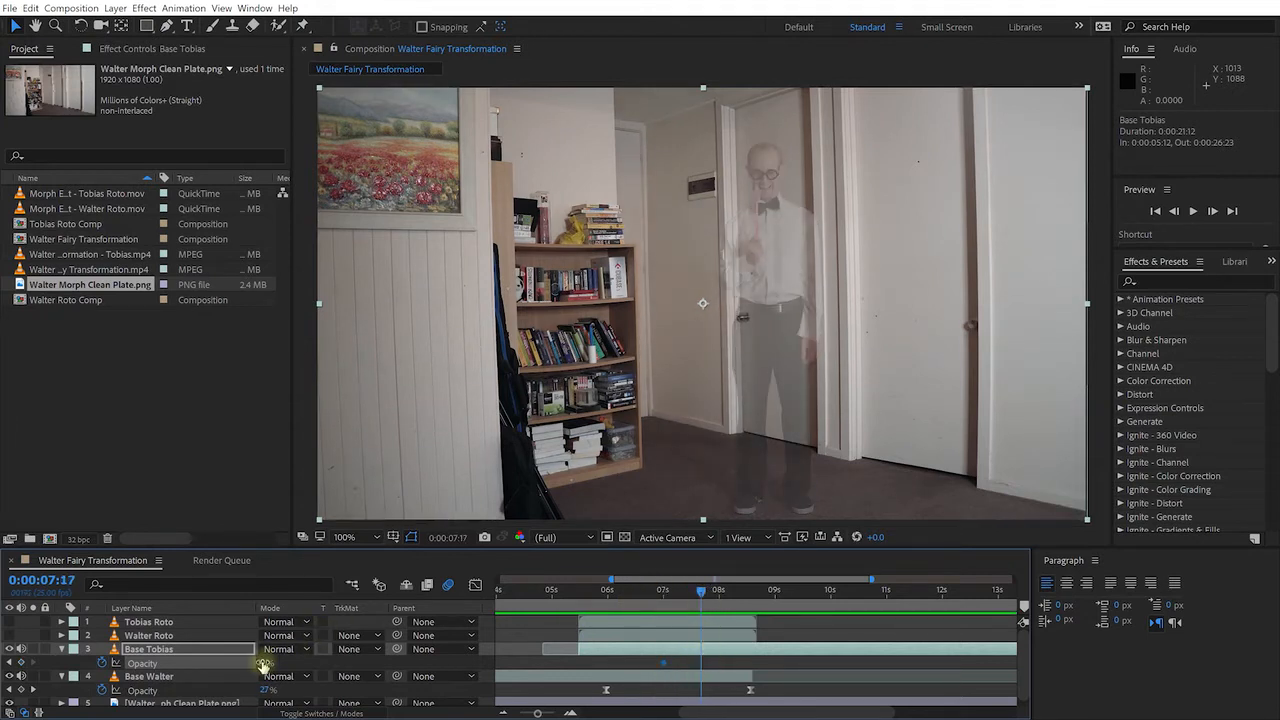
pyautogui.moveTo(265, 663); pyautogui.dragTo(415, 668)
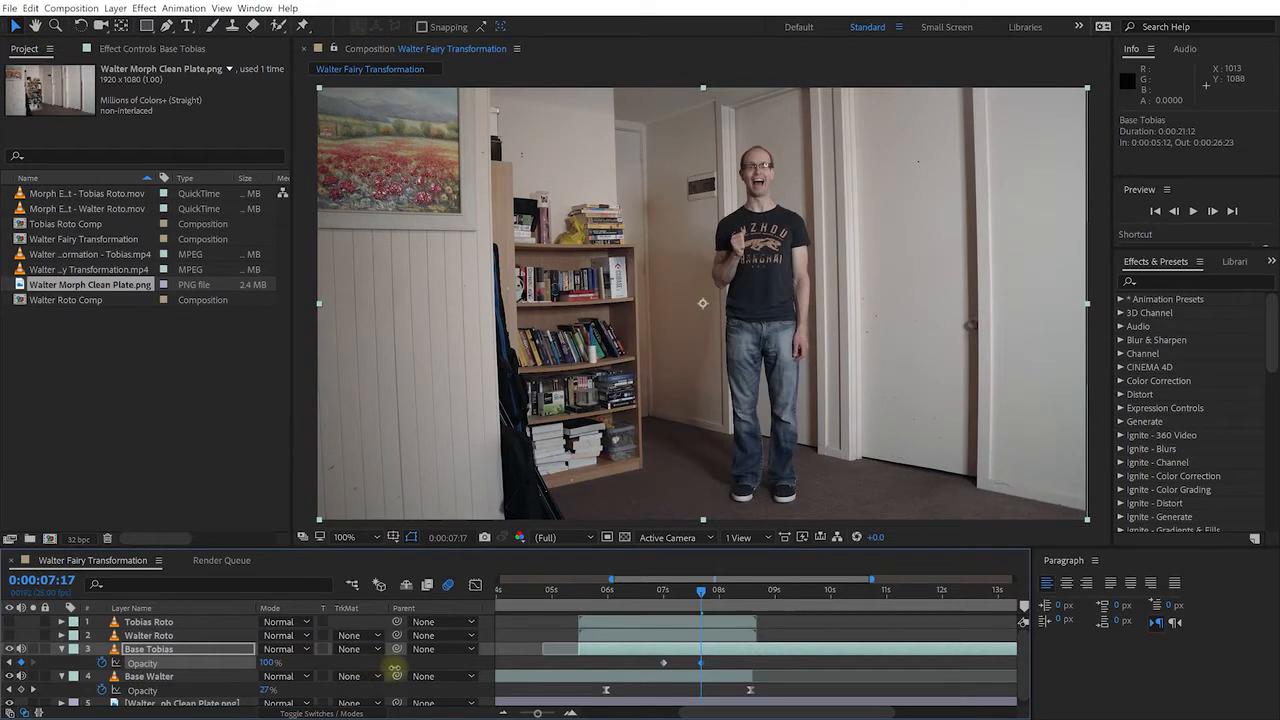
# Move Base Walter's fade-out keyframe earlier, ease Base Tobias's opacity keyframes, and place full opacity near 8:05
pyautogui.moveTo(700, 597); pyautogui.dragTo(675, 630)
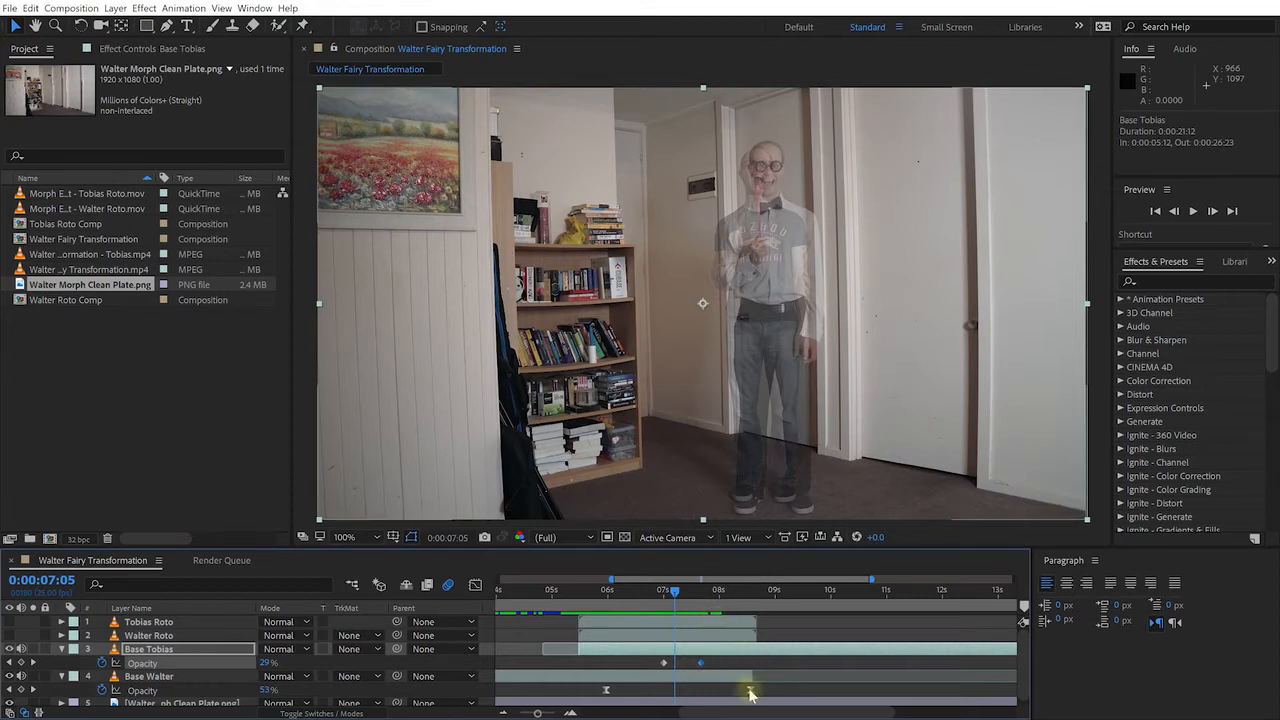
pyautogui.moveTo(750, 690); pyautogui.dragTo(651, 690)
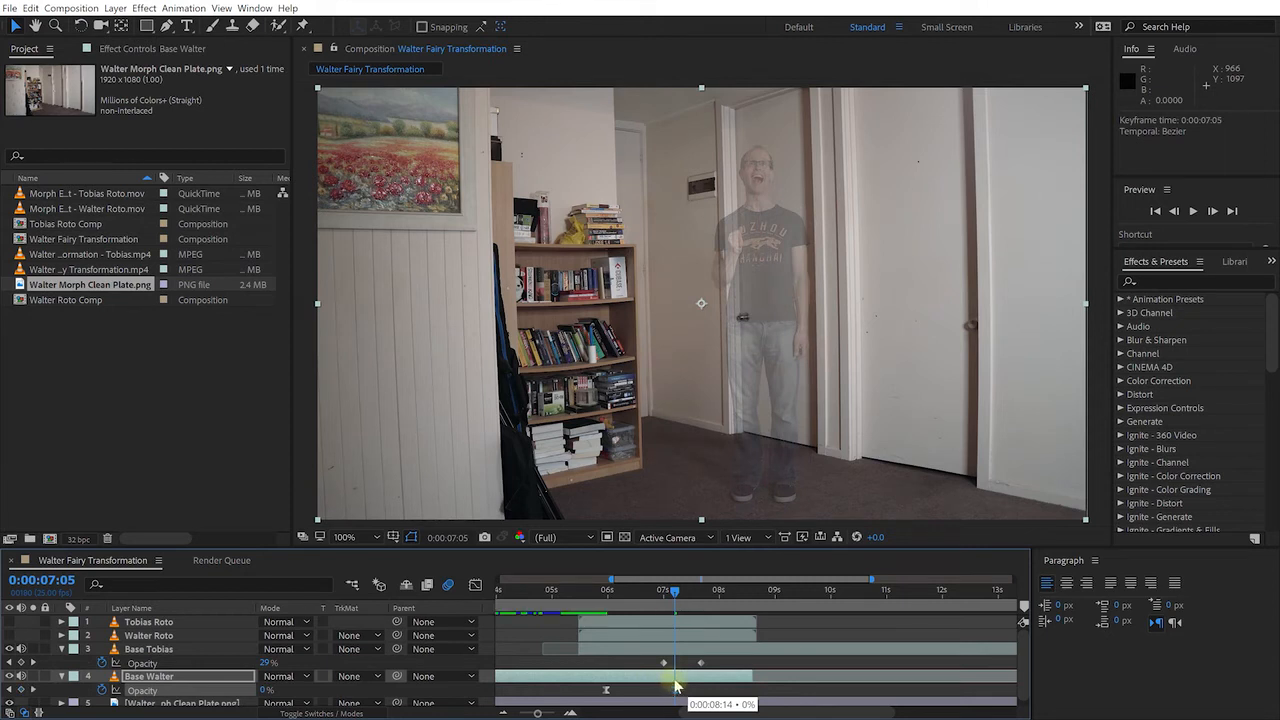
pyautogui.moveTo(681, 689); pyautogui.dragTo(677, 690)
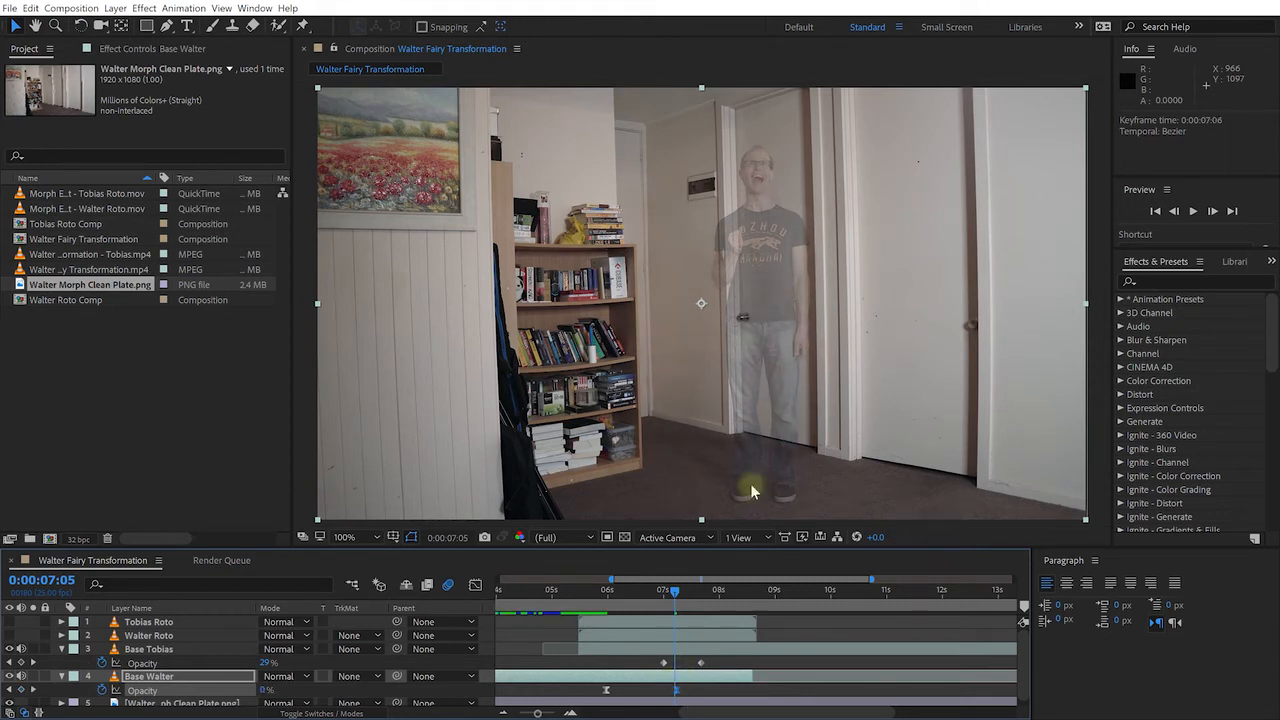
pyautogui.moveTo(633, 658); pyautogui.dragTo(726, 671)
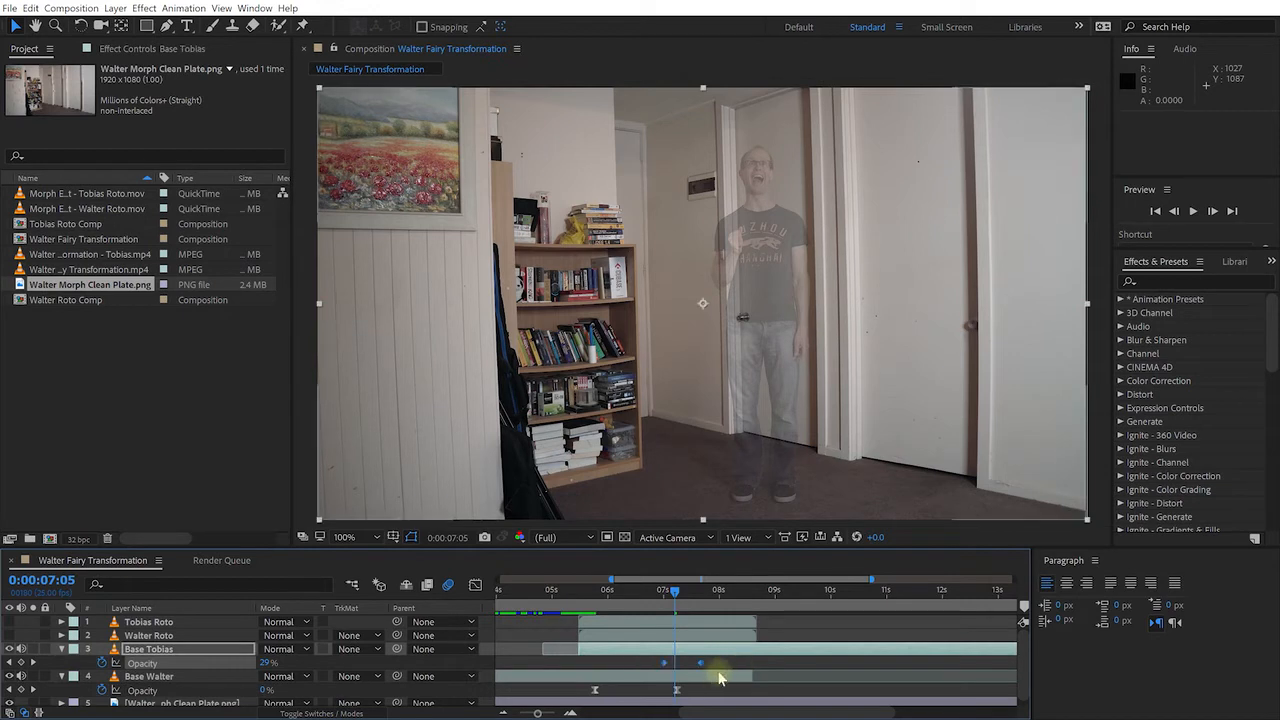
pyautogui.press('F9')
pyautogui.click(712, 669)
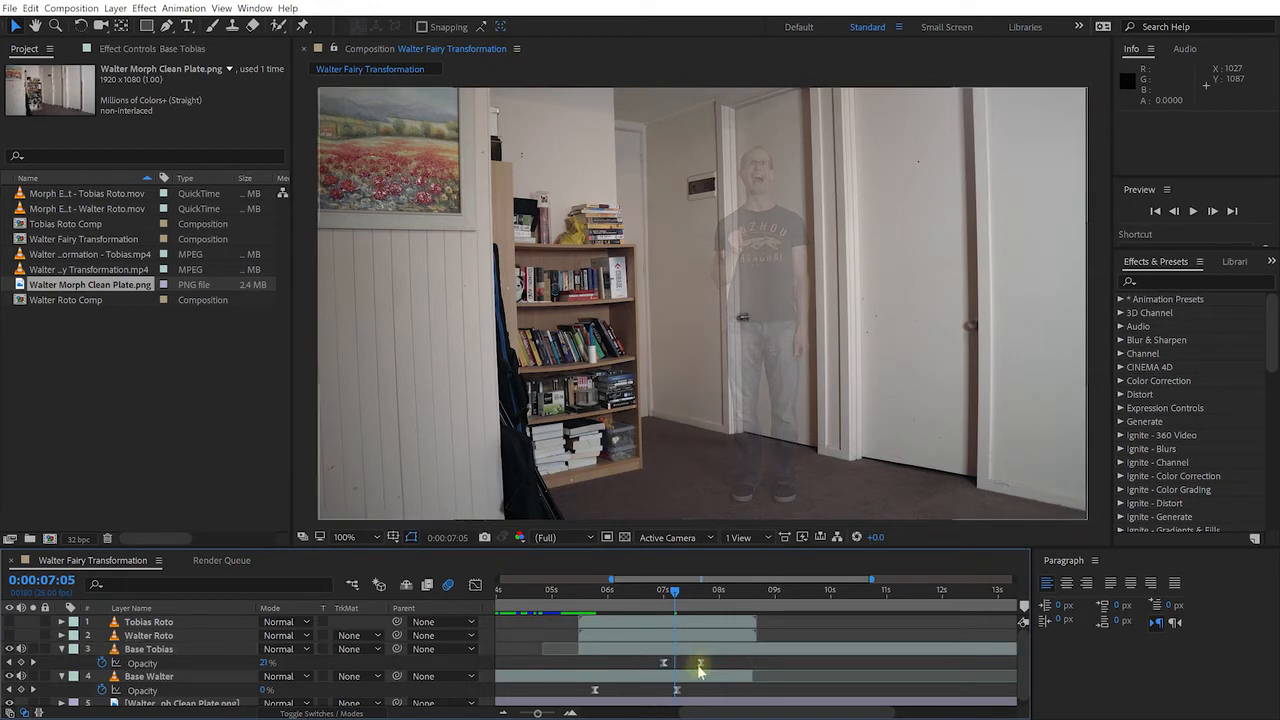
pyautogui.moveTo(700, 666); pyautogui.dragTo(731, 667)
pyautogui.moveTo(674, 593); pyautogui.dragTo(657, 627)
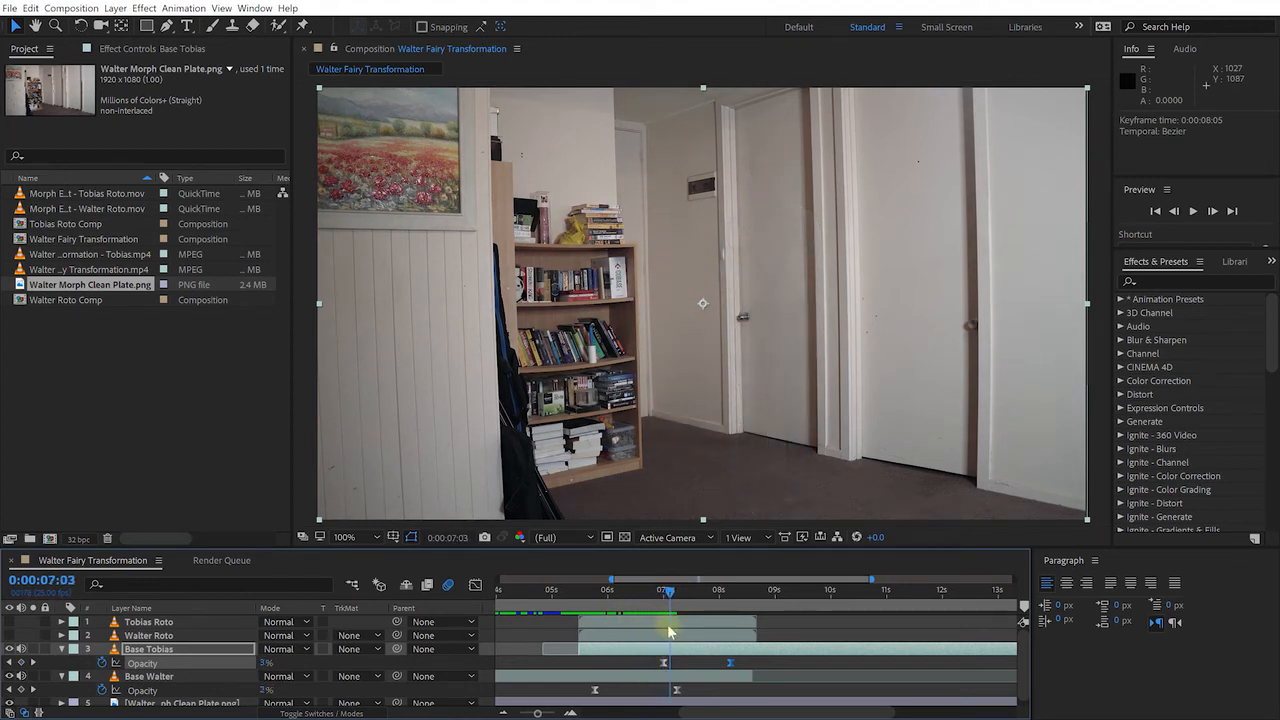
# Refine the crossfade by starting Base Tobias's fade-in a frame later and moving its full-opacity keyframe to 8:10
pyautogui.moveTo(693, 637); pyautogui.dragTo(696, 664)
pyautogui.moveTo(688, 597); pyautogui.dragTo(667, 630)
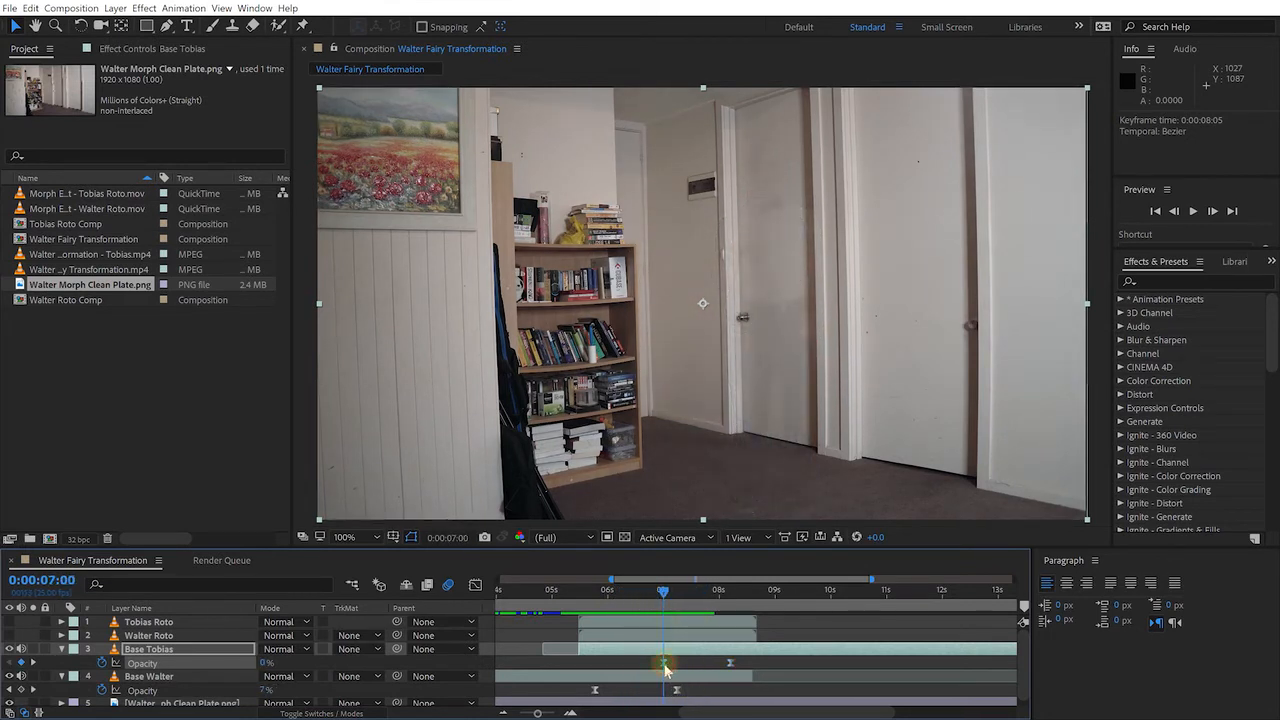
pyautogui.moveTo(667, 667); pyautogui.dragTo(670, 667)
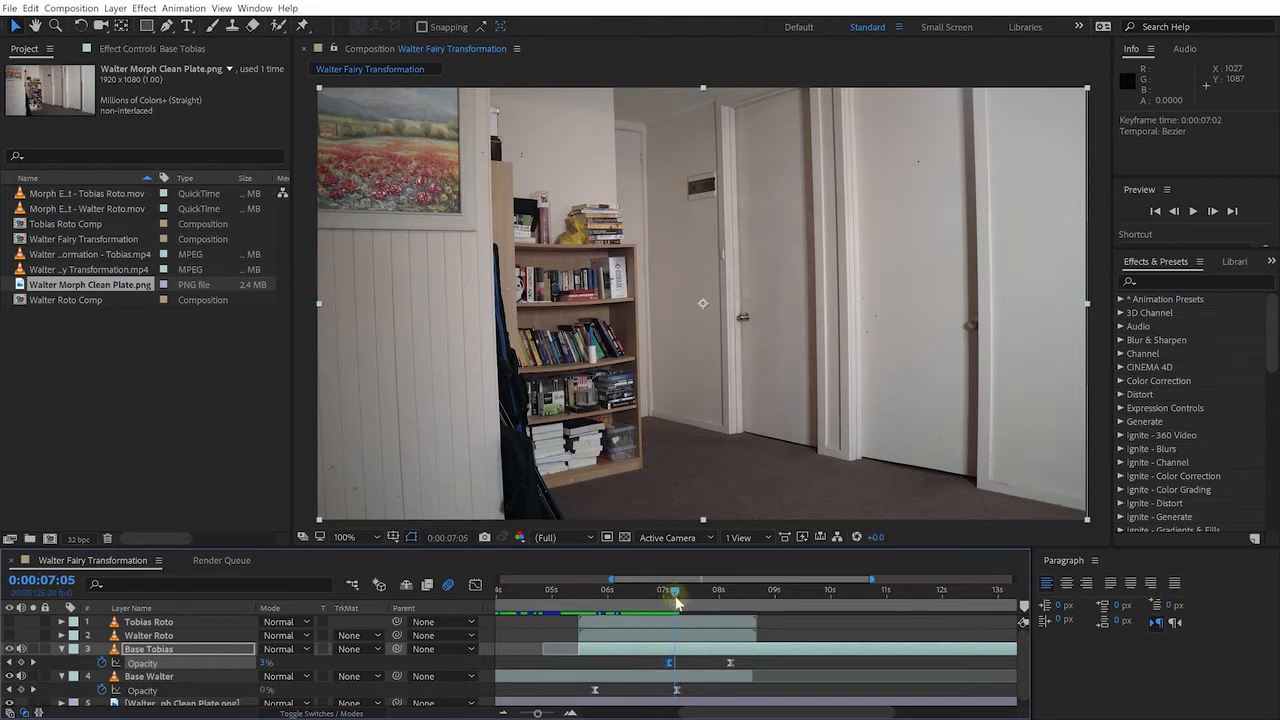
pyautogui.moveTo(676, 598); pyautogui.dragTo(735, 600)
pyautogui.moveTo(738, 671); pyautogui.dragTo(743, 667)
pyautogui.moveTo(735, 600); pyautogui.dragTo(728, 597)
pyautogui.click(742, 663)
pyautogui.click(743, 600)
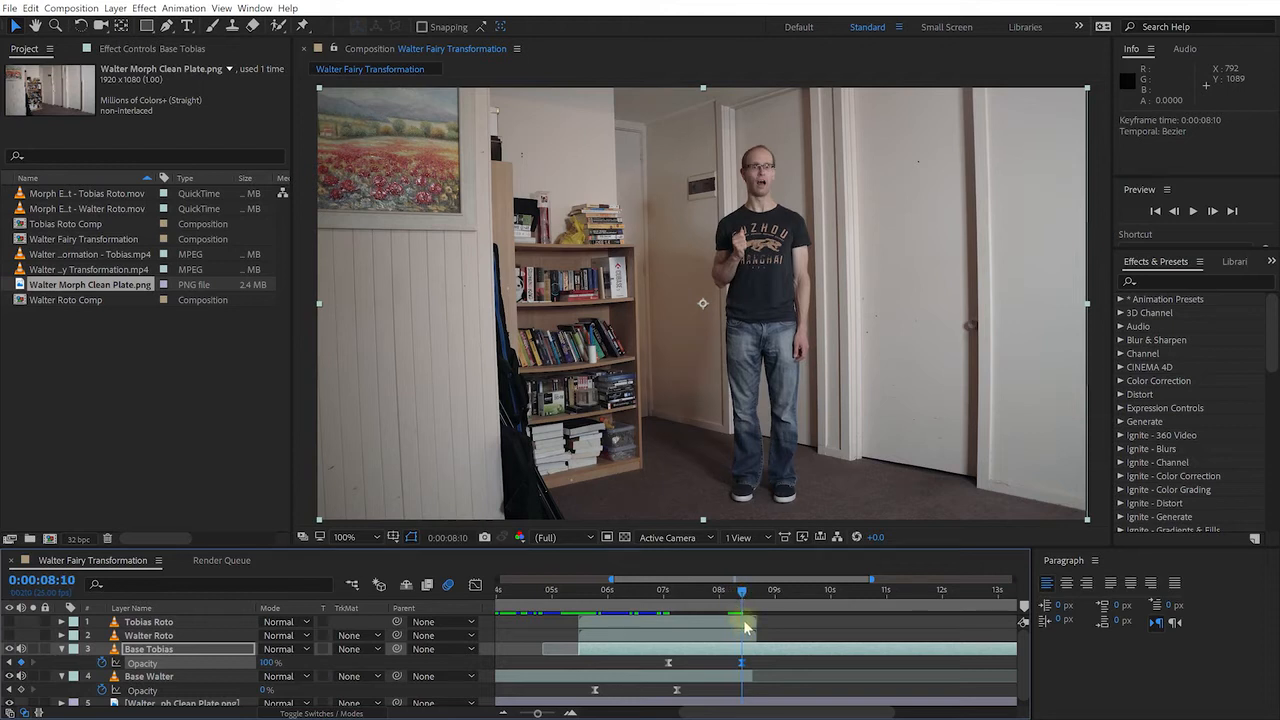
pyautogui.click(745, 627)
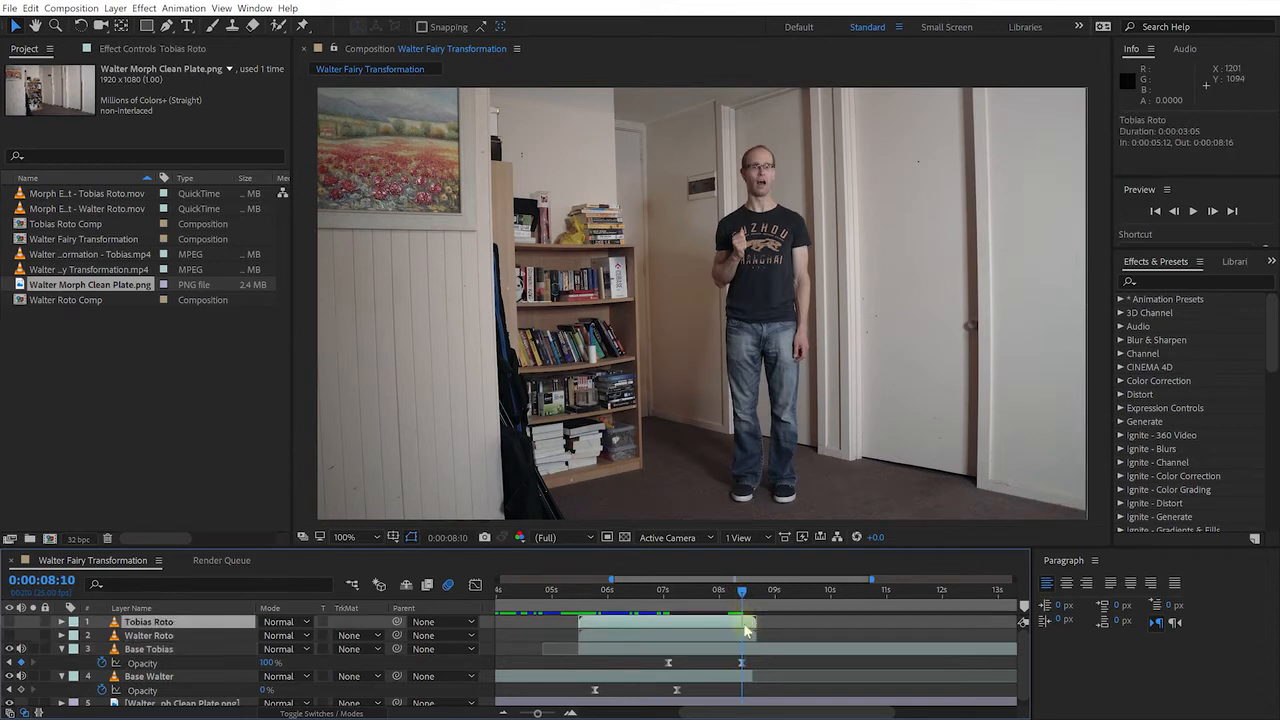
pyautogui.click(741, 663)
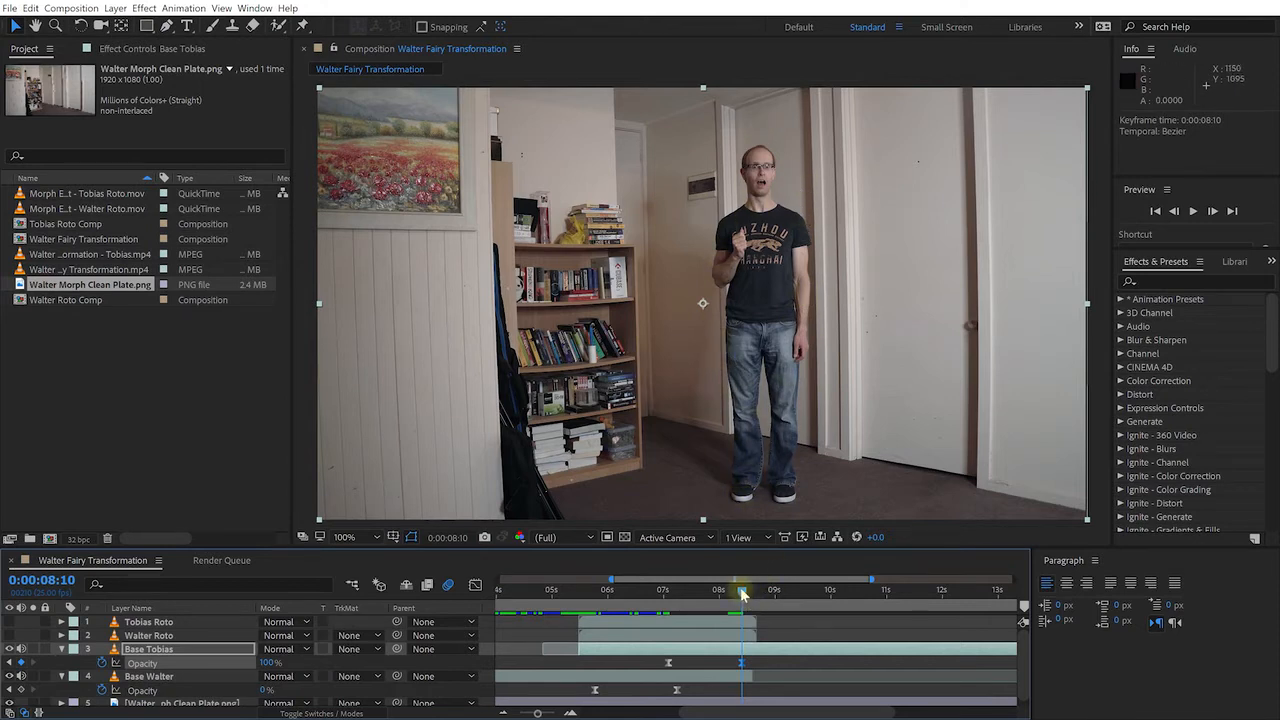
# Preview a later frame, then collapse the Base Tobias and Base Walter layers
pyautogui.moveTo(752, 592); pyautogui.dragTo(650, 602)
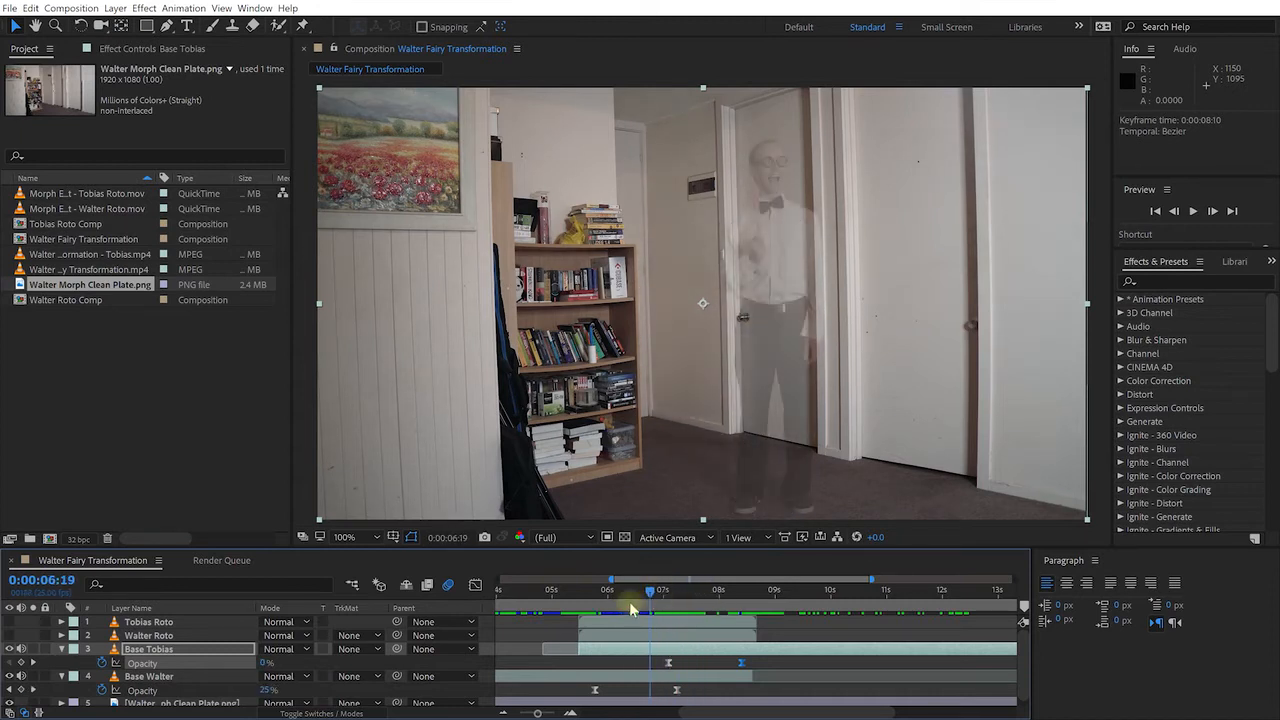
pyautogui.click(62, 650)
pyautogui.click(62, 662)
pyautogui.click(136, 405)
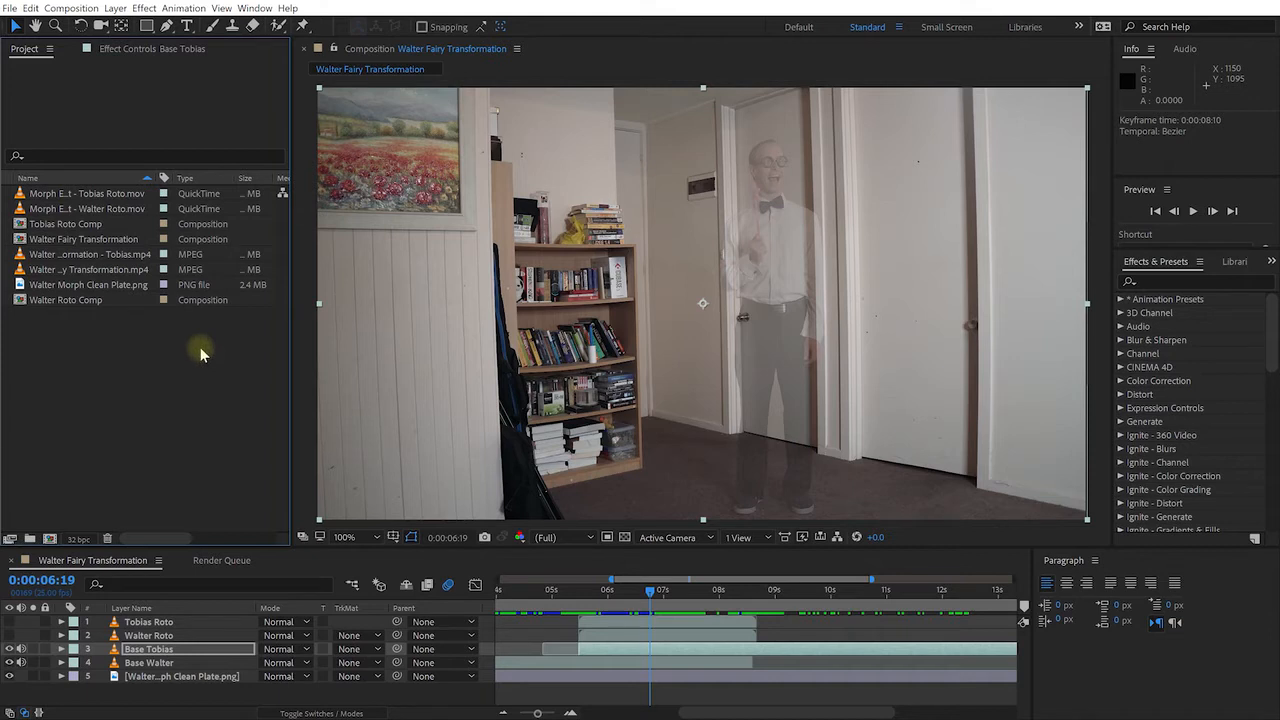
# Import Morph Particles.mp4 from the Course Materials Effects folder
pyautogui.doubleClick(107, 351)
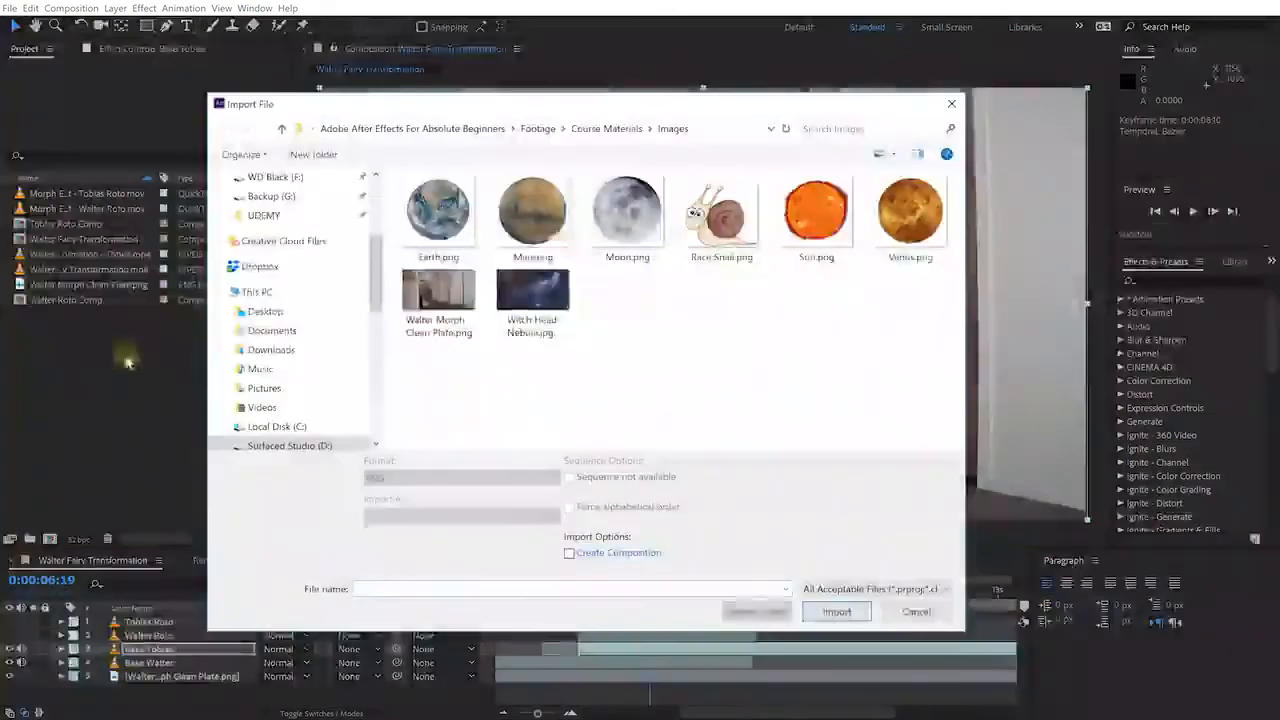
pyautogui.click(603, 130)
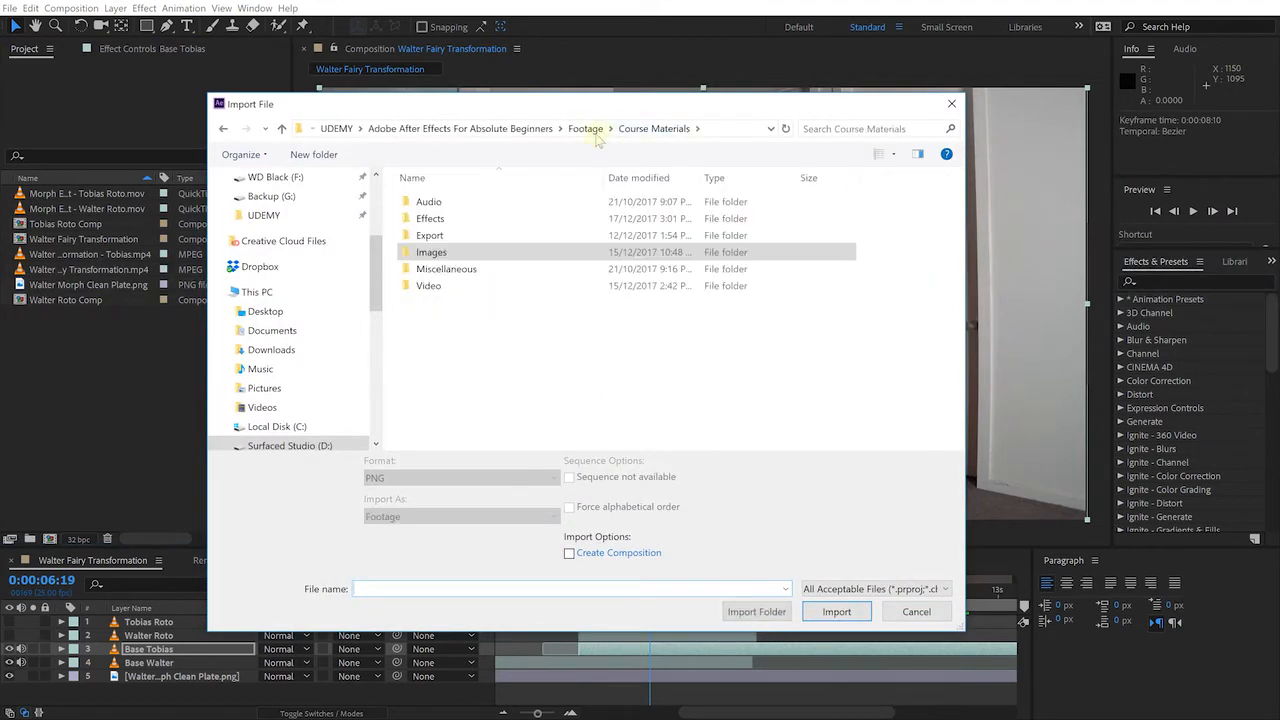
pyautogui.doubleClick(440, 222)
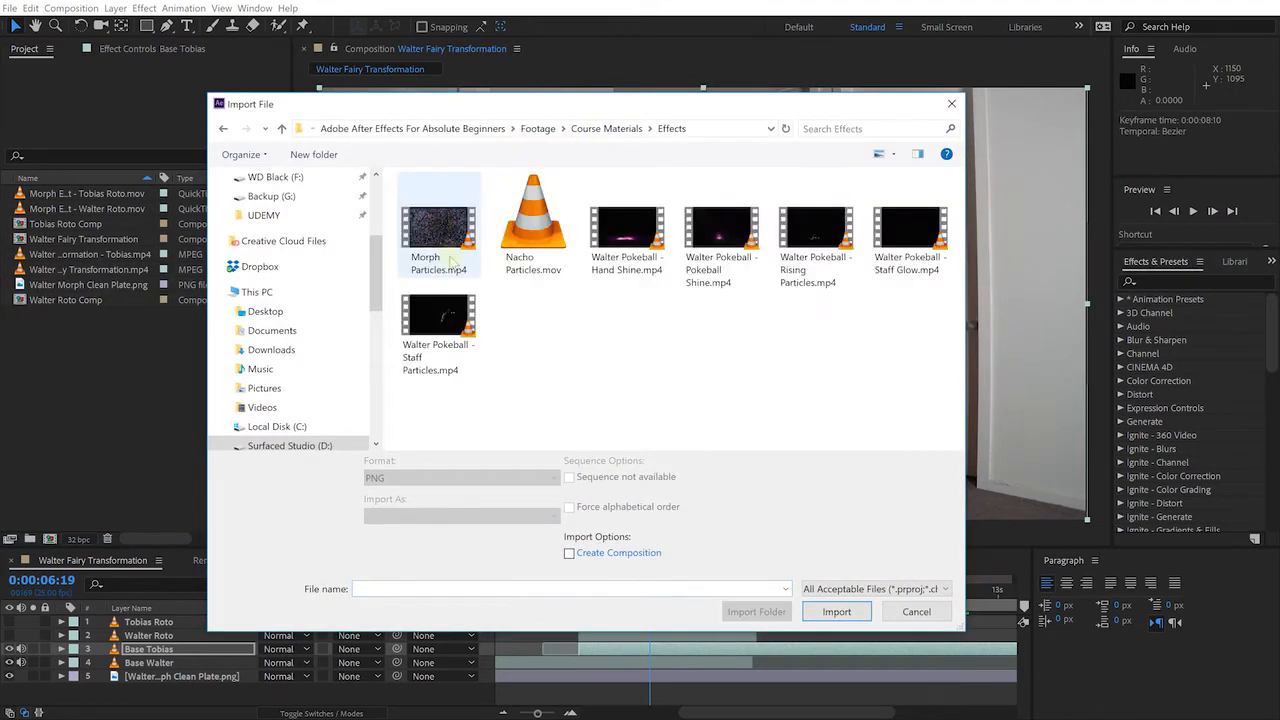
pyautogui.click(432, 268)
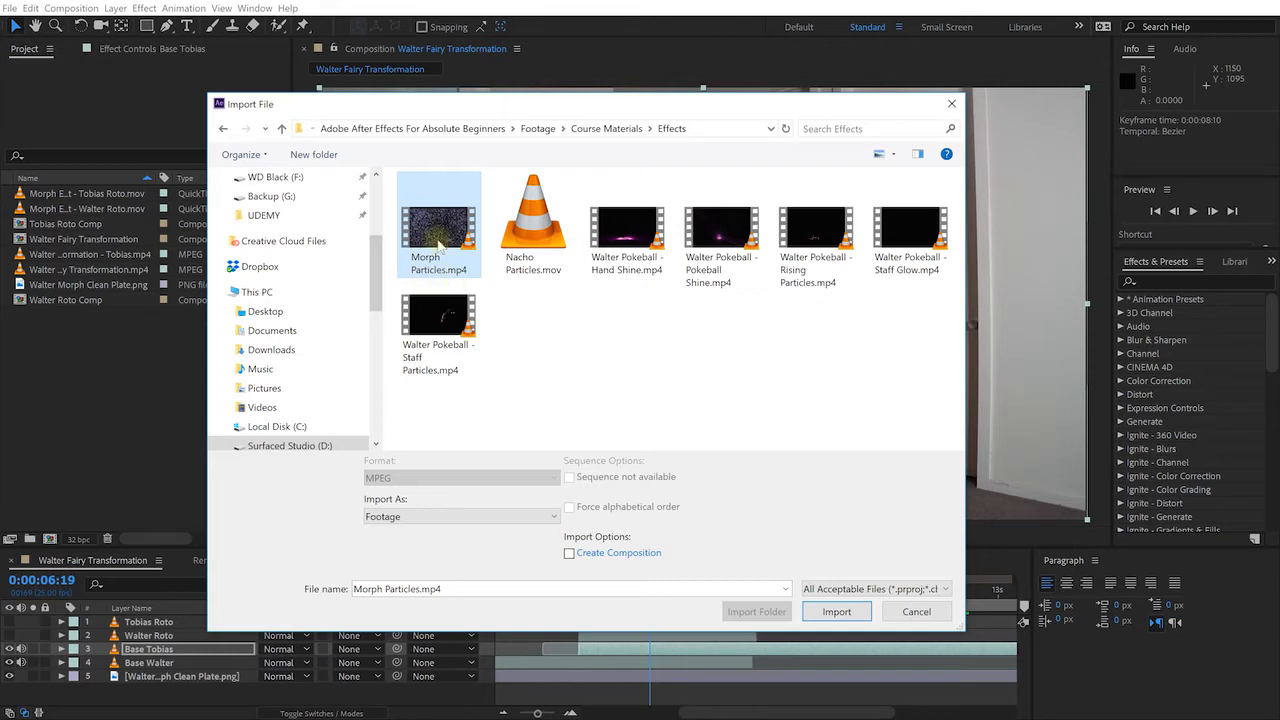
pyautogui.doubleClick(439, 240)
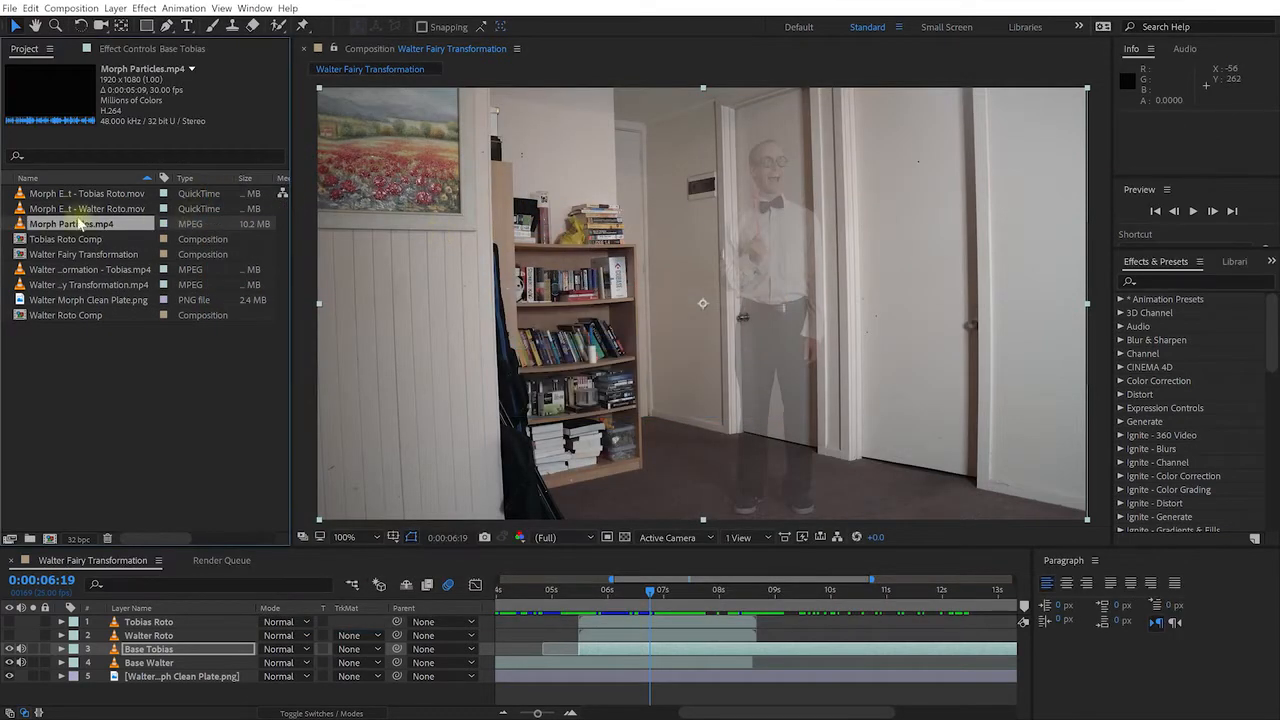
# Place Morph Particles.mp4 as the top layer, shift its timing, and blend it with Add mode
pyautogui.moveTo(55, 228); pyautogui.dragTo(590, 622)
pyautogui.moveTo(805, 630); pyautogui.dragTo(741, 626)
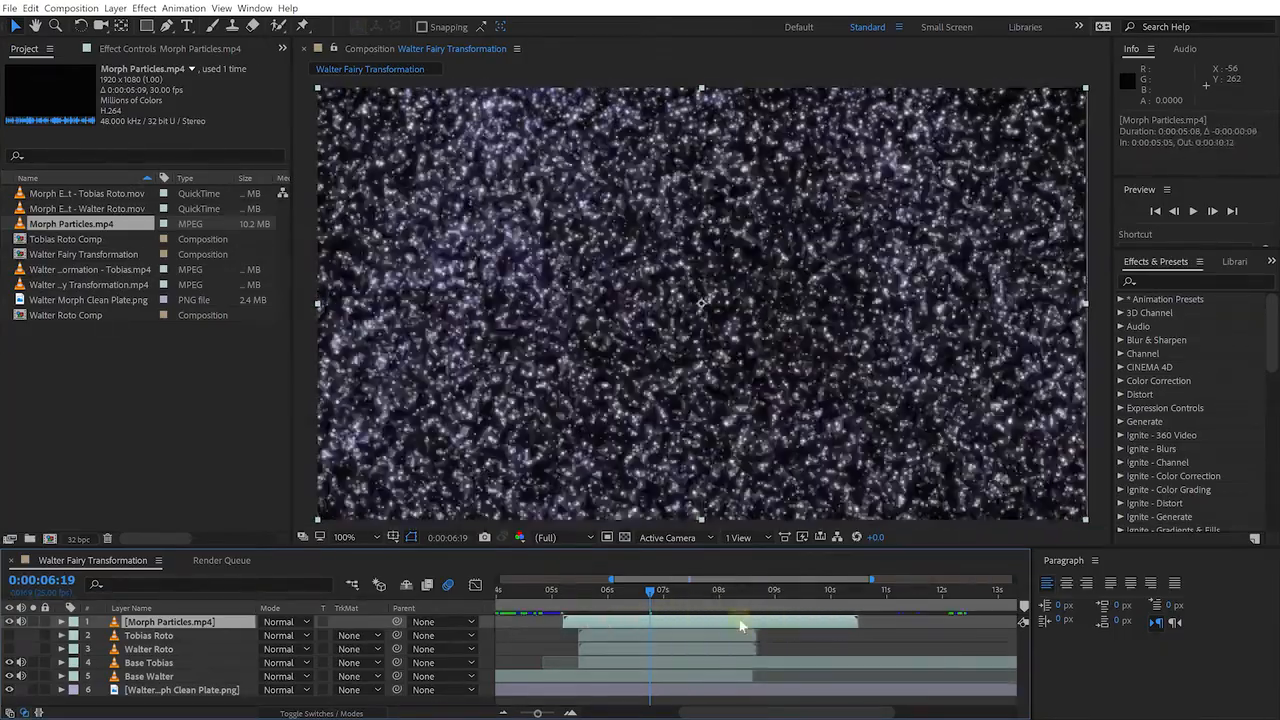
pyautogui.click(295, 620)
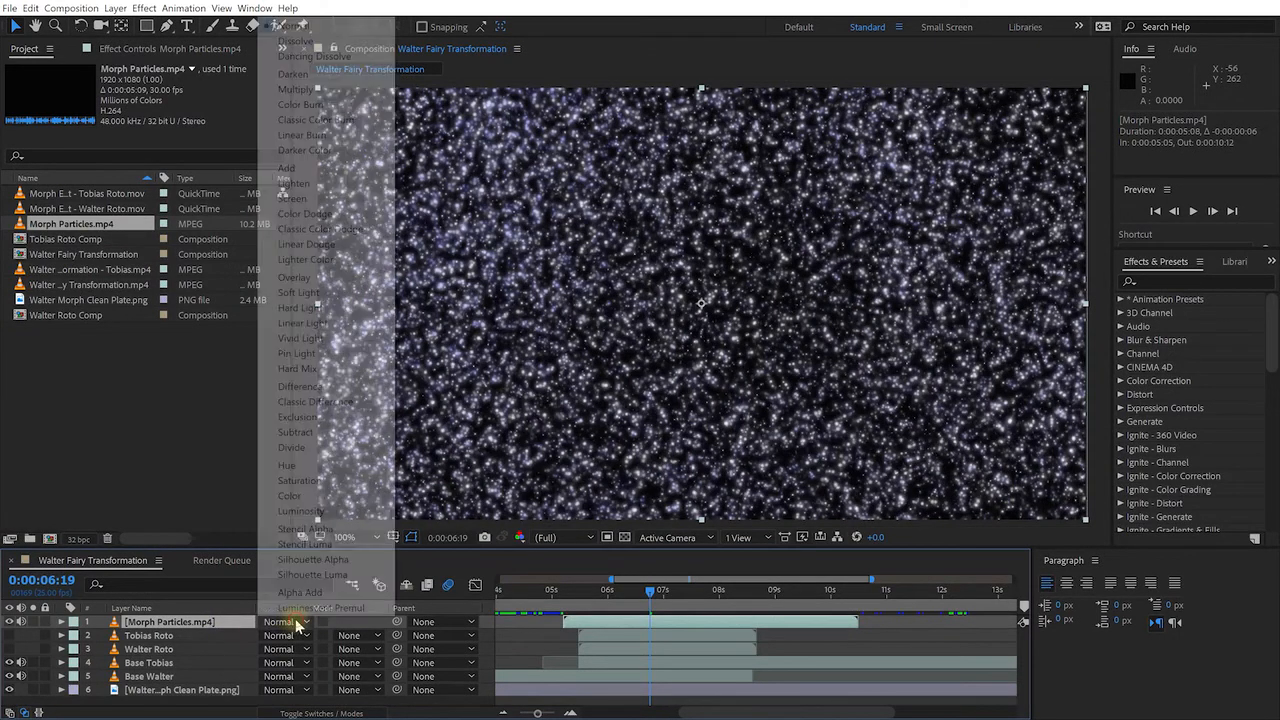
pyautogui.click(305, 168)
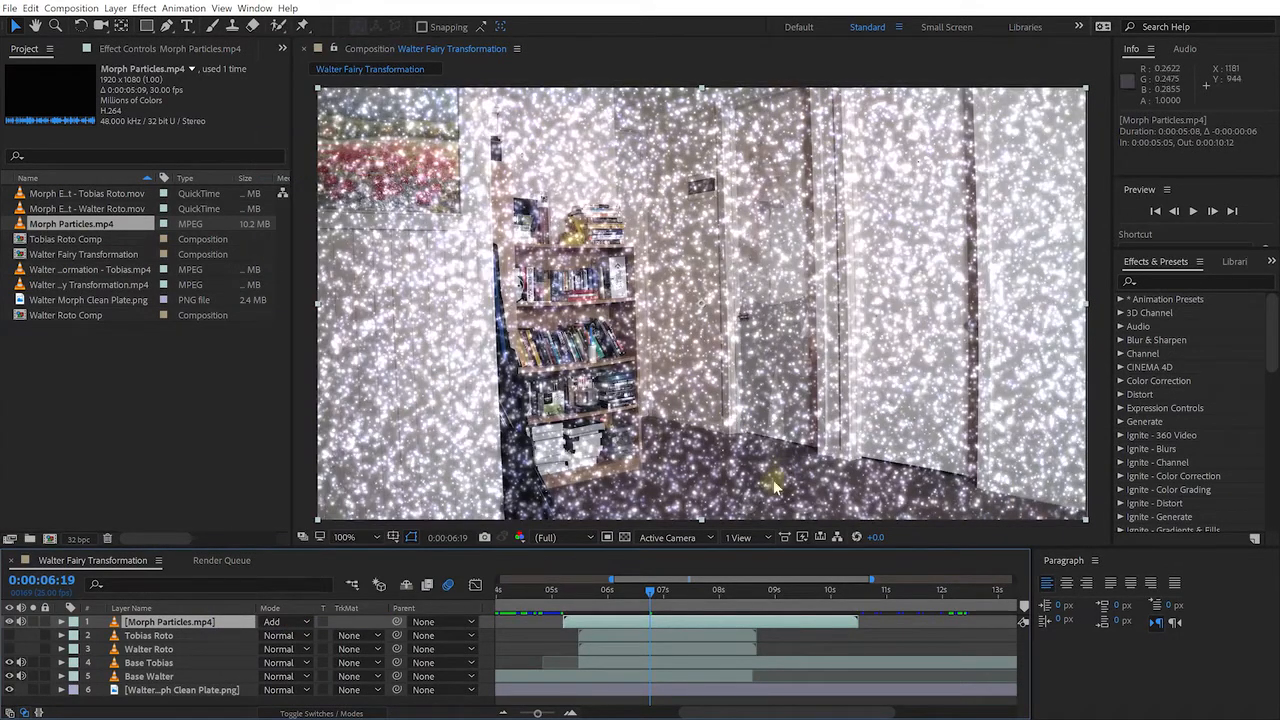
pyautogui.moveTo(650, 592)
pyautogui.mouseDown()
pyautogui.moveTo(562, 607)
pyautogui.moveTo(659, 614)
pyautogui.moveTo(612, 612)
pyautogui.moveTo(645, 613)
pyautogui.mouseUp()
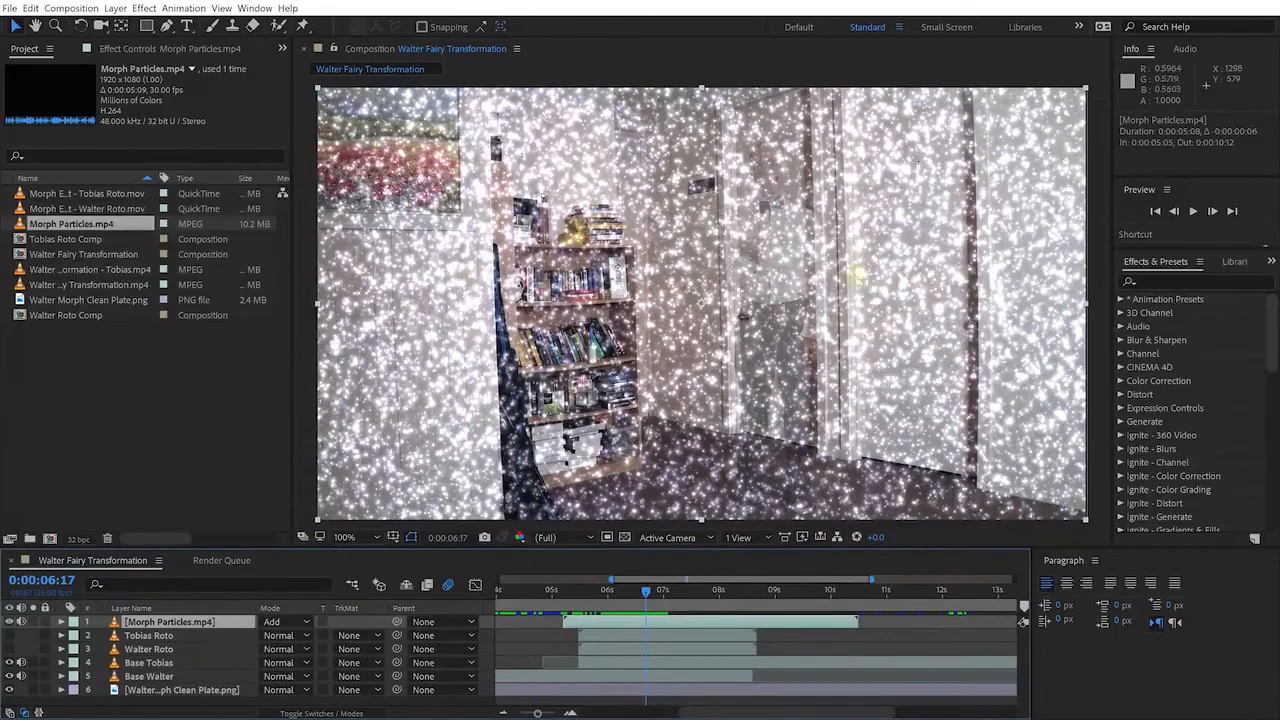
pyautogui.moveTo(643, 590)
pyautogui.mouseDown()
pyautogui.moveTo(710, 595)
pyautogui.moveTo(640, 592)
pyautogui.moveTo(653, 598)
pyautogui.mouseUp()
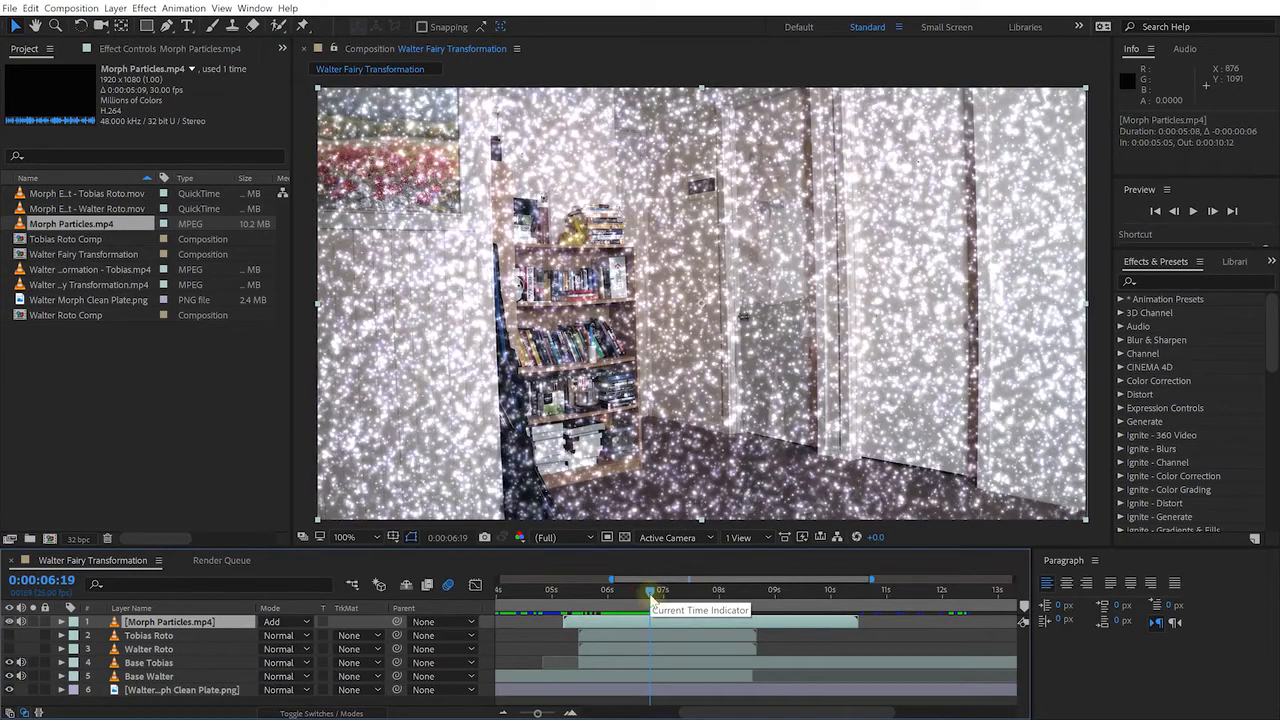
pyautogui.moveTo(649, 593); pyautogui.dragTo(655, 592)
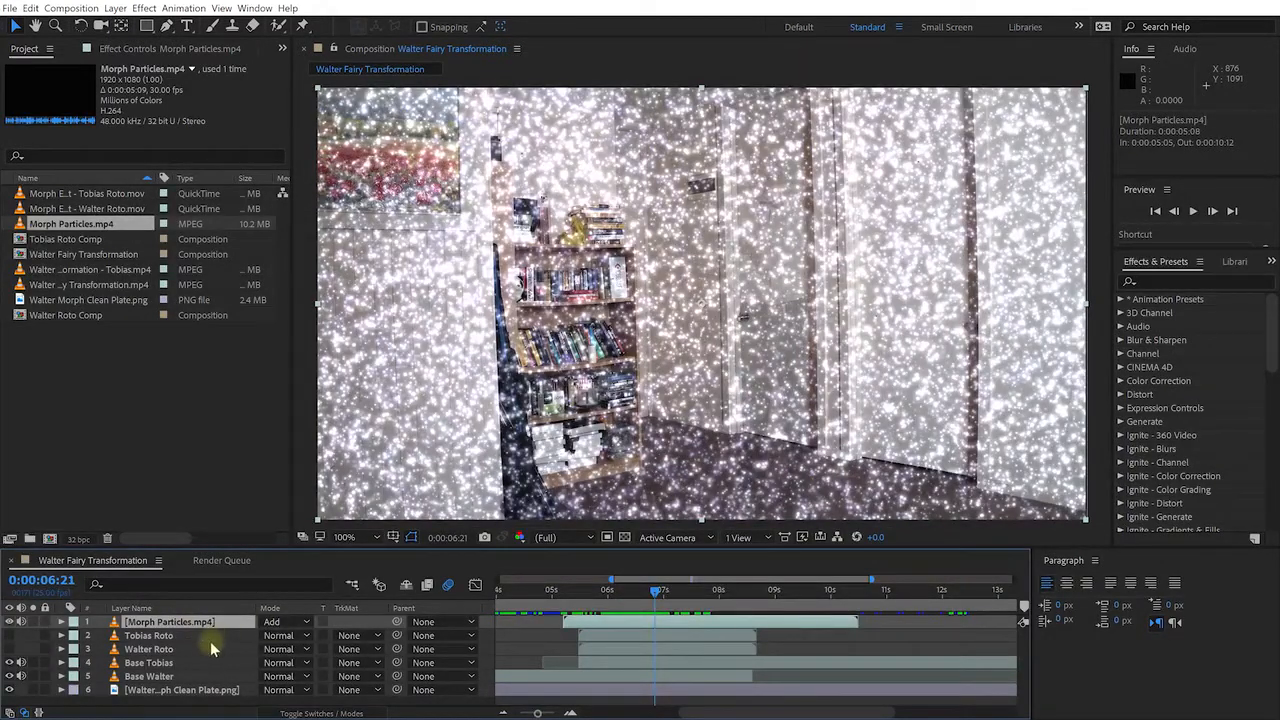
# Duplicate the Morph Particles layer, nudge the copy left in the frame, and select both particle layers
pyautogui.hotkey('ctrl', 'd')
pyautogui.moveTo(882, 395); pyautogui.dragTo(837, 397)
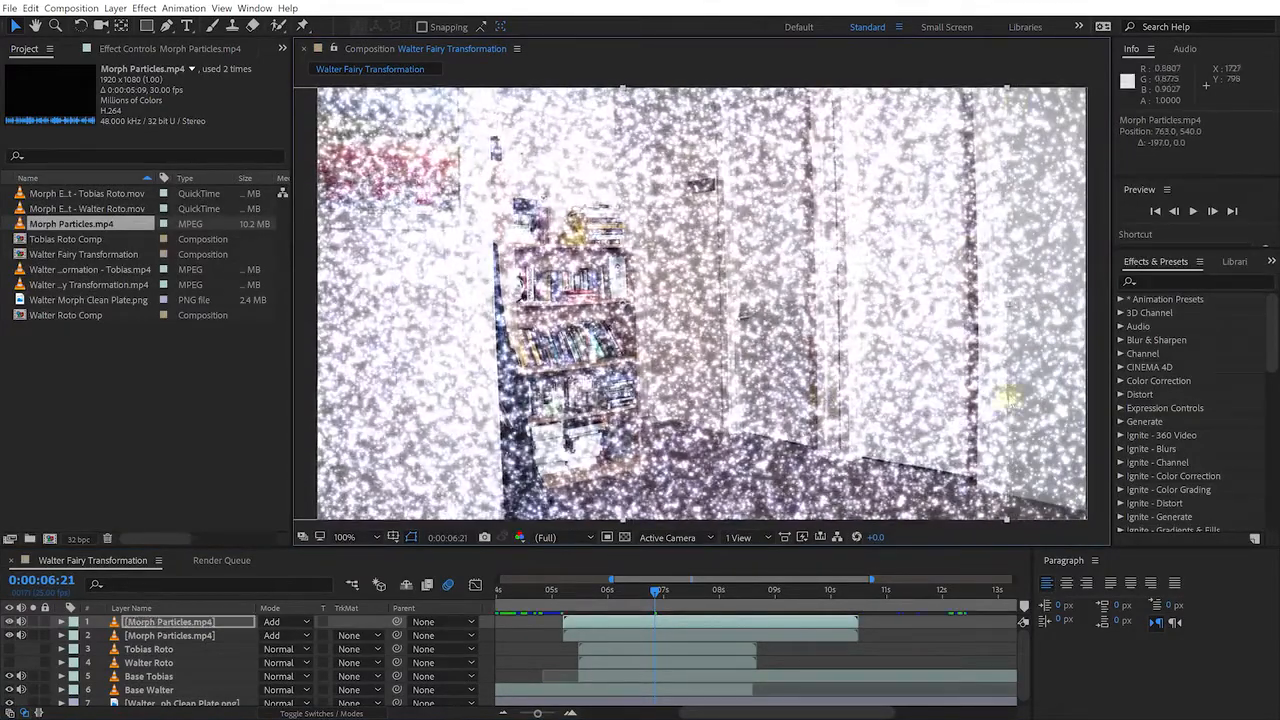
pyautogui.moveTo(639, 592); pyautogui.dragTo(609, 592)
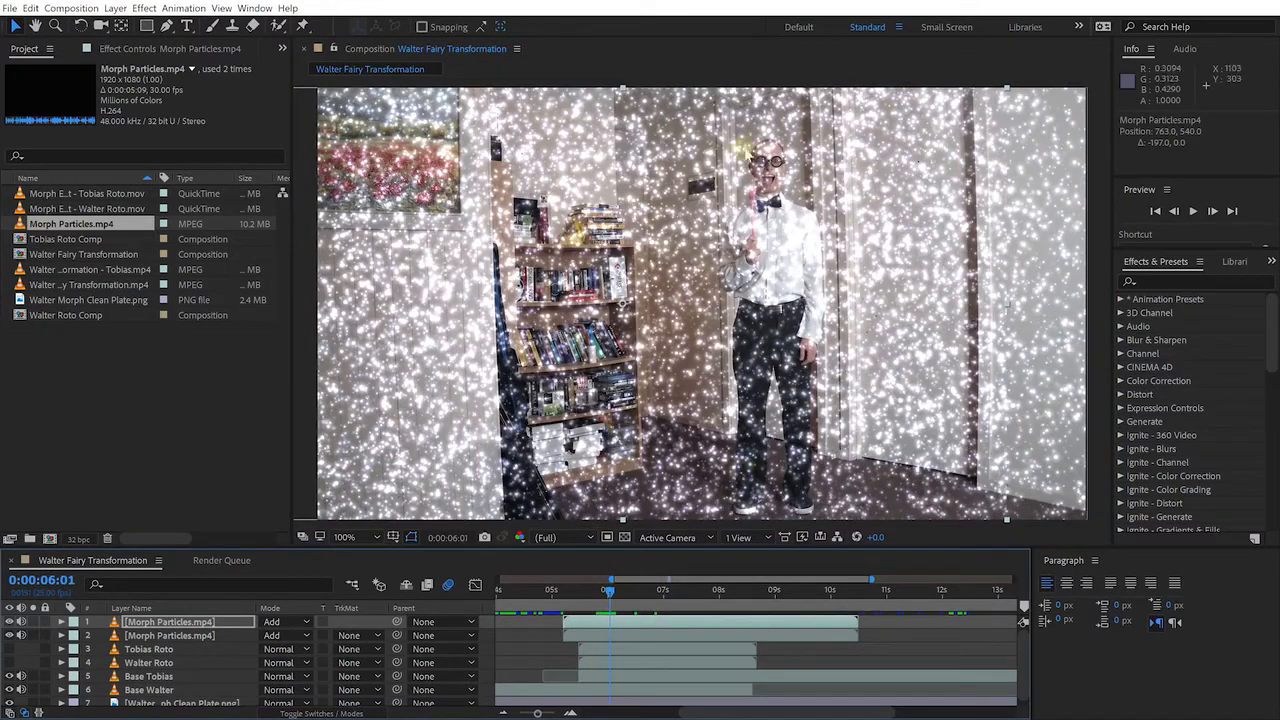
pyautogui.moveTo(609, 590); pyautogui.dragTo(759, 598)
pyautogui.click(214, 622)
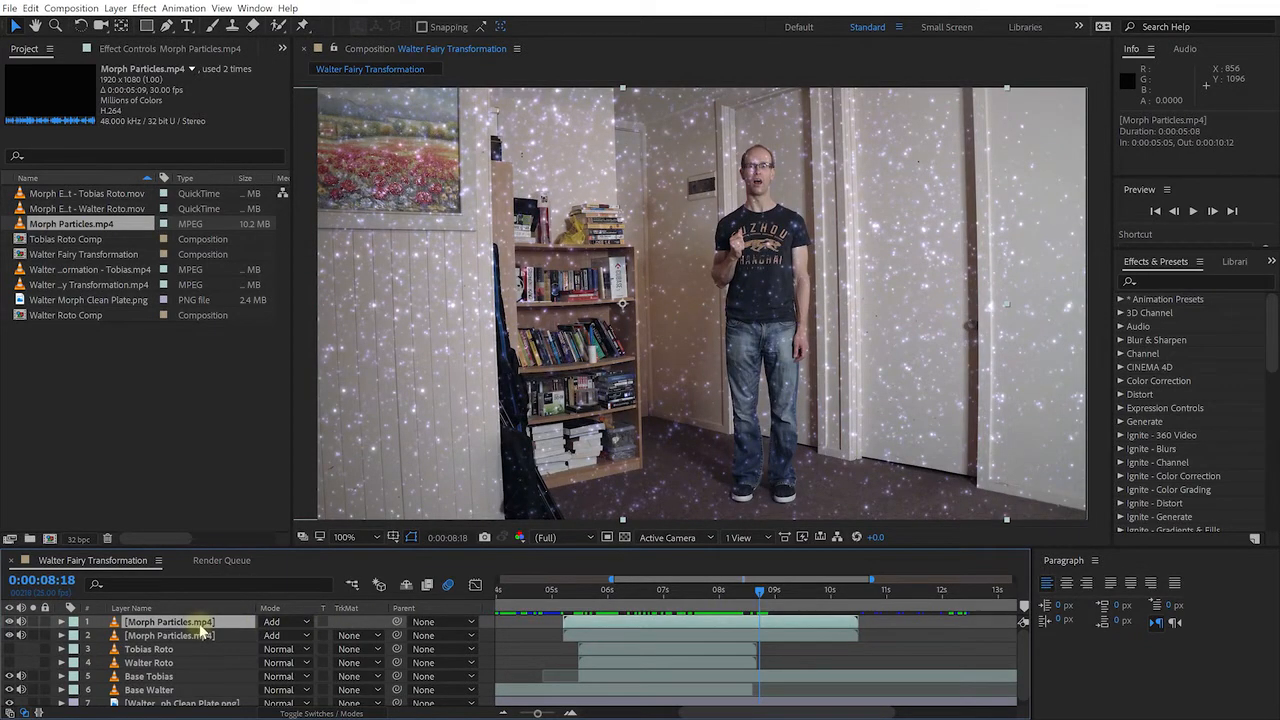
pyautogui.keyDown('shift'); pyautogui.click(145, 637); pyautogui.keyUp('shift')
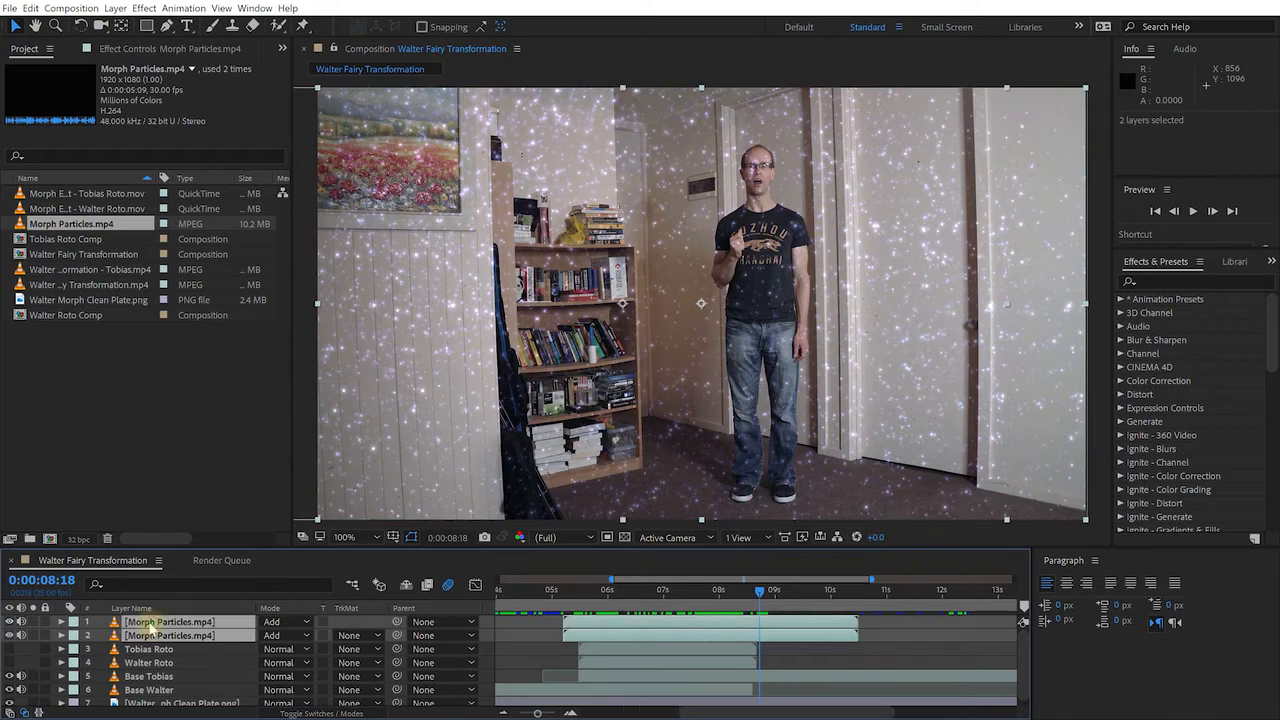
# Precompose both particle layers into a new comp named 'Particles Comp'
pyautogui.hotkey('ctrl', 'shift', 'c')
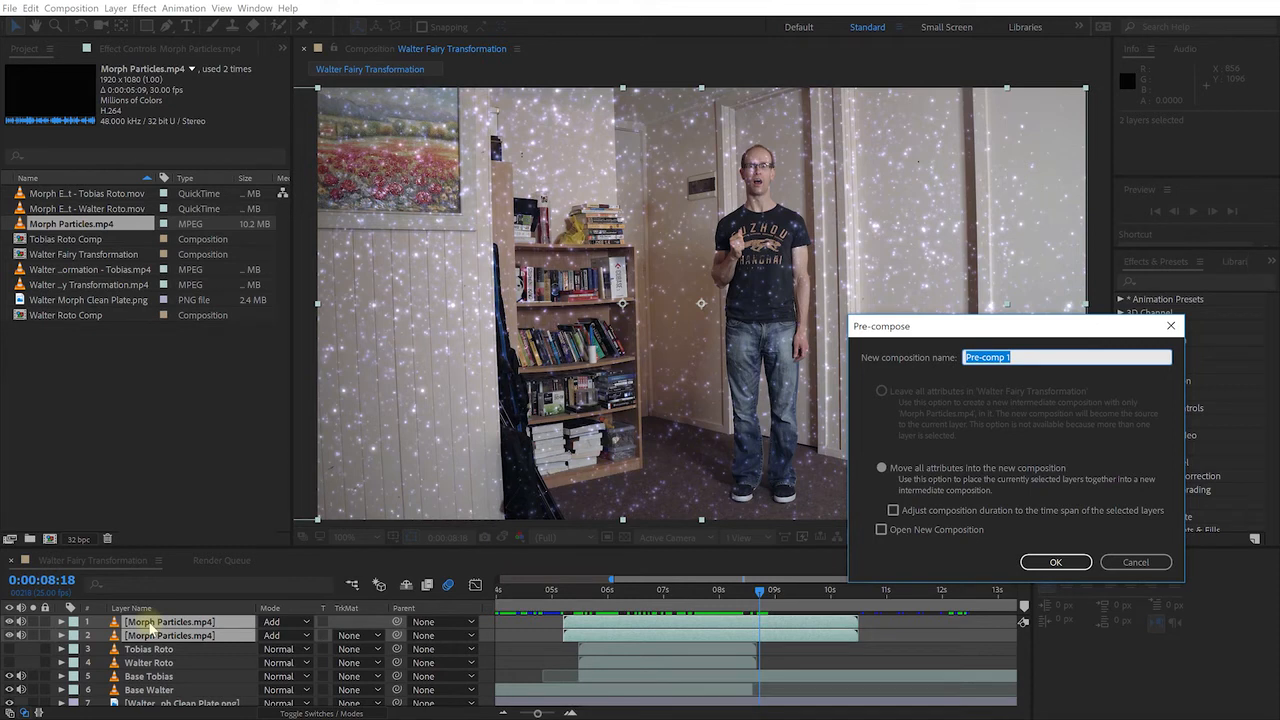
pyautogui.write('Particles Com')
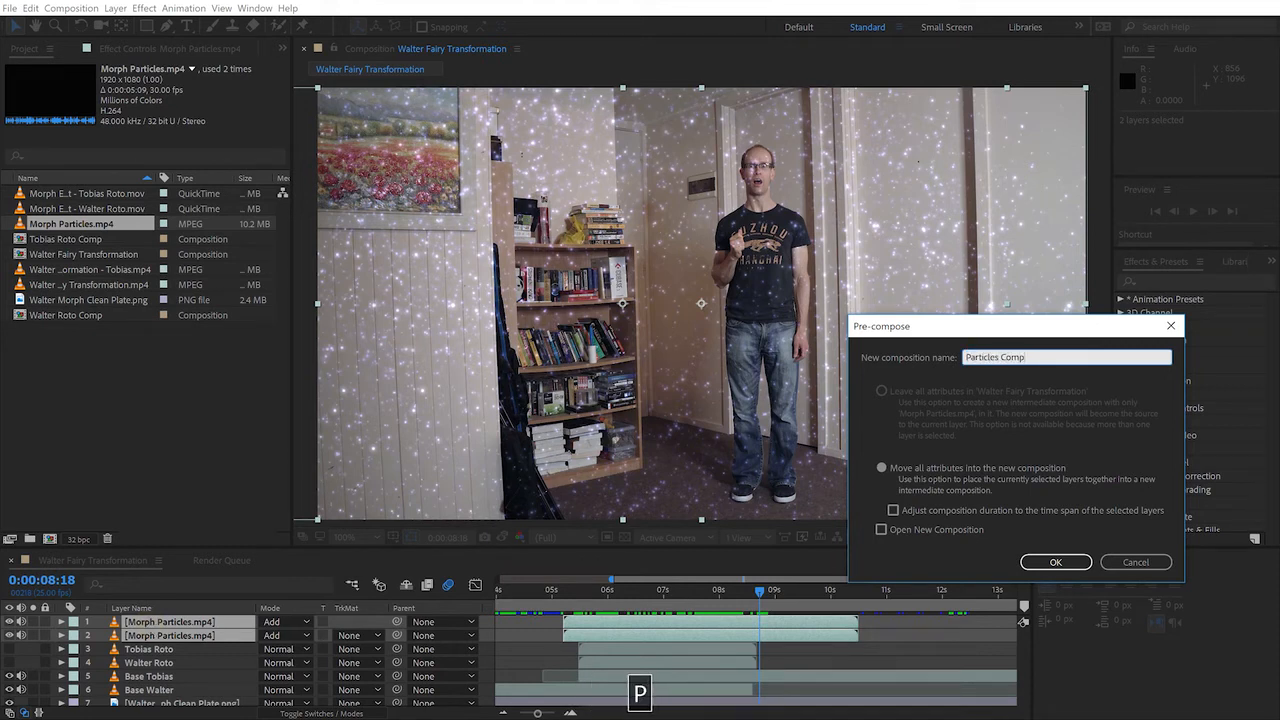
pyautogui.press('Tab')
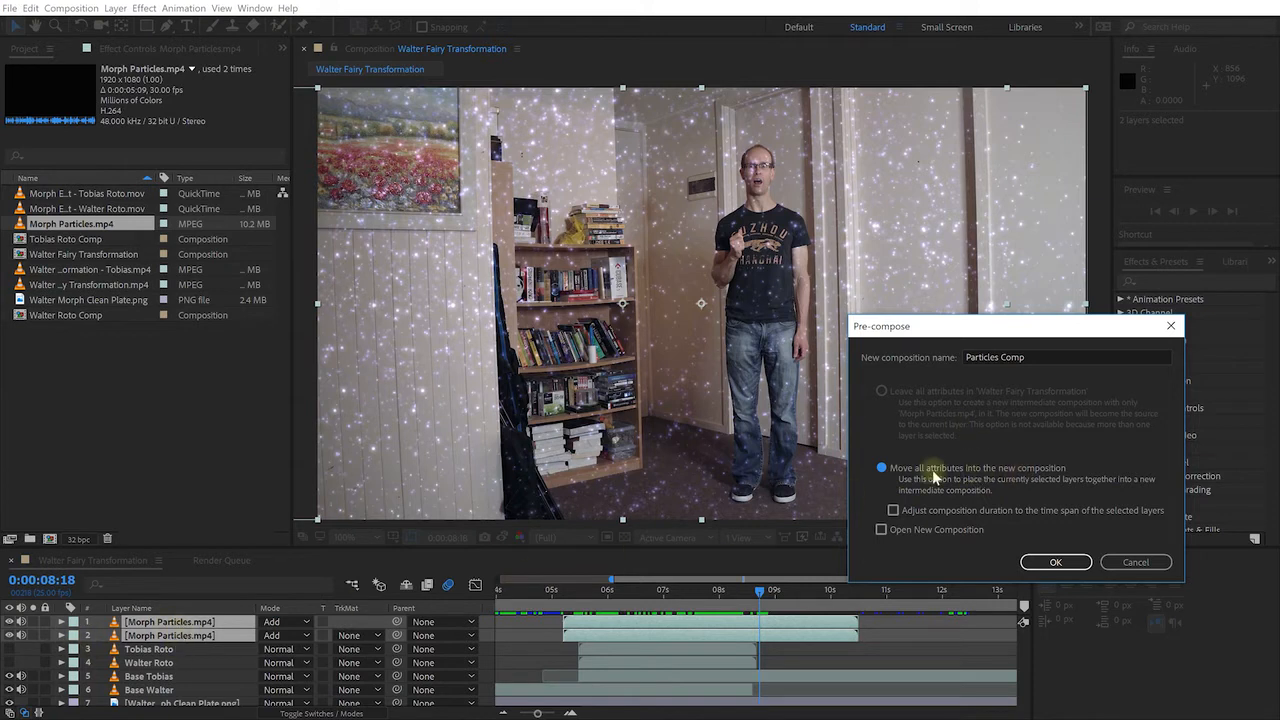
pyautogui.click(1052, 564)
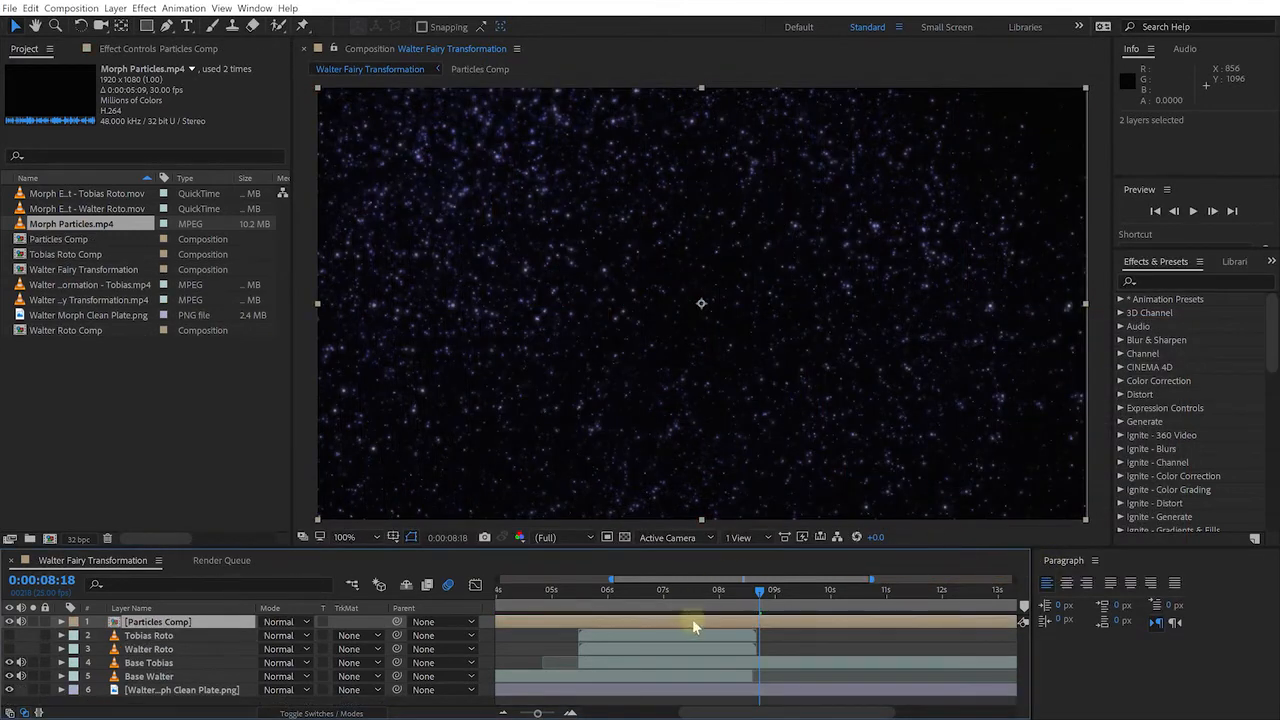
pyautogui.moveTo(752, 592); pyautogui.dragTo(697, 590)
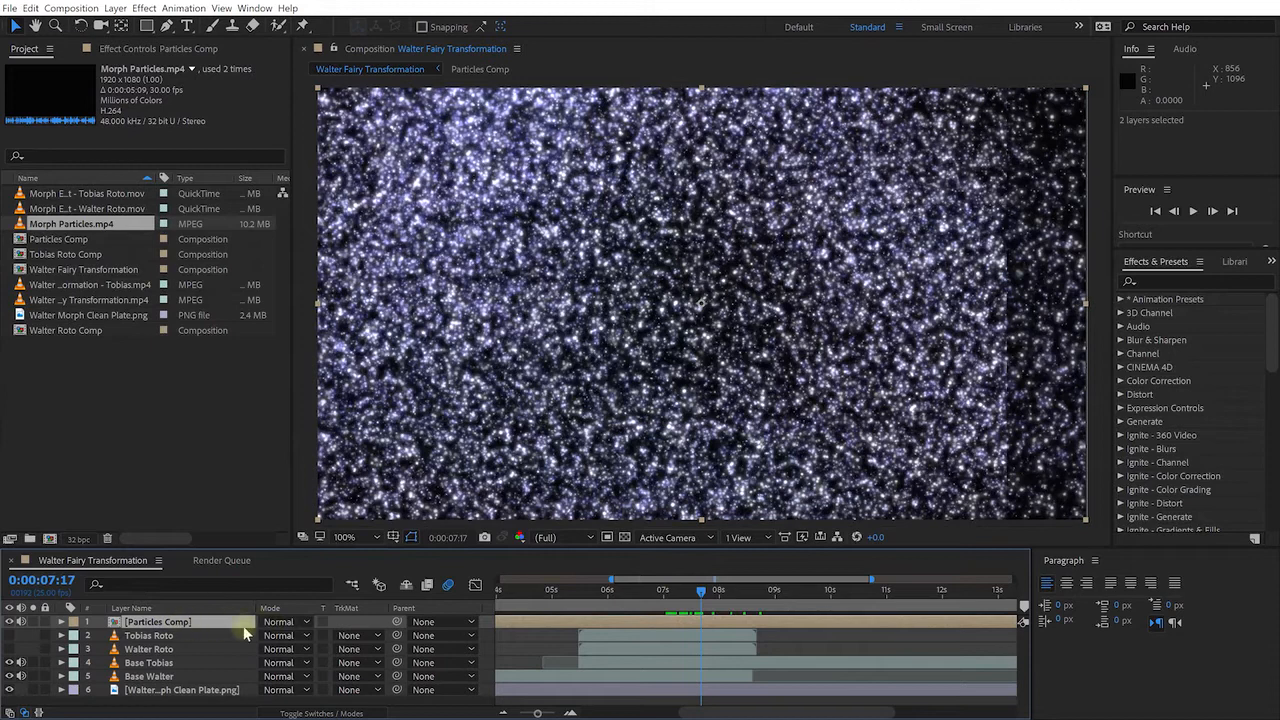
# Set Particles Comp to Add mode and preview the overlay across the full comp duration
pyautogui.click(303, 622)
pyautogui.click(318, 183)
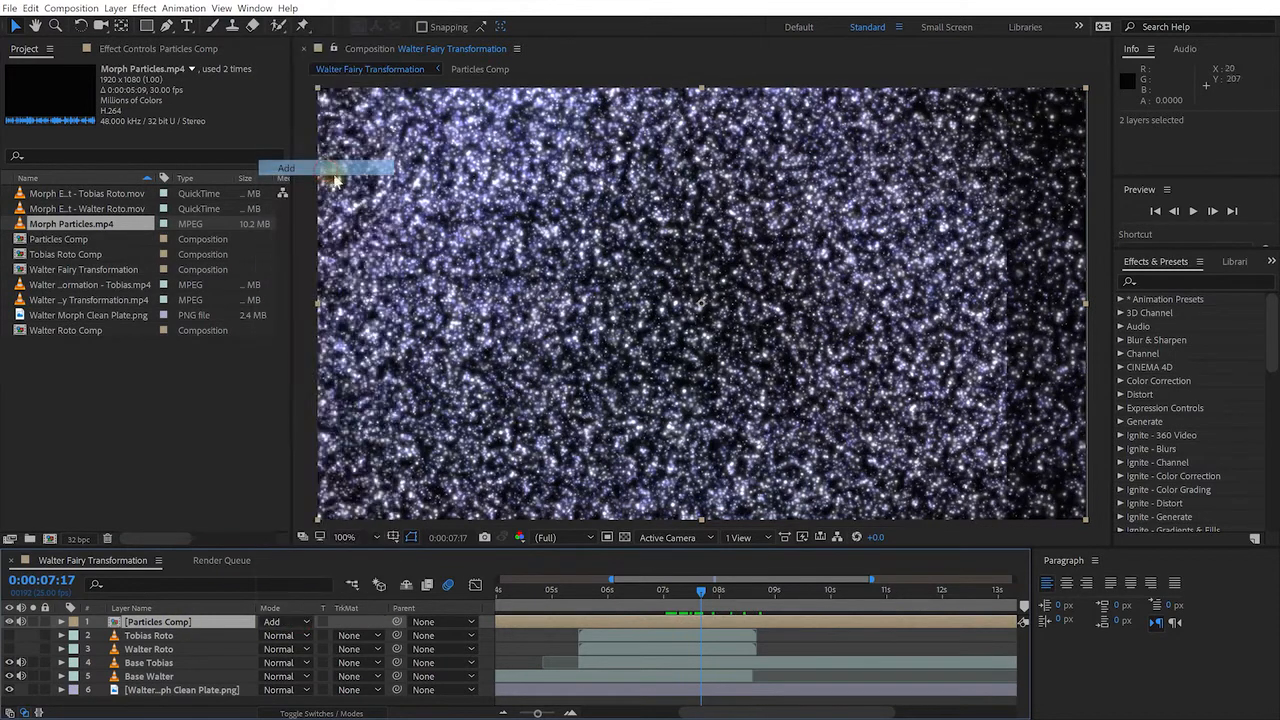
pyautogui.moveTo(700, 594); pyautogui.dragTo(549, 594)
pyautogui.press('-')
pyautogui.press('-')
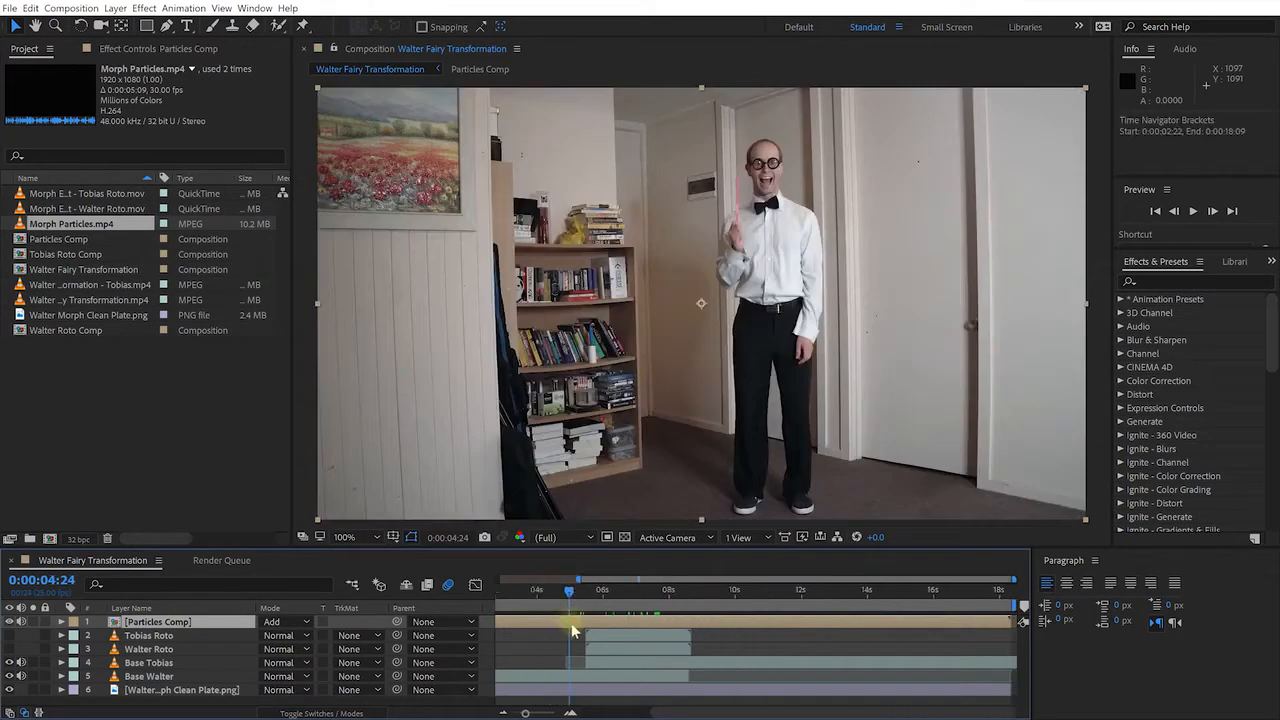
pyautogui.moveTo(628, 606)
pyautogui.mouseDown()
pyautogui.moveTo(570, 592)
pyautogui.moveTo(901, 594)
pyautogui.moveTo(600, 608)
pyautogui.moveTo(652, 610)
pyautogui.moveTo(637, 610)
pyautogui.mouseUp()
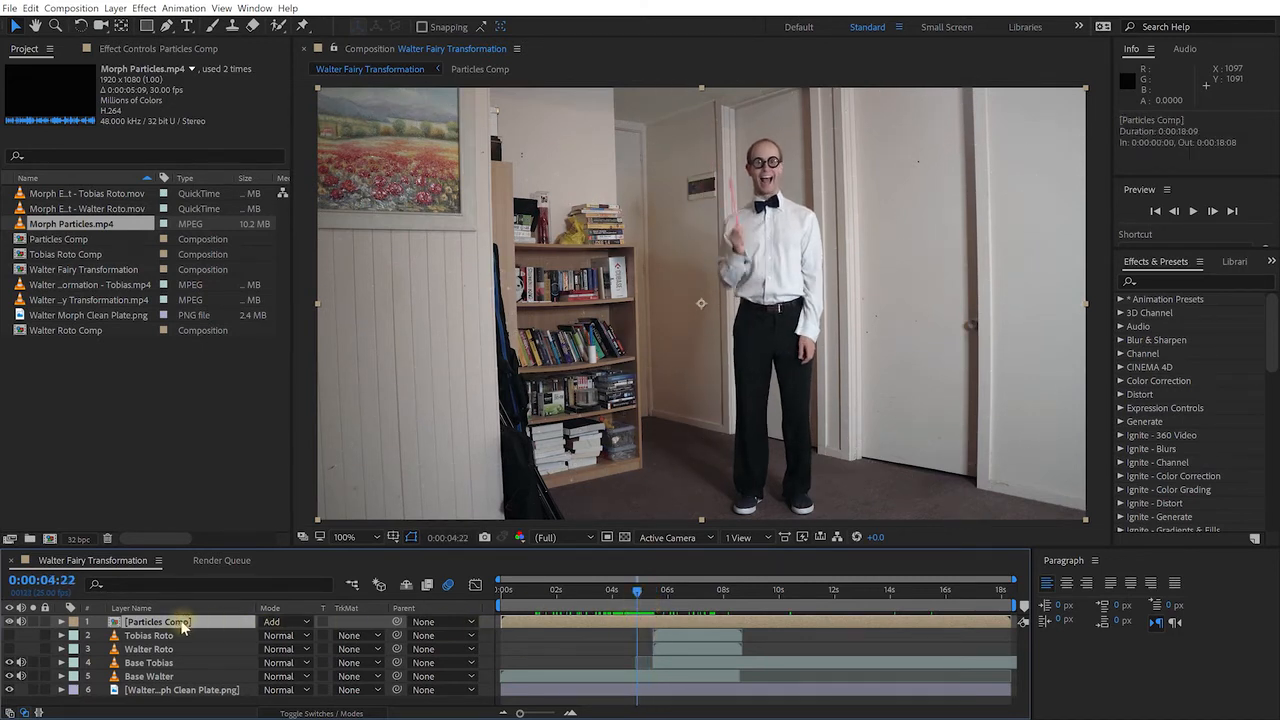
pyautogui.doubleClick(638, 623)
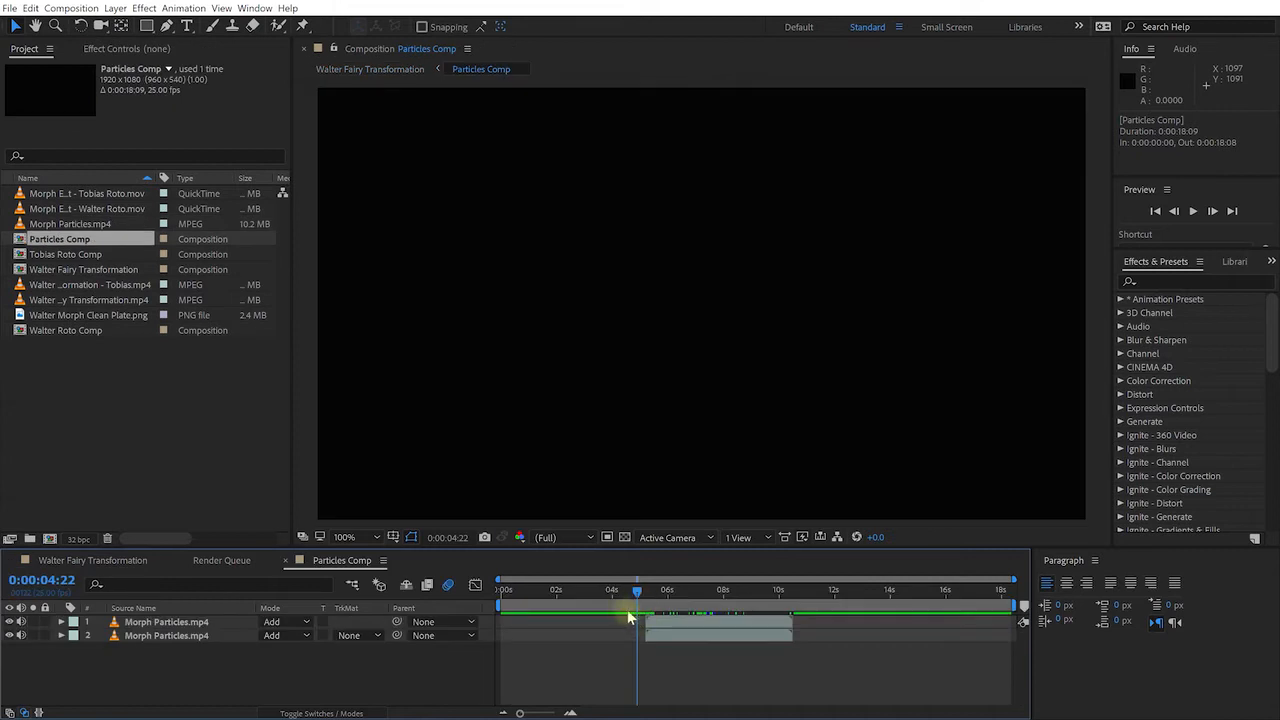
pyautogui.moveTo(637, 593); pyautogui.dragTo(647, 601)
pyautogui.moveTo(641, 595)
pyautogui.mouseDown()
pyautogui.moveTo(692, 592)
pyautogui.moveTo(640, 597)
pyautogui.mouseUp()
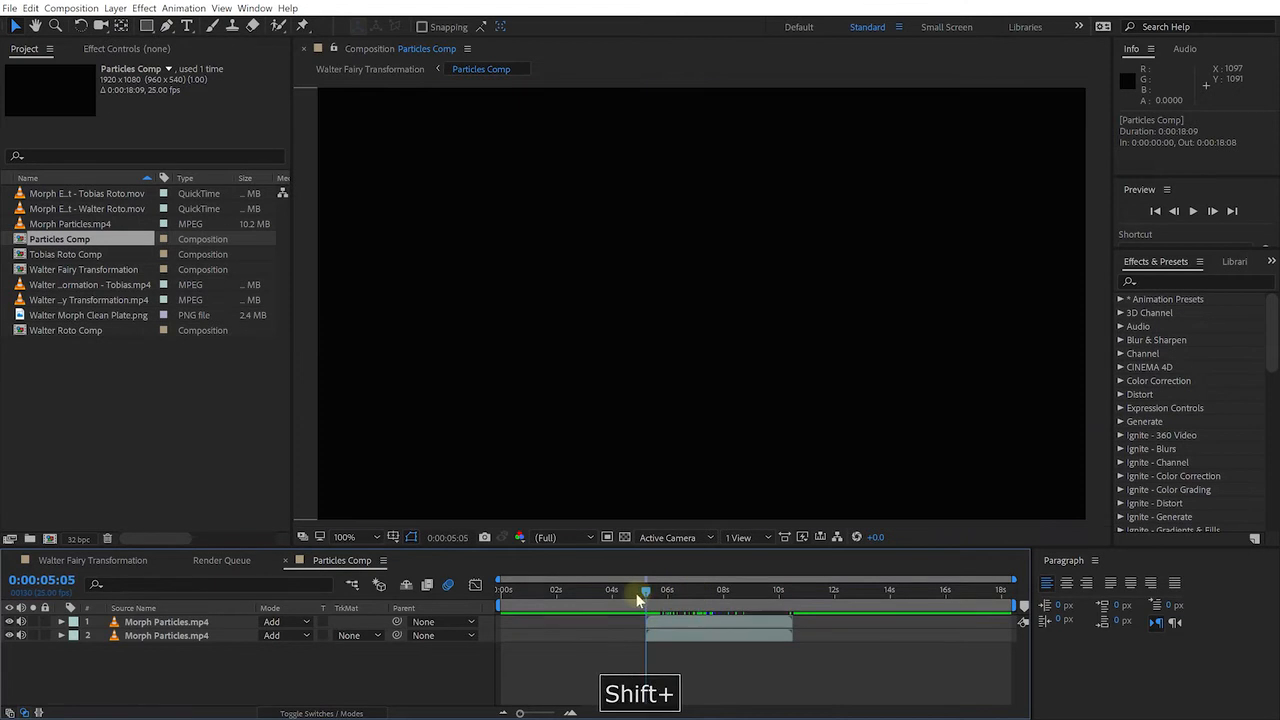
pyautogui.click(82, 560)
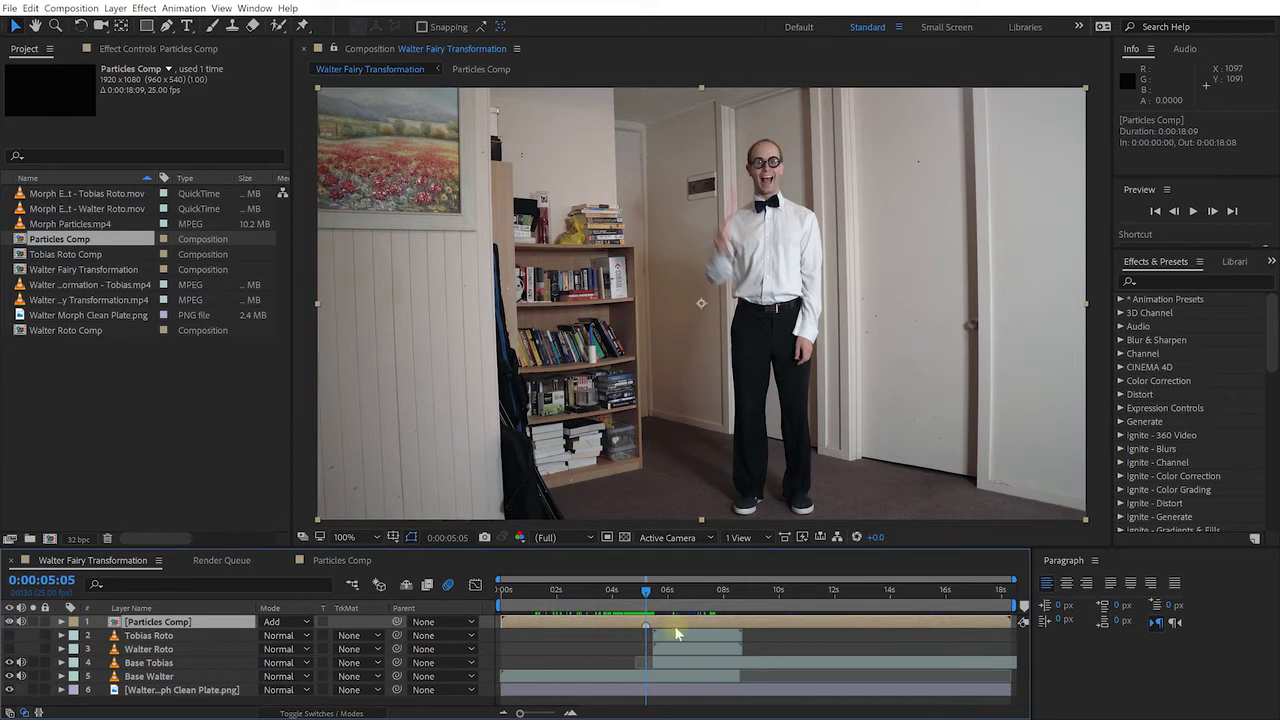
# Slide Particles Comp later, trim its in-point with Alt+[, and set the playhead to 0:00:05:11
pyautogui.moveTo(502, 622); pyautogui.dragTo(560, 623)
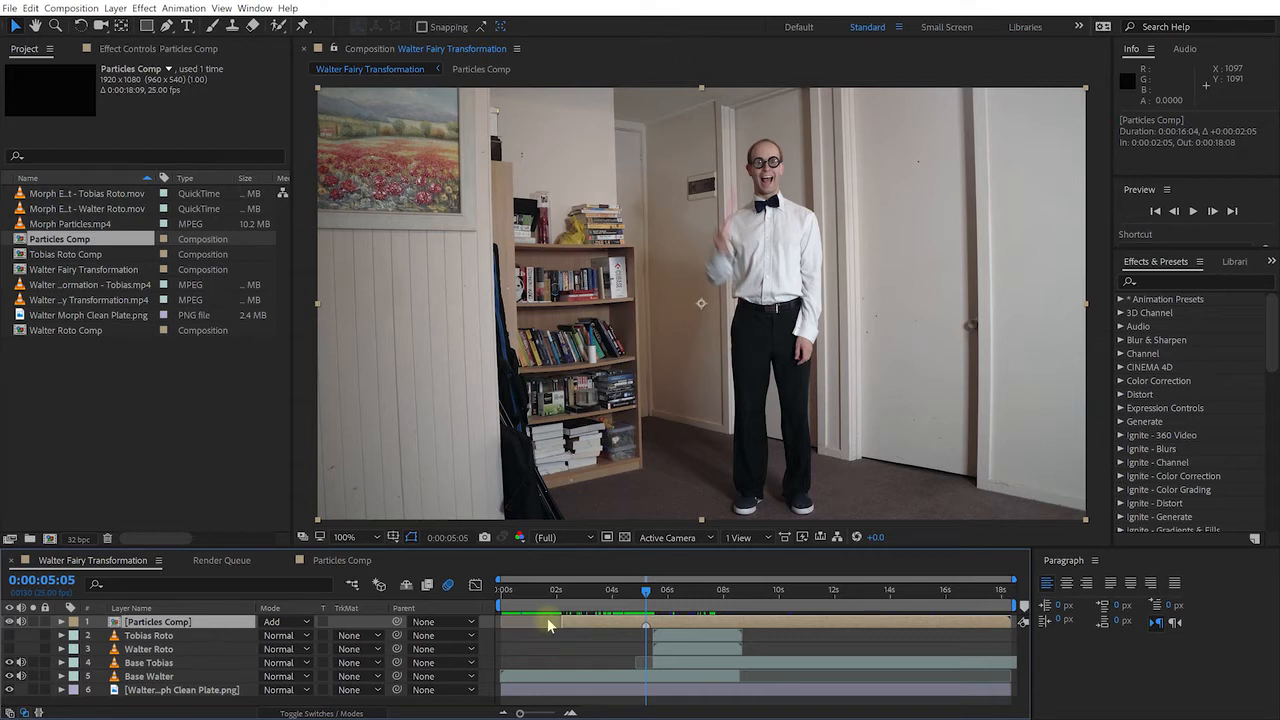
pyautogui.hotkey('alt', '[')
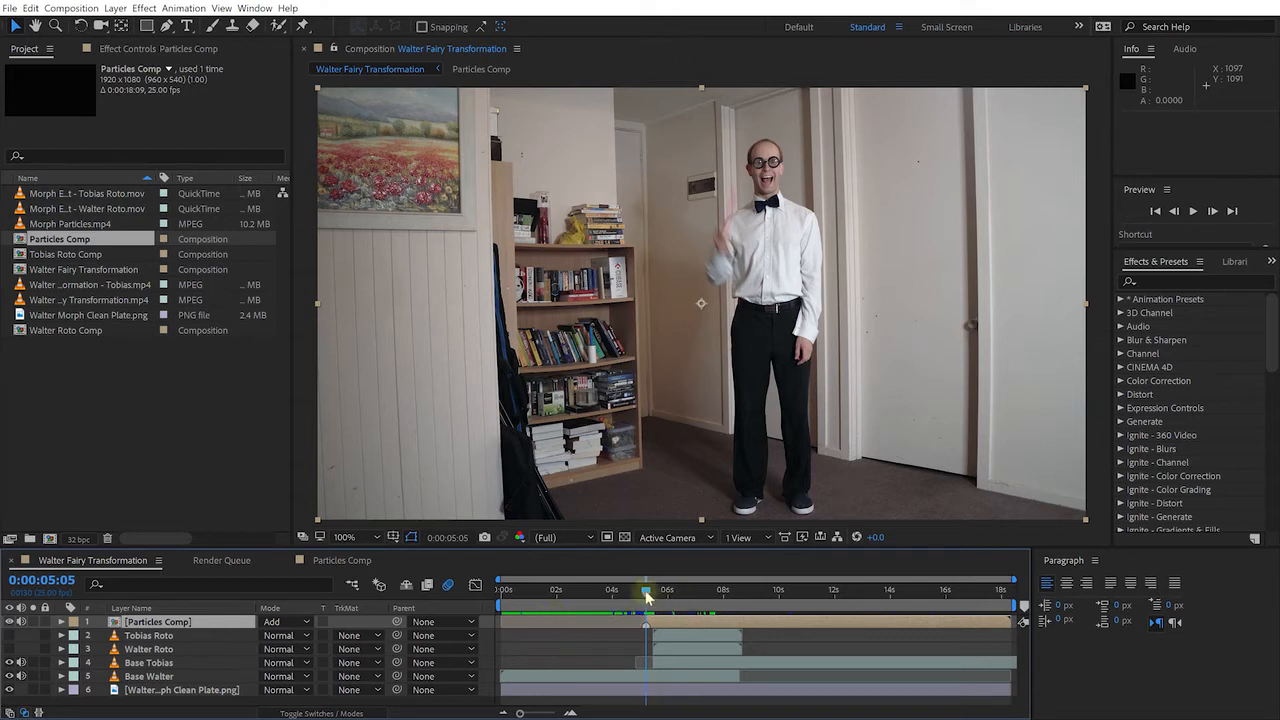
pyautogui.moveTo(647, 588); pyautogui.dragTo(671, 620)
pyautogui.scroll(2, 654, 629)
pyautogui.press('pageup')
pyautogui.press('pageup')
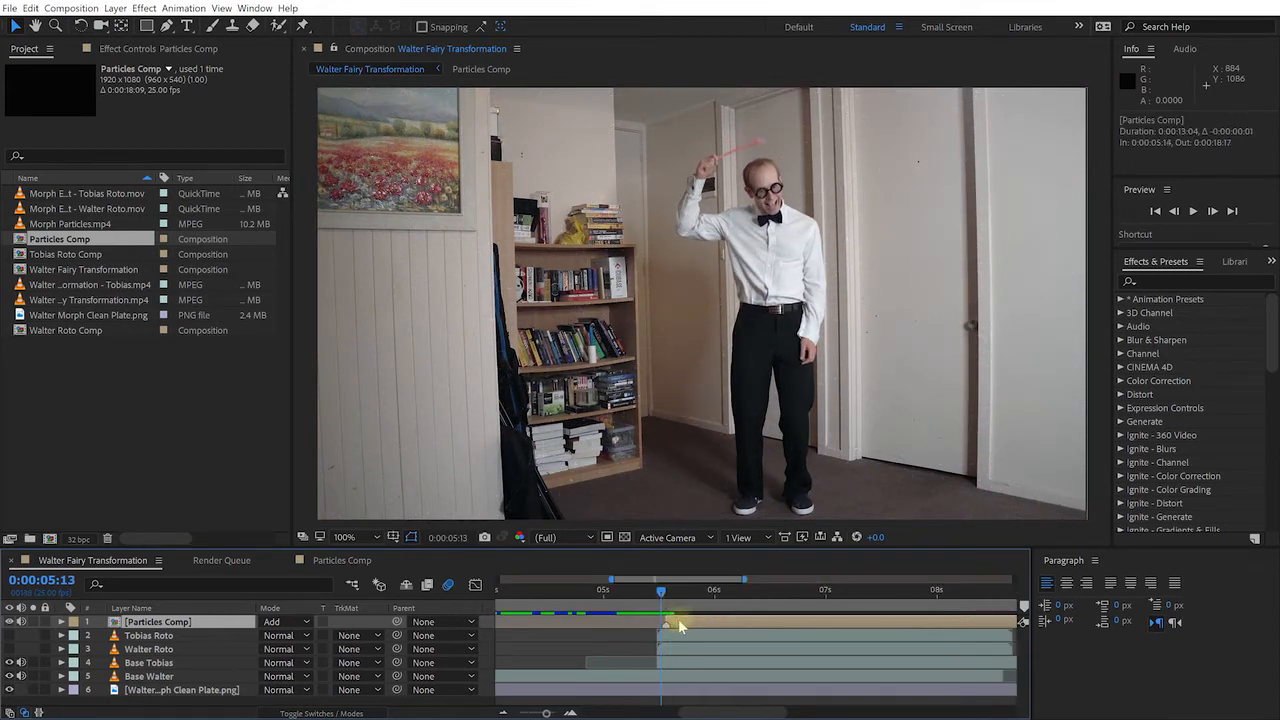
pyautogui.press('pageup')
pyautogui.press('pageup')
# Check the particles from 5:11 to 5:16, then select Tobias Roto and Walter Roto
pyautogui.moveTo(652, 596); pyautogui.dragTo(752, 628)
pyautogui.scroll(-1, 761, 627)
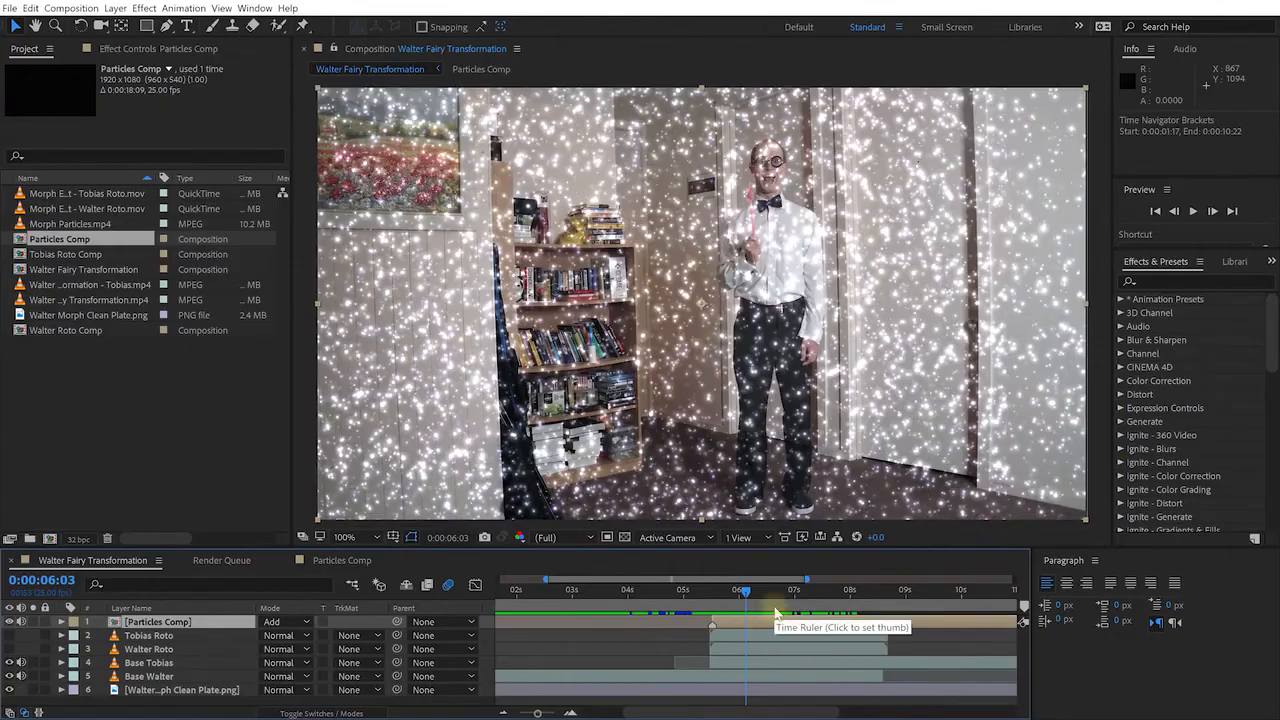
pyautogui.moveTo(745, 592)
pyautogui.mouseDown()
pyautogui.moveTo(723, 595)
pyautogui.moveTo(862, 598)
pyautogui.moveTo(735, 597)
pyautogui.mouseUp()
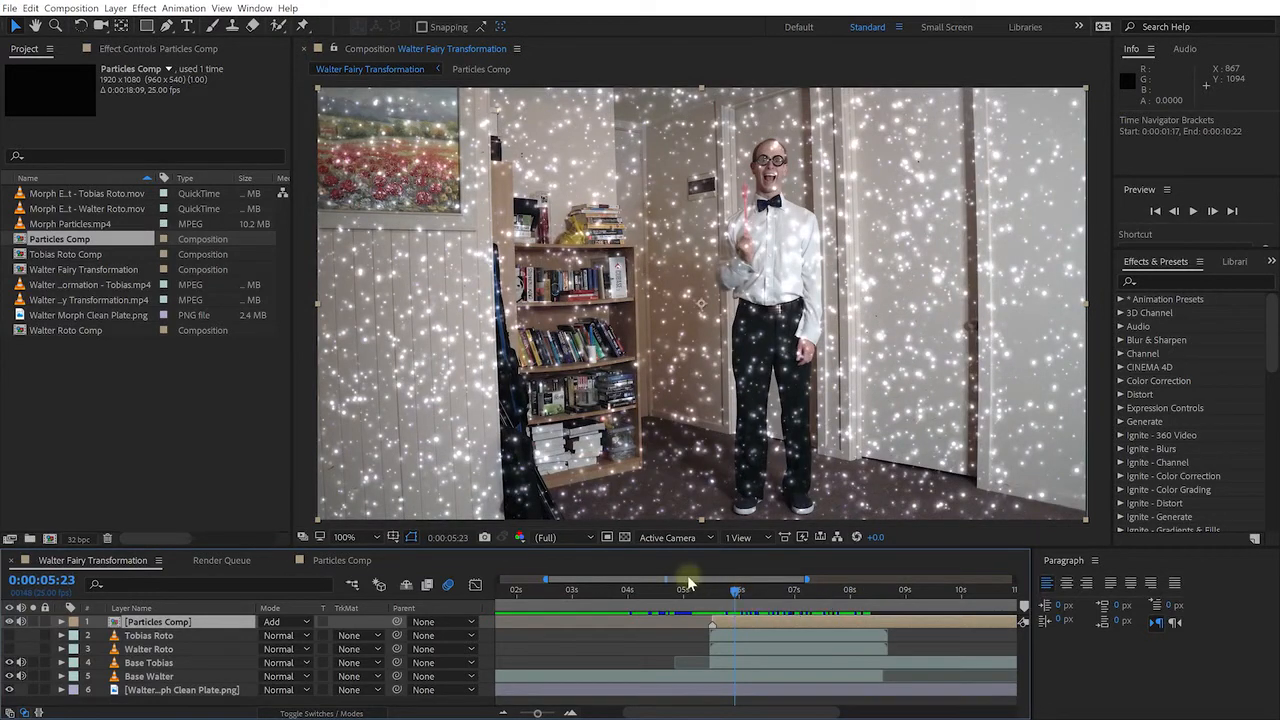
pyautogui.click(172, 636)
pyautogui.keyDown('shift'); pyautogui.click(163, 650); pyautogui.keyUp('shift')
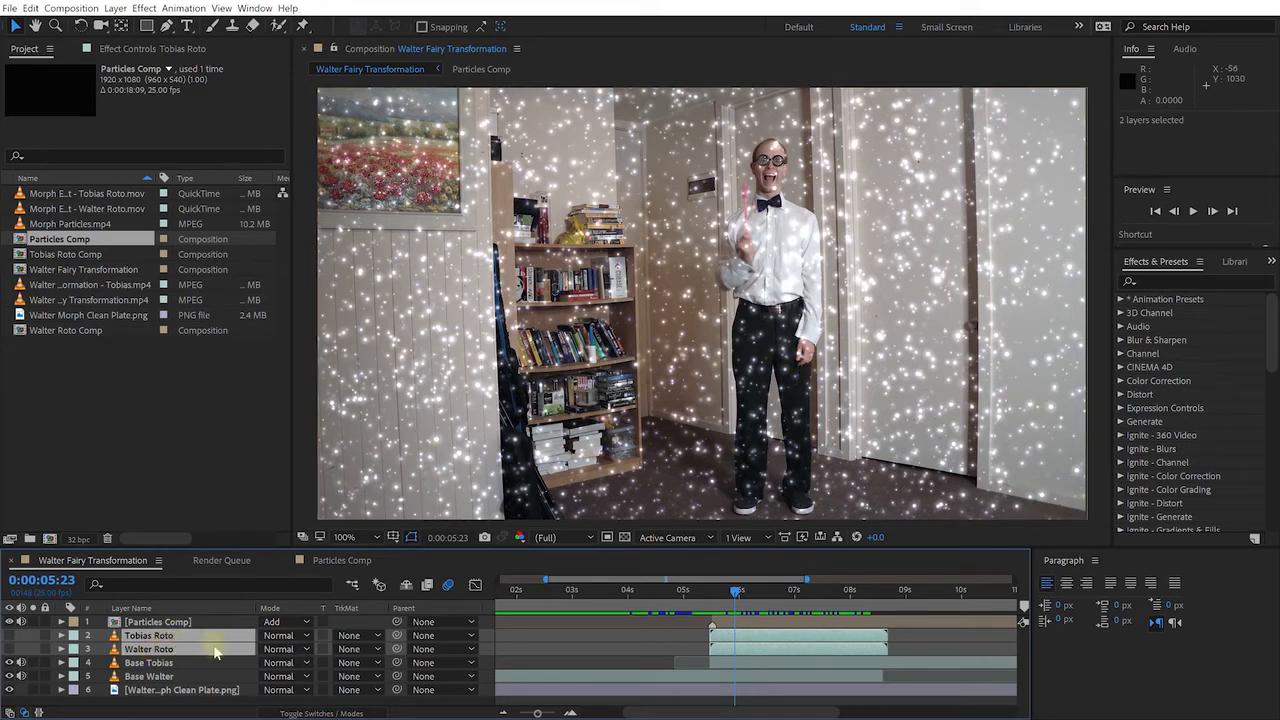
# Duplicate Tobias Roto and Walter Roto, move the copies above Particles Comp, and compare visibility at 5:12
pyautogui.hotkey('ctrl', 'd')
pyautogui.moveTo(178, 642); pyautogui.dragTo(177, 622)
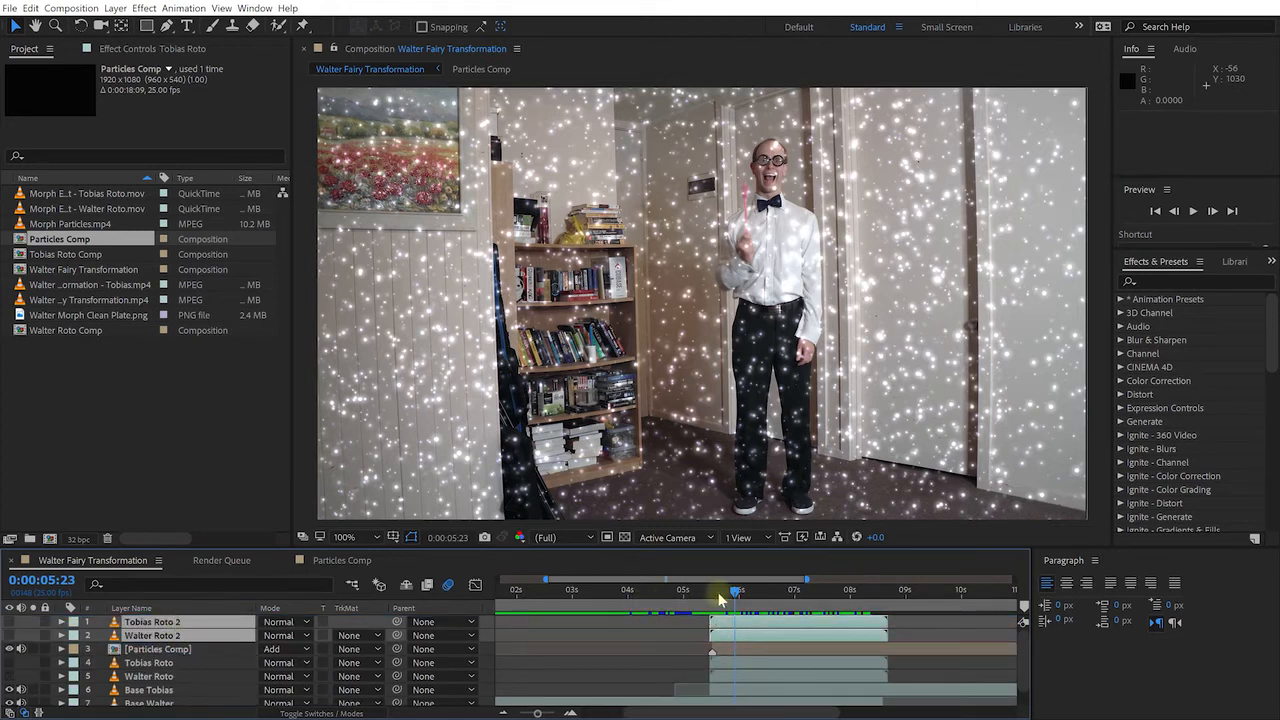
pyautogui.moveTo(735, 594); pyautogui.dragTo(708, 604)
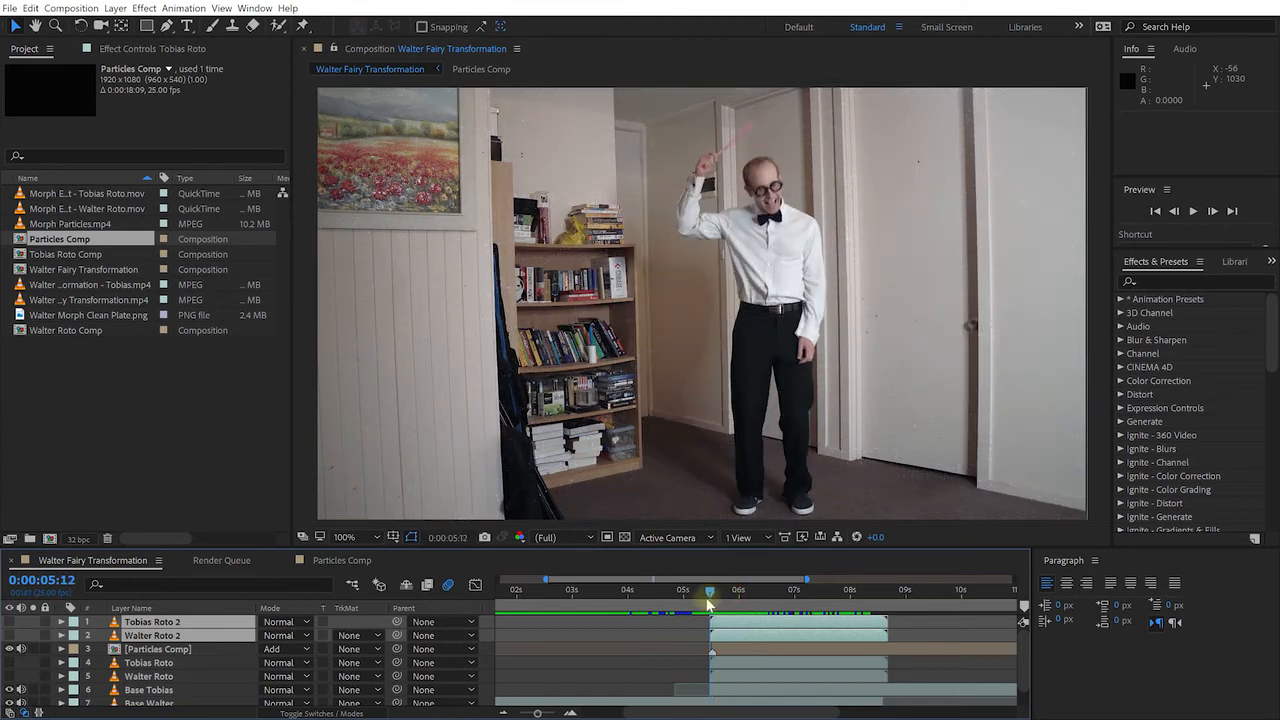
pyautogui.click(11, 622)
pyautogui.click(11, 622)
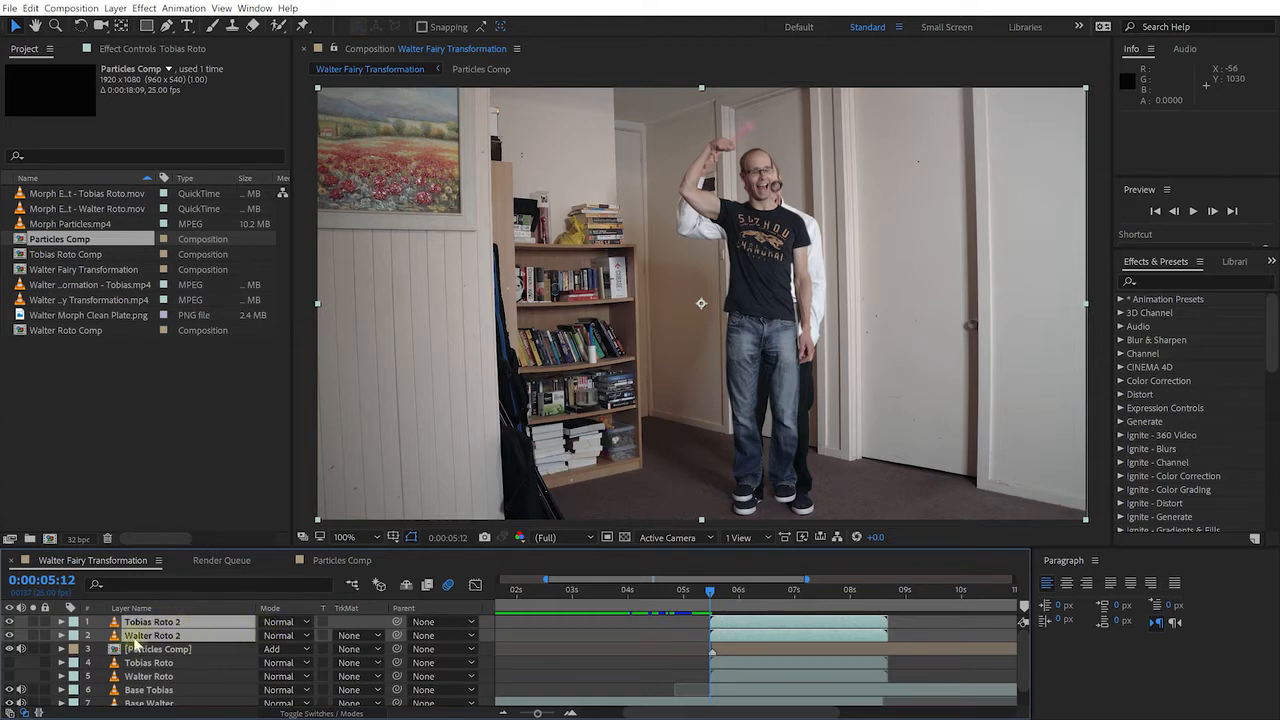
pyautogui.click(280, 635)
pyautogui.click(280, 166)
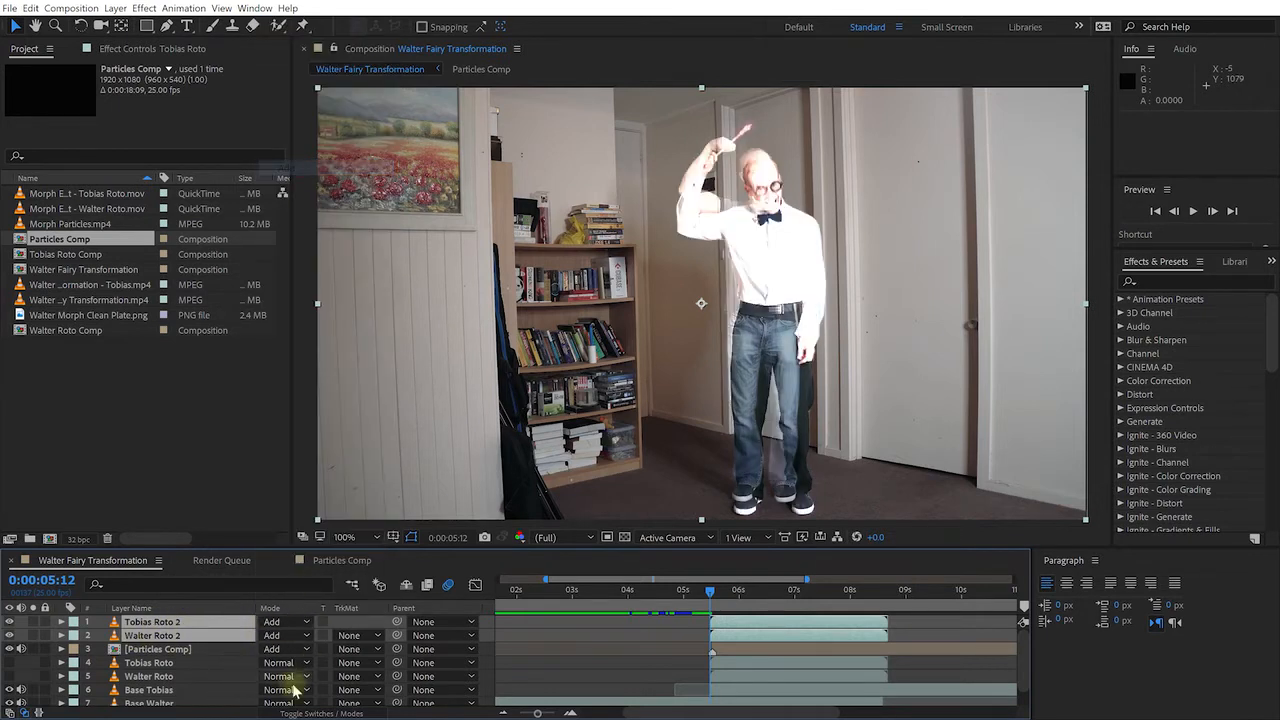
pyautogui.click(297, 623)
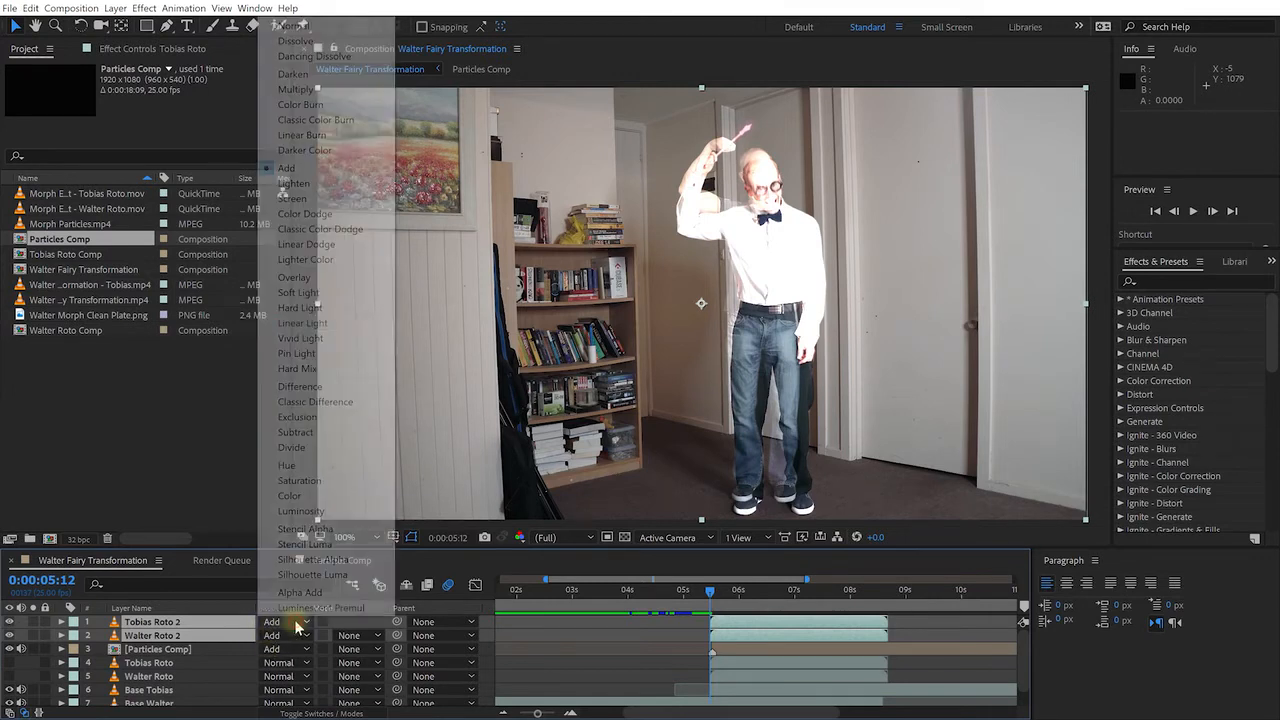
pyautogui.click(295, 26)
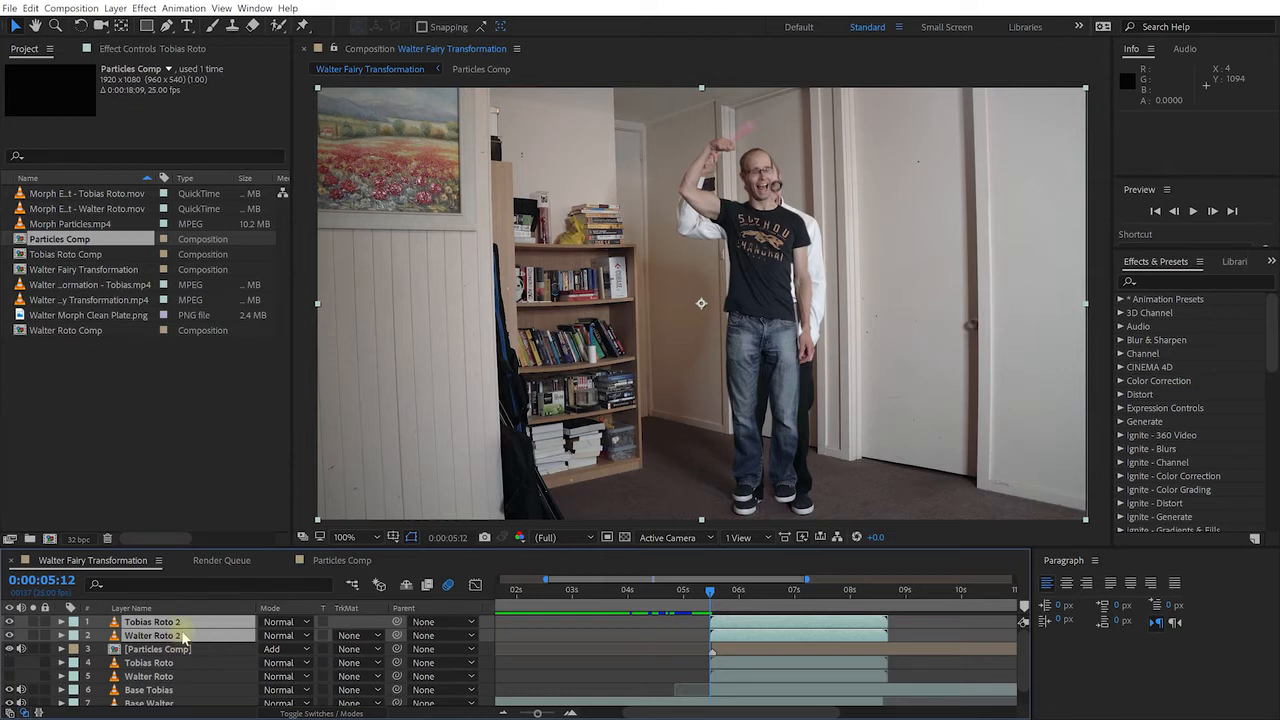
# Precompose Tobias Roto 2 and Walter Roto 2 into 'Particles Matte Comp'
pyautogui.hotkey('ctrl', 'shift', 'c')
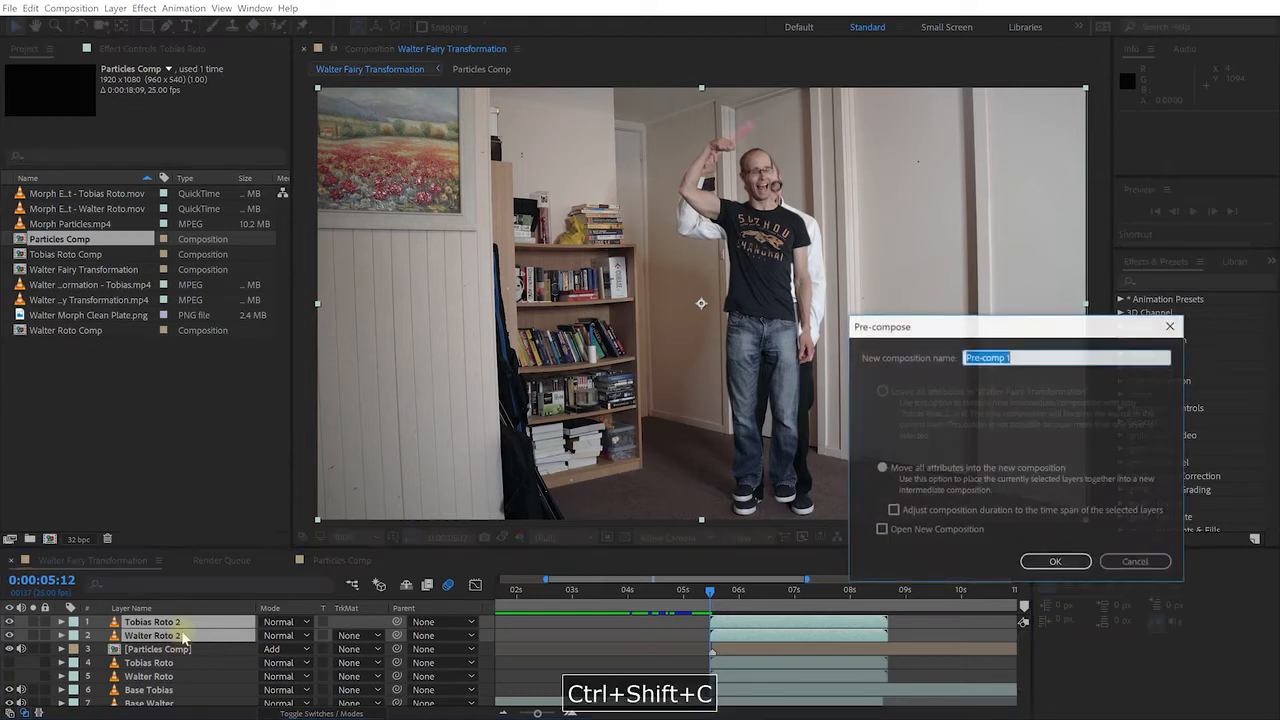
pyautogui.write('Particles Matte Comp')
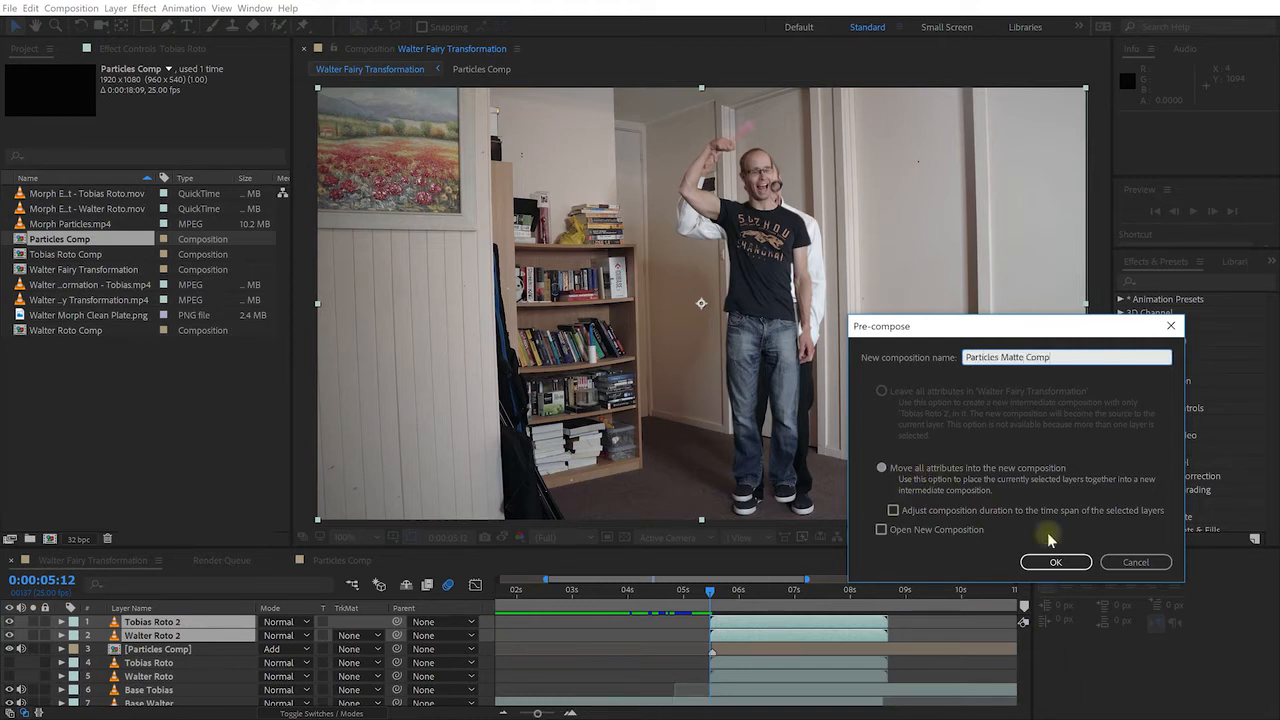
pyautogui.click(1057, 563)
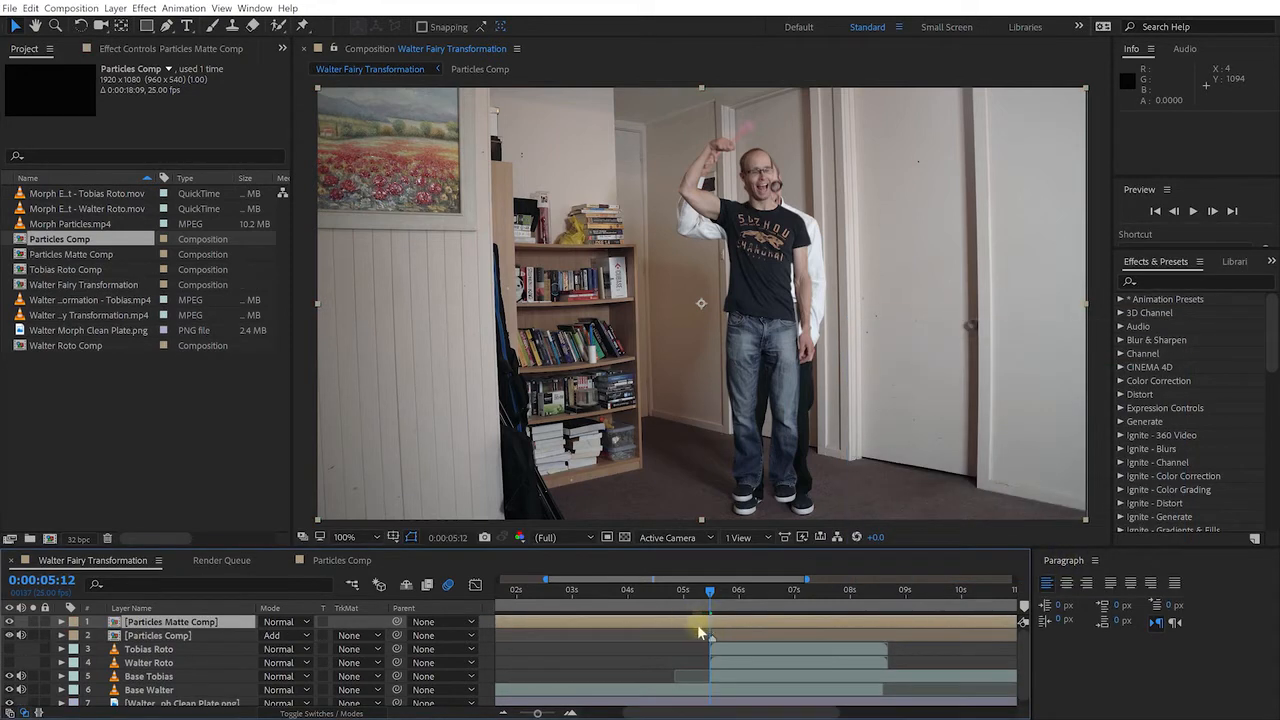
# Trim Particles Matte Comp's in-point at 0:00:05:12 with Alt+[
pyautogui.scroll(-2, 688, 639)
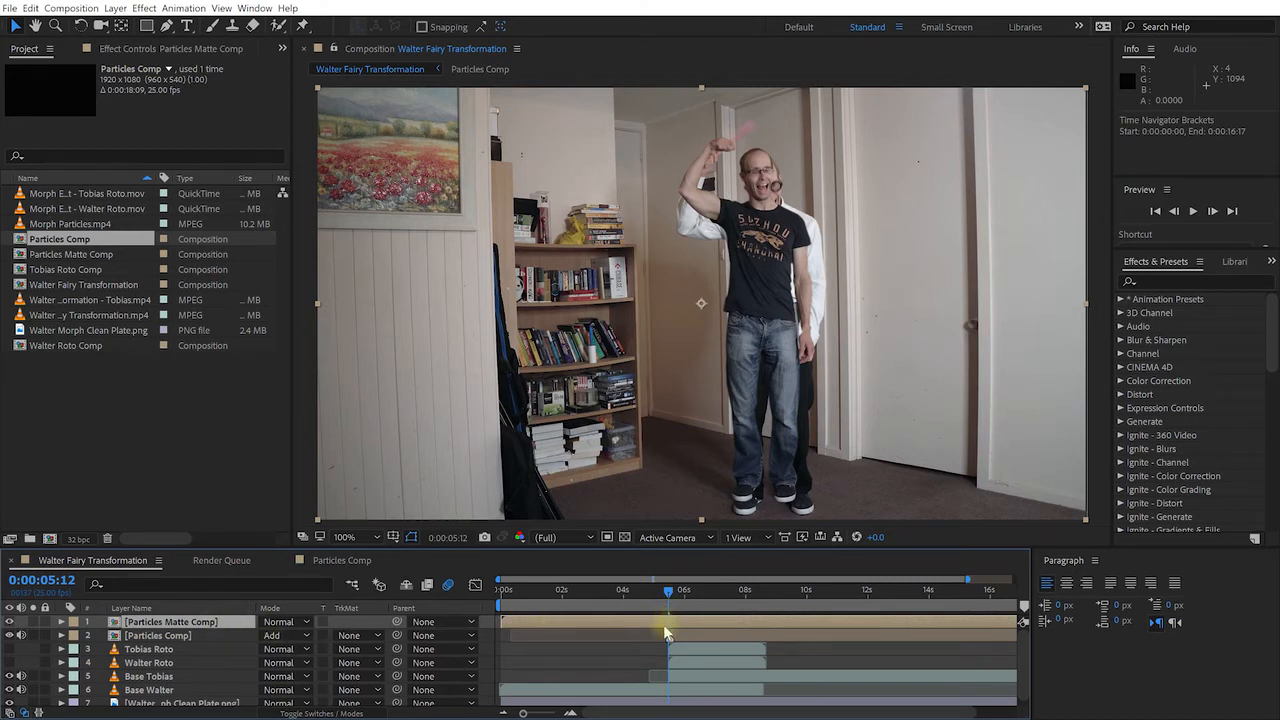
pyautogui.hotkey('alt', '[')
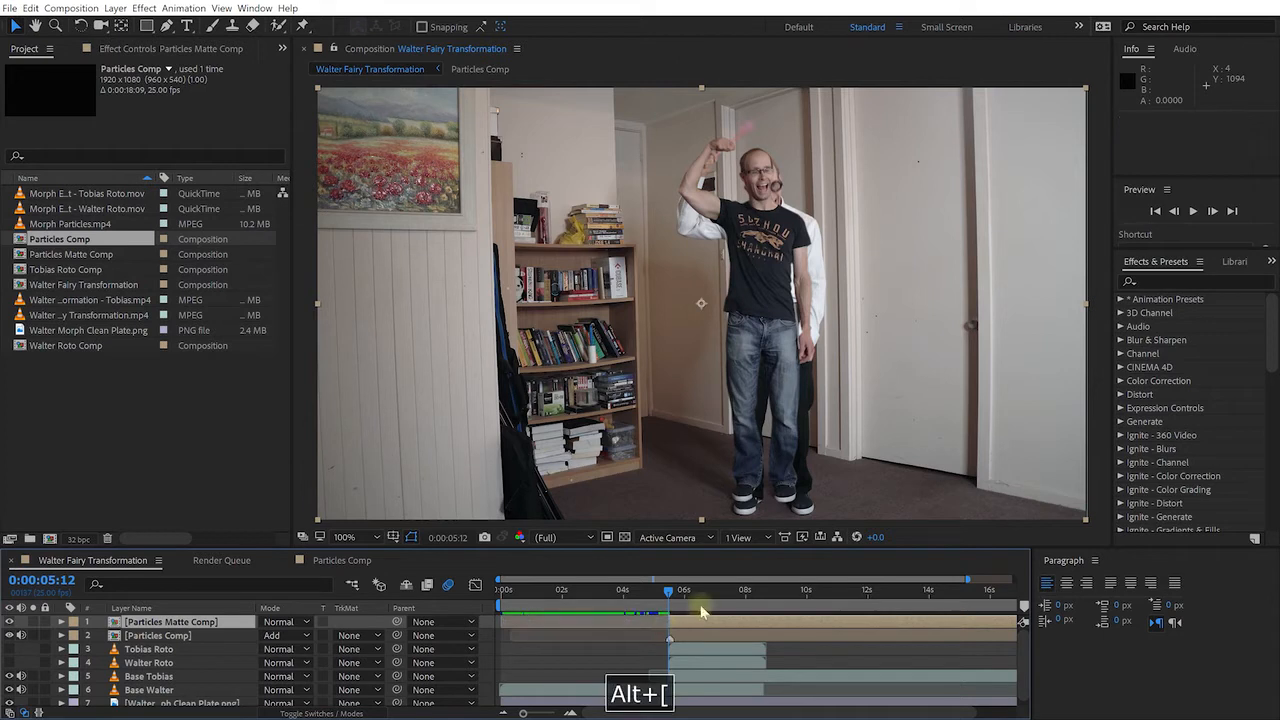
pyautogui.moveTo(671, 594); pyautogui.dragTo(670, 594)
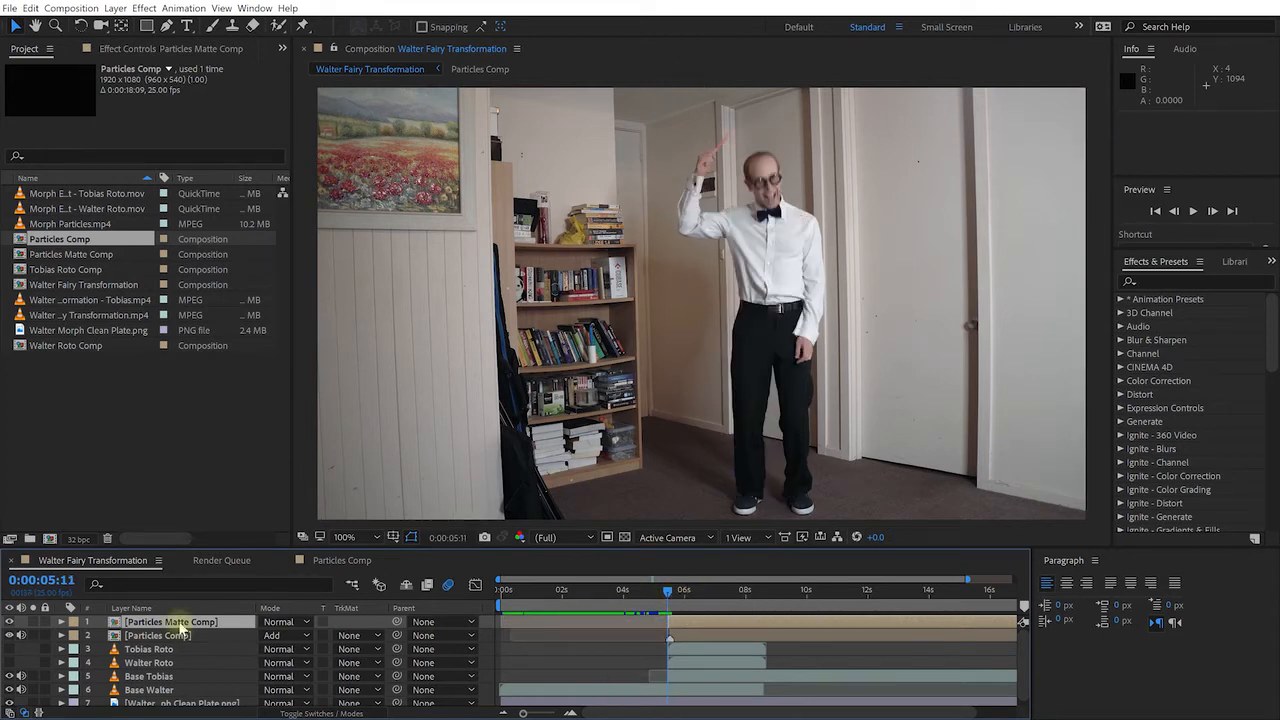
# Inside Particles Matte Comp, keyframe Tobias Roto 2's opacity from 0% at 5:12 to 100% at 6:13
pyautogui.doubleClick(178, 622)
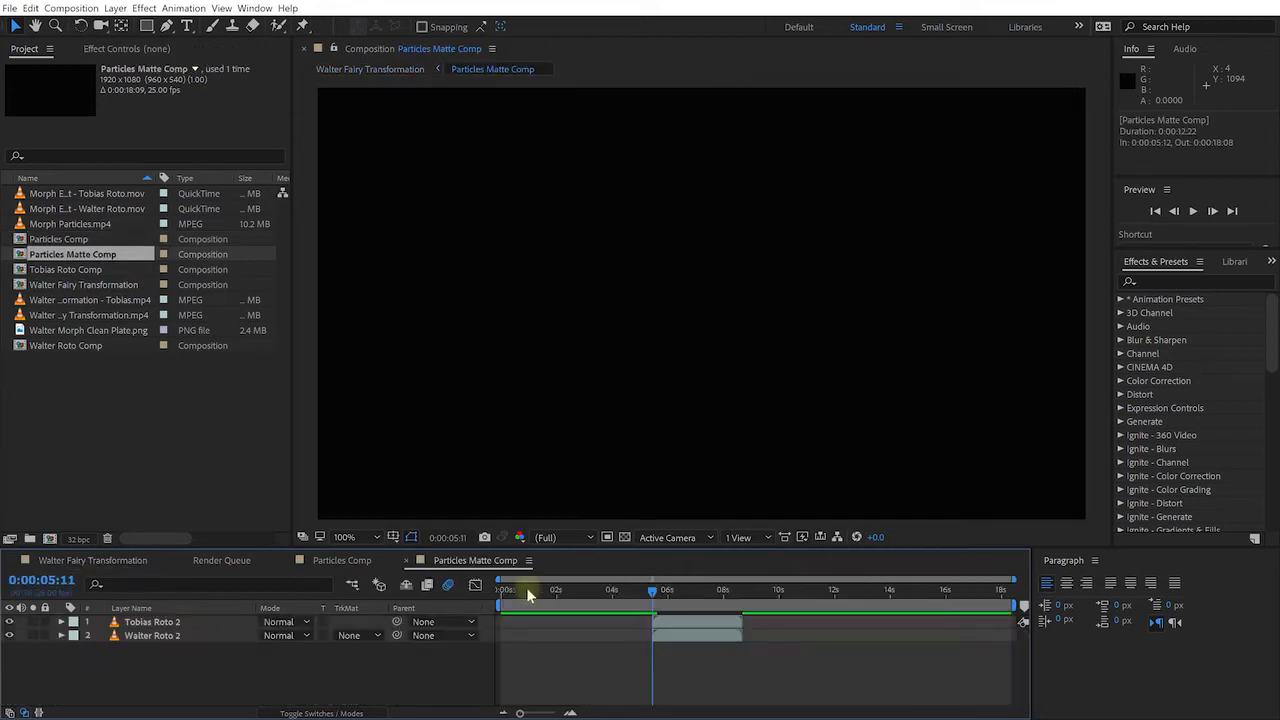
pyautogui.moveTo(655, 596)
pyautogui.mouseDown()
pyautogui.moveTo(739, 606)
pyautogui.moveTo(670, 618)
pyautogui.moveTo(702, 614)
pyautogui.moveTo(656, 594)
pyautogui.mouseUp()
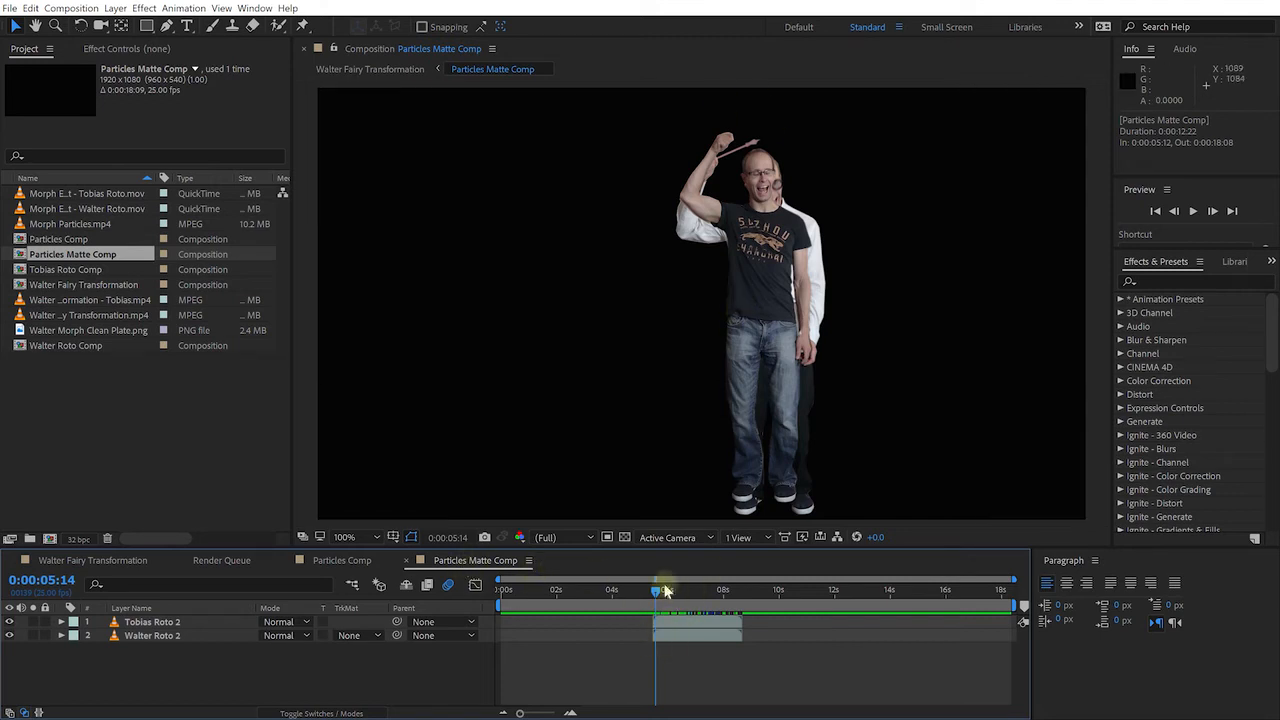
pyautogui.moveTo(657, 596); pyautogui.dragTo(653, 596)
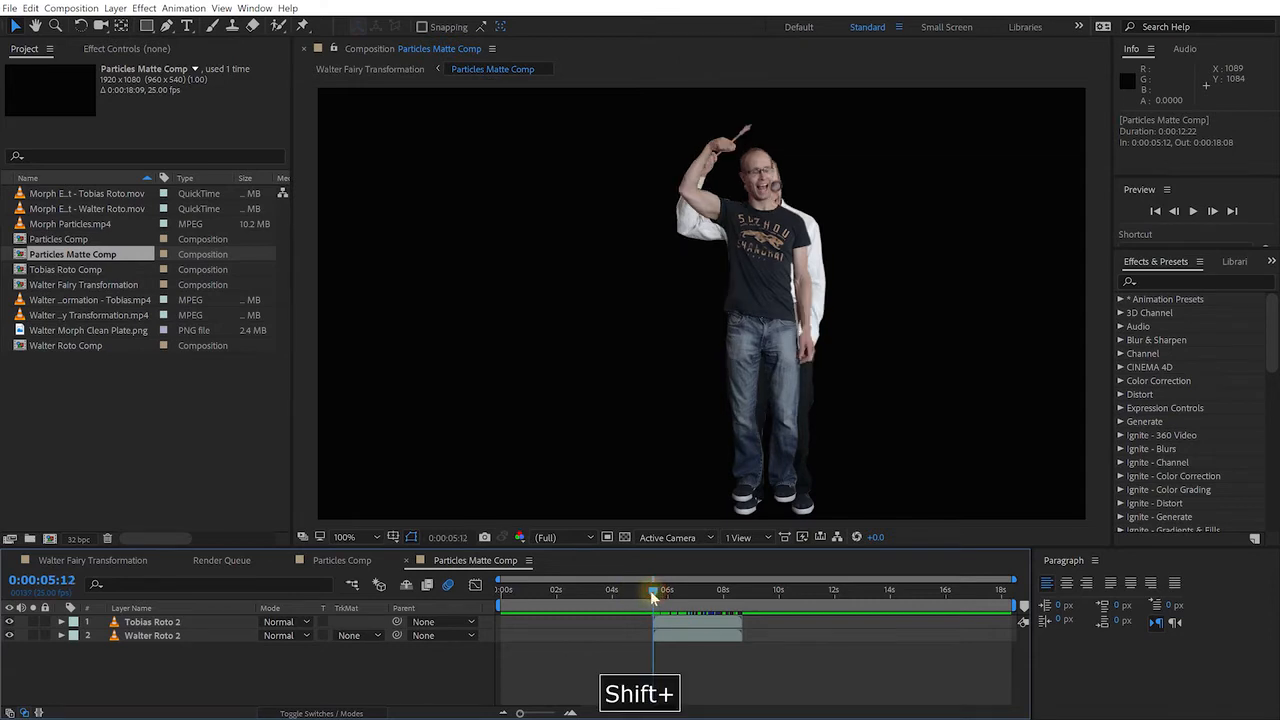
pyautogui.click(160, 621)
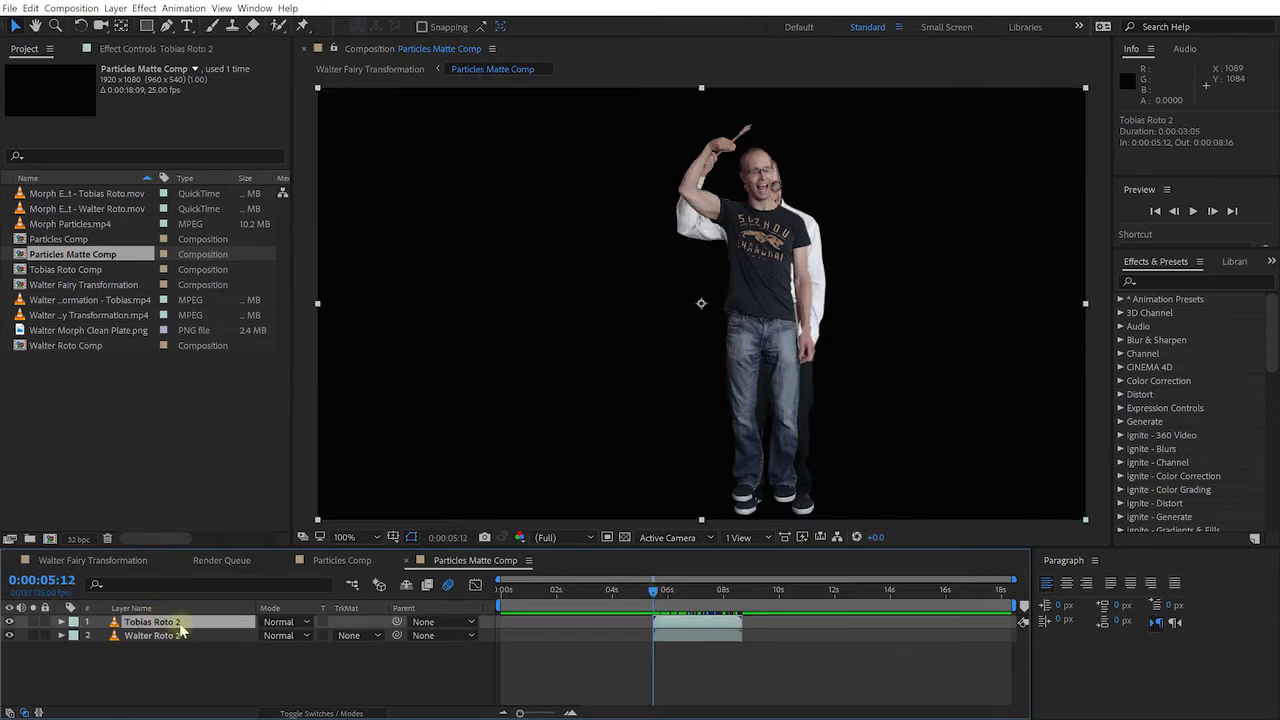
pyautogui.press('t')
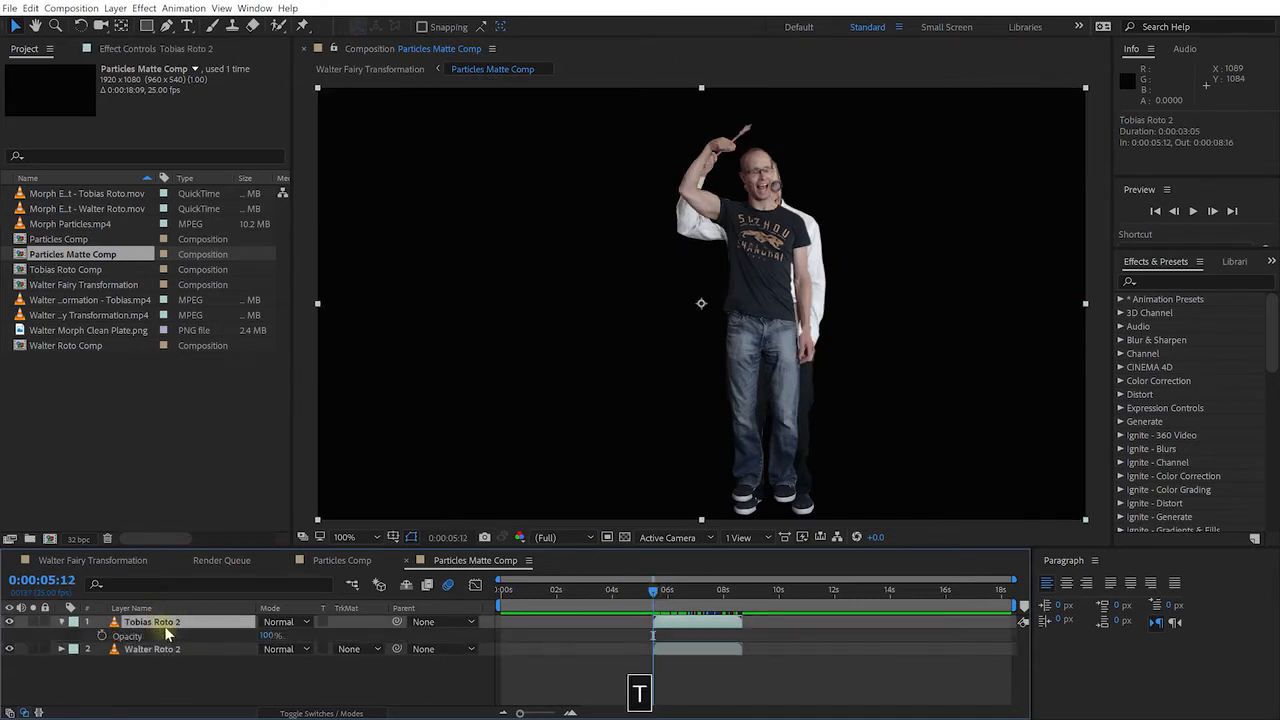
pyautogui.click(101, 636)
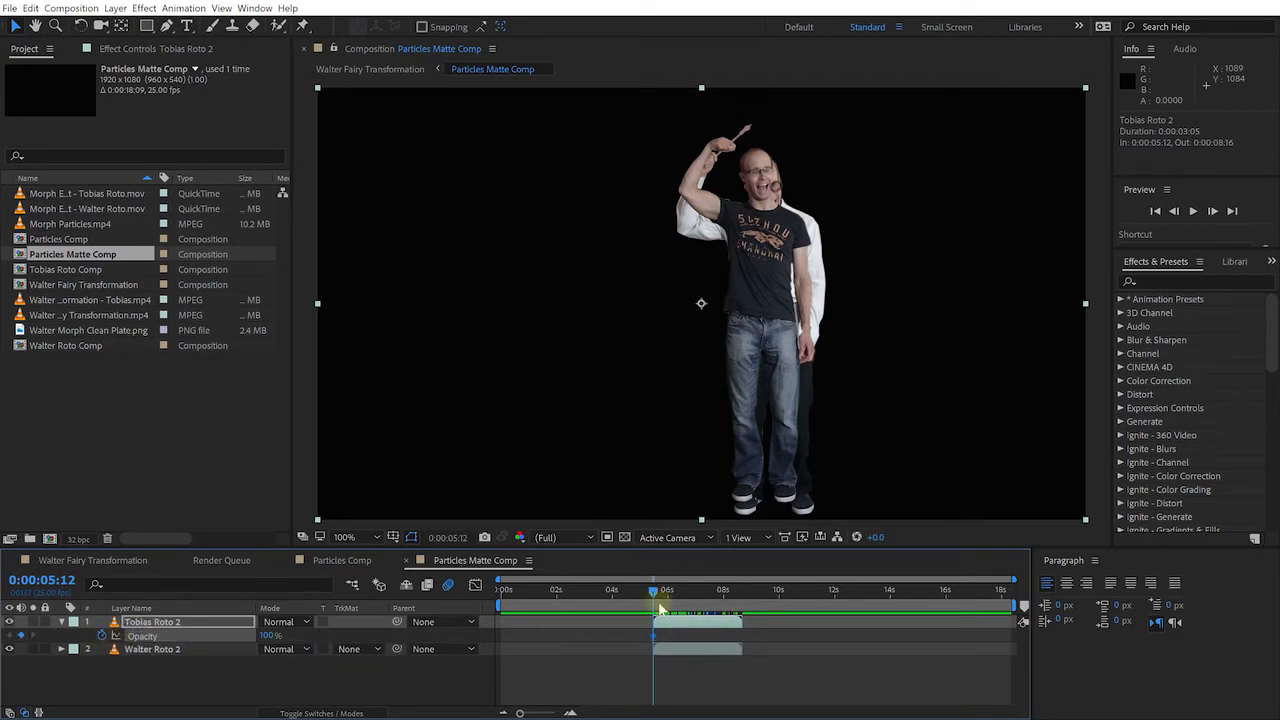
pyautogui.click(267, 637)
pyautogui.moveTo(267, 637); pyautogui.dragTo(144, 637)
pyautogui.moveTo(655, 597); pyautogui.dragTo(683, 592)
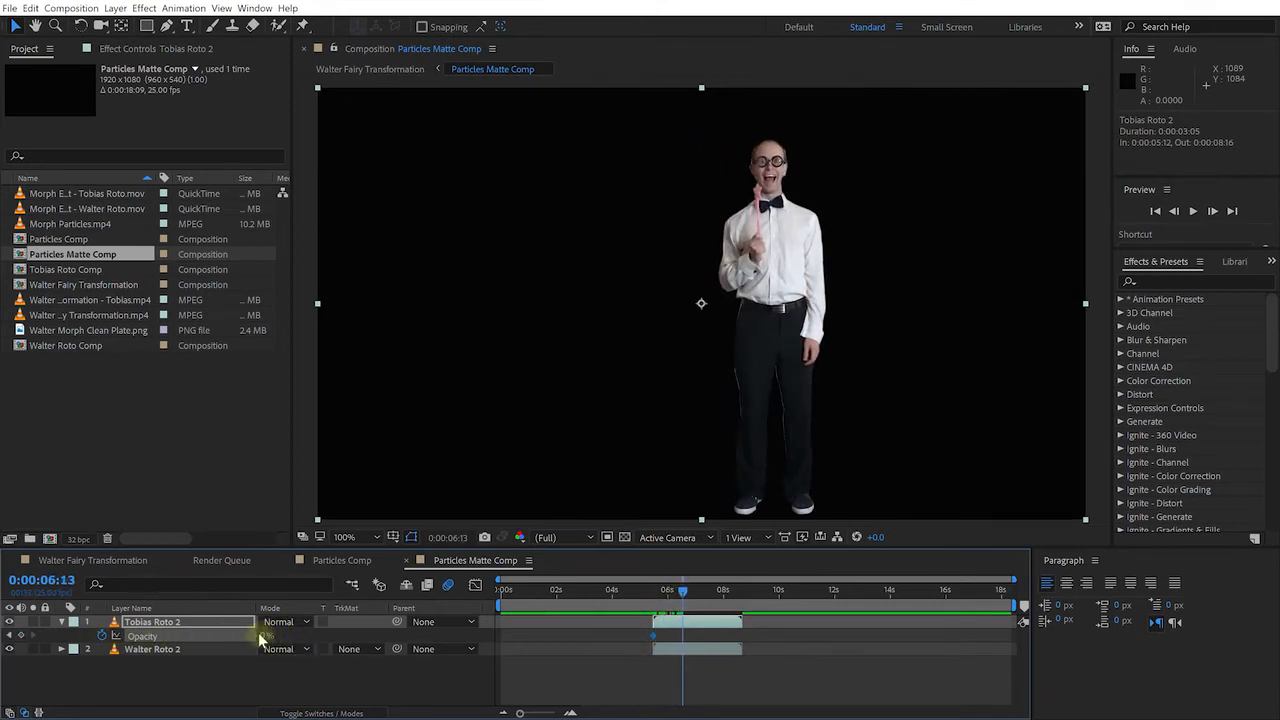
pyautogui.moveTo(262, 640); pyautogui.dragTo(410, 640)
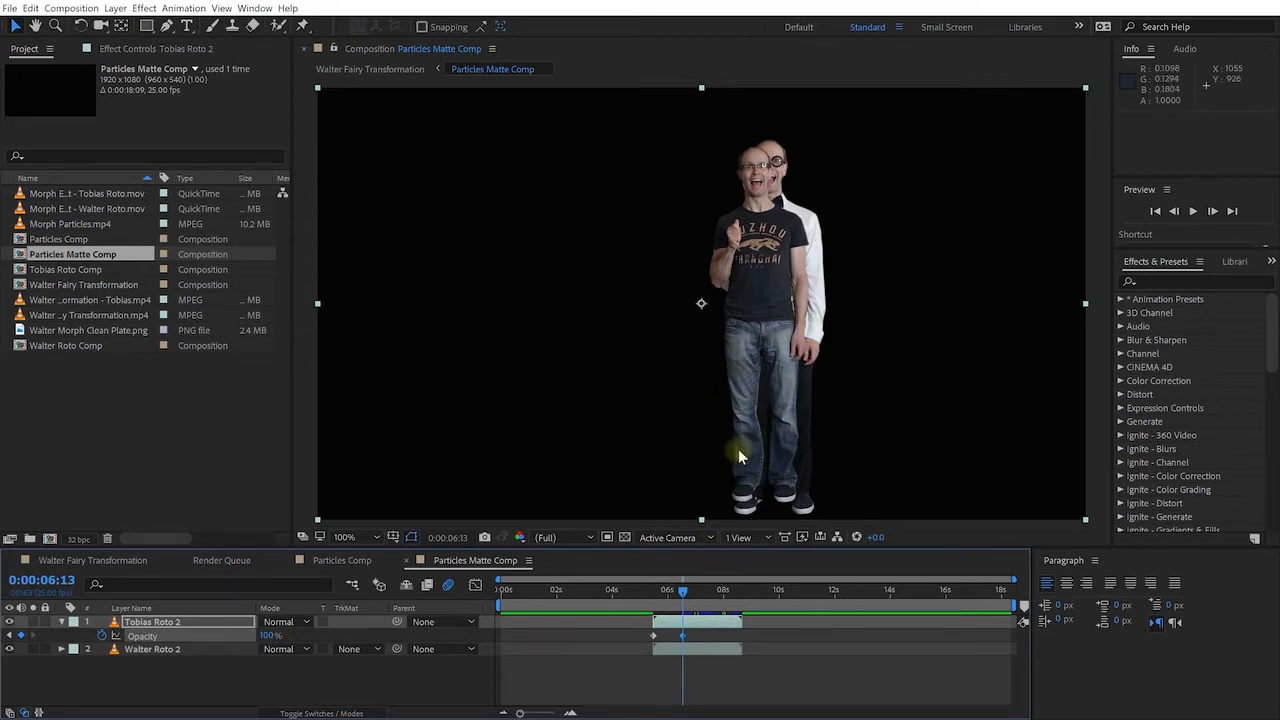
# Preview the fade in Walter Fairy Transformation, then return to Particles Matte Comp at 8:13 and select Walter Roto 2
pyautogui.click(90, 560)
pyautogui.moveTo(703, 594)
pyautogui.mouseDown()
pyautogui.moveTo(726, 595)
pyautogui.moveTo(714, 597)
pyautogui.mouseUp()
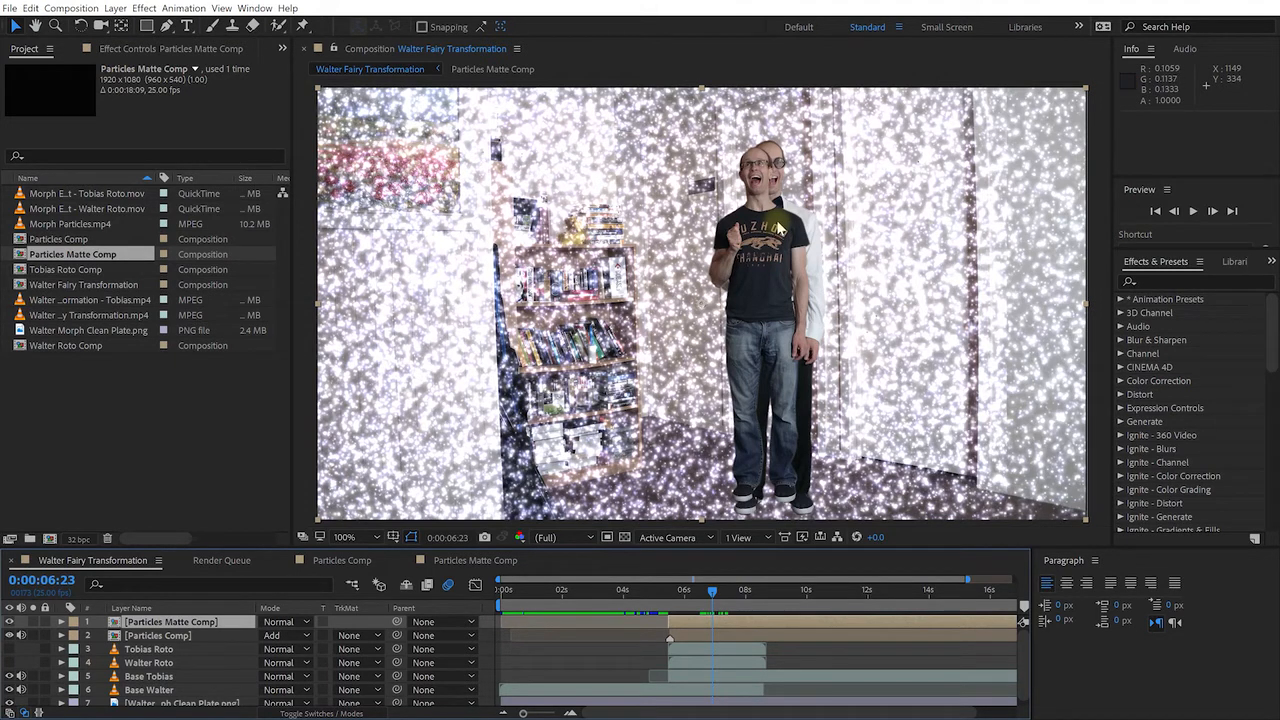
pyautogui.click(469, 562)
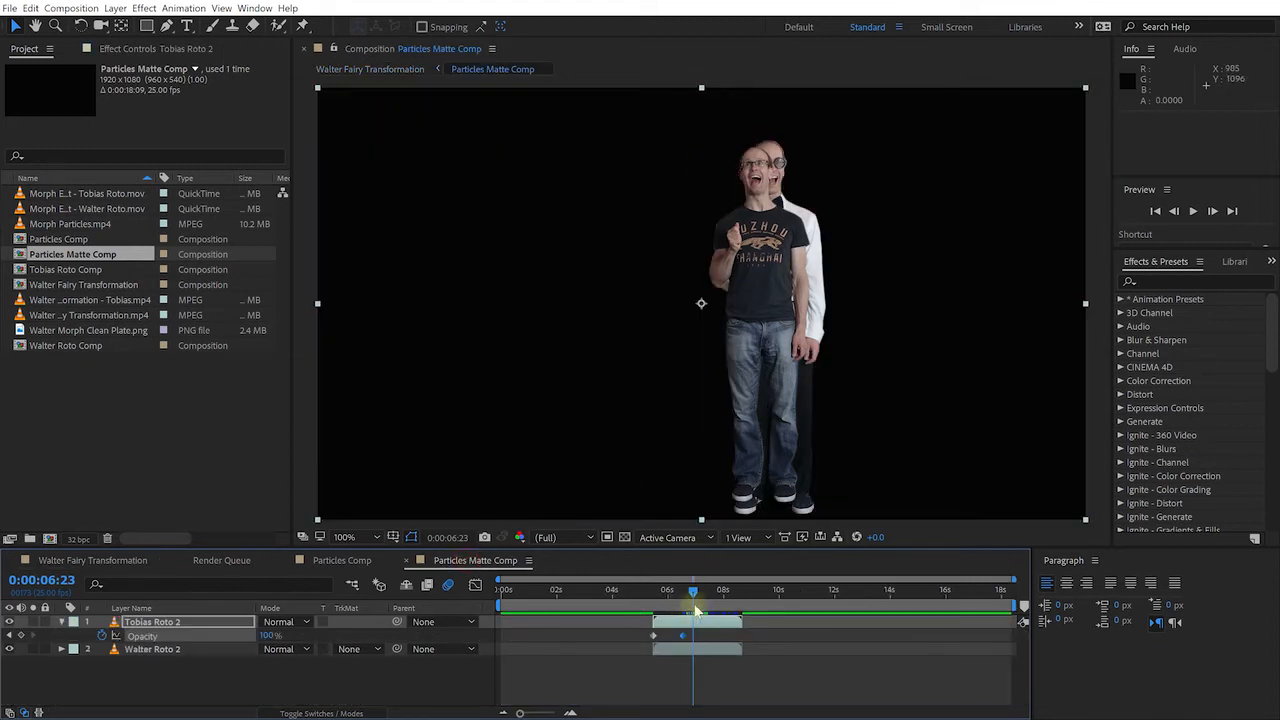
pyautogui.moveTo(693, 600); pyautogui.dragTo(741, 606)
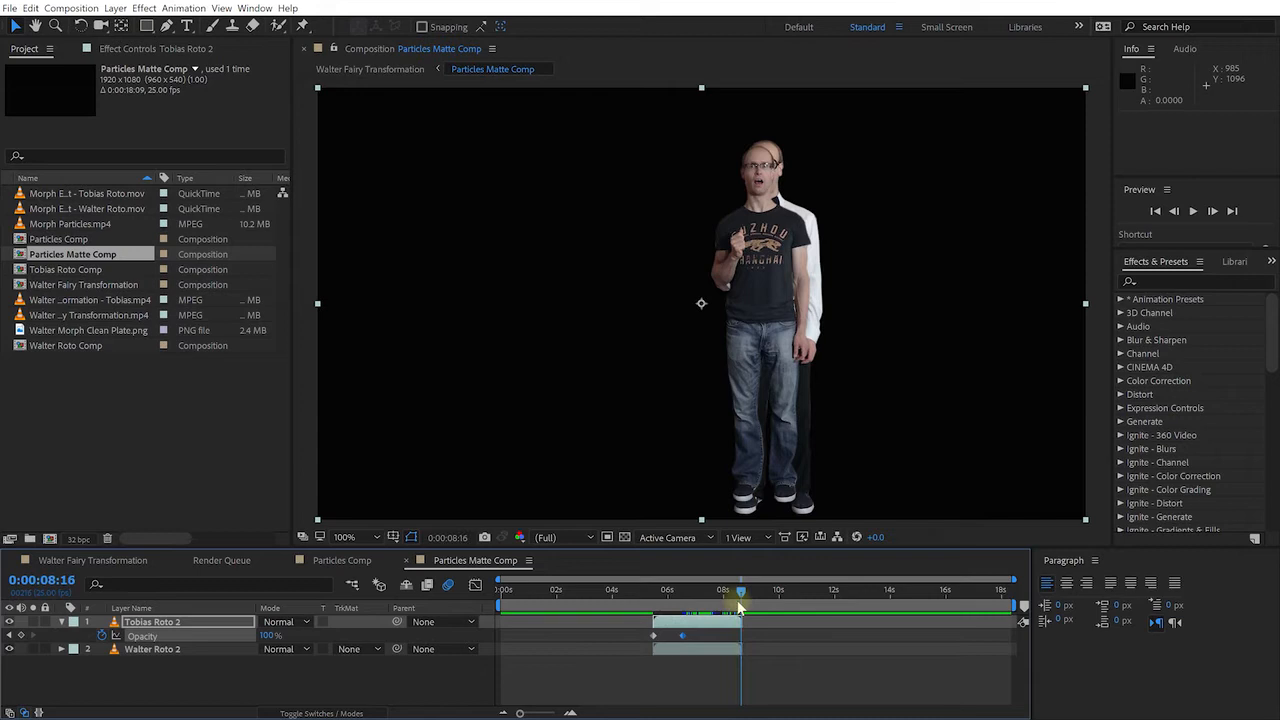
pyautogui.click(718, 650)
# Keyframe Walter Roto 2's opacity at 0% at 8:16 and 100% at 7:08
pyautogui.press('t')
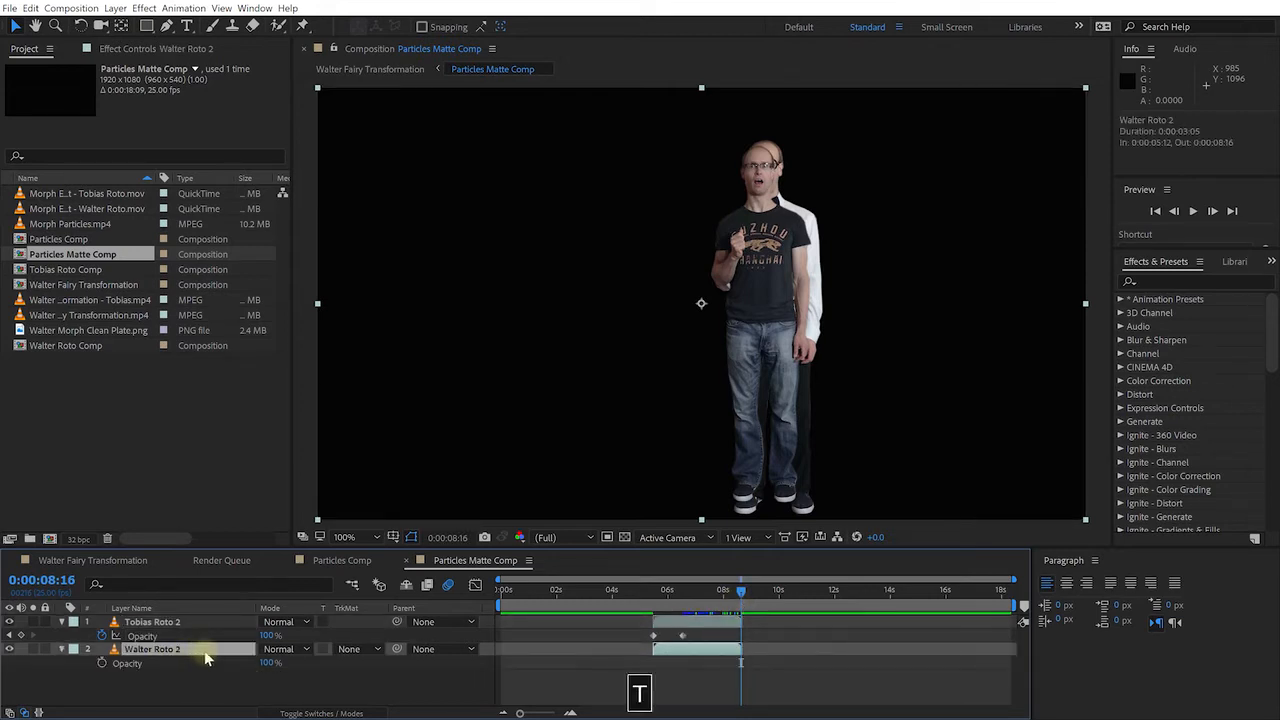
pyautogui.click(101, 663)
pyautogui.moveTo(268, 663); pyautogui.dragTo(140, 668)
pyautogui.moveTo(737, 603); pyautogui.dragTo(704, 603)
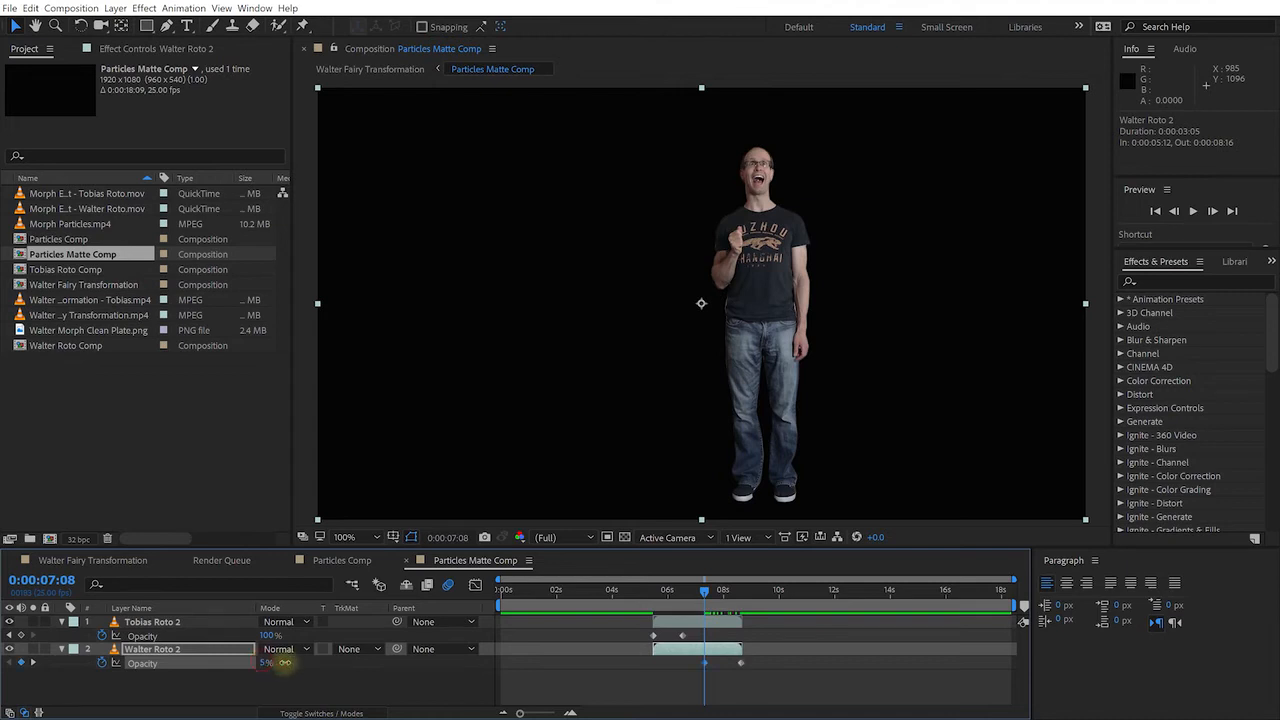
pyautogui.moveTo(267, 662); pyautogui.dragTo(451, 660)
# Ease all four opacity keyframes with F9, preview Walter's fade-out, and return to Walter Fairy Transformation
pyautogui.moveTo(808, 692); pyautogui.dragTo(585, 638)
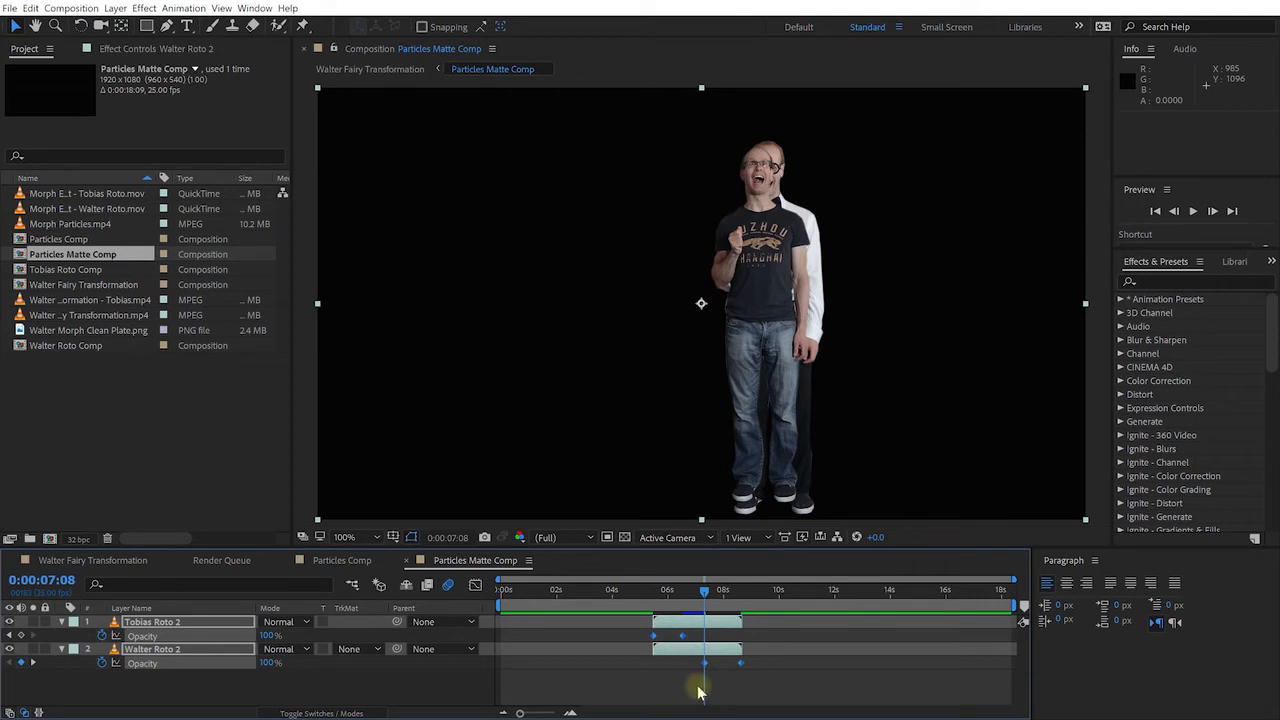
pyautogui.press('F9')
pyautogui.moveTo(703, 593)
pyautogui.mouseDown()
pyautogui.moveTo(649, 600)
pyautogui.moveTo(706, 617)
pyautogui.mouseUp()
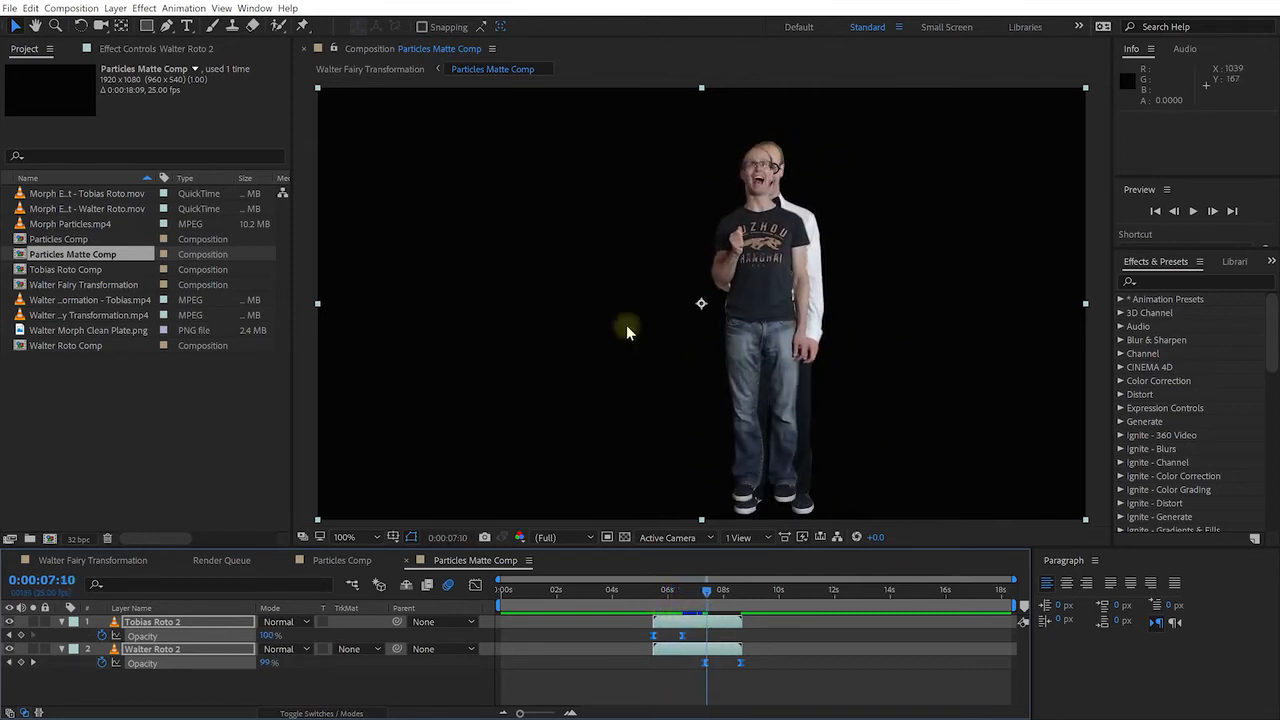
pyautogui.moveTo(710, 595)
pyautogui.mouseDown()
pyautogui.moveTo(749, 601)
pyautogui.moveTo(719, 614)
pyautogui.moveTo(713, 596)
pyautogui.mouseUp()
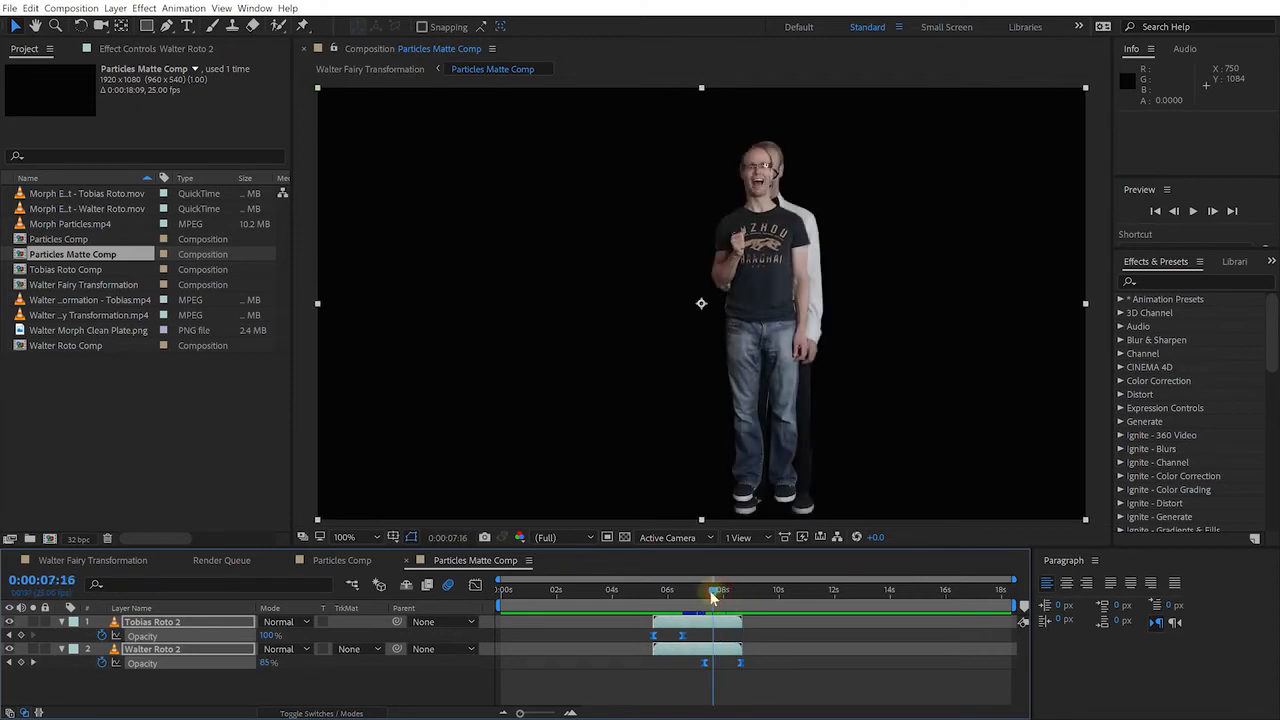
pyautogui.click(100, 561)
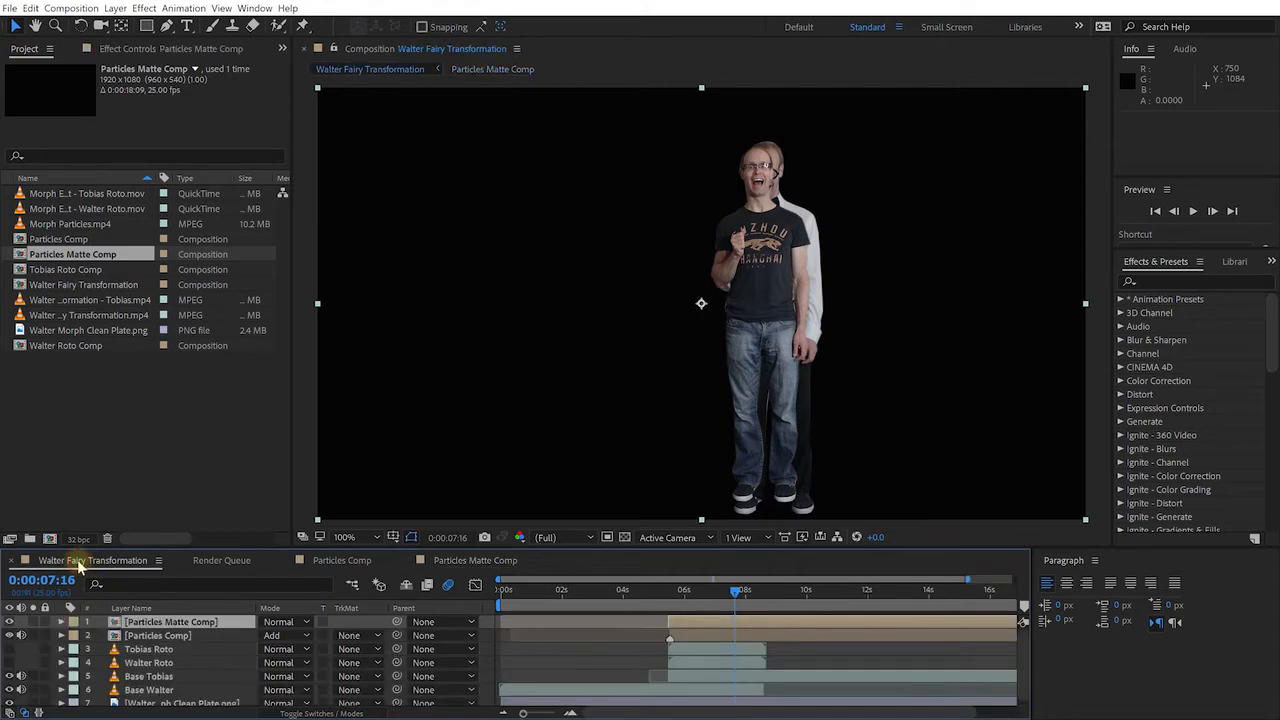
# Set Particles Comp's track matte to Alpha Matte using [Particles Matte Comp]
pyautogui.click(145, 626)
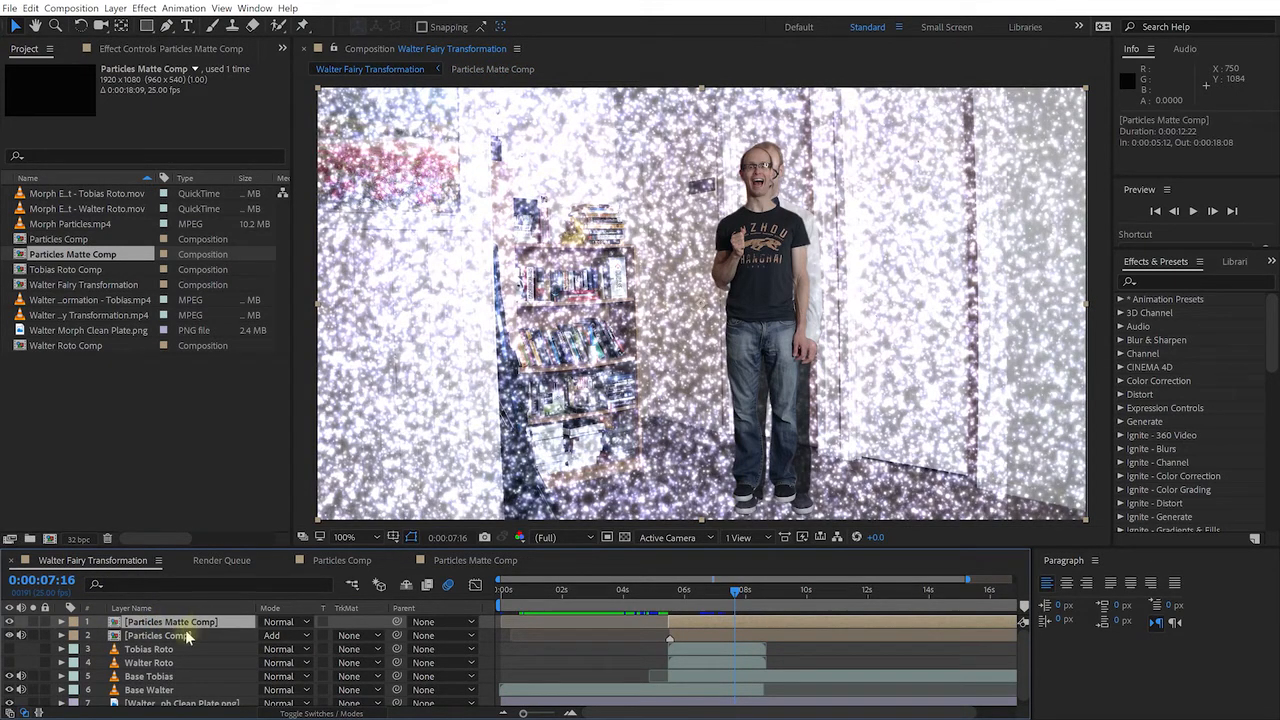
pyautogui.click(147, 638)
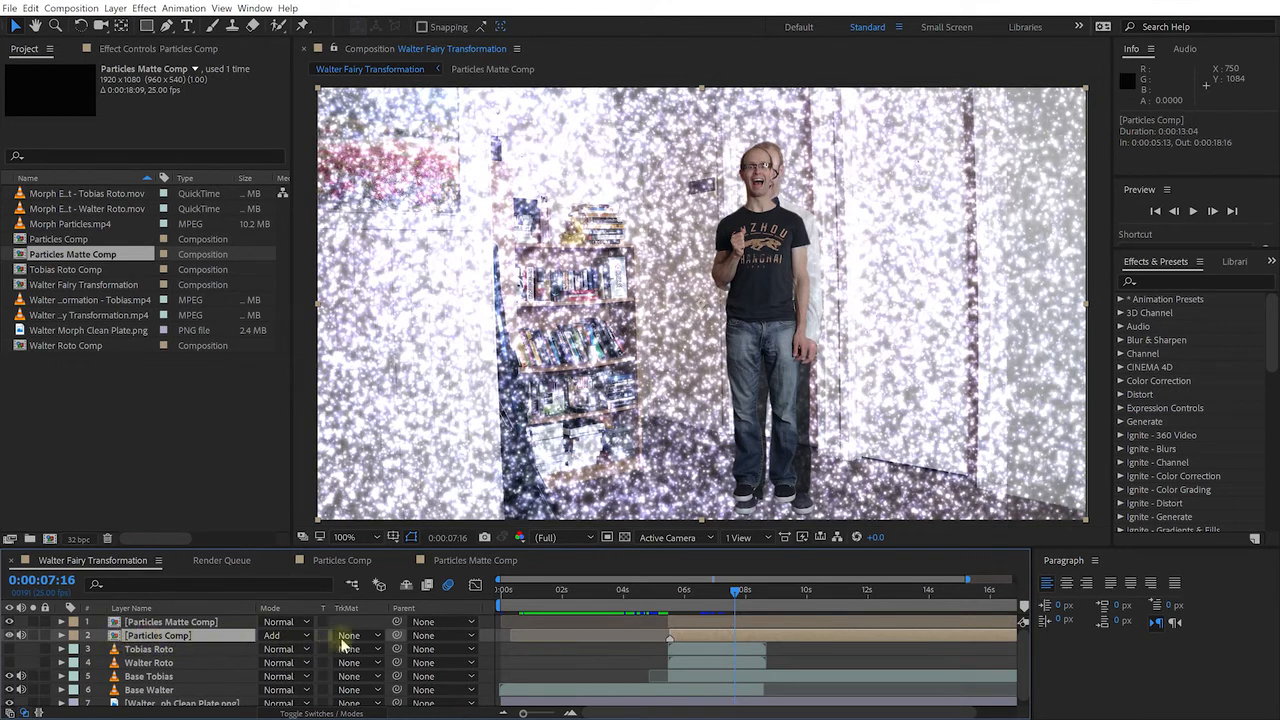
pyautogui.click(372, 637)
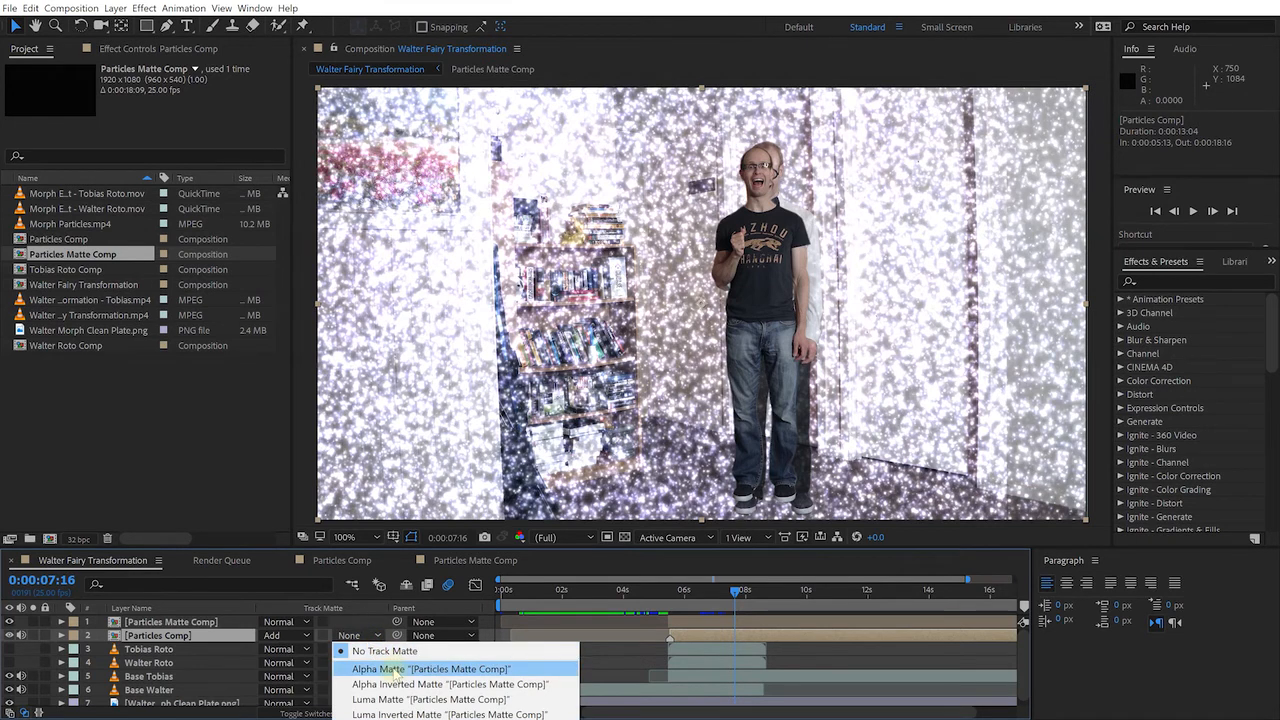
pyautogui.click(395, 670)
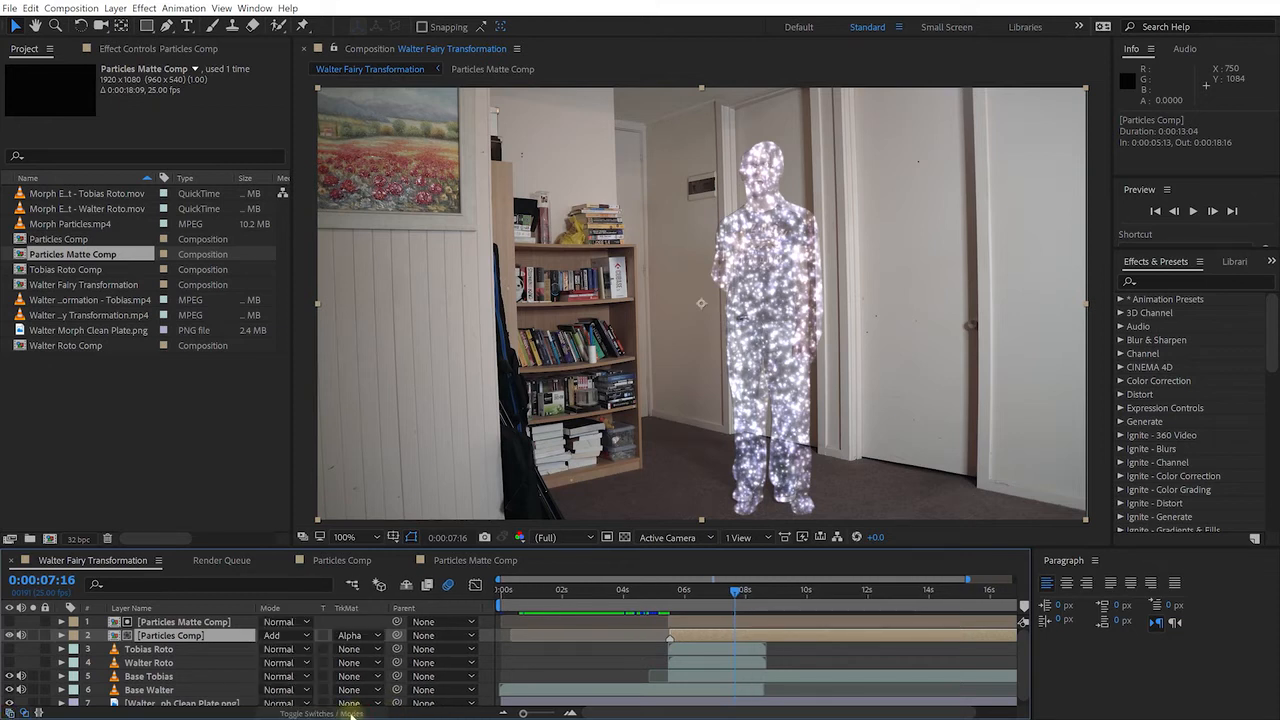
pyautogui.press('F4')
pyautogui.press('F4')
pyautogui.click(356, 637)
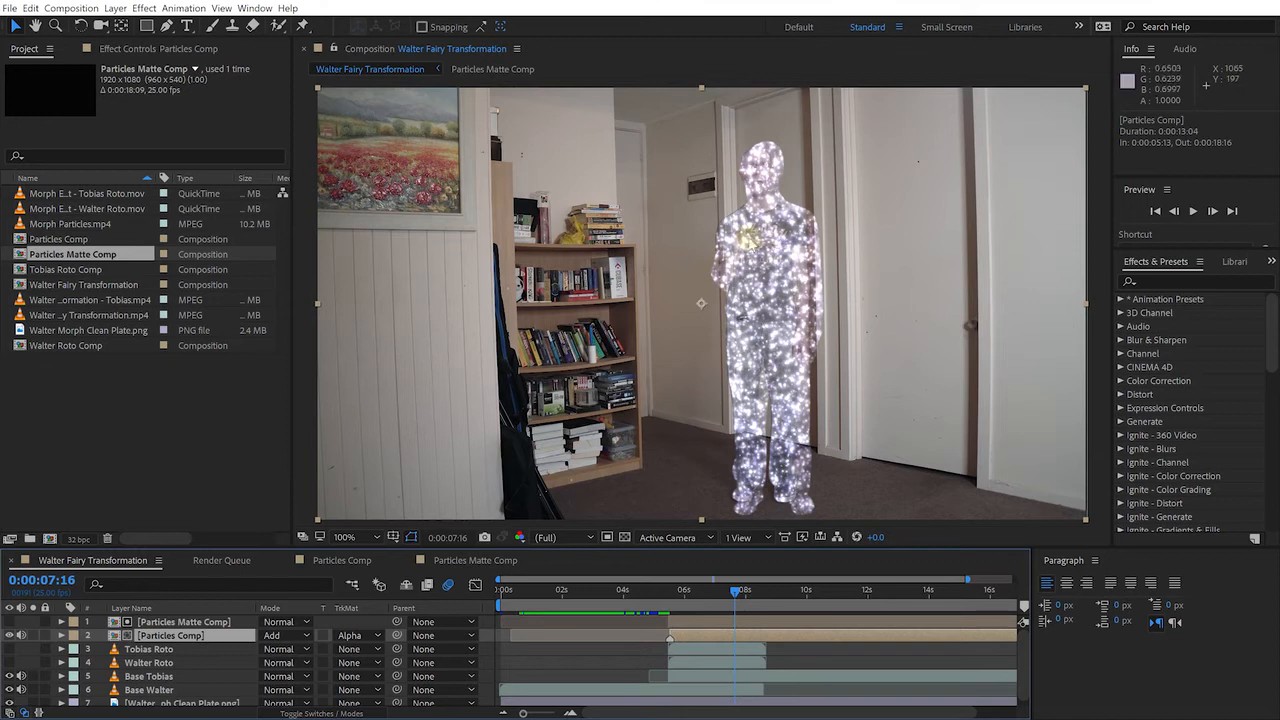
pyautogui.click(735, 593)
pyautogui.moveTo(735, 593)
pyautogui.mouseDown()
pyautogui.moveTo(663, 605)
pyautogui.moveTo(718, 597)
pyautogui.mouseUp()
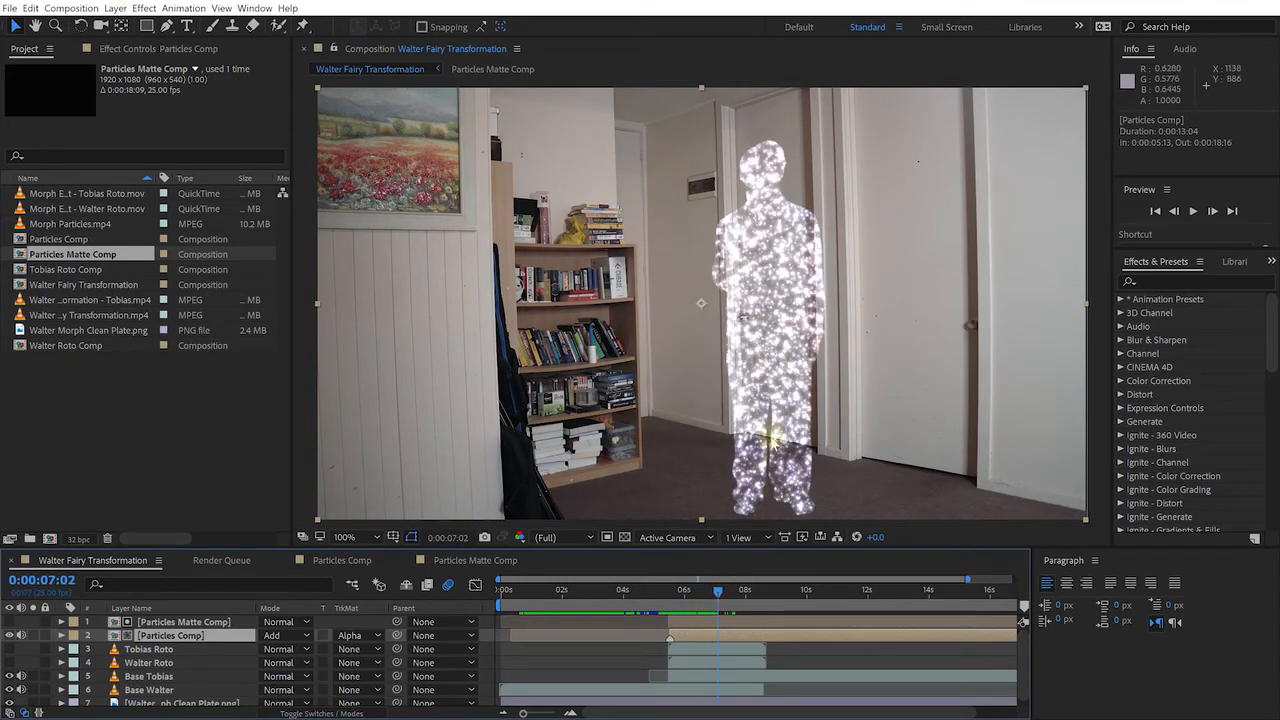
pyautogui.moveTo(722, 597); pyautogui.dragTo(761, 600)
pyautogui.click(170, 622)
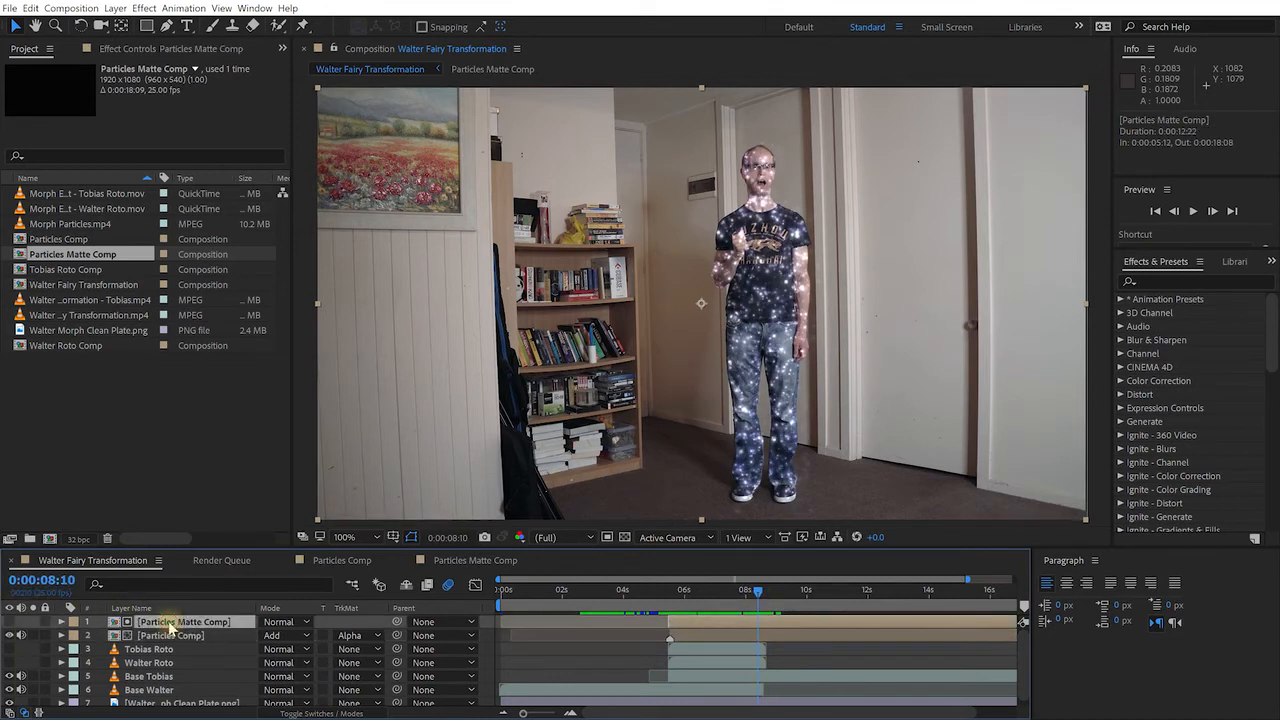
pyautogui.doubleClick(181, 624)
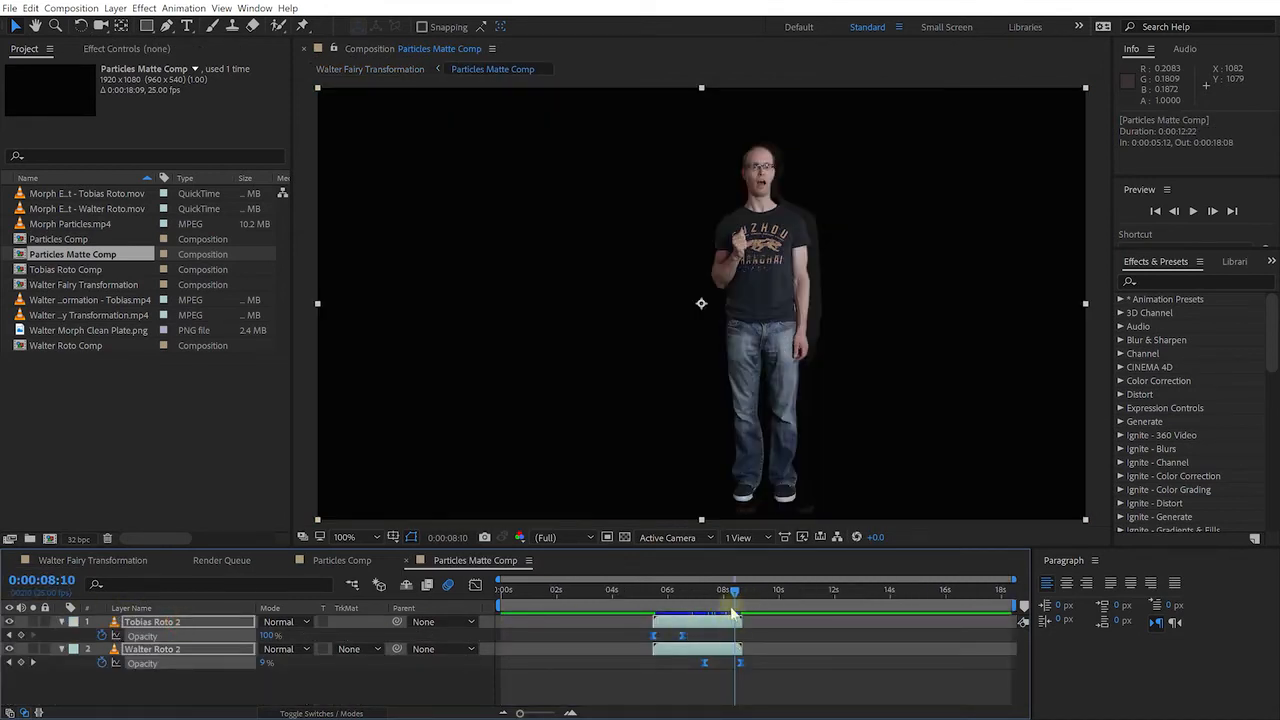
pyautogui.moveTo(737, 592)
pyautogui.mouseDown()
pyautogui.moveTo(751, 590)
pyautogui.moveTo(729, 603)
pyautogui.moveTo(749, 598)
pyautogui.mouseUp()
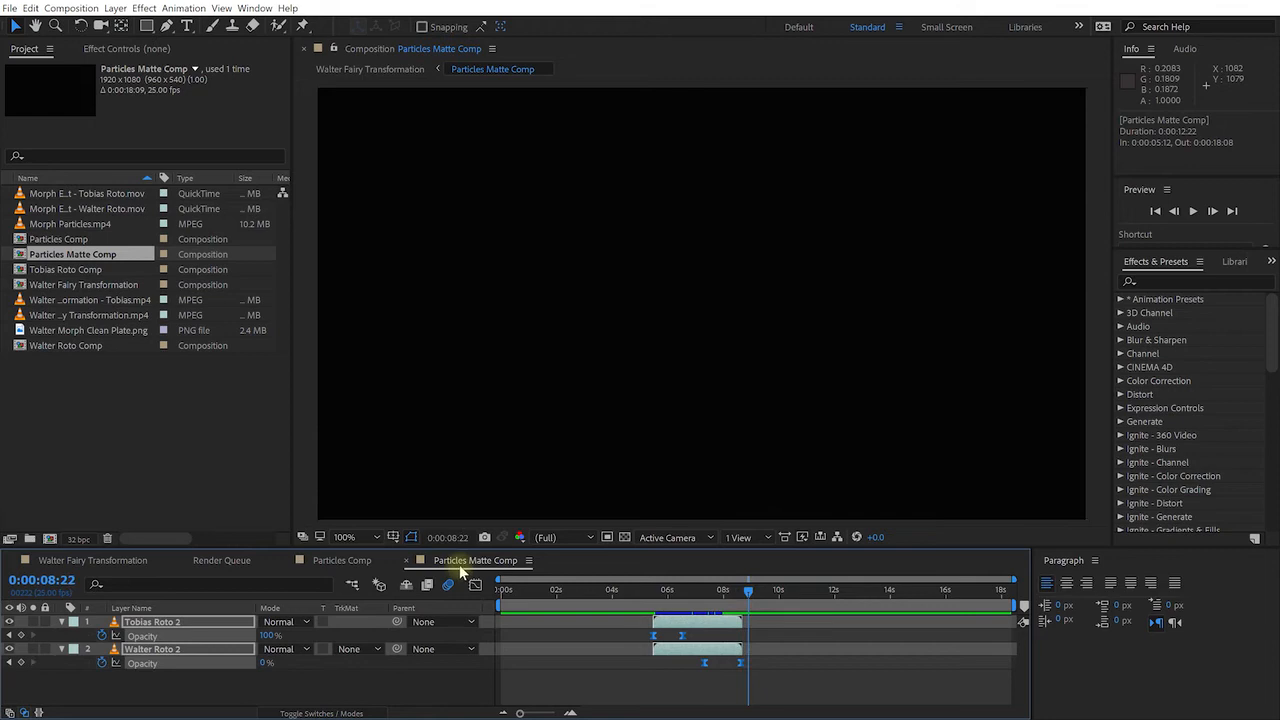
pyautogui.click(118, 563)
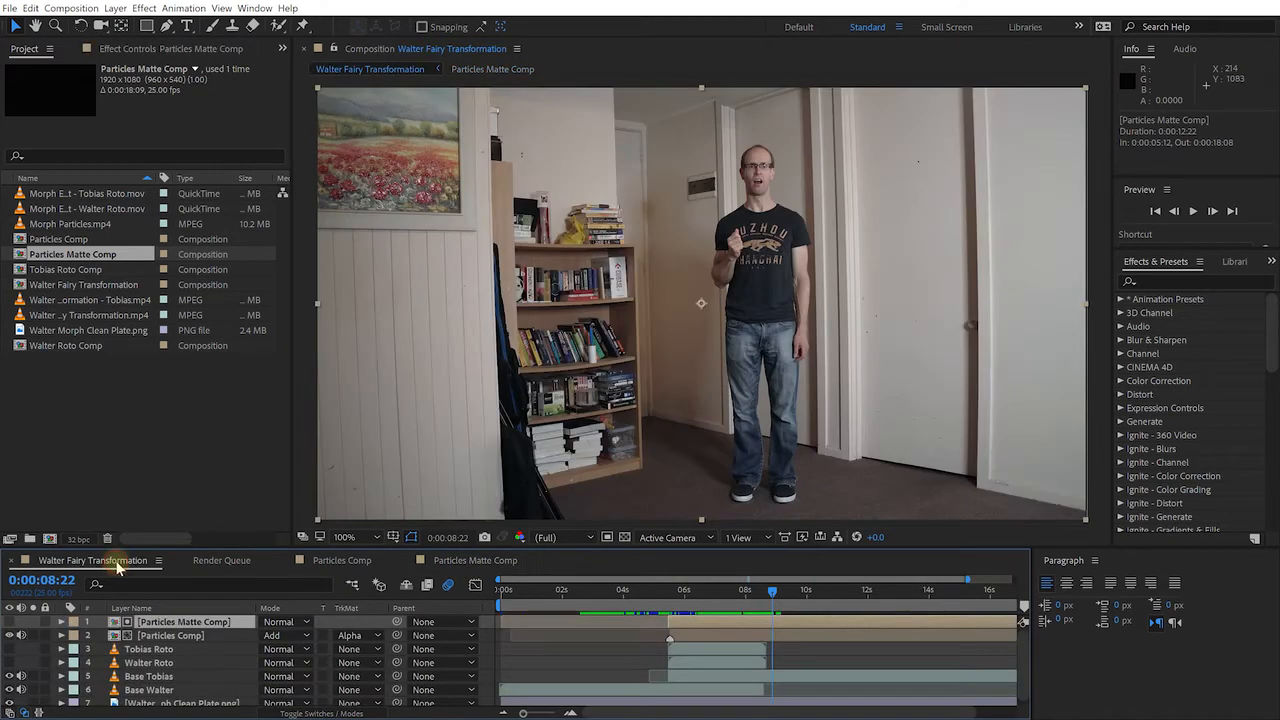
pyautogui.click(170, 637)
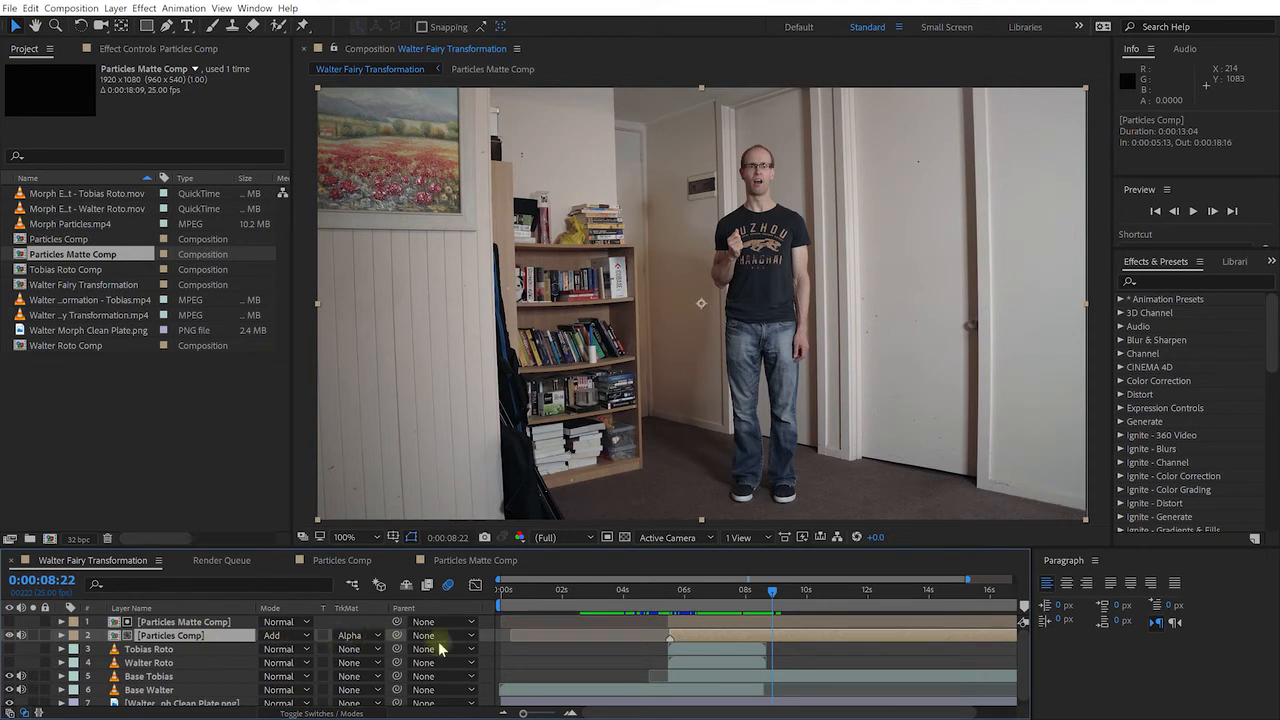
pyautogui.click(755, 624)
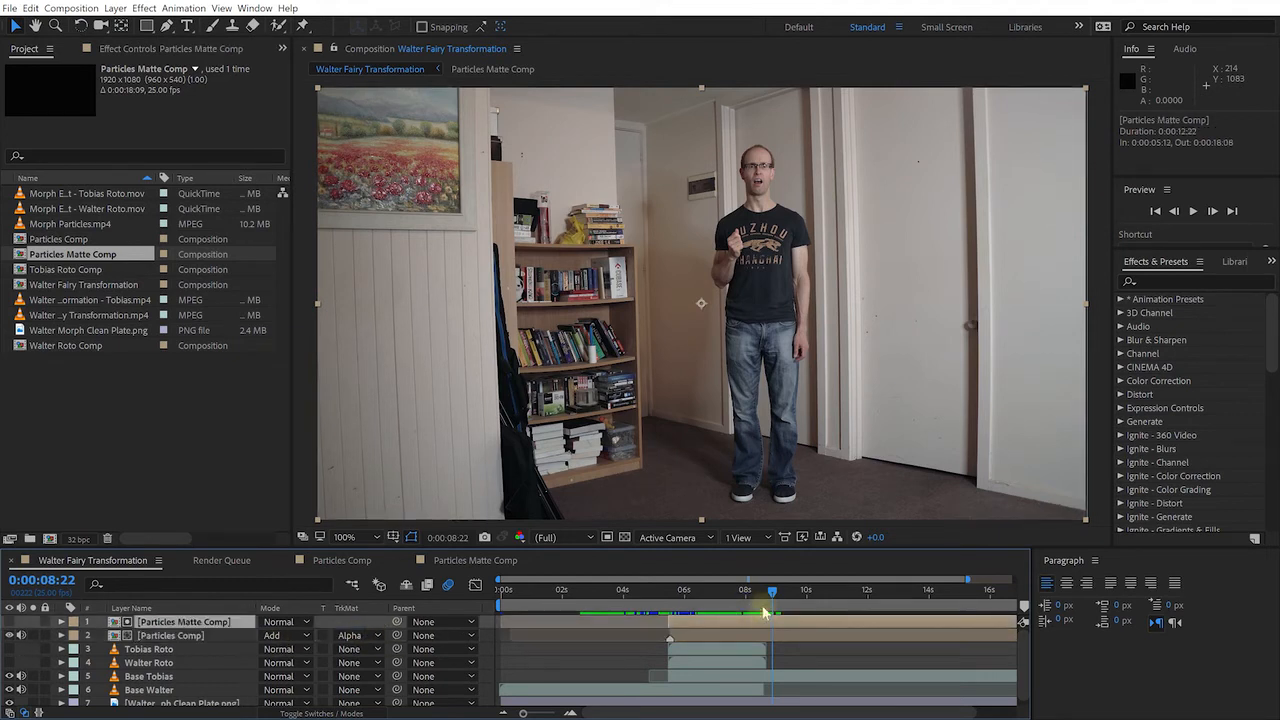
pyautogui.moveTo(772, 592)
pyautogui.mouseDown()
pyautogui.moveTo(762, 595)
pyautogui.moveTo(794, 597)
pyautogui.moveTo(762, 600)
pyautogui.mouseUp()
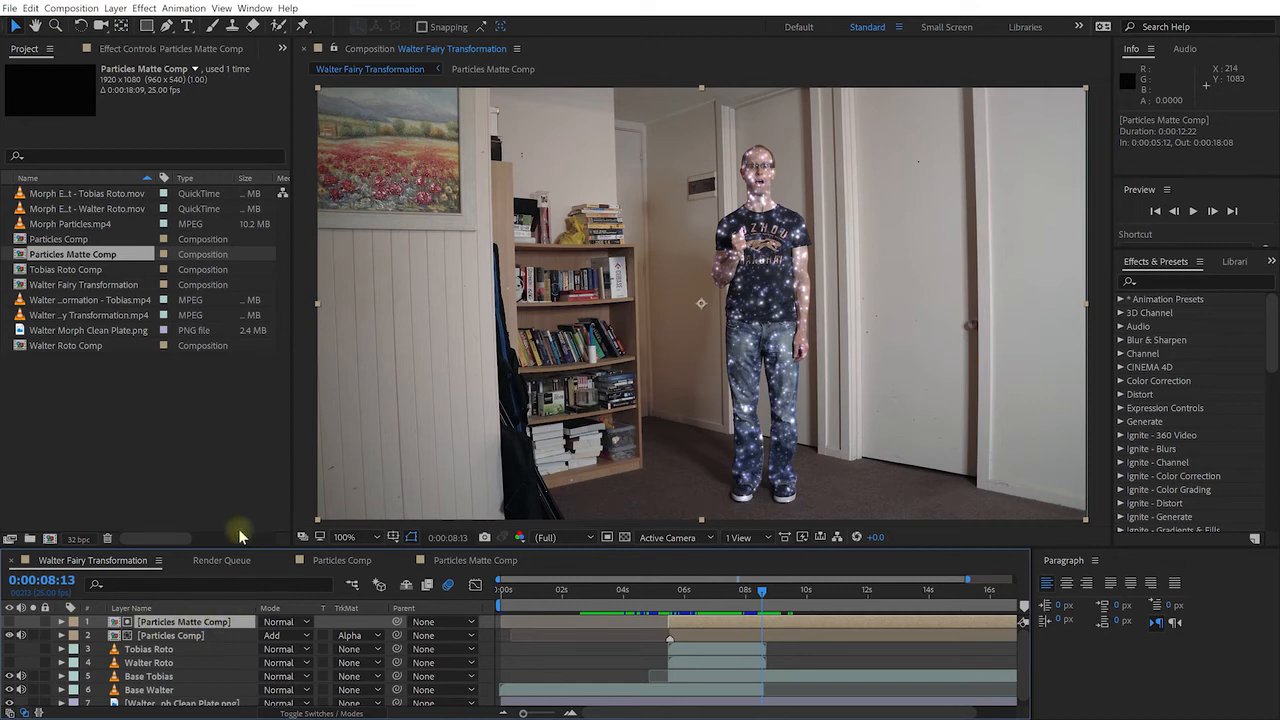
# Enable Time Remapping on the Particles Matte Comp layer
pyautogui.rightClick(202, 625)
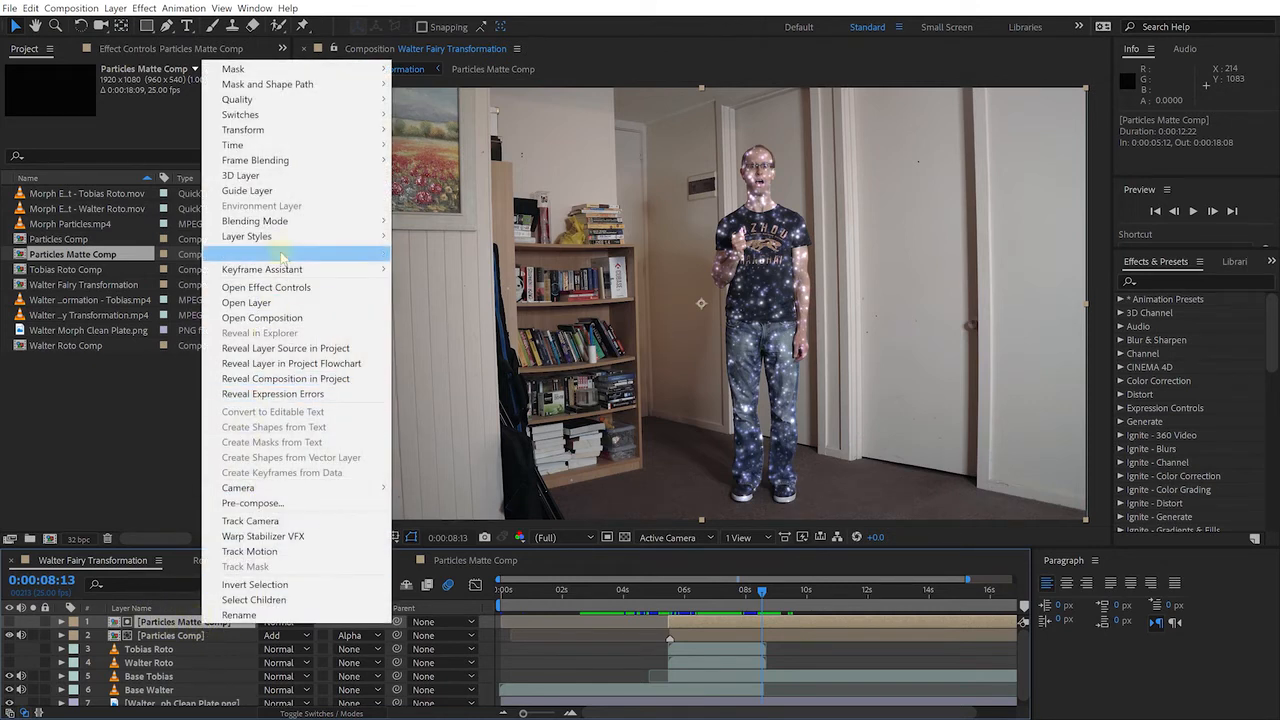
pyautogui.moveTo(295, 150)
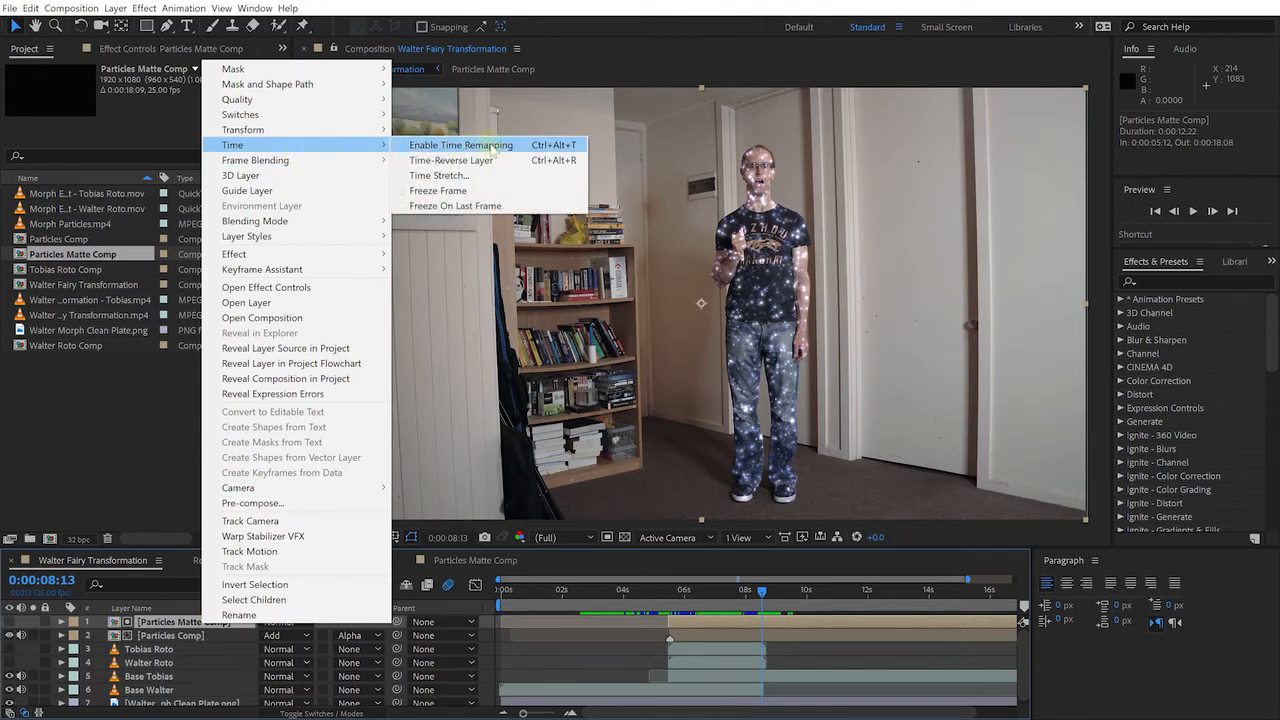
pyautogui.click(492, 146)
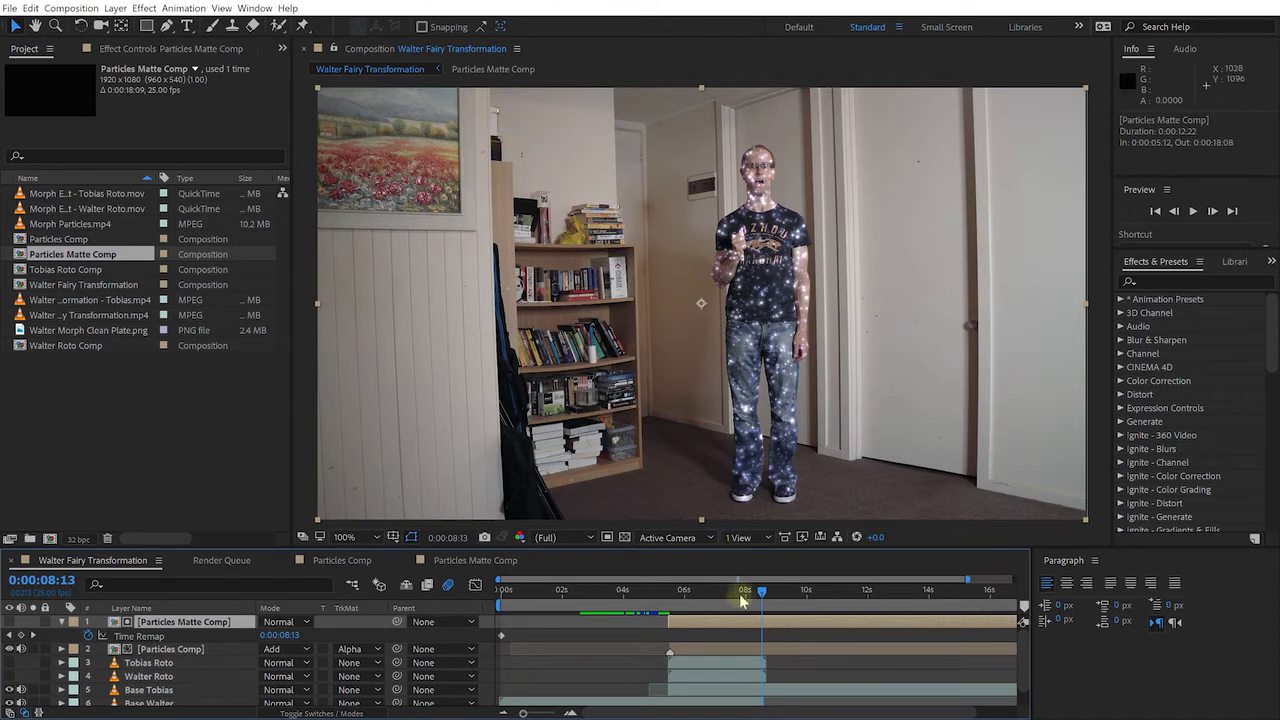
# Scrub to find the person, then add a Time Remap keyframe at 0:00:08:16
pyautogui.moveTo(762, 596); pyautogui.dragTo(750, 593)
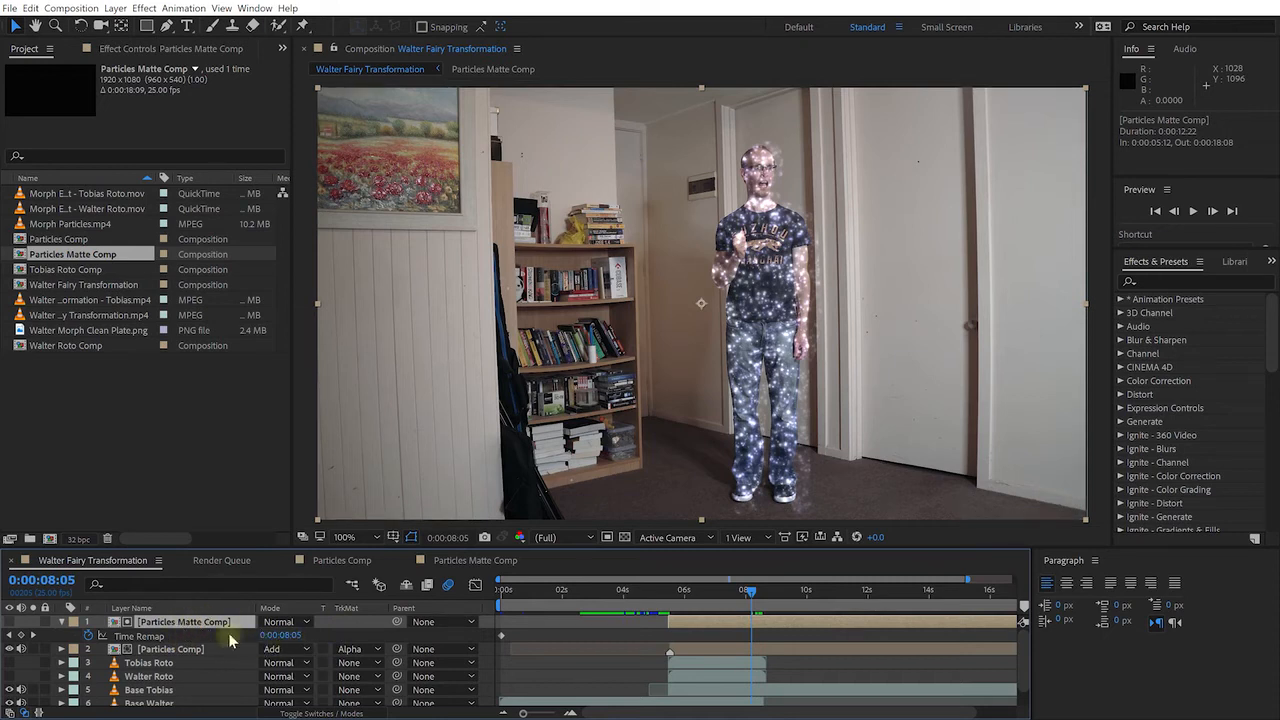
pyautogui.moveTo(750, 593)
pyautogui.mouseDown()
pyautogui.moveTo(665, 598)
pyautogui.moveTo(755, 617)
pyautogui.moveTo(771, 603)
pyautogui.mouseUp()
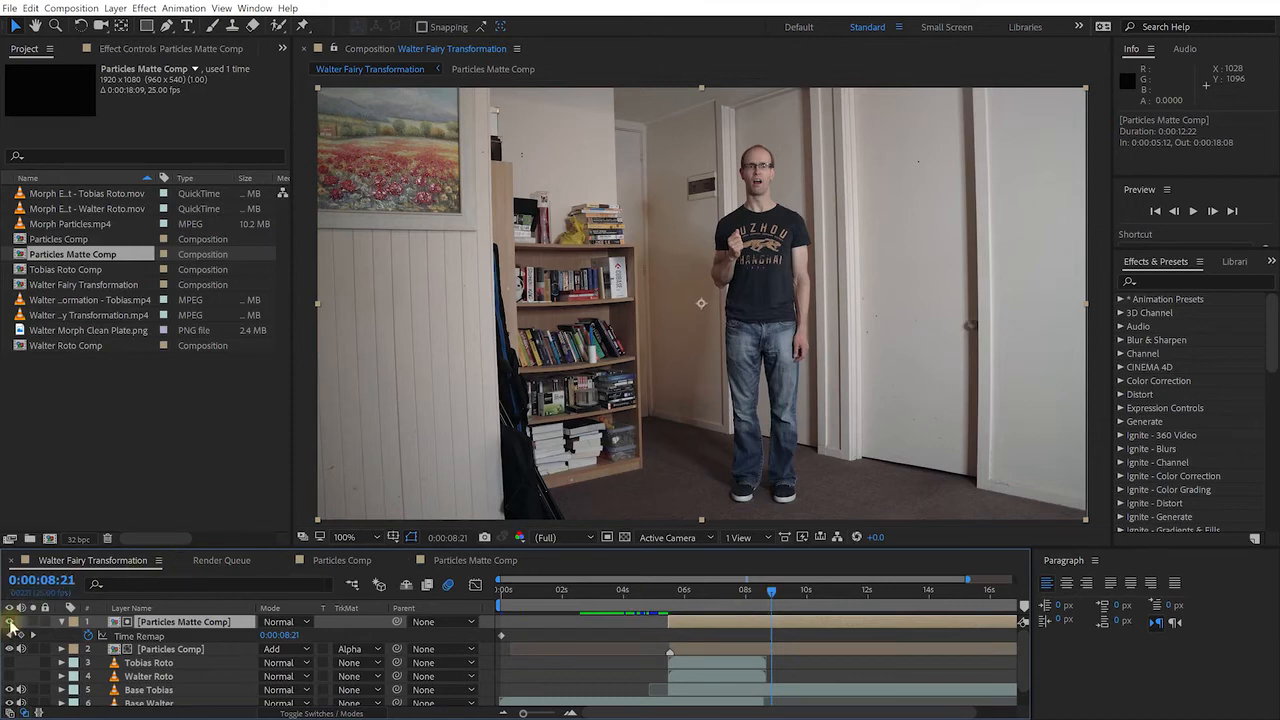
pyautogui.click(33, 622)
pyautogui.moveTo(770, 598)
pyautogui.mouseDown()
pyautogui.moveTo(666, 598)
pyautogui.moveTo(765, 603)
pyautogui.mouseUp()
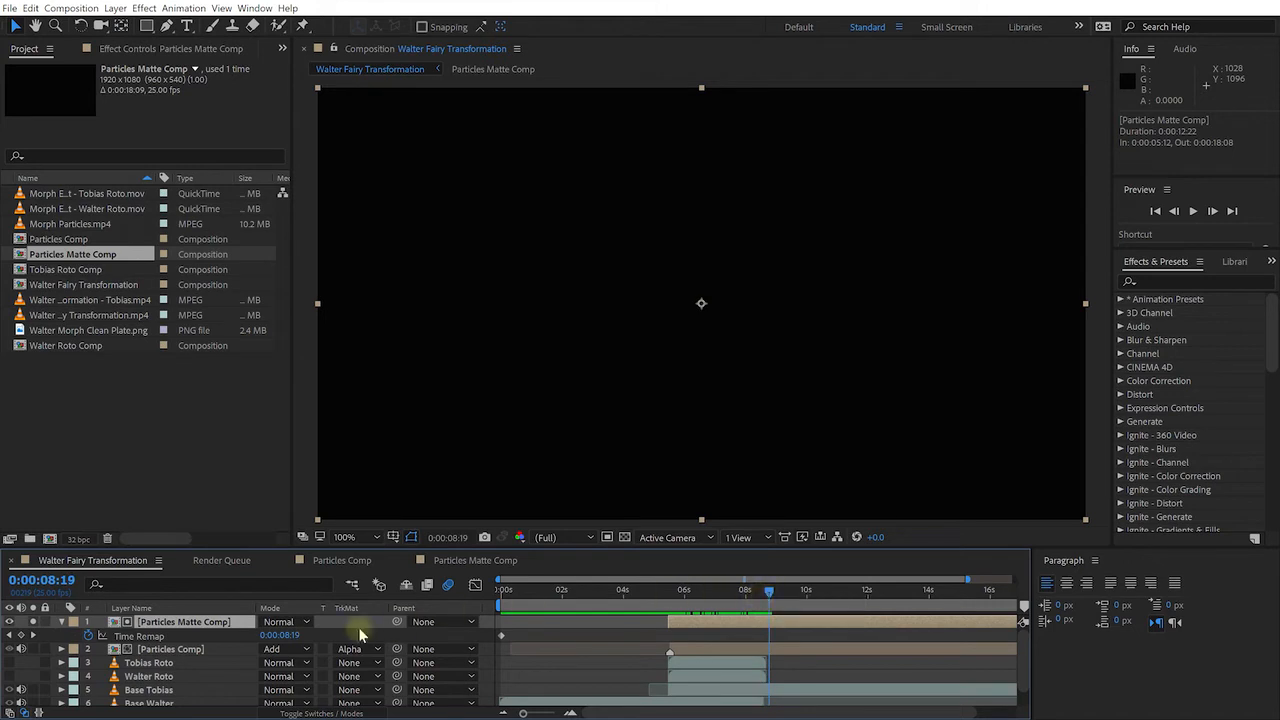
pyautogui.click(158, 638)
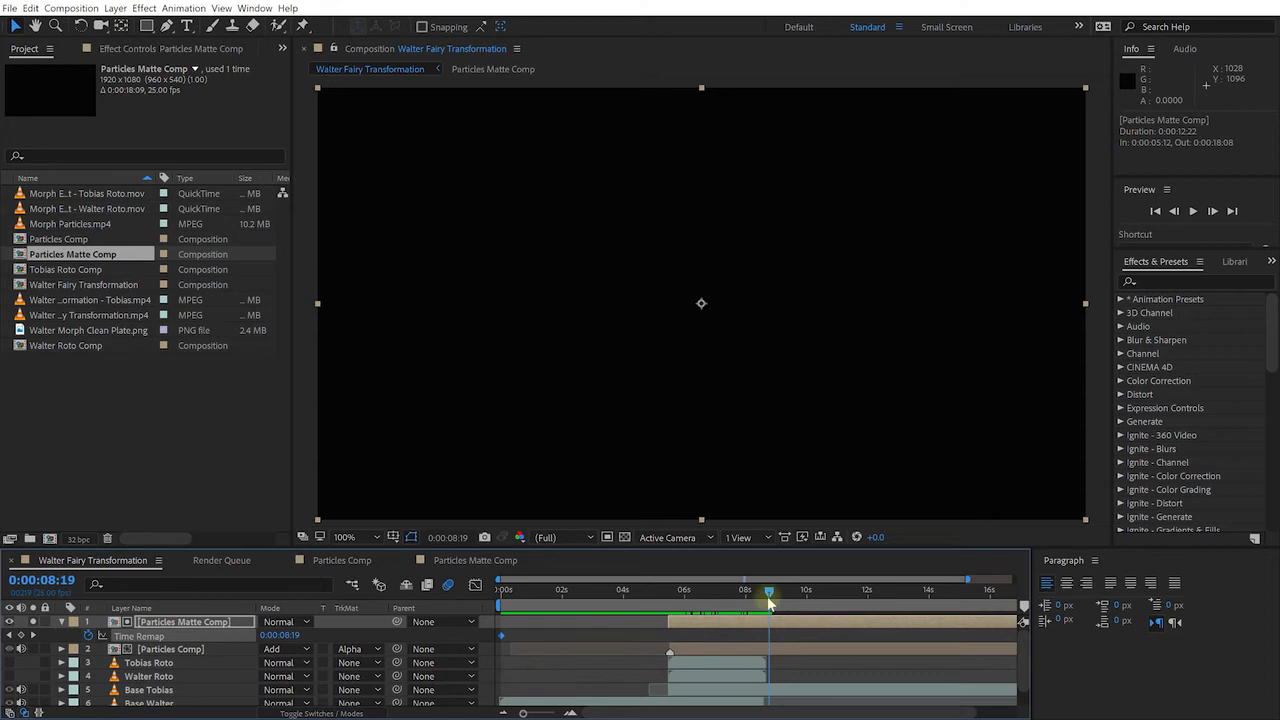
pyautogui.moveTo(764, 596); pyautogui.dragTo(763, 595)
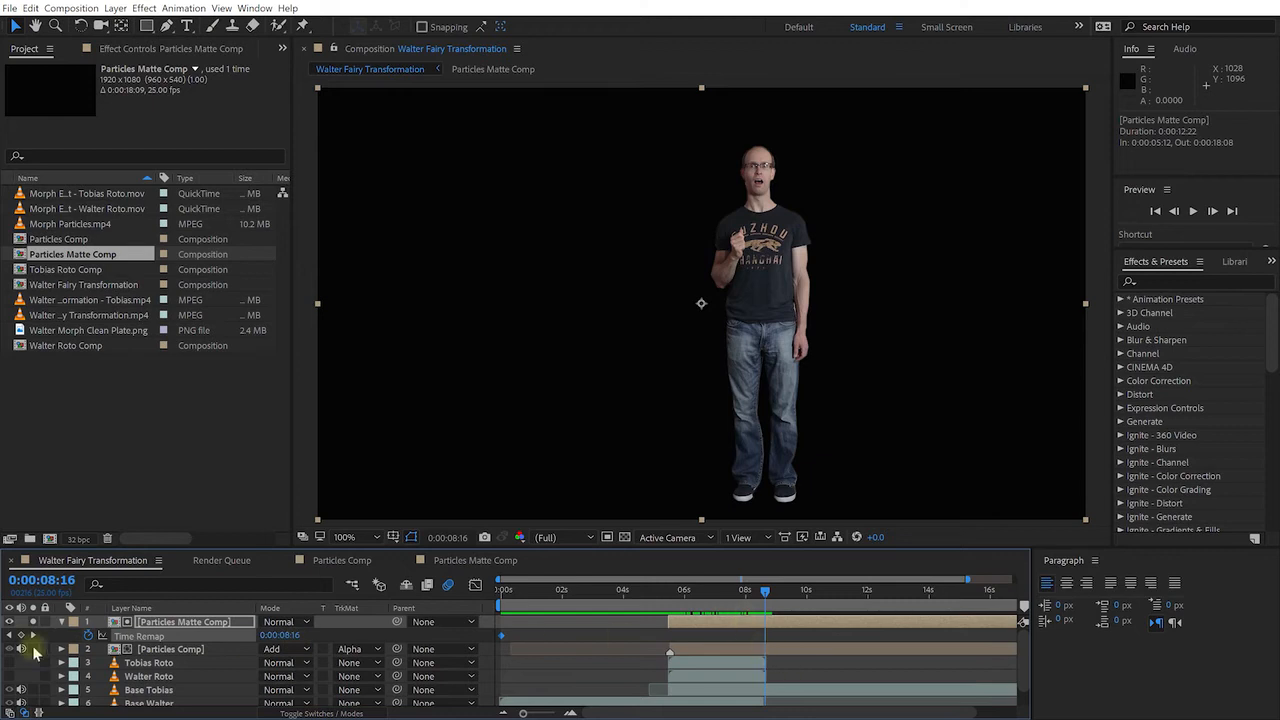
pyautogui.click(21, 636)
# Jump to the layer's out point and delete the final Time Remap keyframe
pyautogui.moveTo(767, 596); pyautogui.dragTo(1022, 612)
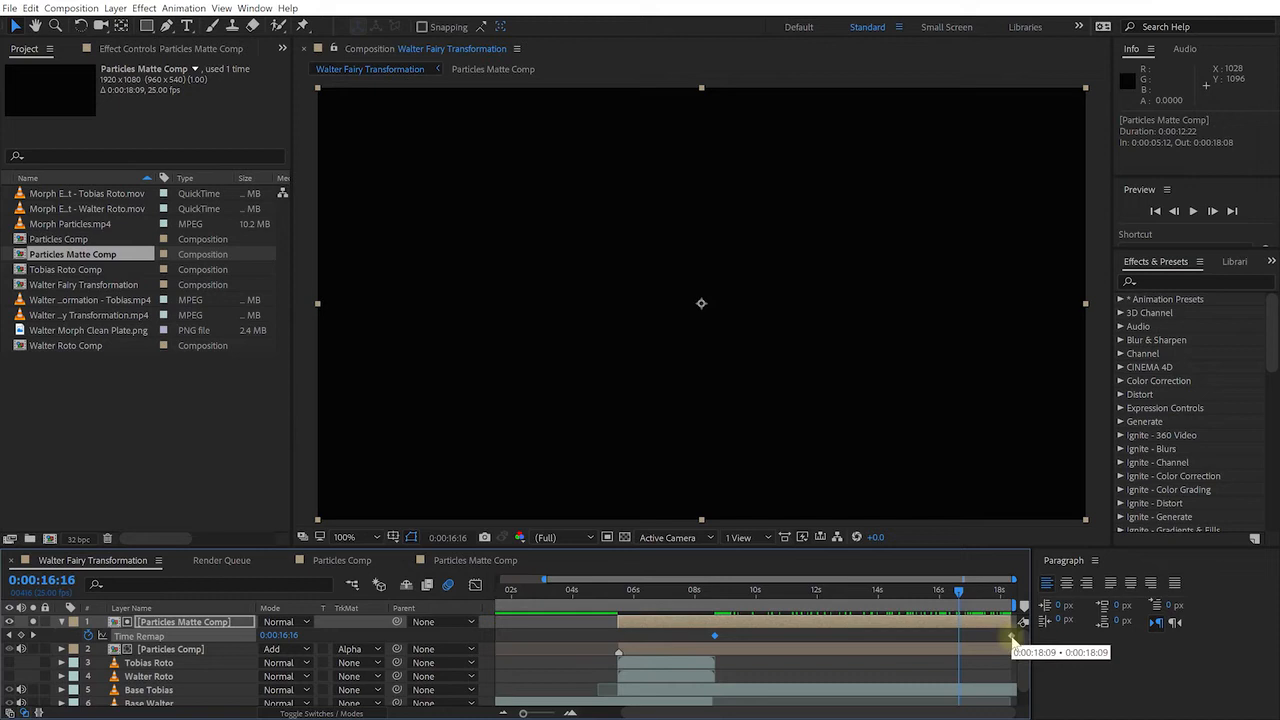
pyautogui.press('o')
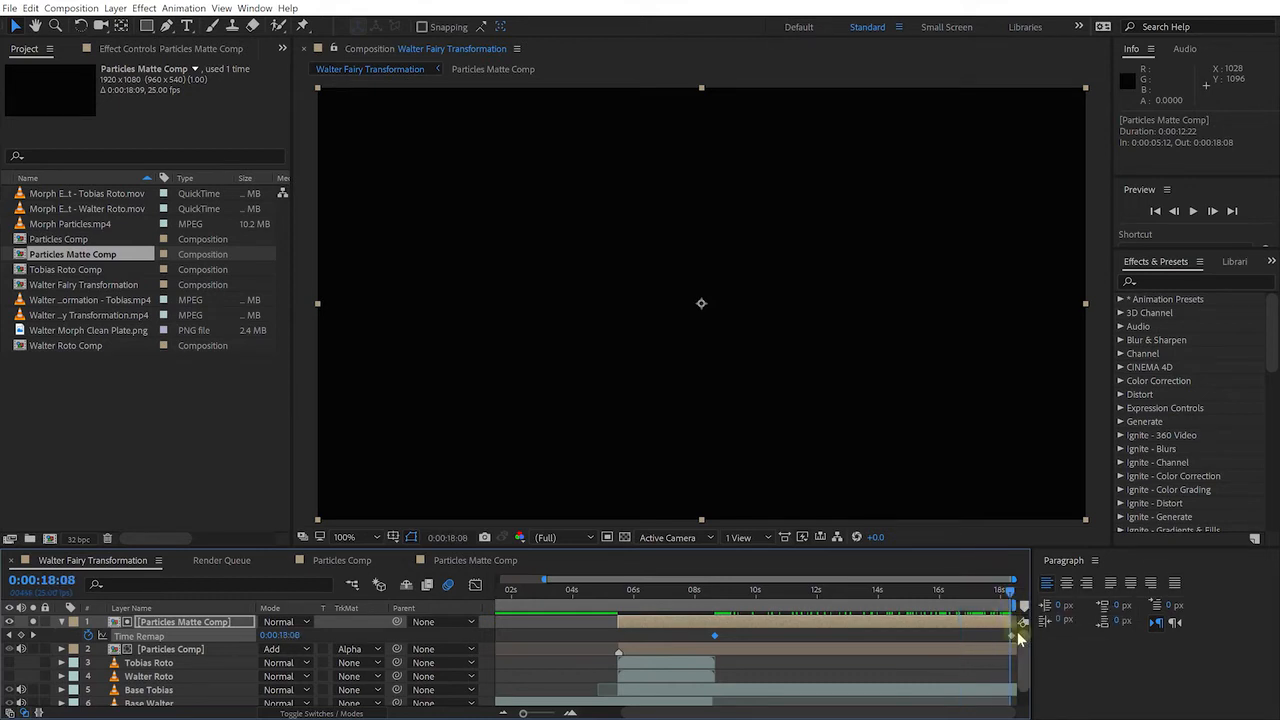
pyautogui.click(1011, 635)
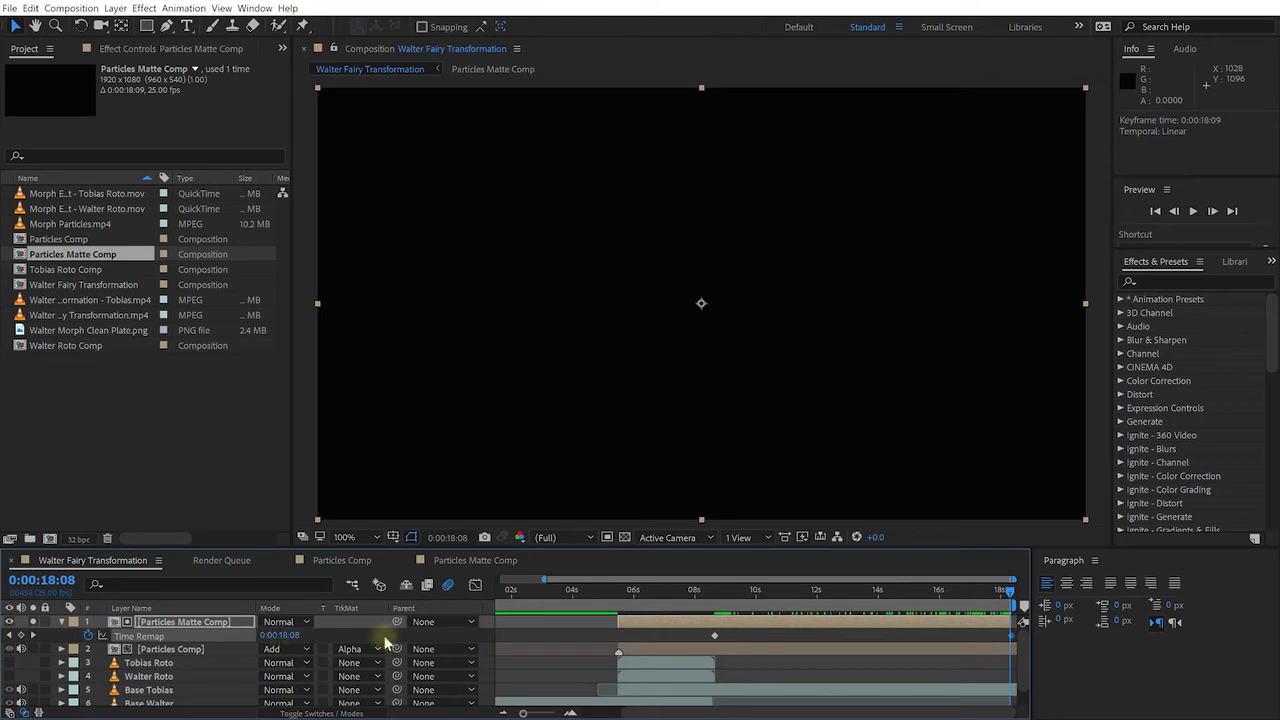
pyautogui.moveTo(992, 633); pyautogui.dragTo(1026, 639)
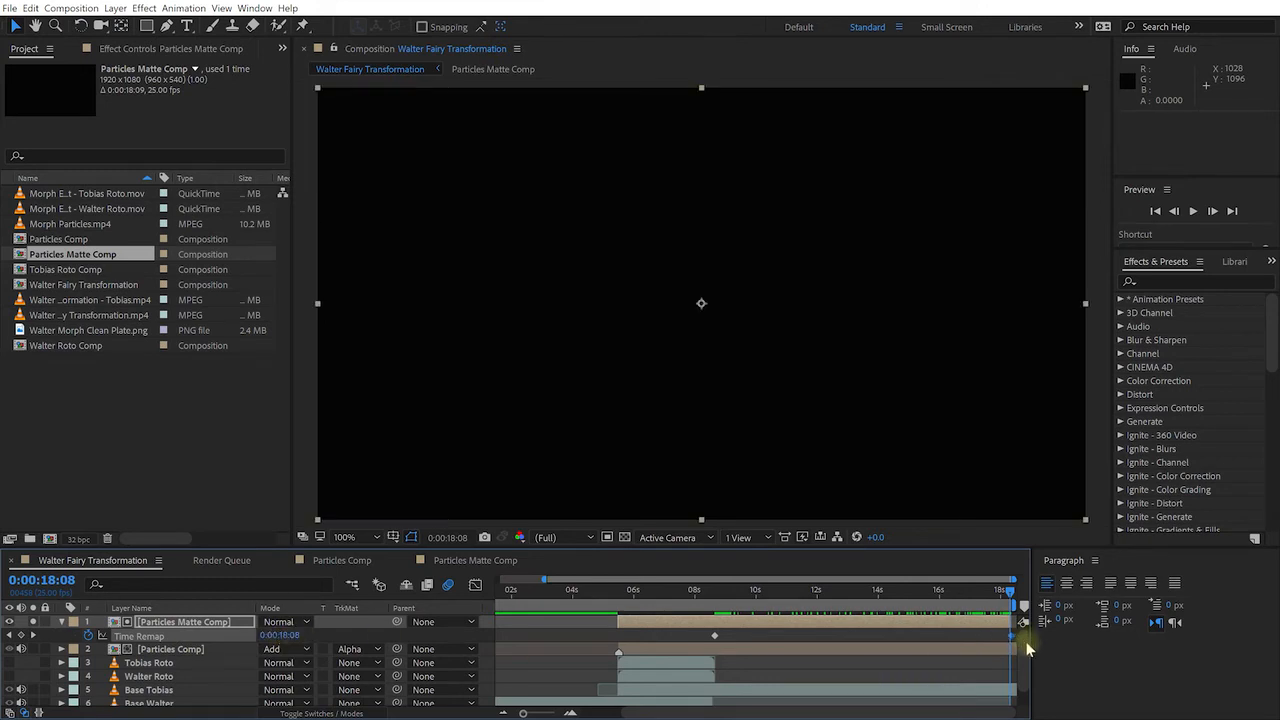
pyautogui.press('Delete')
pyautogui.moveTo(993, 598); pyautogui.dragTo(805, 592)
# Review frames around the 08:16 keyframe and hide Particles Matte Comp to see the sparkle-filled figure
pyautogui.click(714, 635)
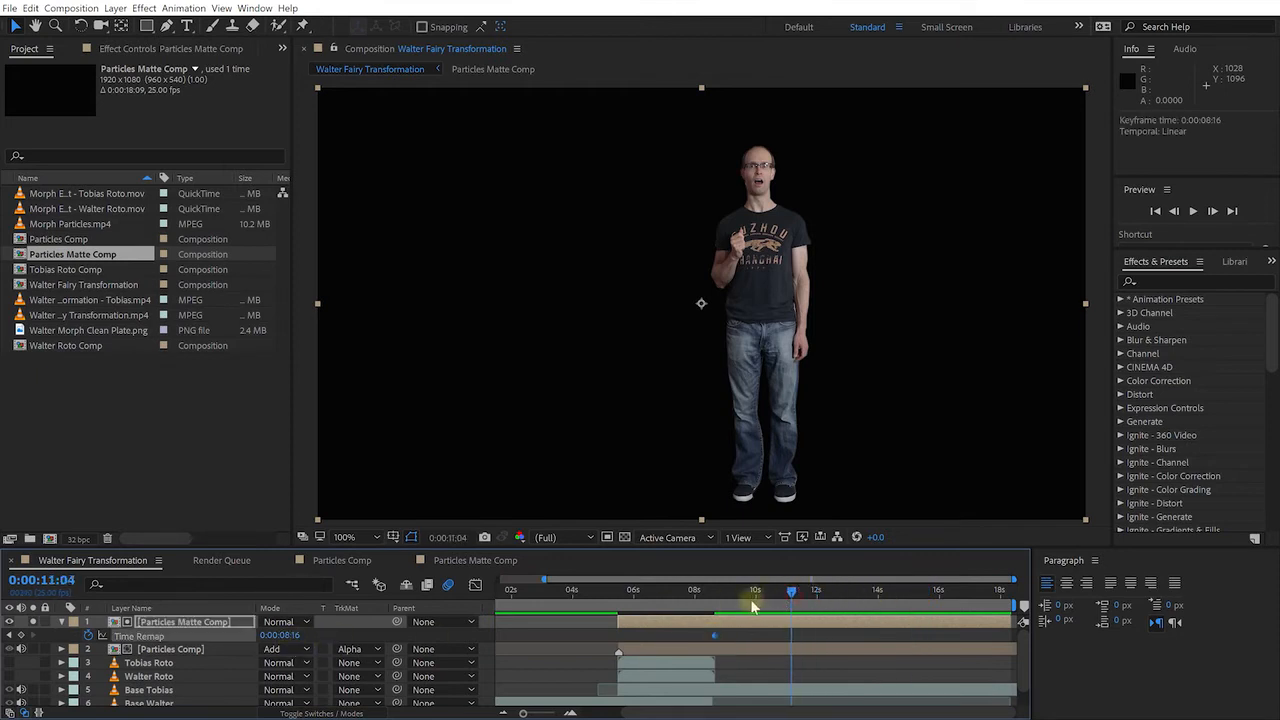
pyautogui.click(715, 604)
pyautogui.moveTo(812, 621); pyautogui.dragTo(932, 624)
pyautogui.moveTo(758, 588); pyautogui.dragTo(691, 614)
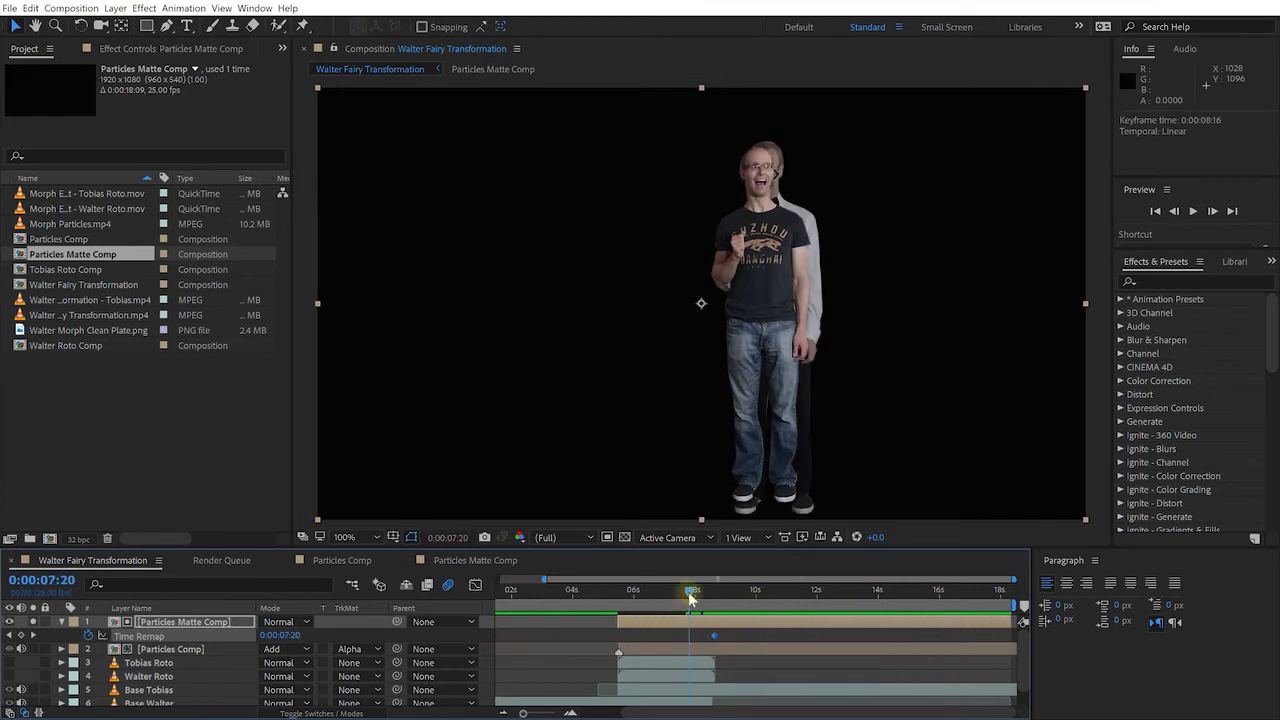
pyautogui.moveTo(688, 595); pyautogui.dragTo(716, 598)
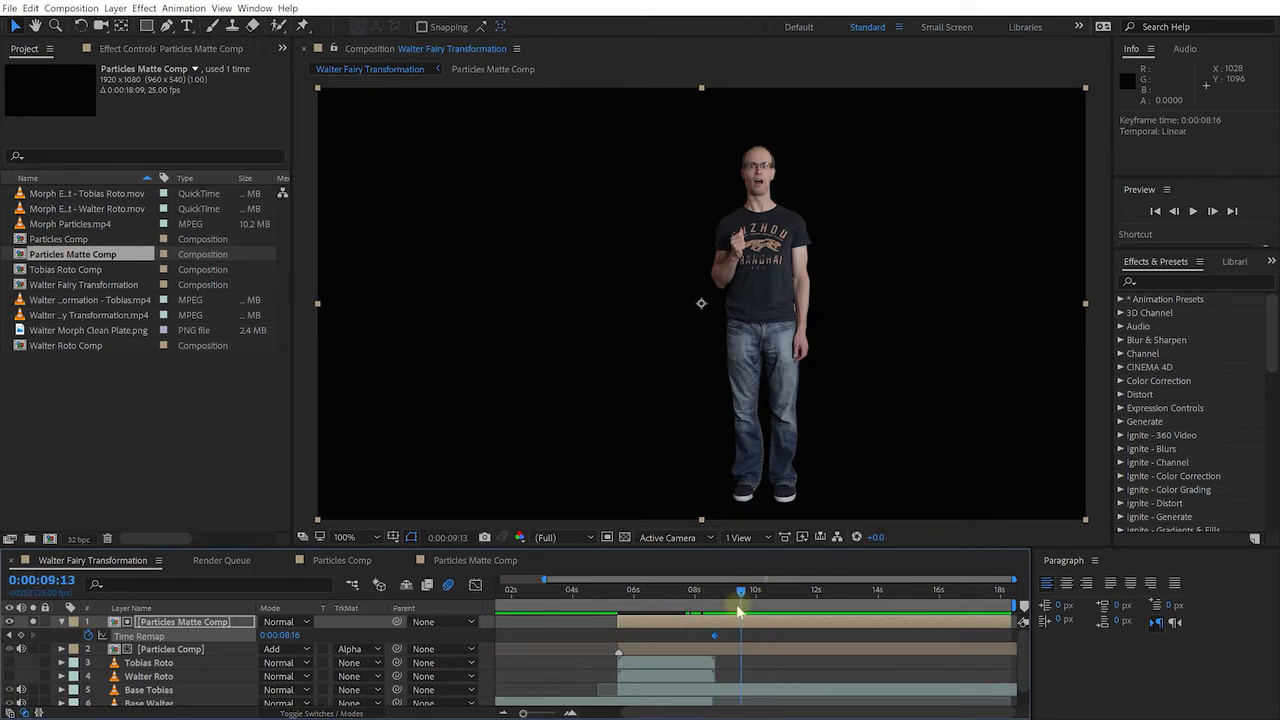
pyautogui.click(32, 621)
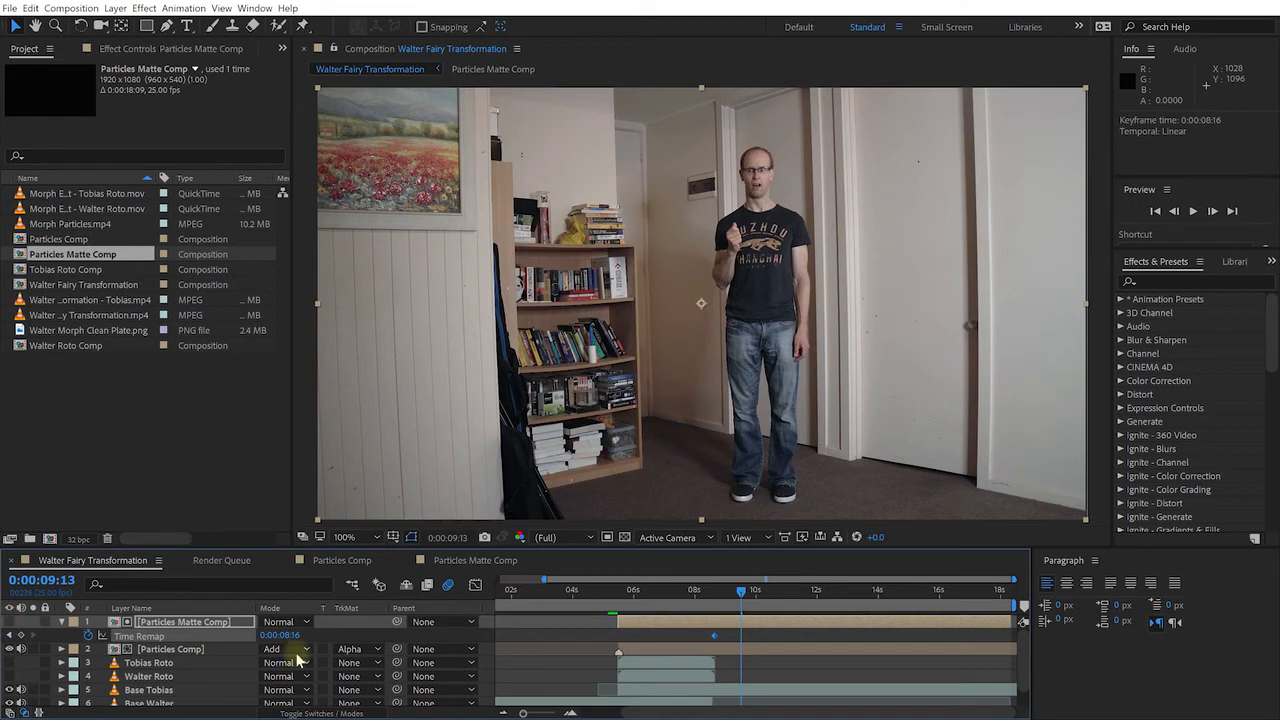
pyautogui.moveTo(716, 604)
pyautogui.mouseDown()
pyautogui.moveTo(680, 604)
pyautogui.moveTo(730, 612)
pyautogui.mouseUp()
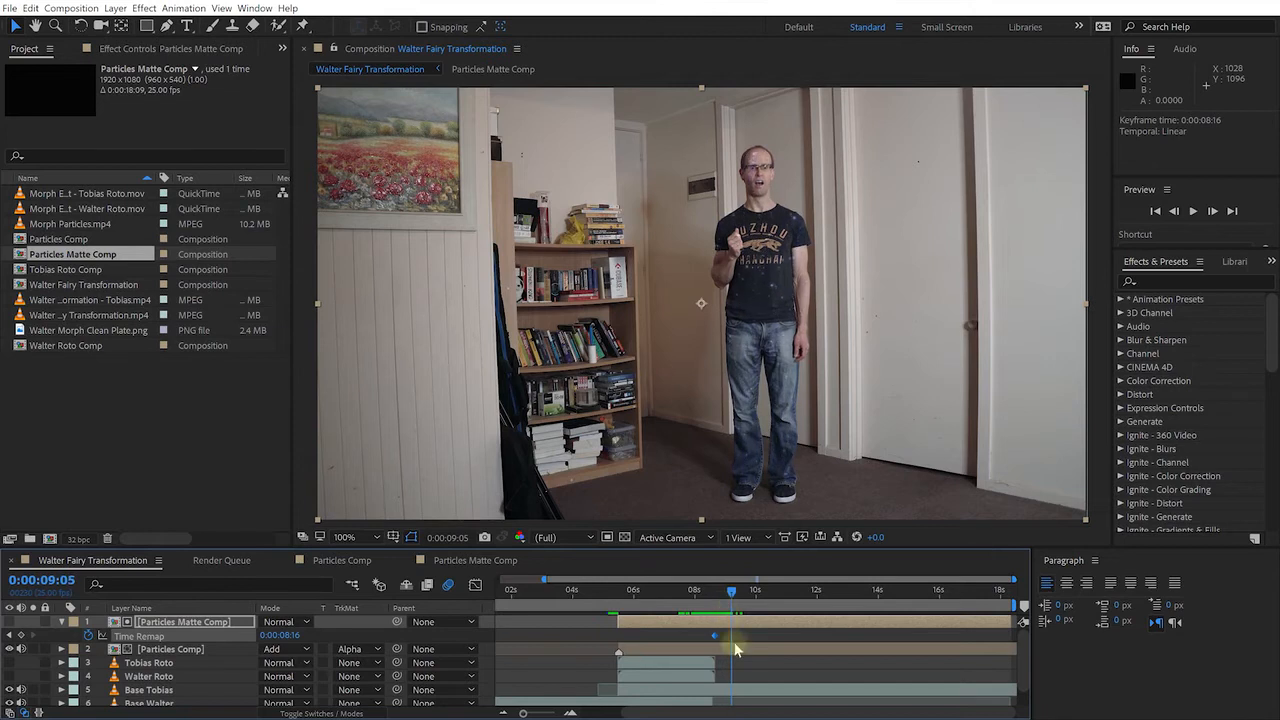
pyautogui.click(735, 627)
pyautogui.moveTo(735, 590); pyautogui.dragTo(660, 610)
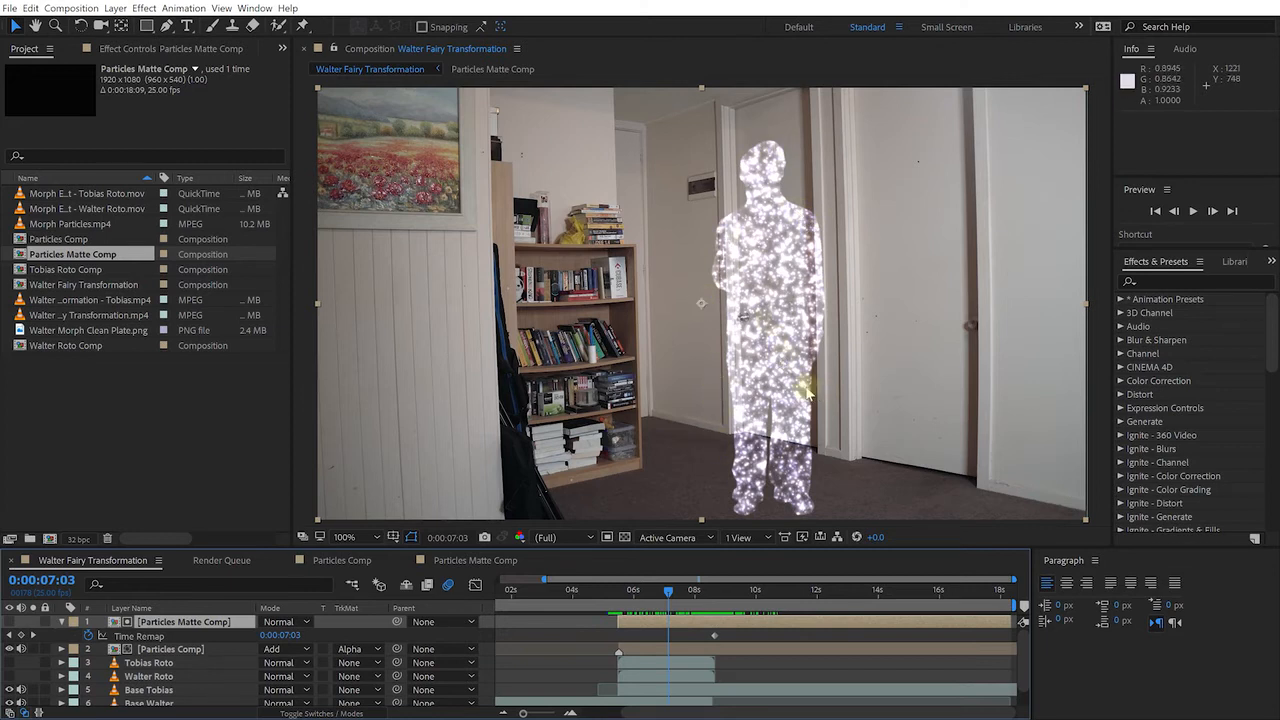
# Apply Fast Blur (Legacy) to Particles Matte Comp with Blurriness 21
pyautogui.click(1155, 265)
pyautogui.click(1166, 283)
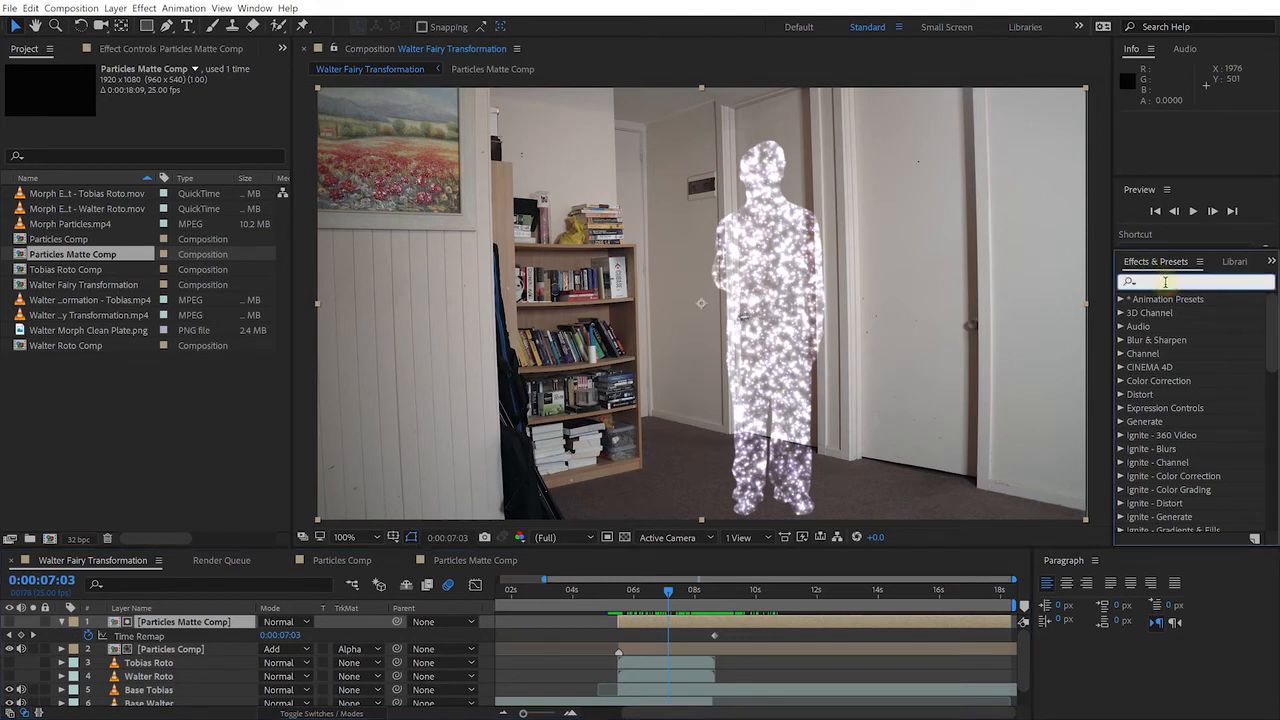
pyautogui.write('fast blur')
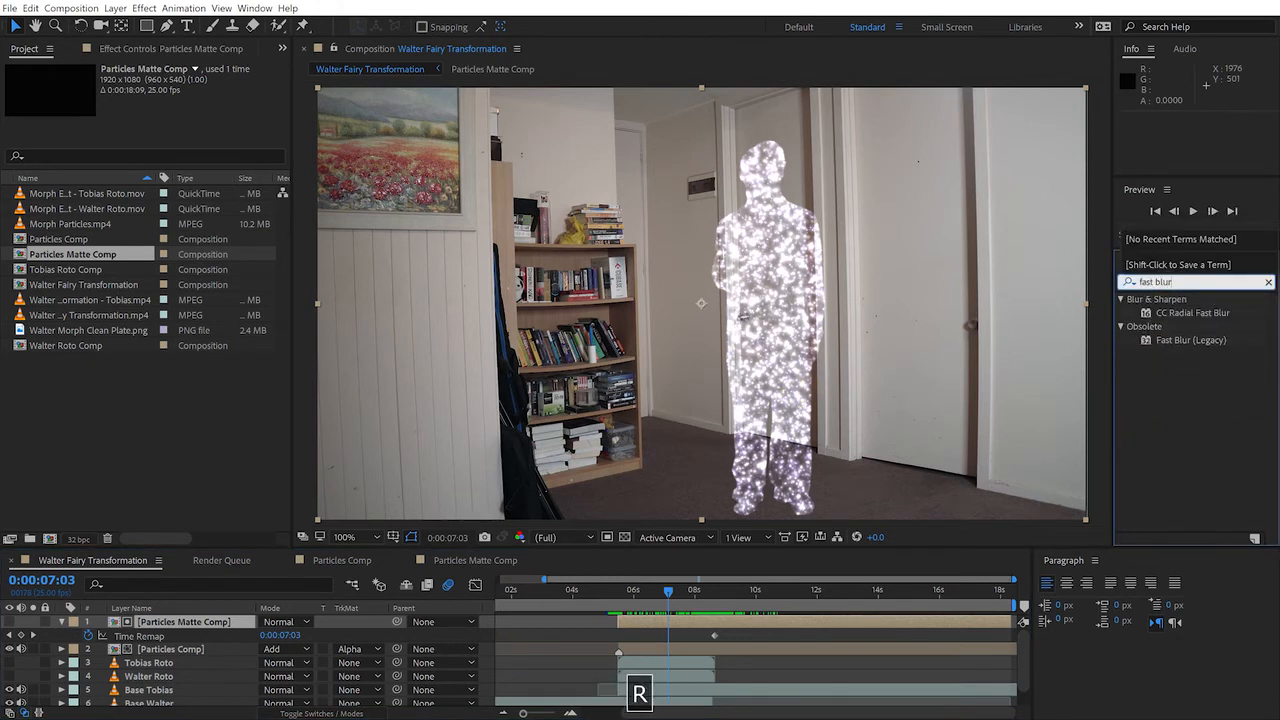
pyautogui.click(1172, 342)
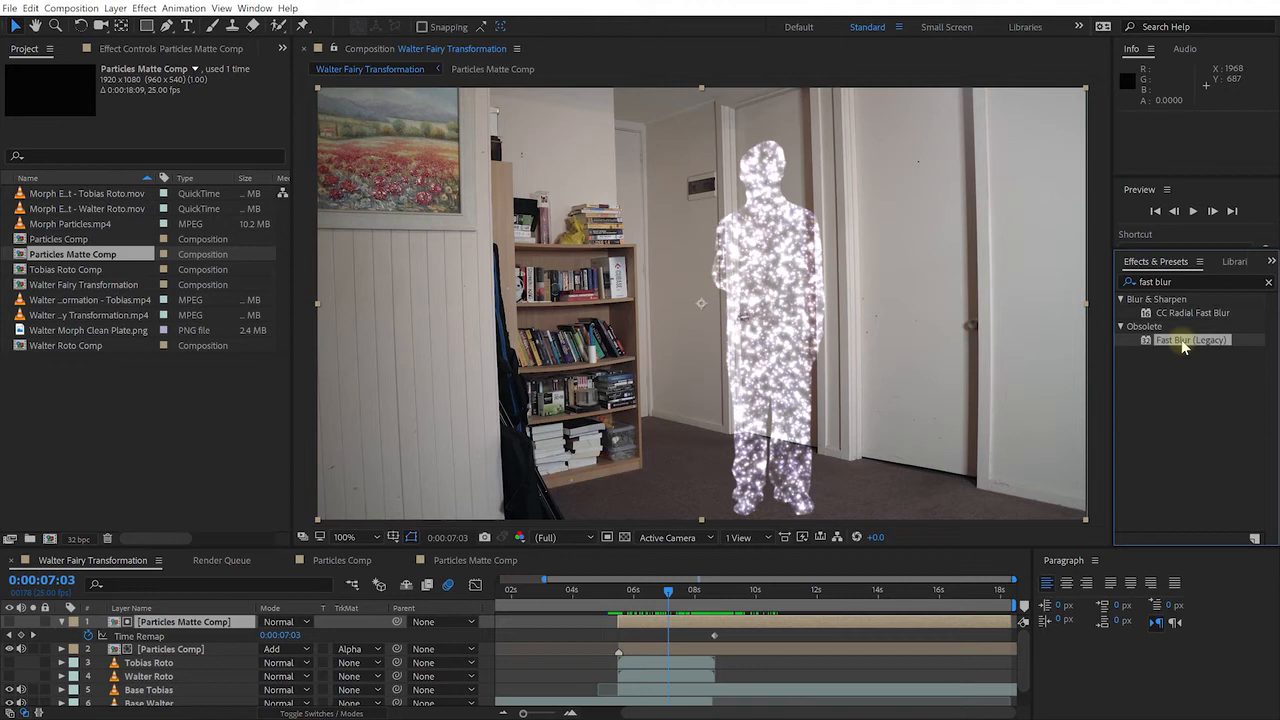
pyautogui.moveTo(1170, 342); pyautogui.dragTo(176, 626)
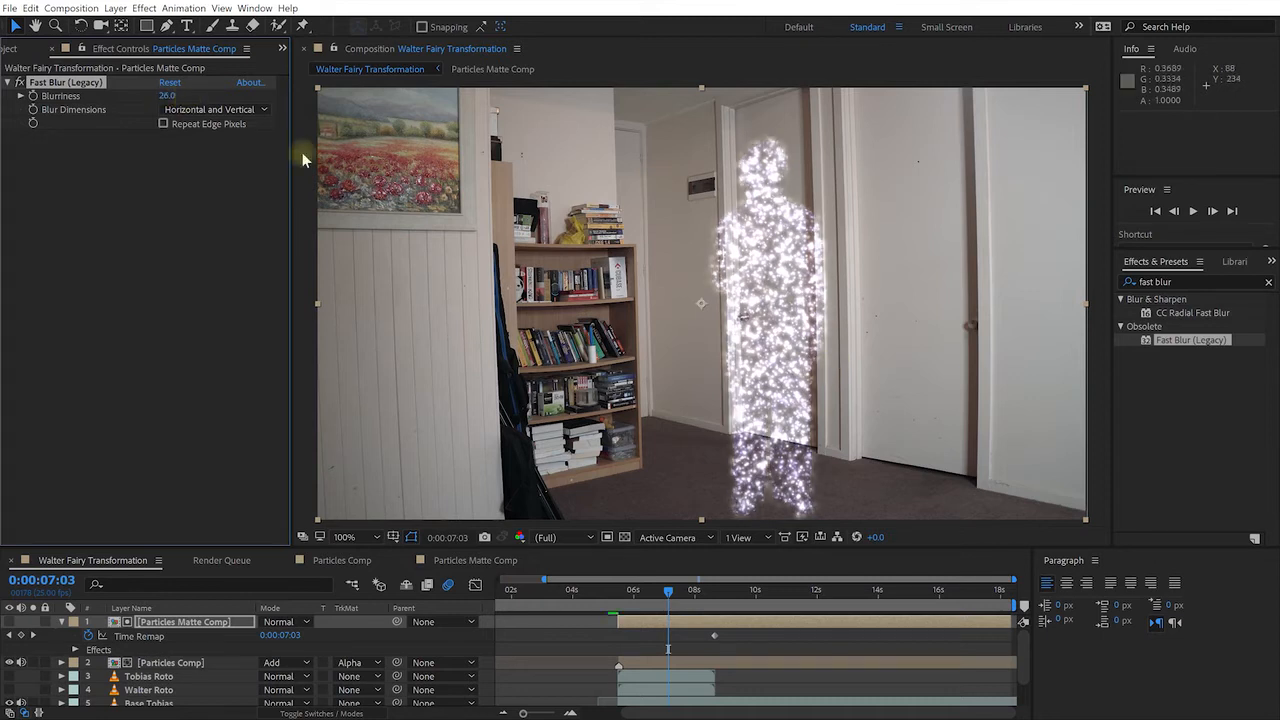
pyautogui.moveTo(174, 98); pyautogui.dragTo(165, 100)
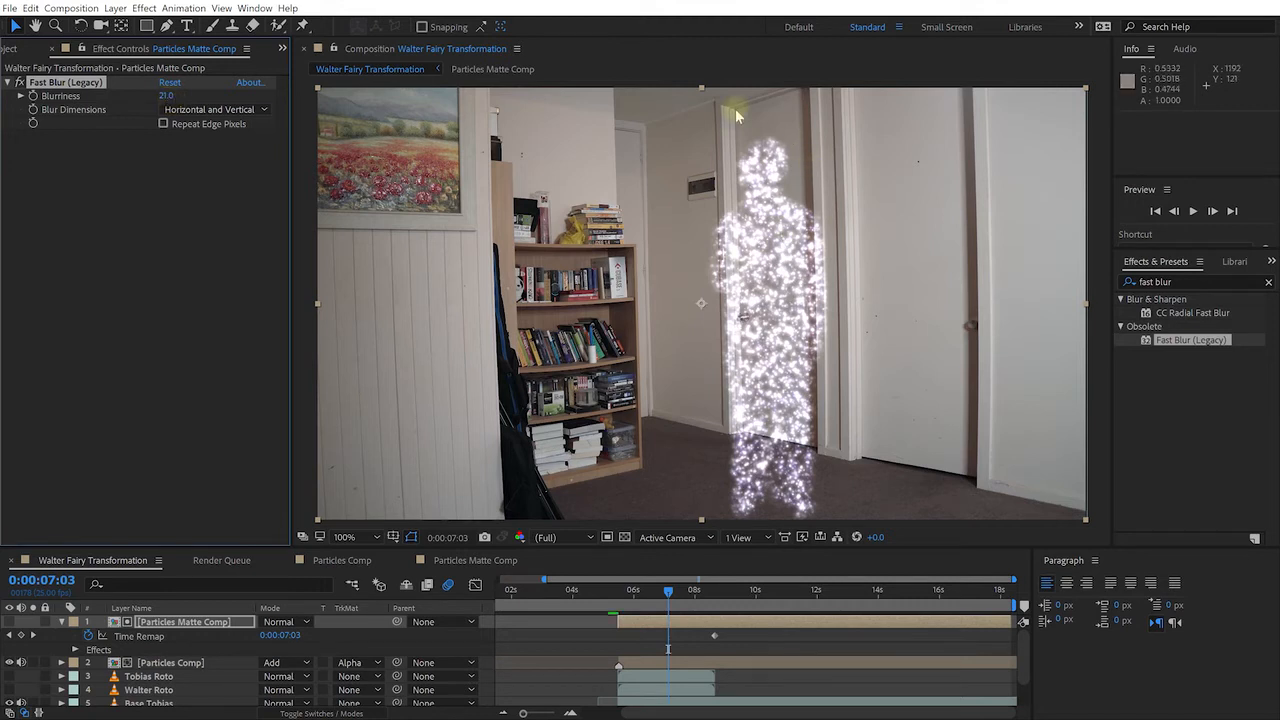
# Preview the transformation and settle on the frame at 0:00:06:24
pyautogui.moveTo(668, 596); pyautogui.dragTo(593, 596)
pyautogui.press('space')
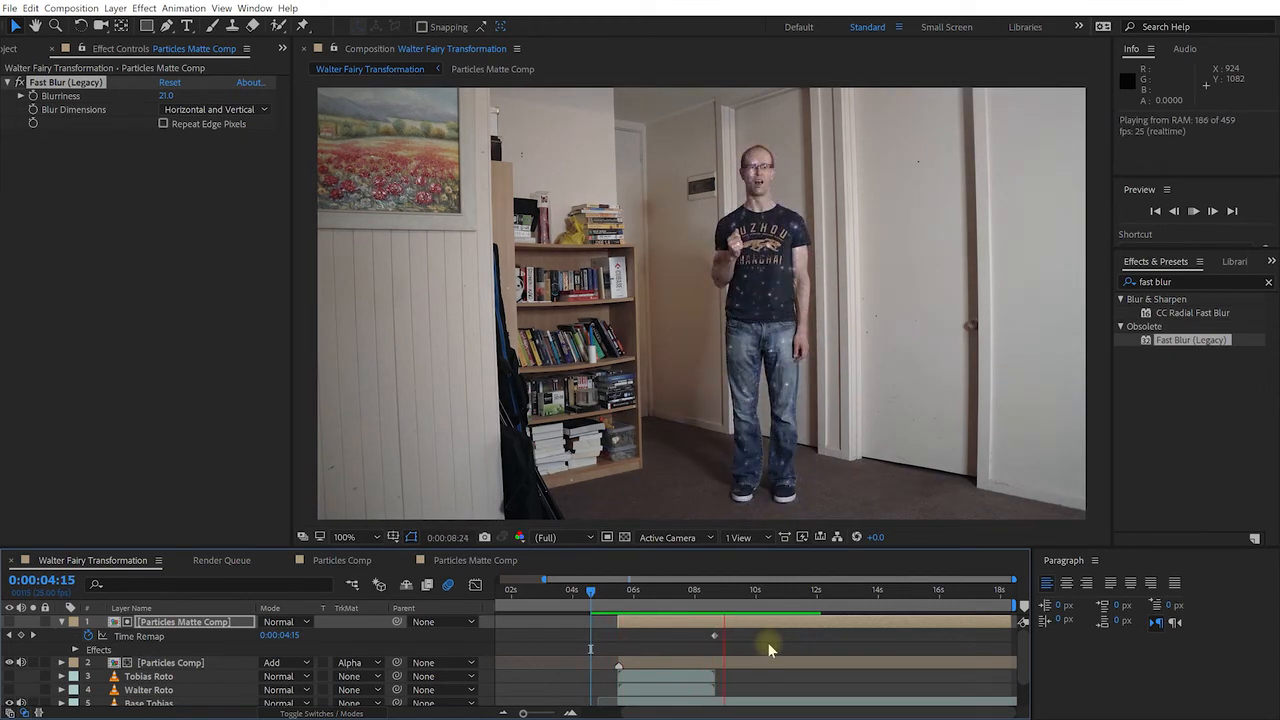
pyautogui.press('space')
pyautogui.moveTo(749, 592); pyautogui.dragTo(670, 599)
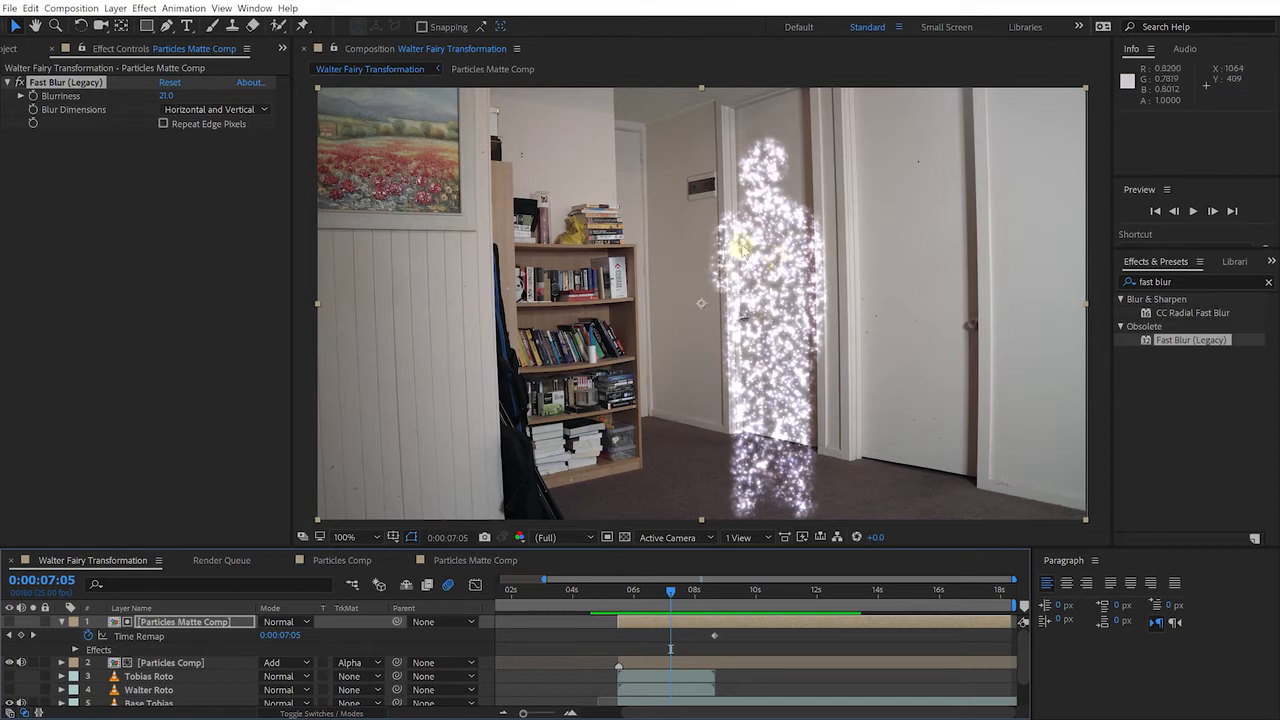
pyautogui.moveTo(670, 589)
pyautogui.mouseDown()
pyautogui.moveTo(688, 589)
pyautogui.moveTo(662, 592)
pyautogui.mouseUp()
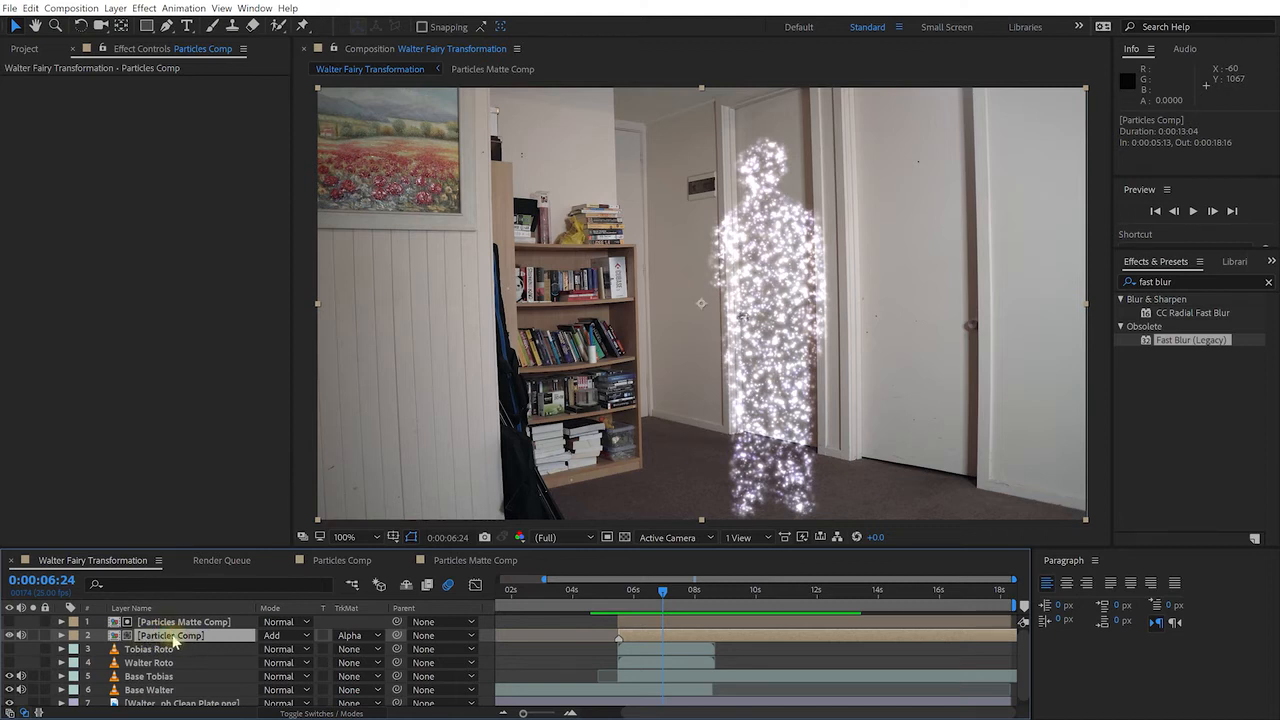
pyautogui.click(168, 622)
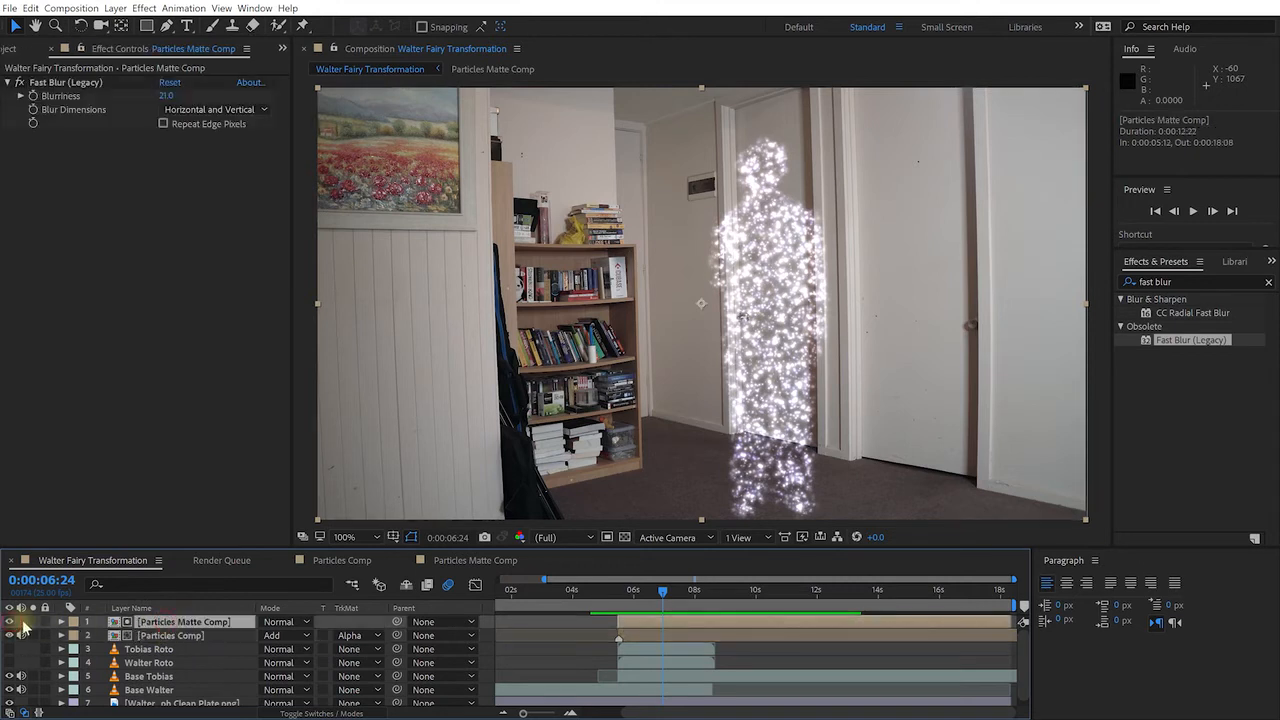
pyautogui.click(10, 622)
pyautogui.click(33, 622)
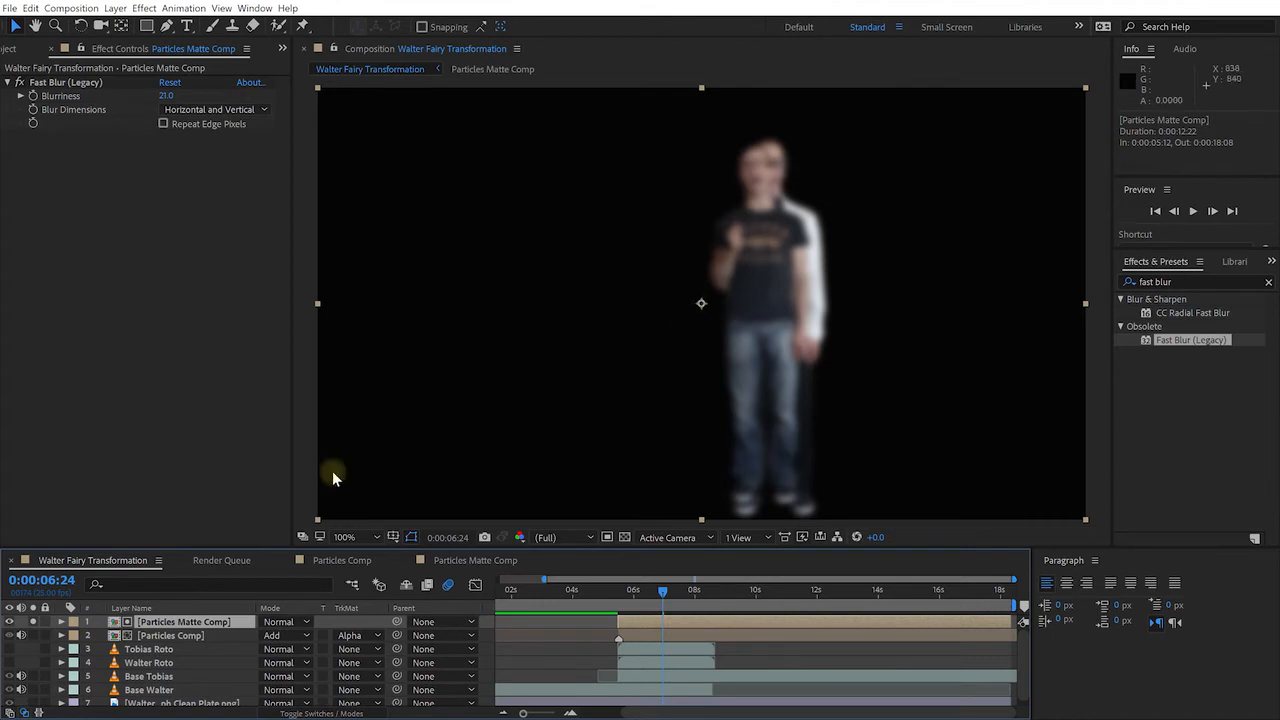
pyautogui.click(30, 622)
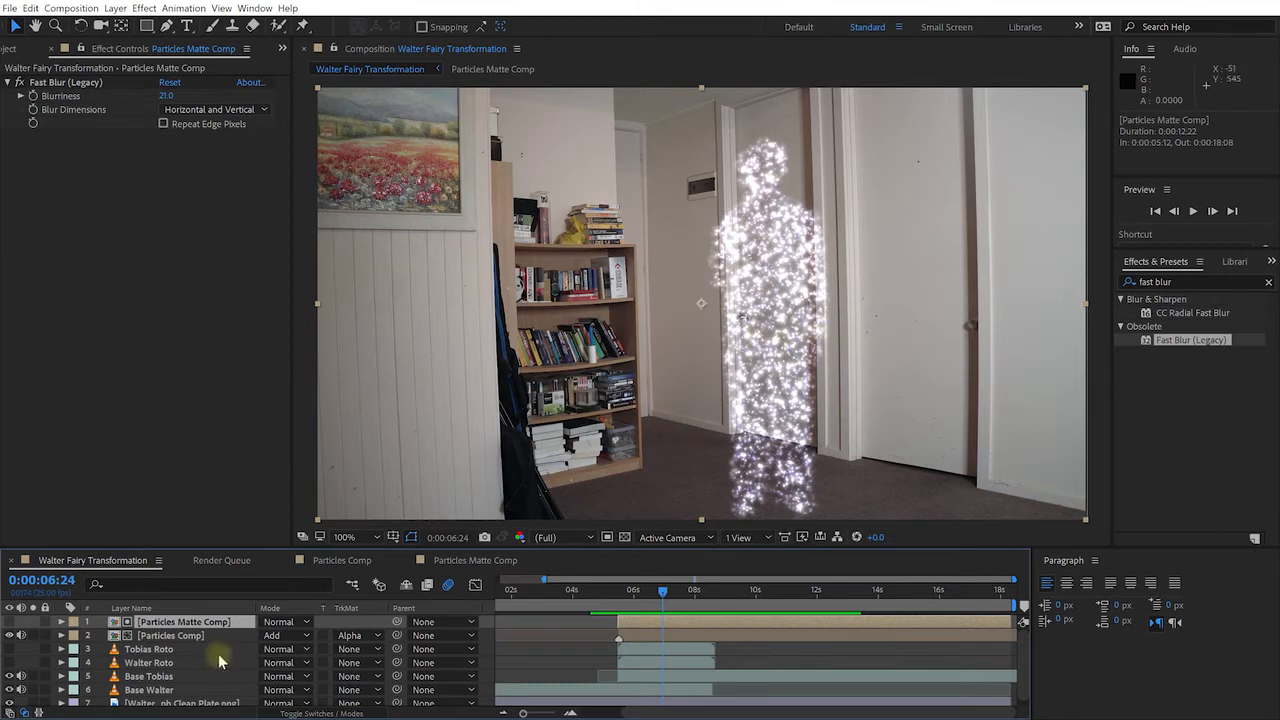
pyautogui.click(186, 637)
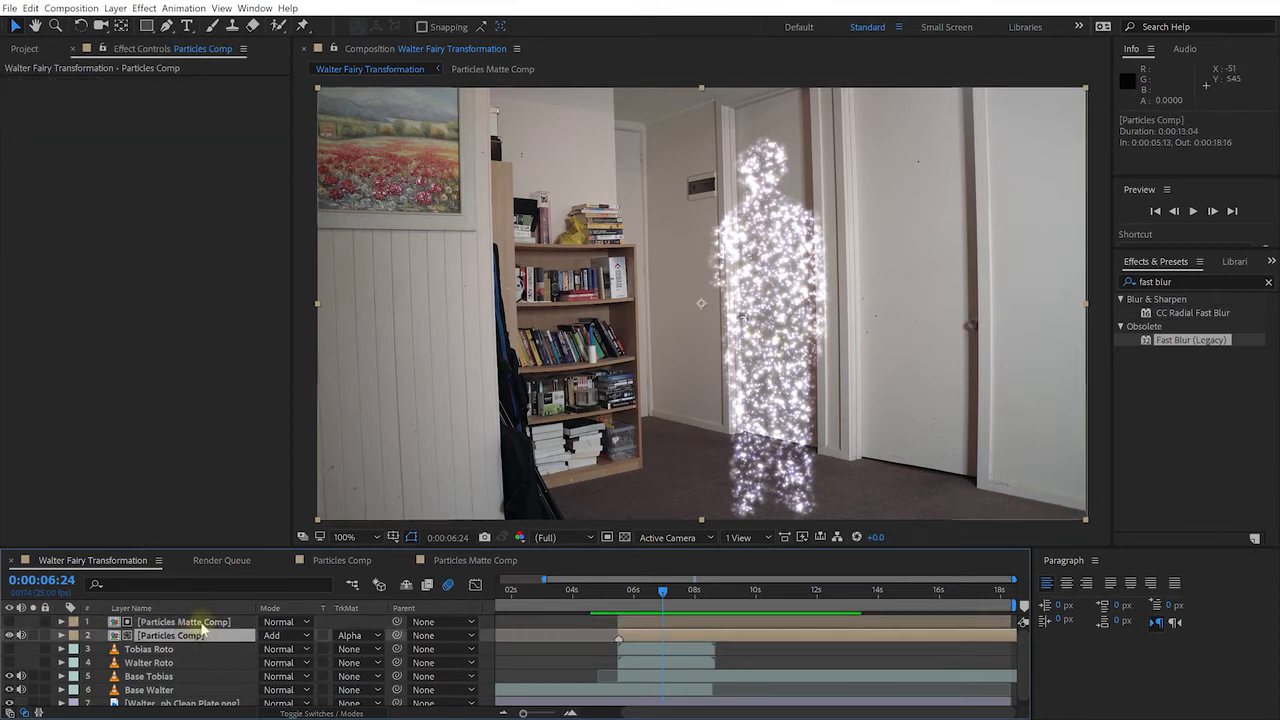
pyautogui.keyDown('shift'); pyautogui.click(200, 622); pyautogui.keyUp('shift')
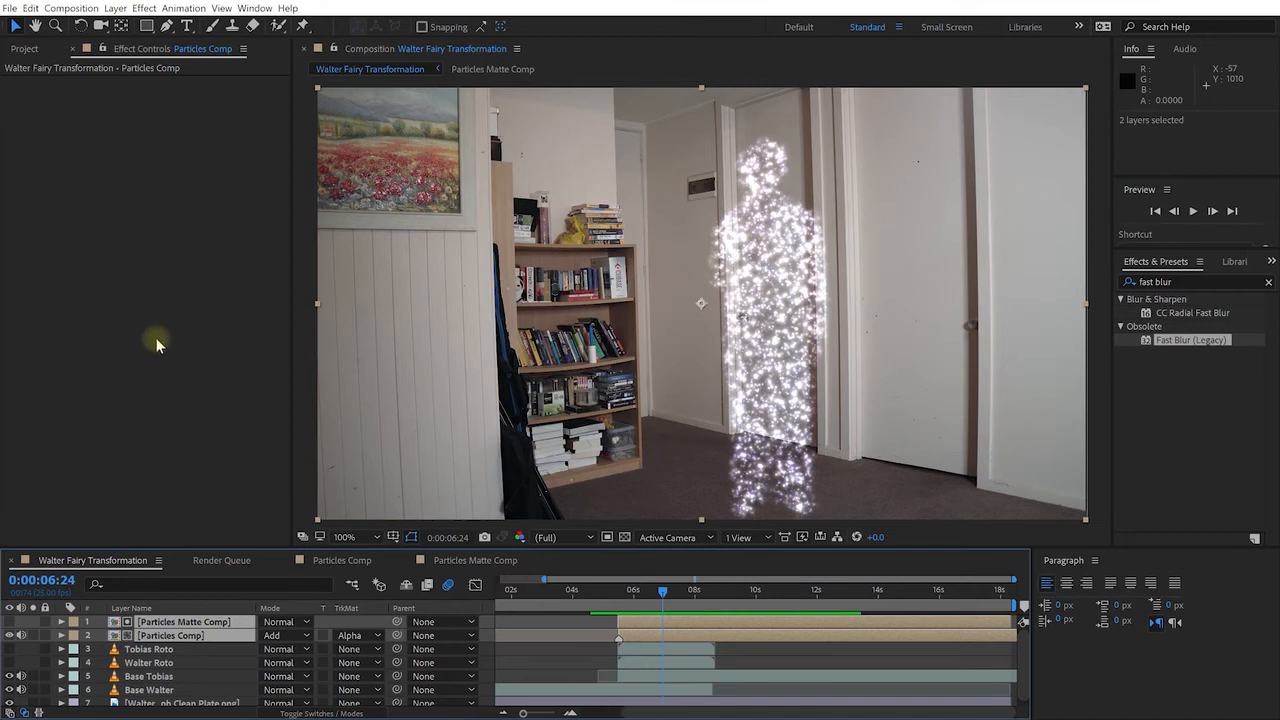
# Precompose both particle layers into a new comp named 'Morph Particles Comp'
pyautogui.click(114, 9)
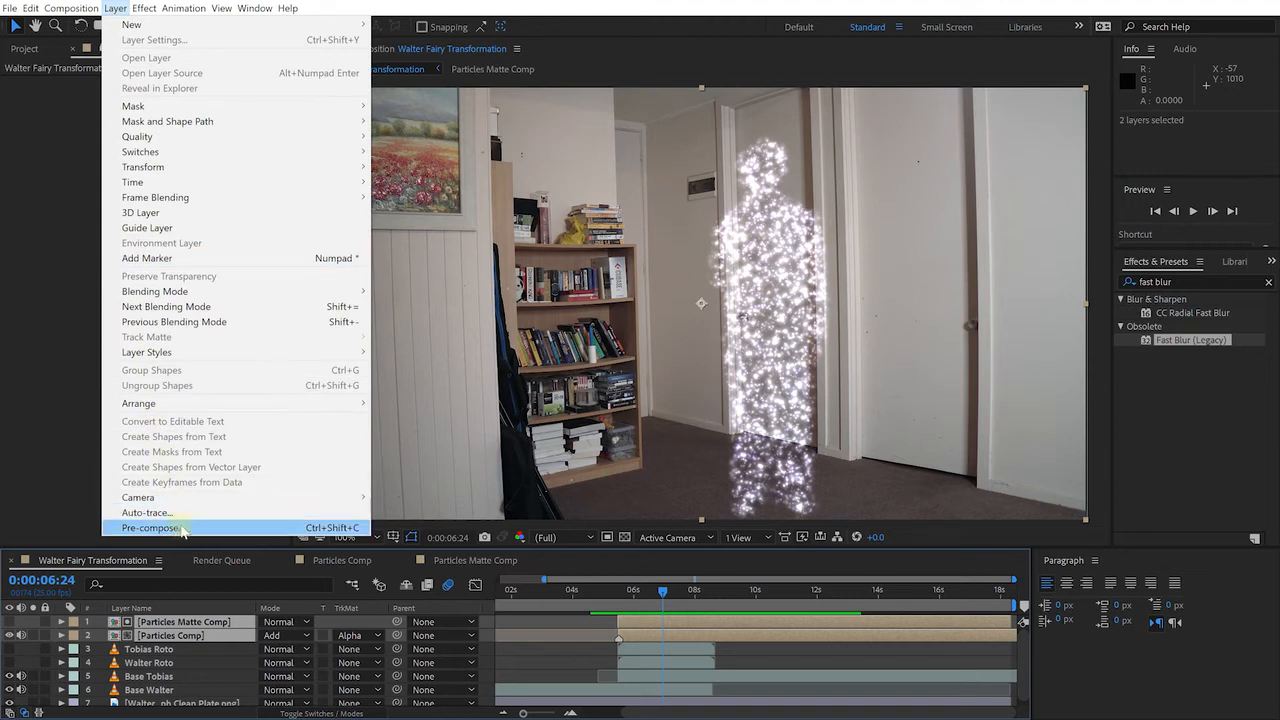
pyautogui.click(249, 528)
pyautogui.write('Morph ')
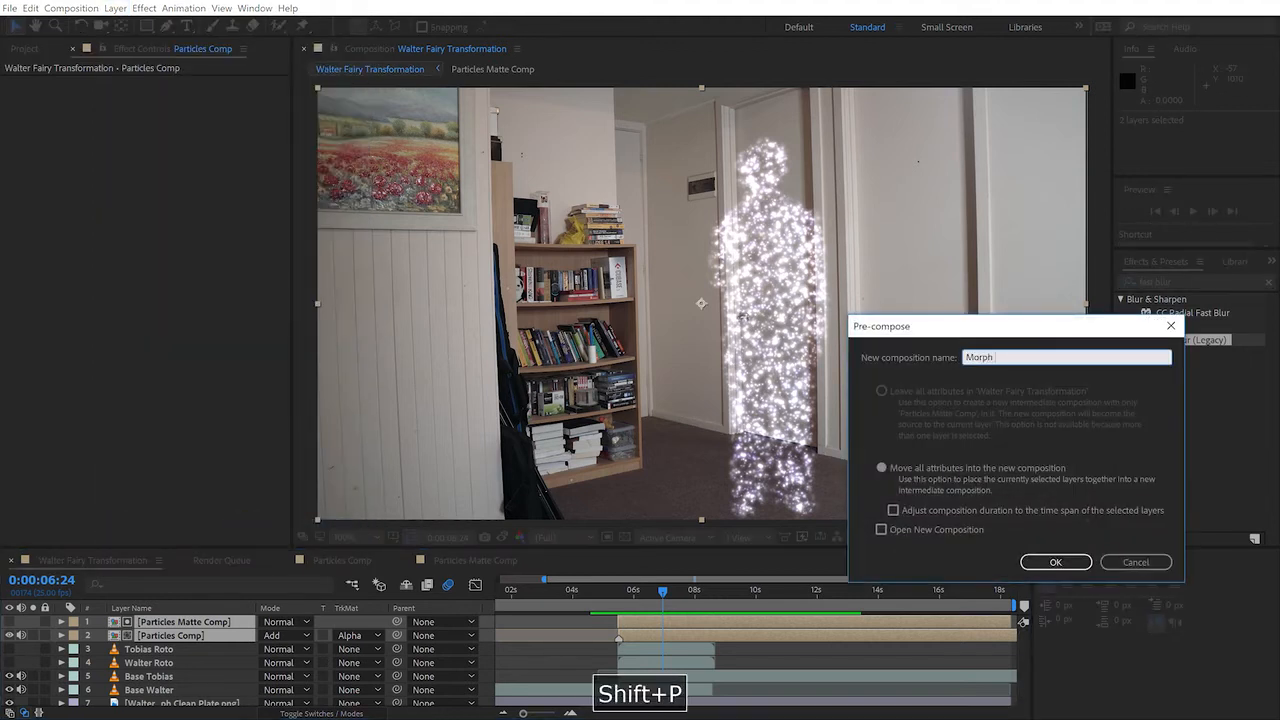
pyautogui.write('Particles Comp')
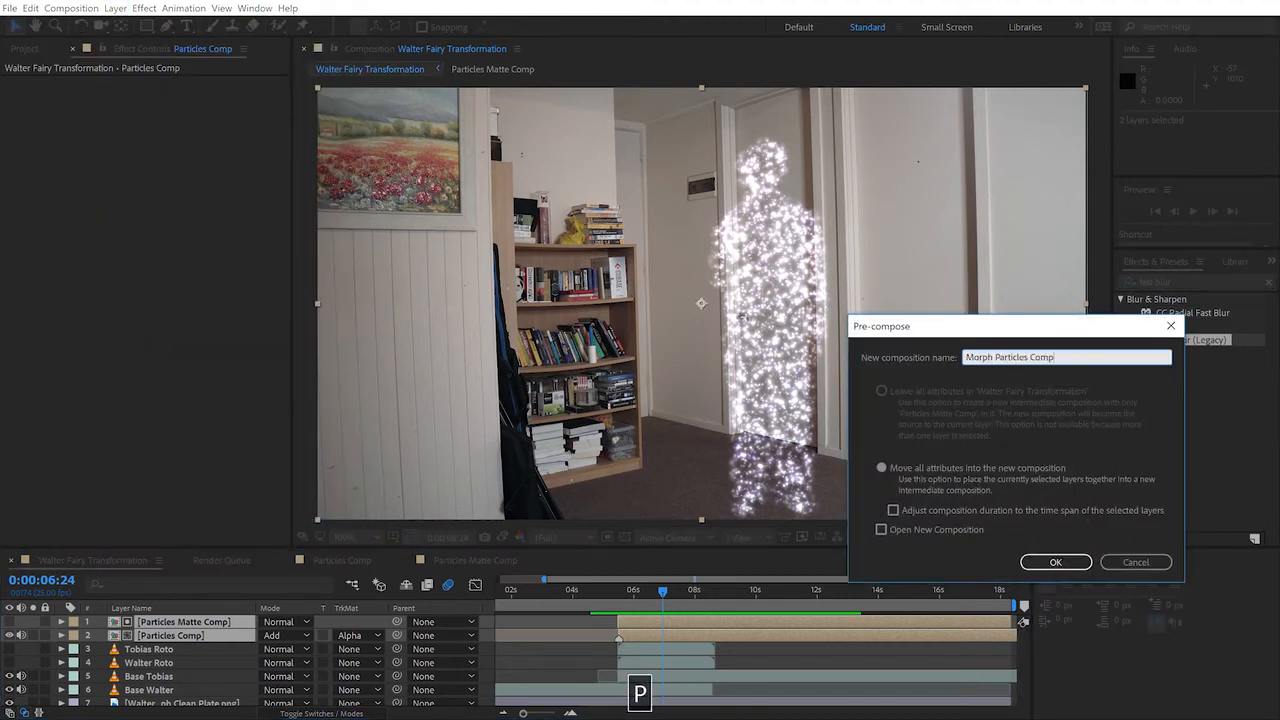
pyautogui.click(1053, 566)
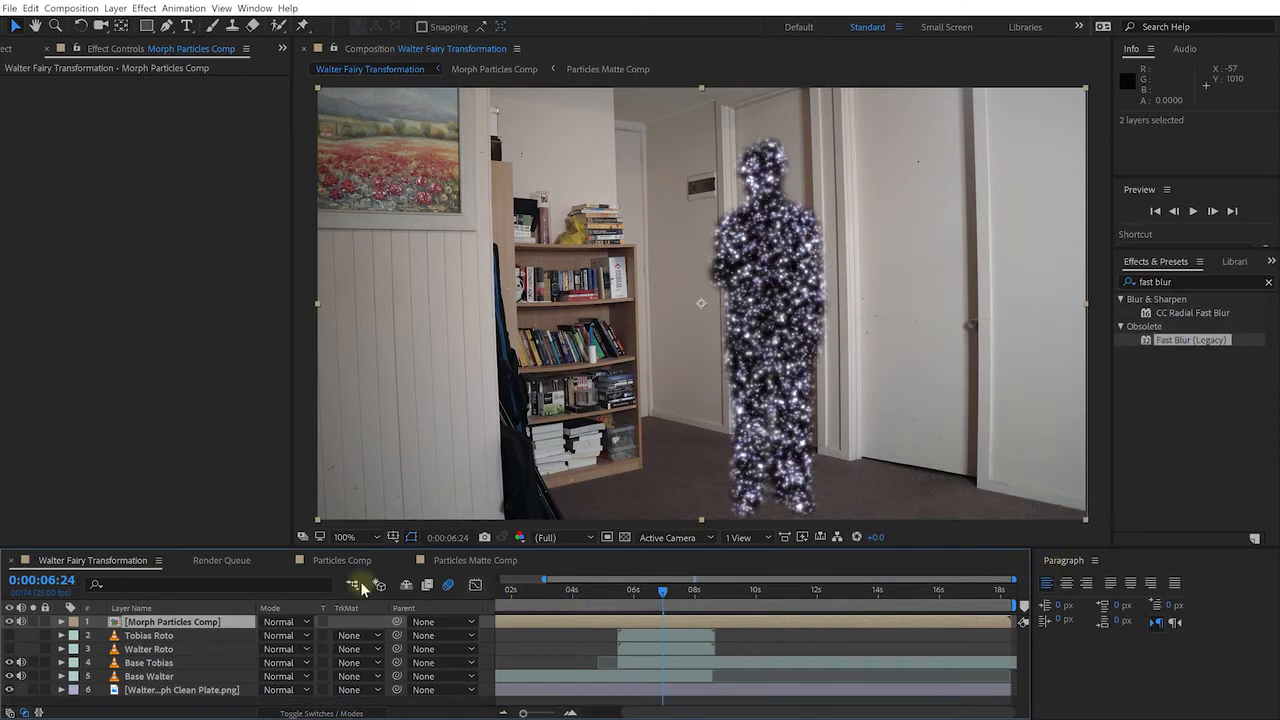
# Set Morph Particles Comp to Add blending, duplicate it, and begin renaming the top copy
pyautogui.click(297, 621)
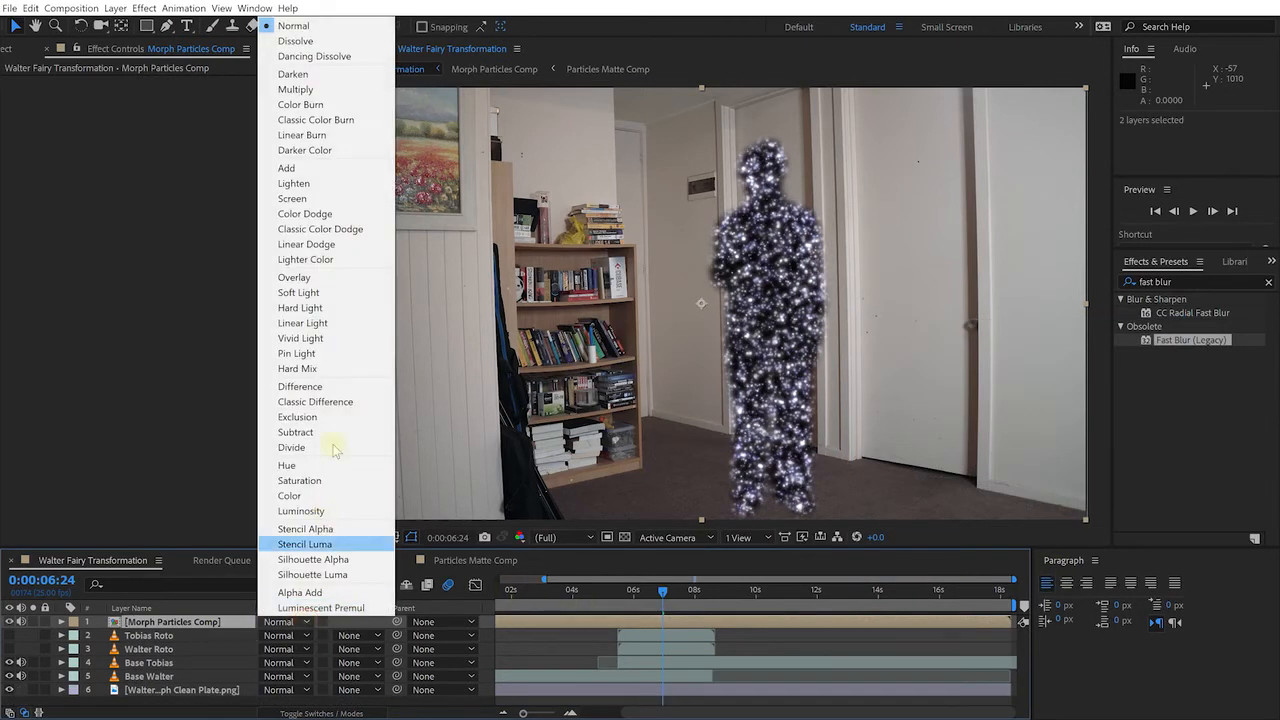
pyautogui.click(325, 170)
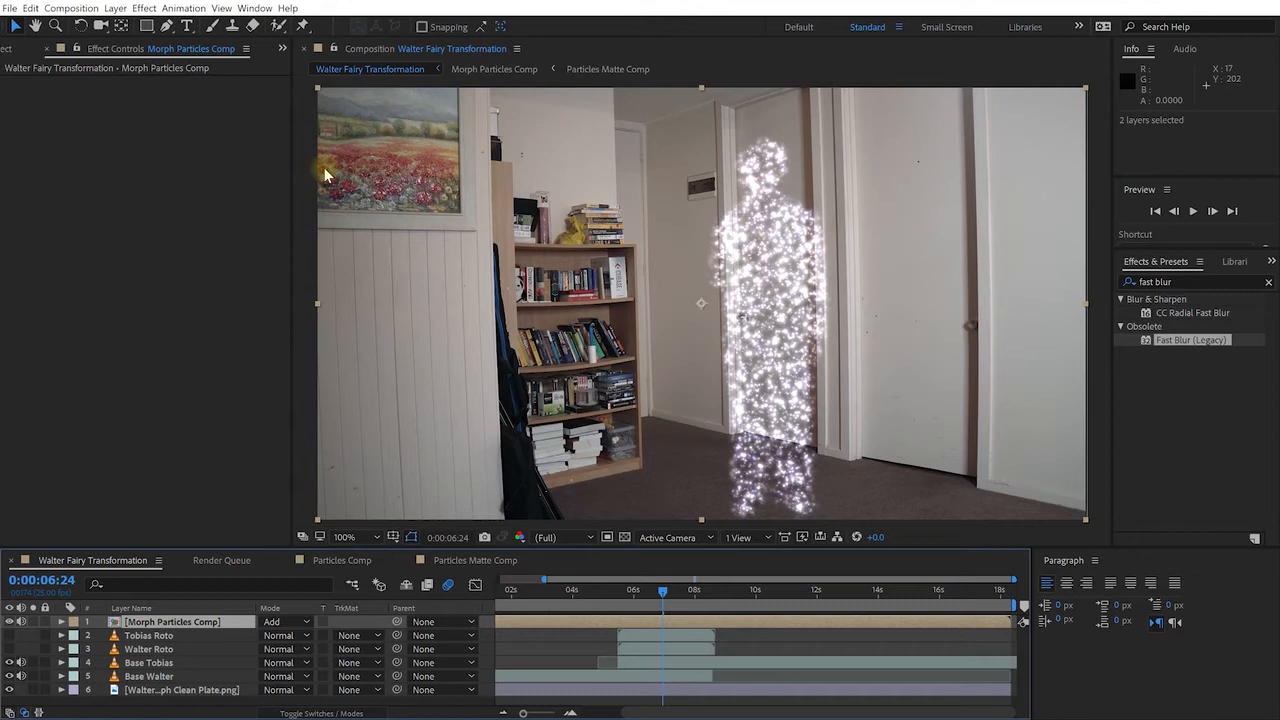
pyautogui.click(185, 622)
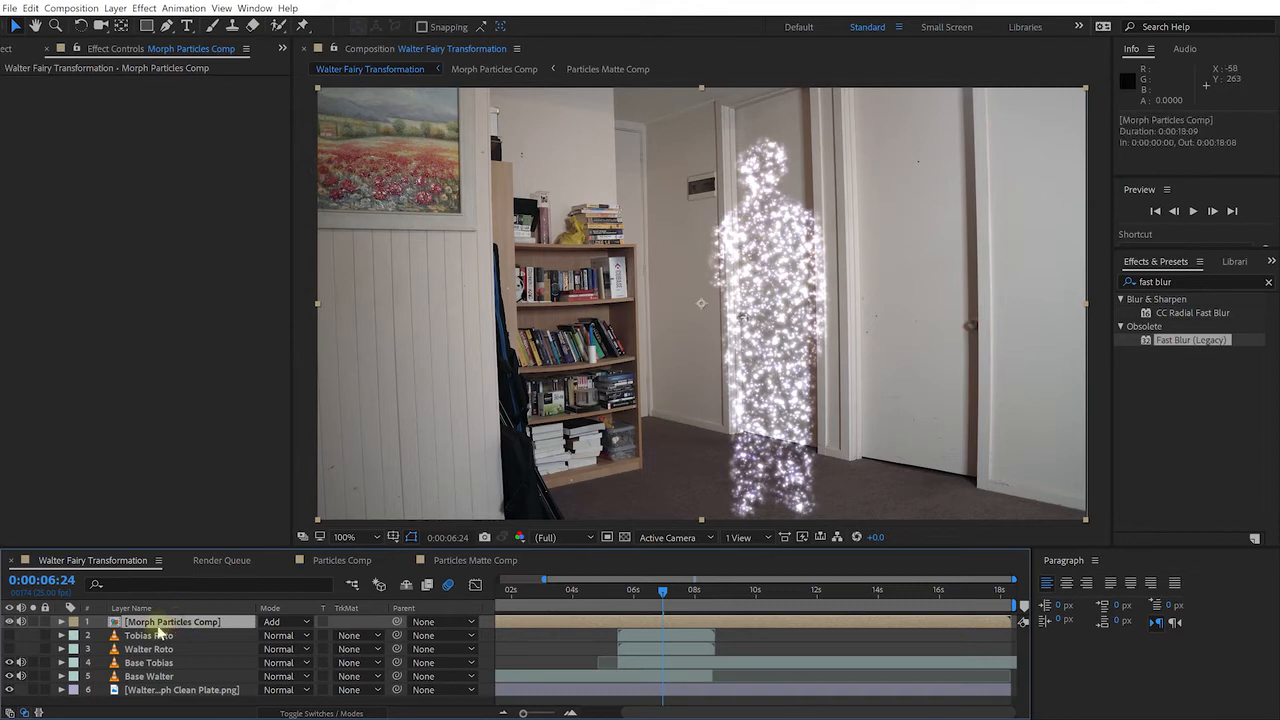
pyautogui.hotkey('ctrl', 'd')
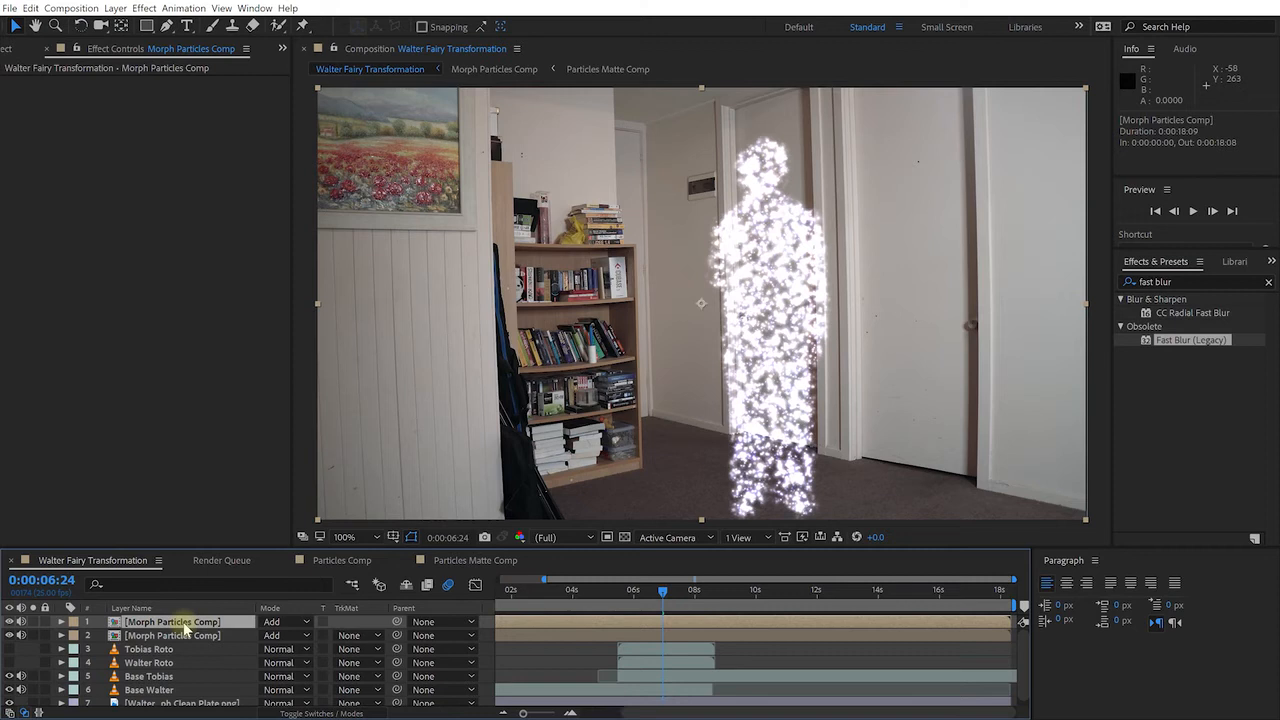
pyautogui.press('Return')
# Name the top copy 'Particles Shine' and apply Radial Blur to it
pyautogui.write('Particles Shin')
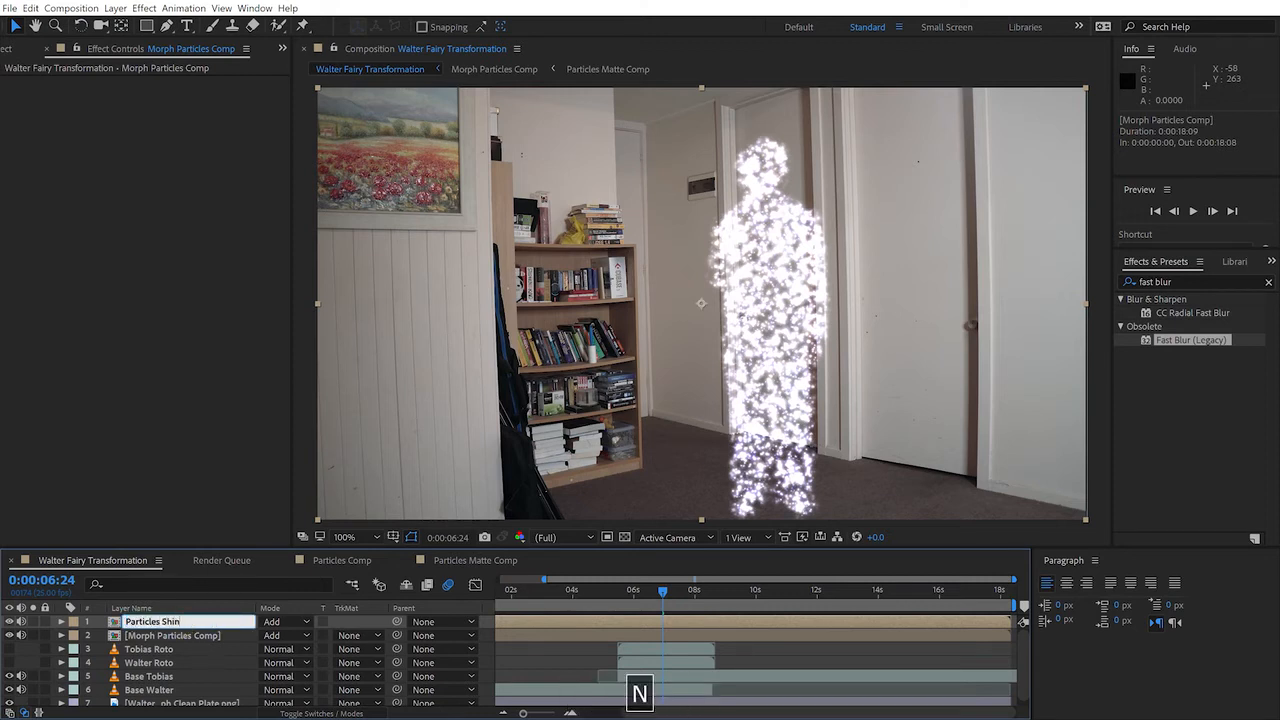
pyautogui.write('e')
pyautogui.press('Return')
pyautogui.click(1185, 281)
pyautogui.click(1185, 281)
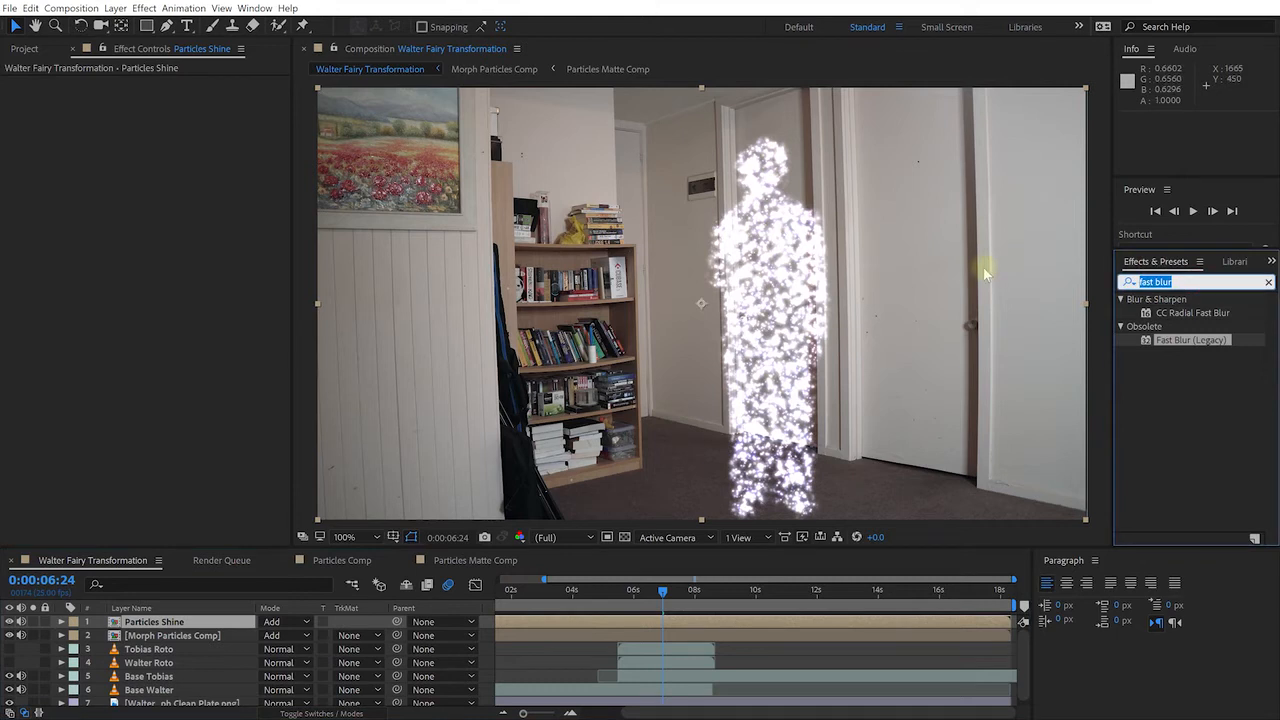
pyautogui.write('radial blu')
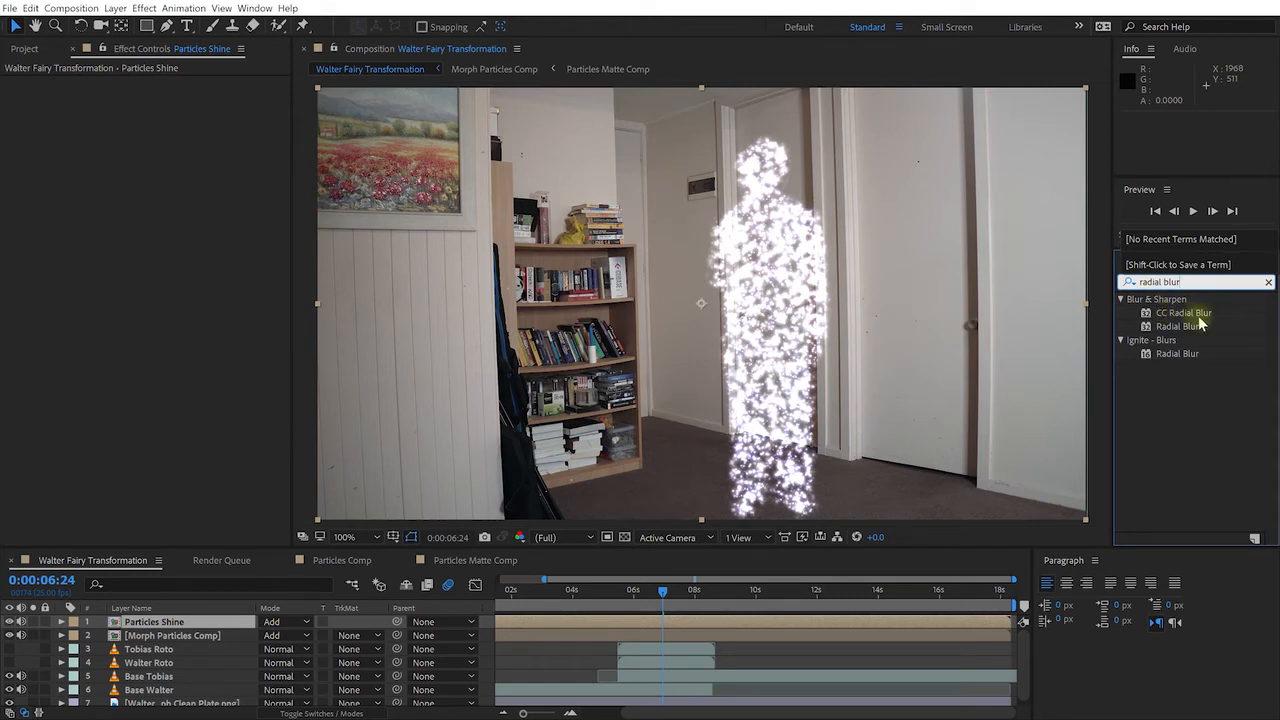
pyautogui.click(1177, 327)
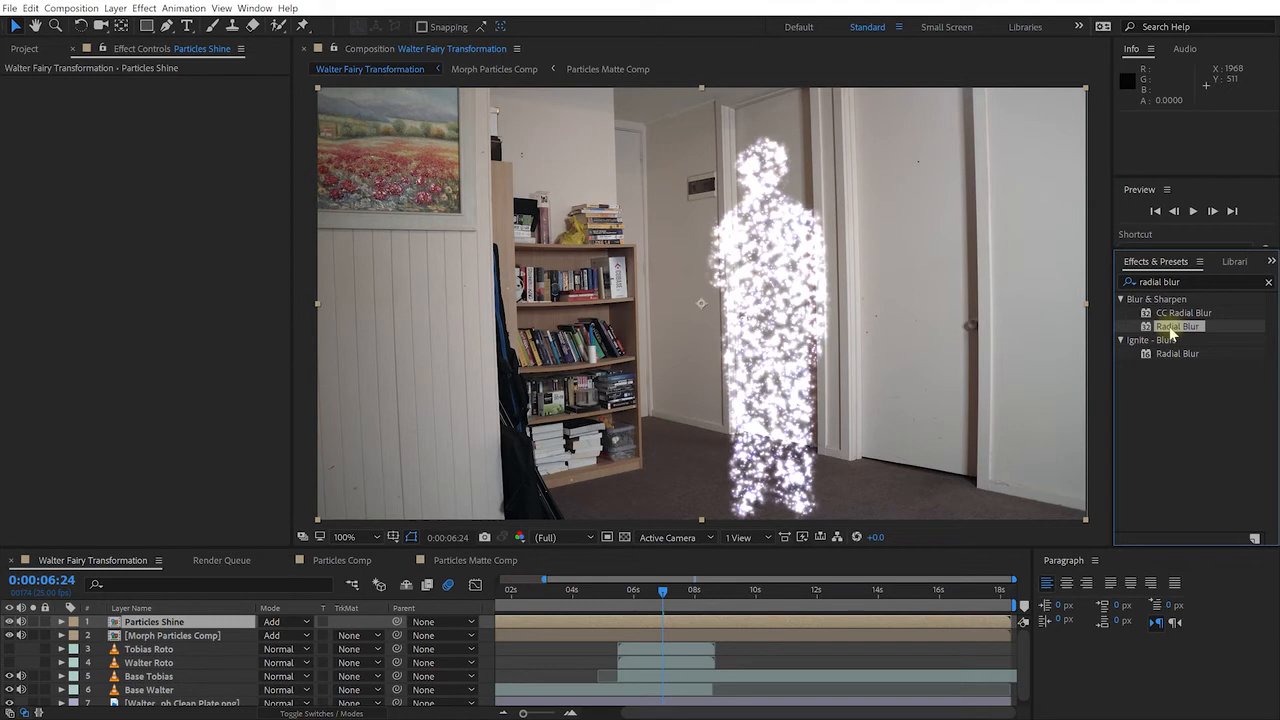
pyautogui.moveTo(1169, 326); pyautogui.dragTo(158, 626)
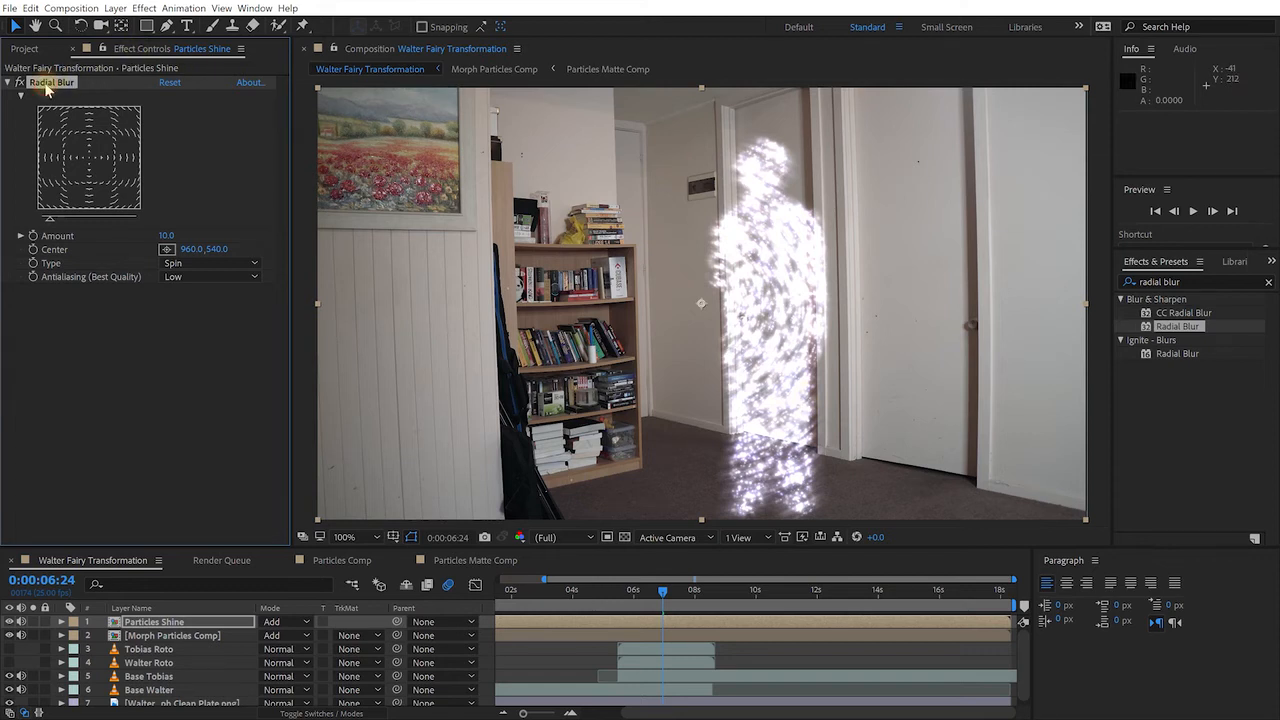
# Set the Radial Blur to Zoom type, Amount 202, centred on the figure's head
pyautogui.click(184, 266)
pyautogui.click(211, 296)
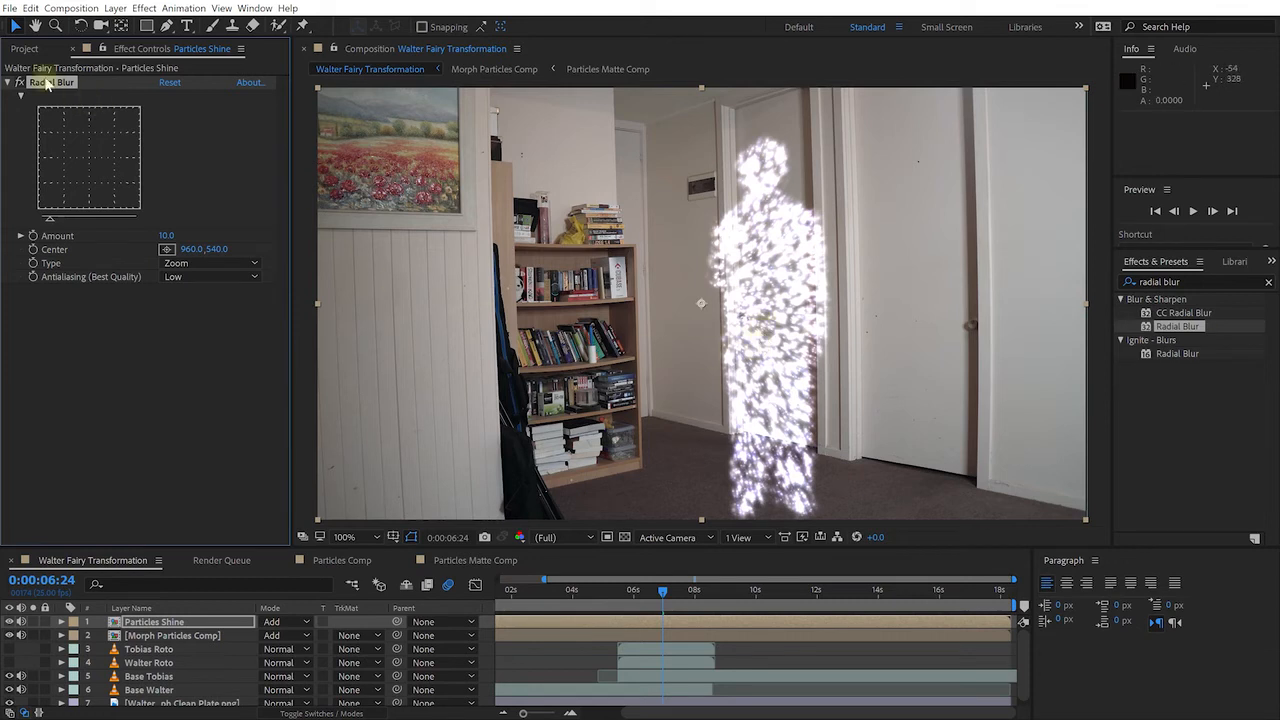
pyautogui.moveTo(165, 235); pyautogui.dragTo(261, 244)
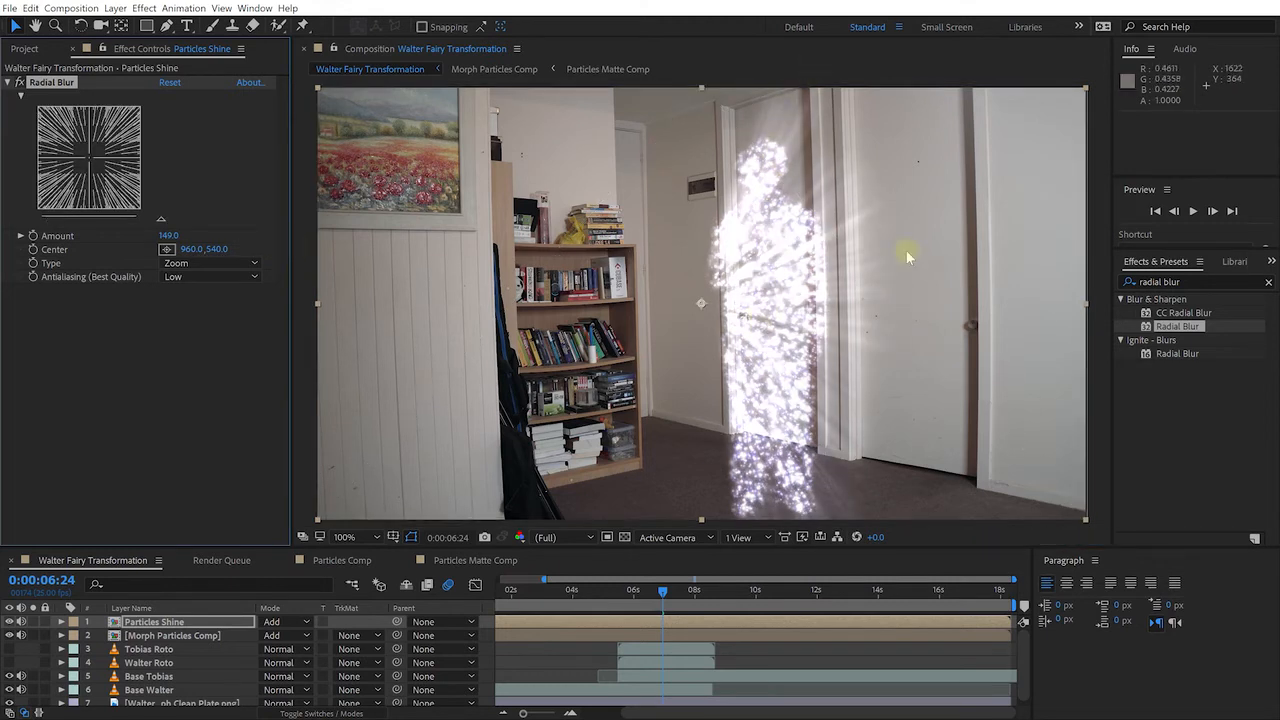
pyautogui.moveTo(166, 236); pyautogui.dragTo(181, 236)
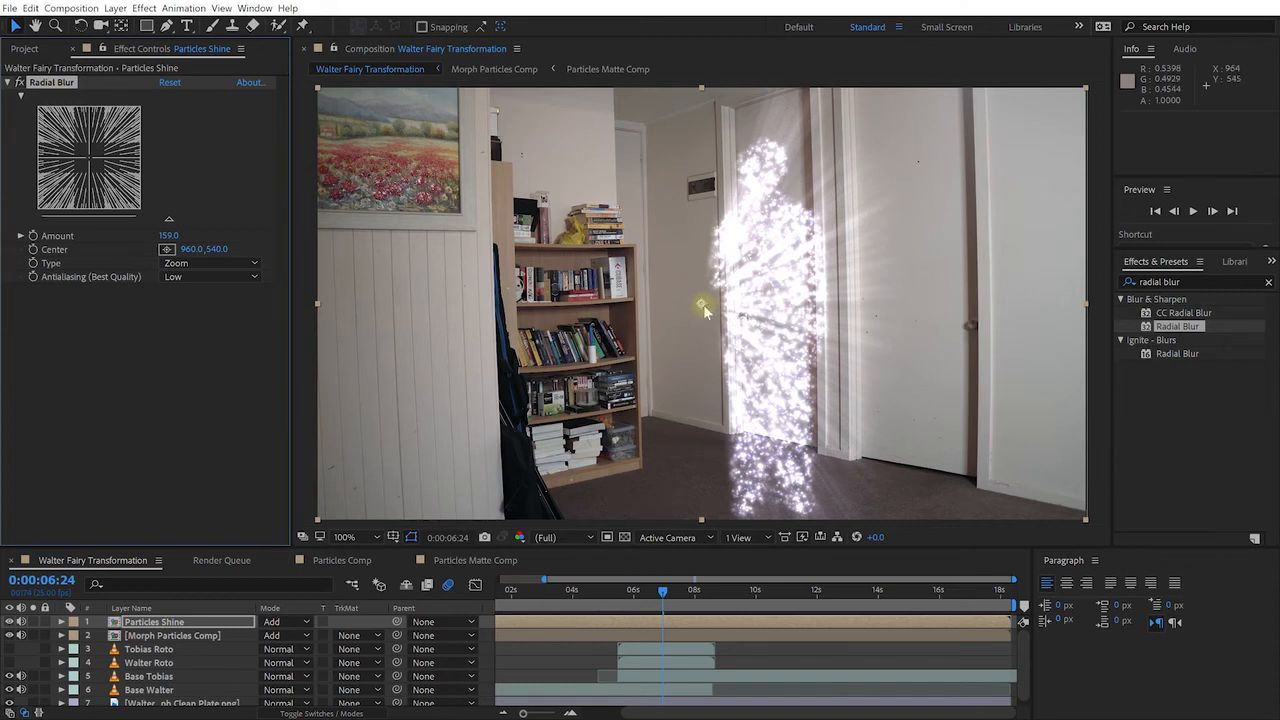
pyautogui.moveTo(701, 308); pyautogui.dragTo(782, 257)
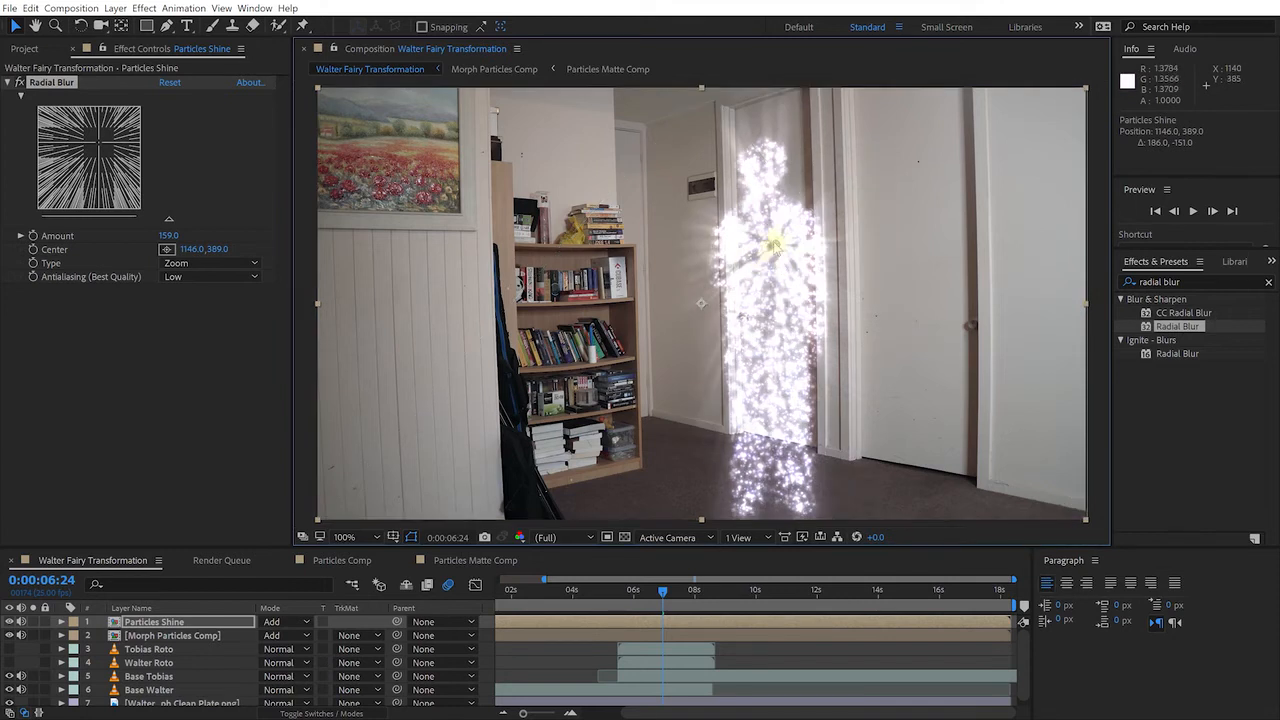
pyautogui.click(167, 249)
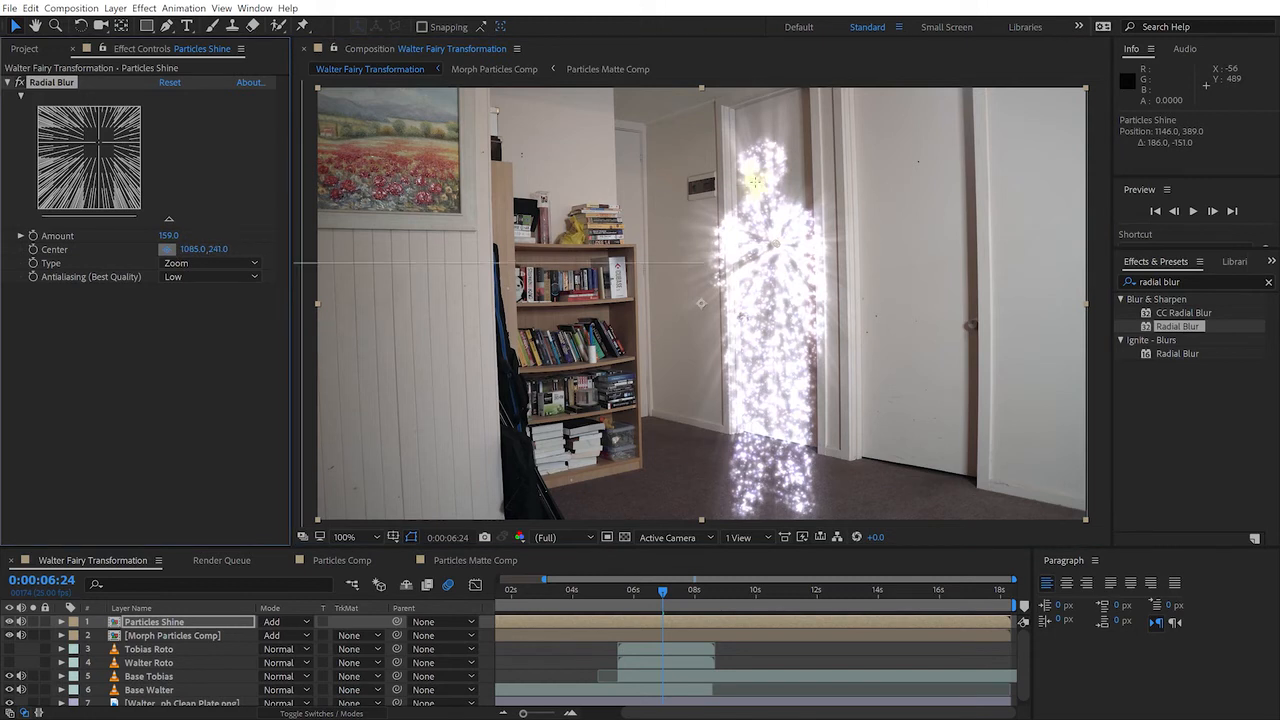
pyautogui.click(764, 172)
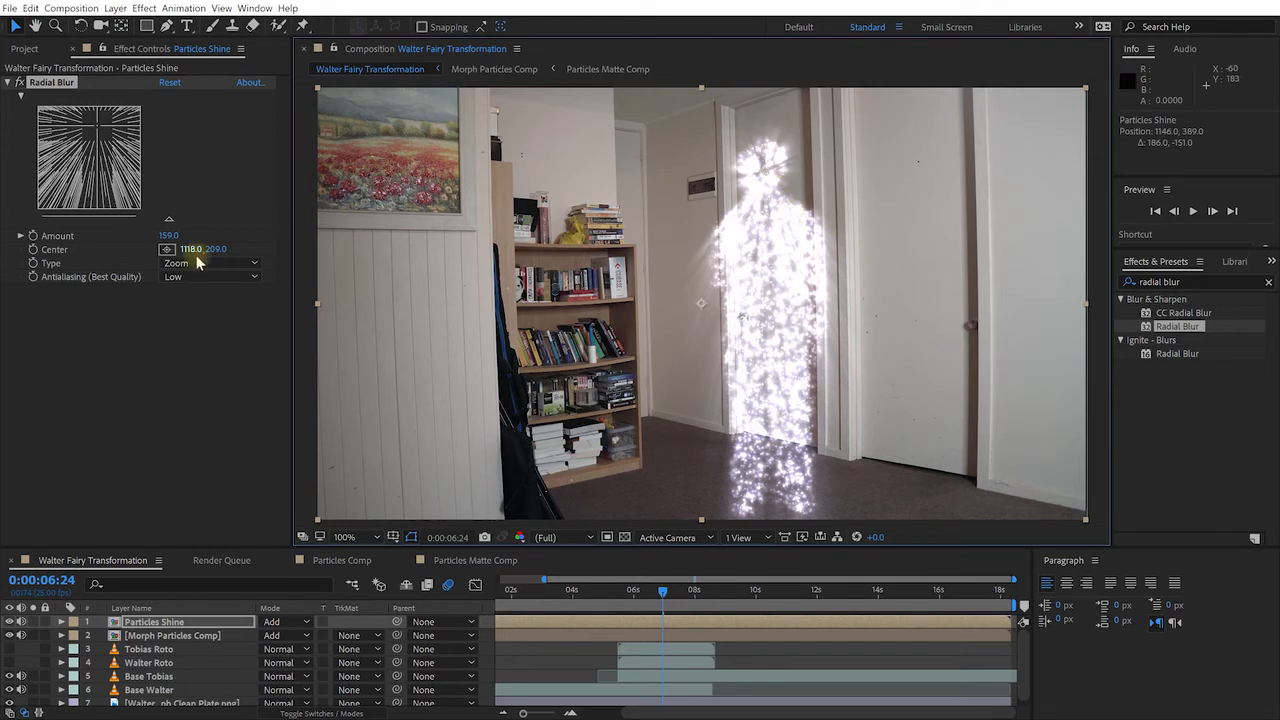
pyautogui.moveTo(168, 236); pyautogui.dragTo(206, 237)
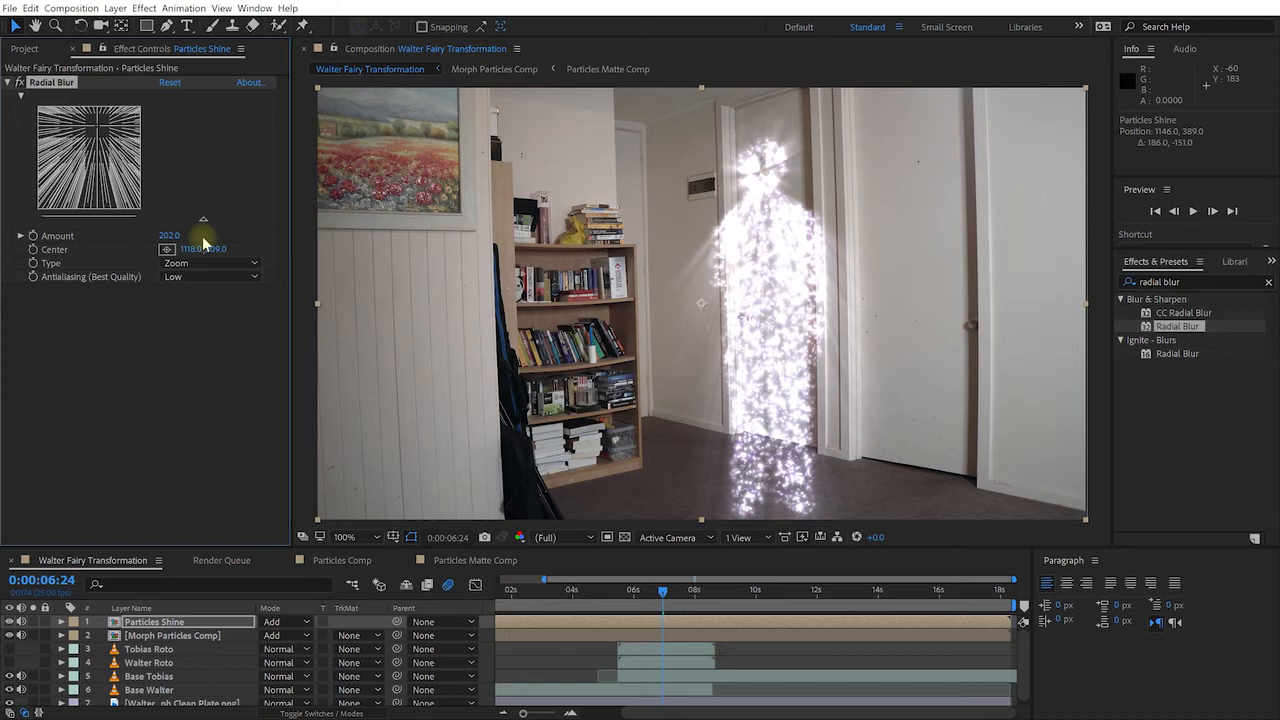
pyautogui.moveTo(657, 595)
pyautogui.mouseDown()
pyautogui.moveTo(623, 602)
pyautogui.moveTo(668, 595)
pyautogui.mouseUp()
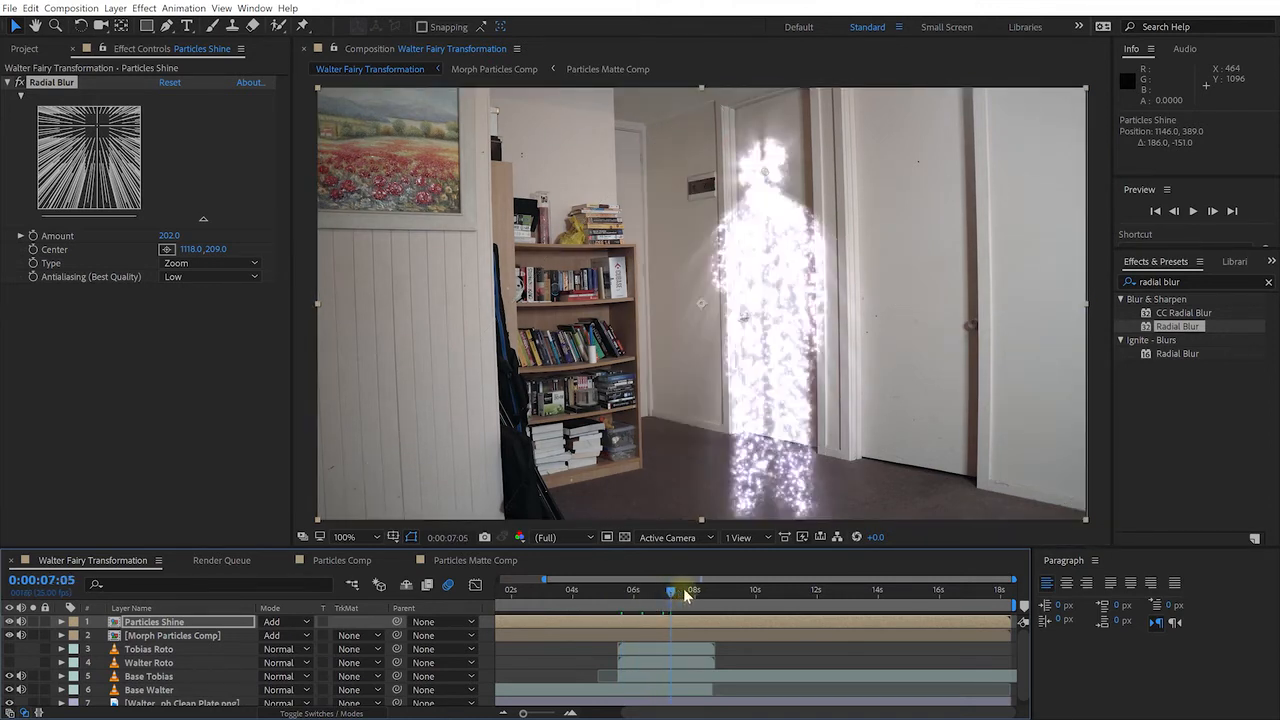
# At 5:12, set the Radial Blur Center to 1118,199
pyautogui.moveTo(677, 591); pyautogui.dragTo(692, 585)
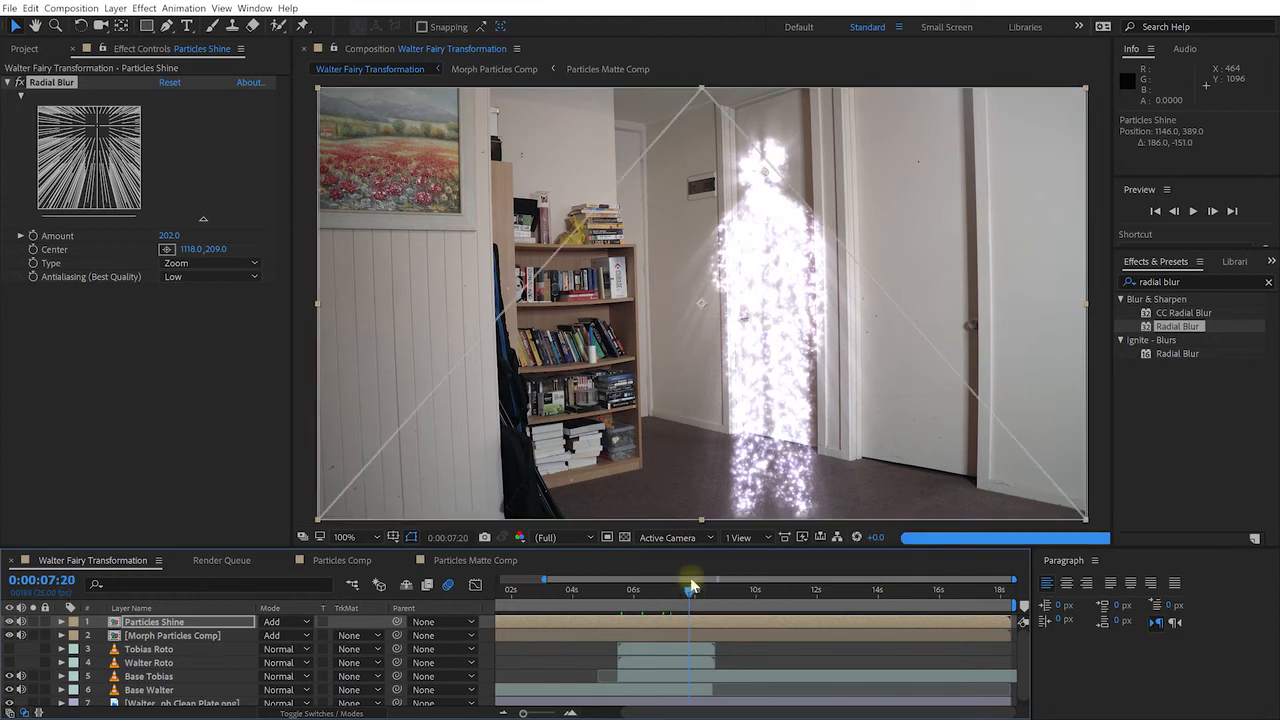
pyautogui.moveTo(690, 596); pyautogui.dragTo(664, 591)
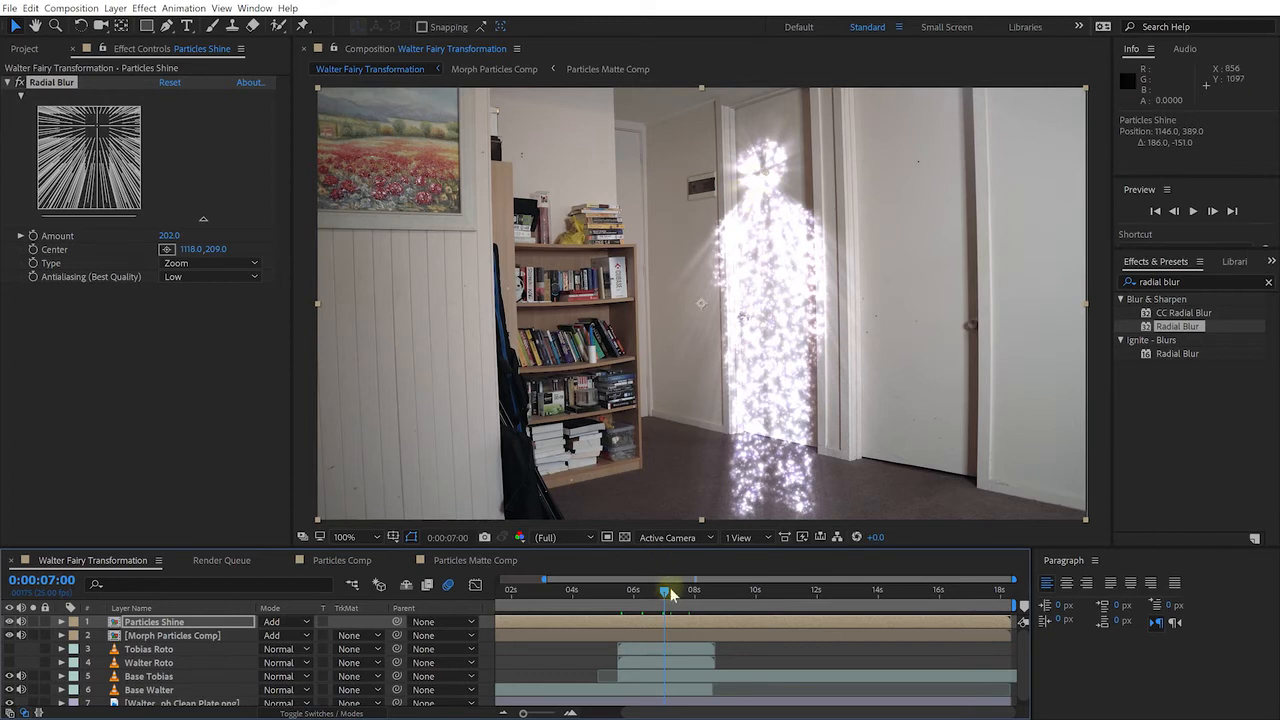
pyautogui.moveTo(668, 591); pyautogui.dragTo(683, 594)
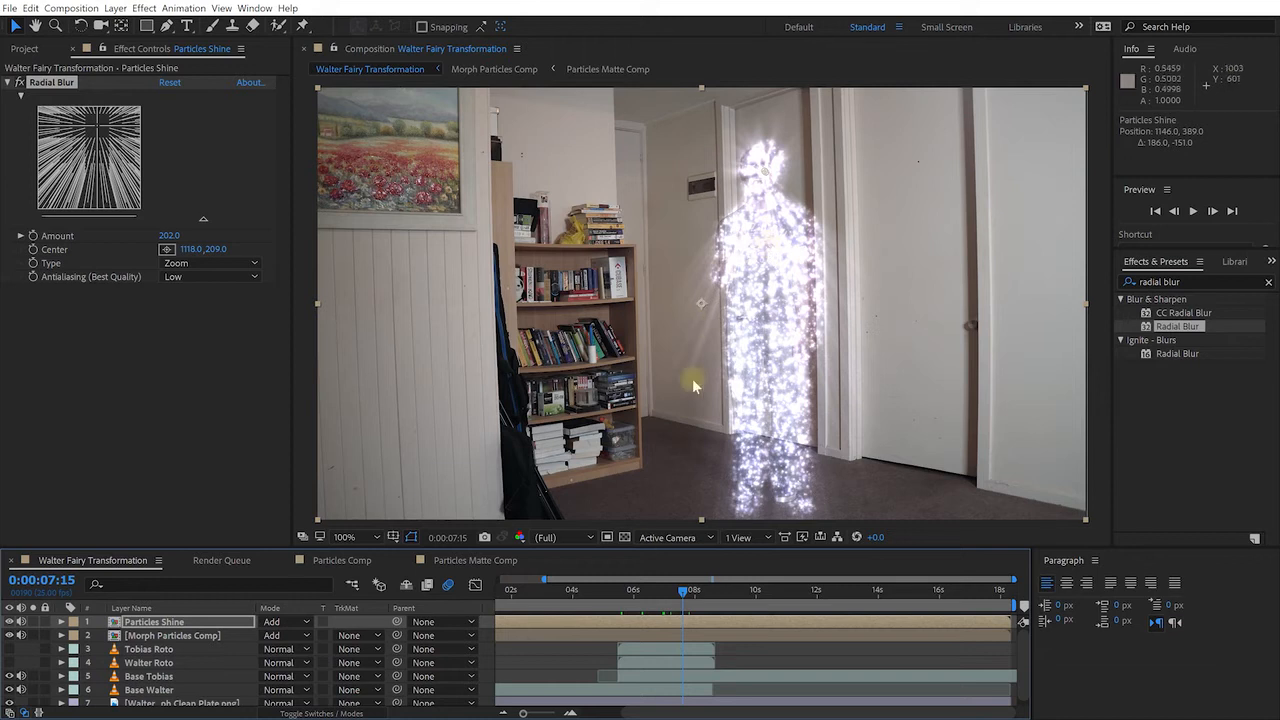
pyautogui.moveTo(668, 595); pyautogui.dragTo(620, 596)
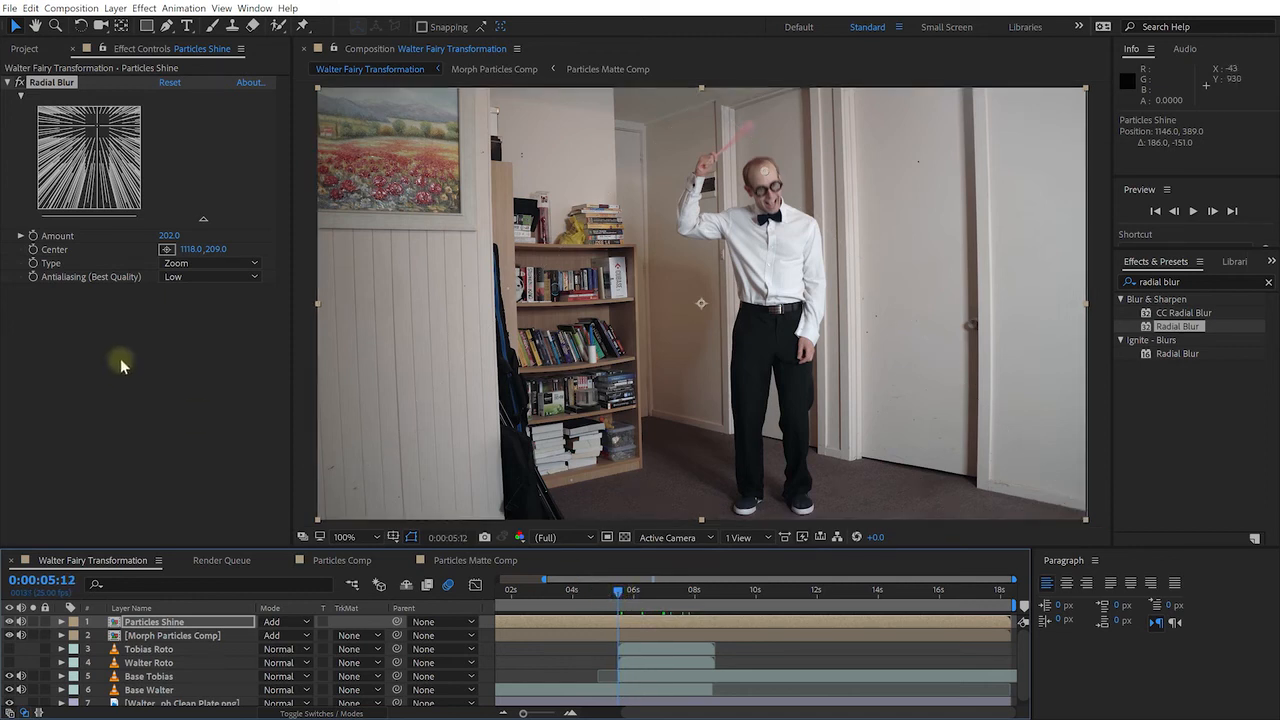
pyautogui.click(54, 249)
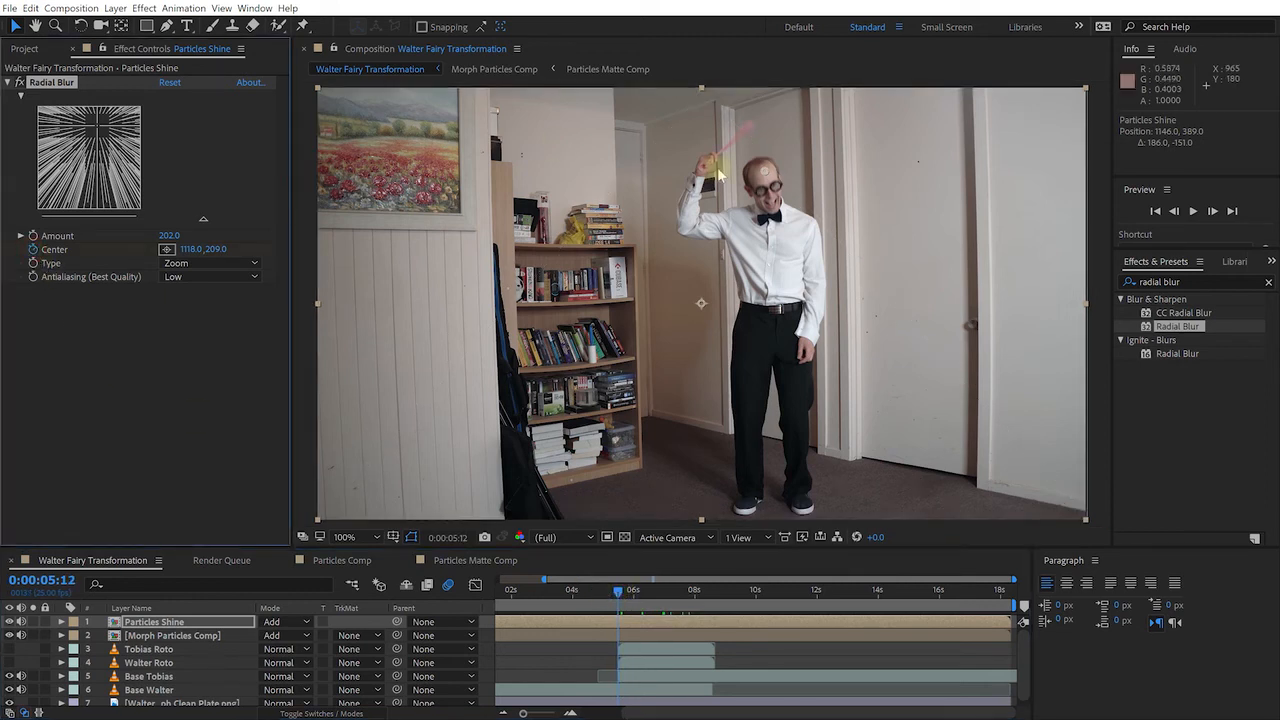
pyautogui.moveTo(767, 177); pyautogui.dragTo(767, 173)
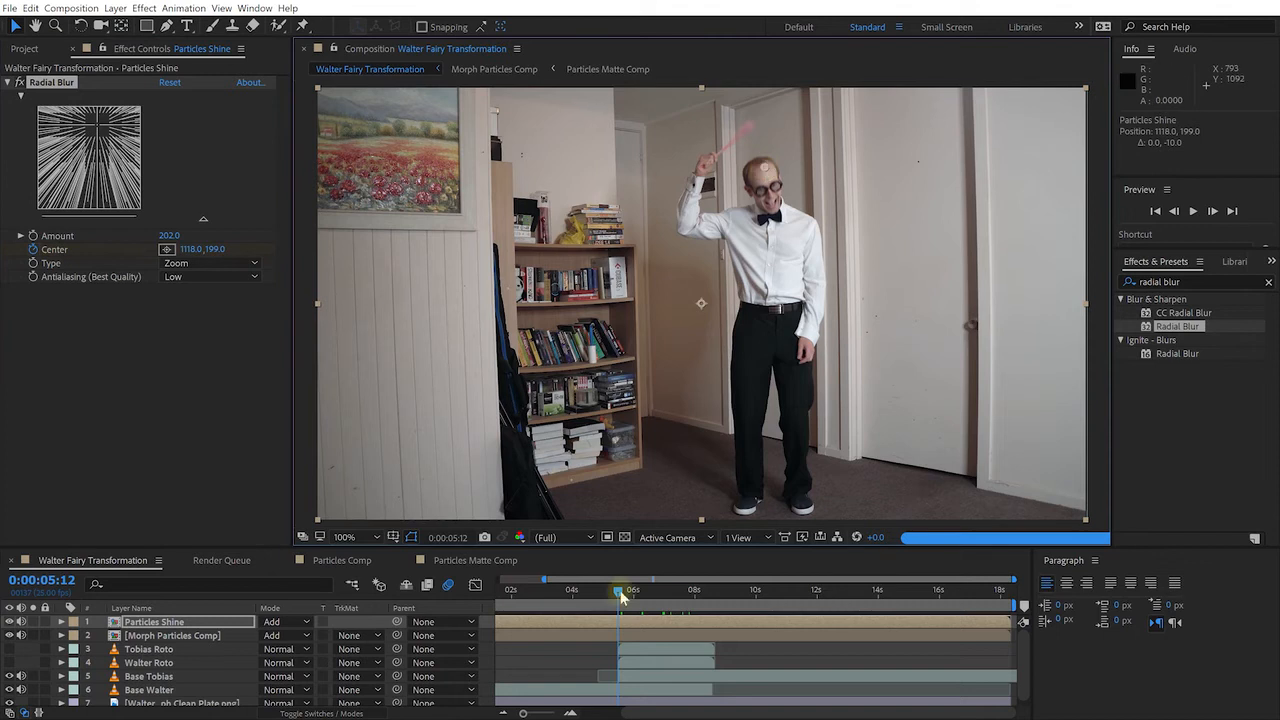
# At 8:17, move the blur Center down the figure to 1119,788
pyautogui.moveTo(620, 596); pyautogui.dragTo(711, 598)
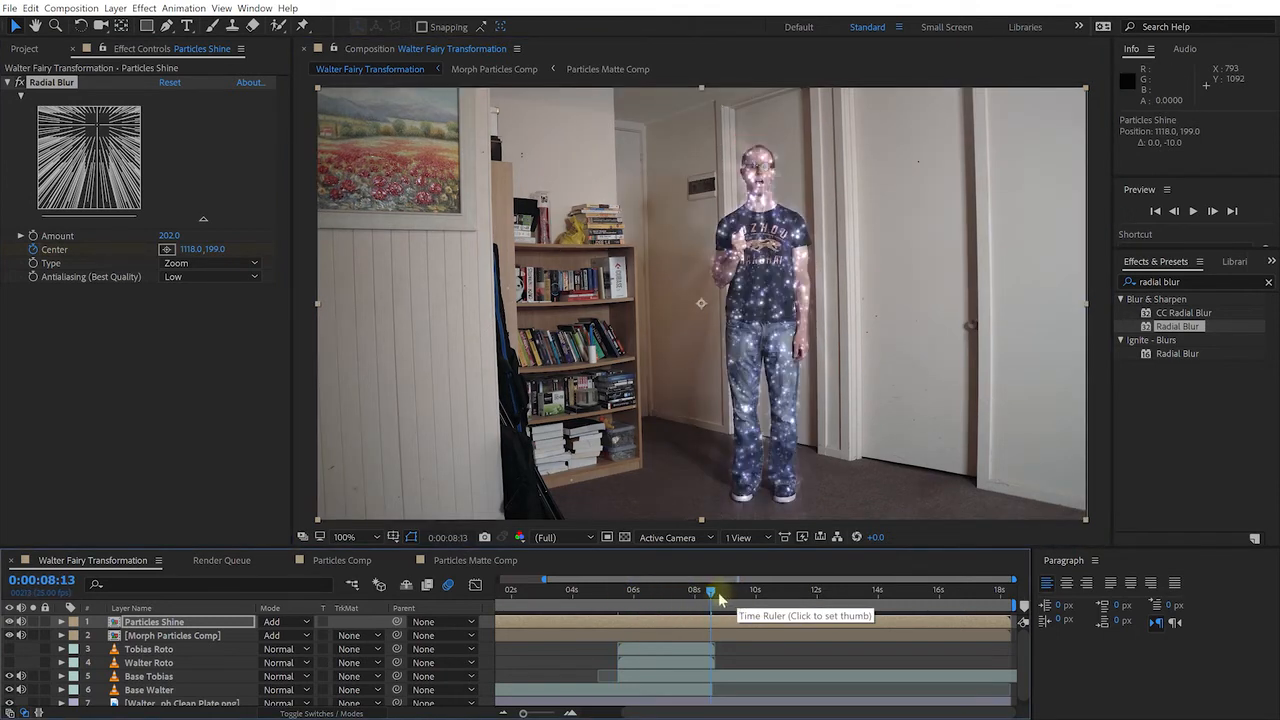
pyautogui.click(716, 596)
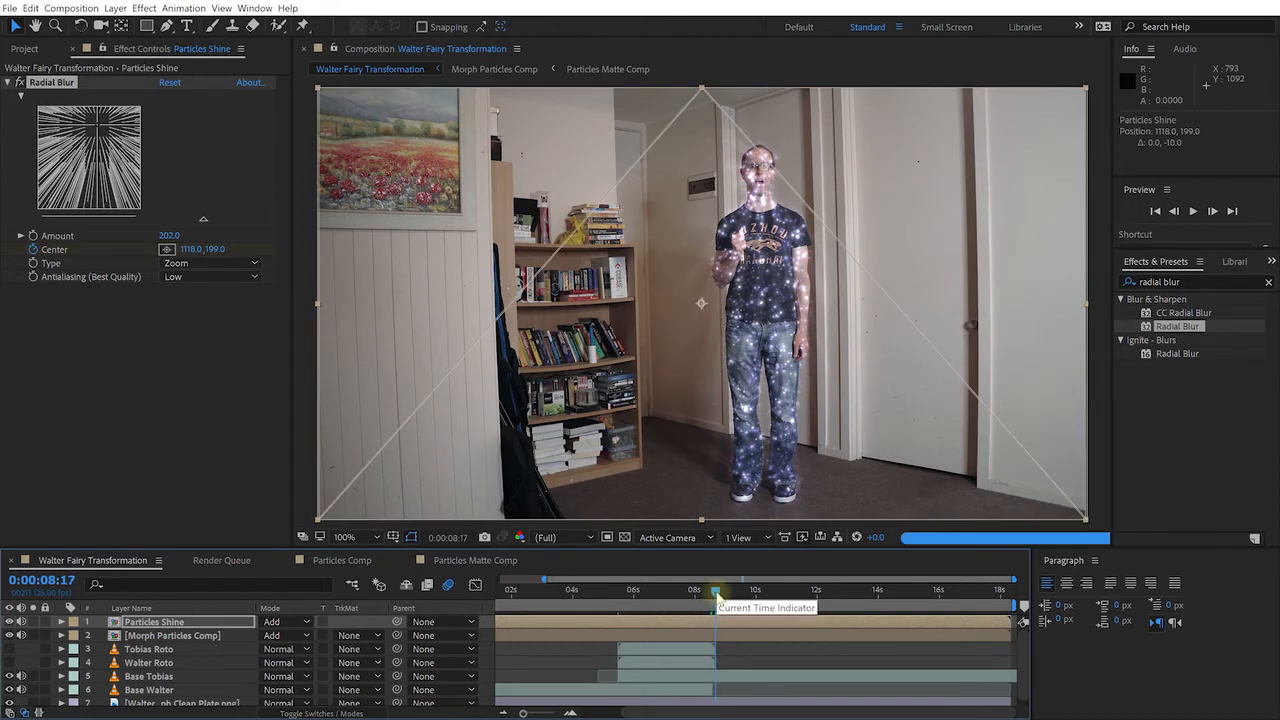
pyautogui.moveTo(763, 168); pyautogui.dragTo(765, 403)
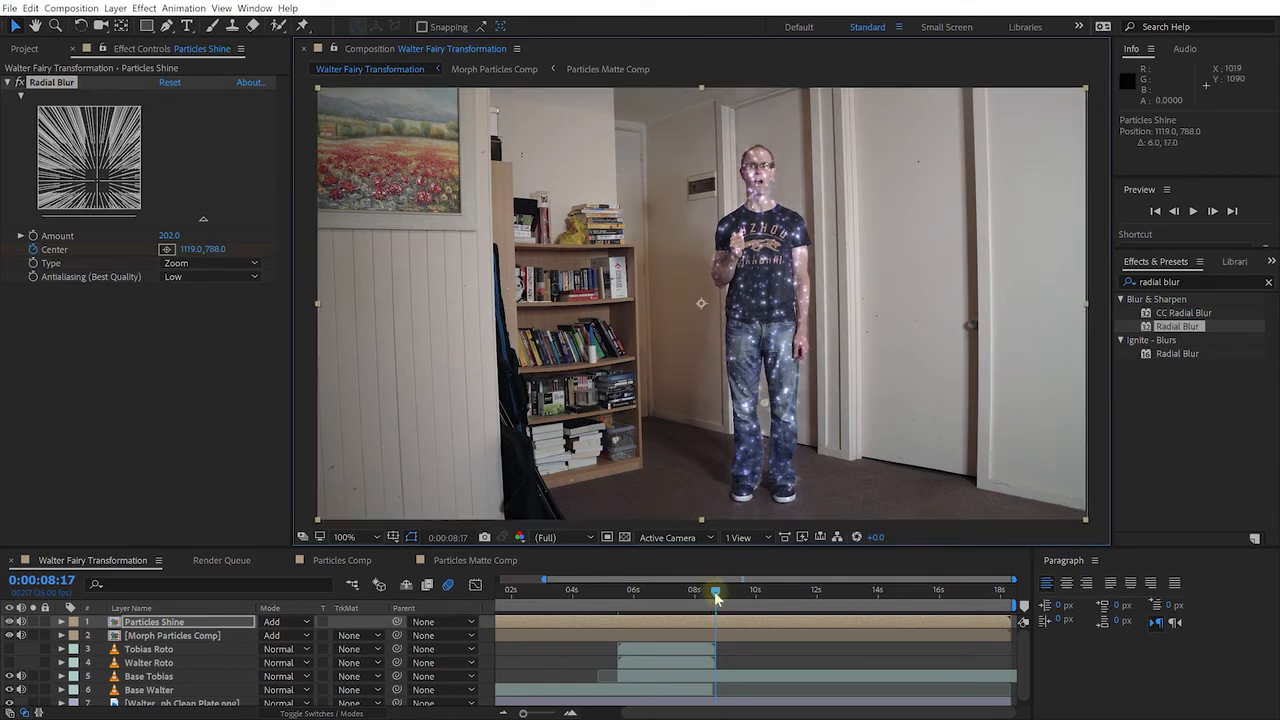
pyautogui.moveTo(716, 592); pyautogui.dragTo(590, 592)
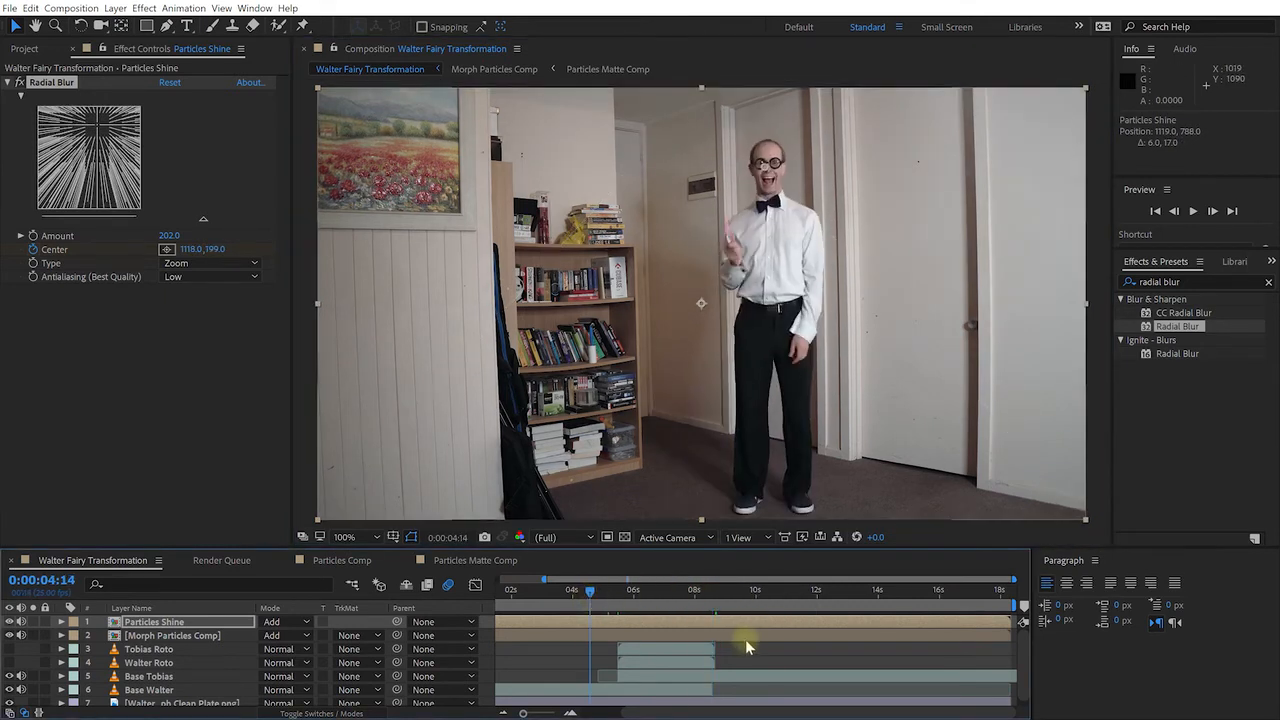
# Preview, then apply Easy Ease to both Radial Blur Center keyframes
pyautogui.press('space')
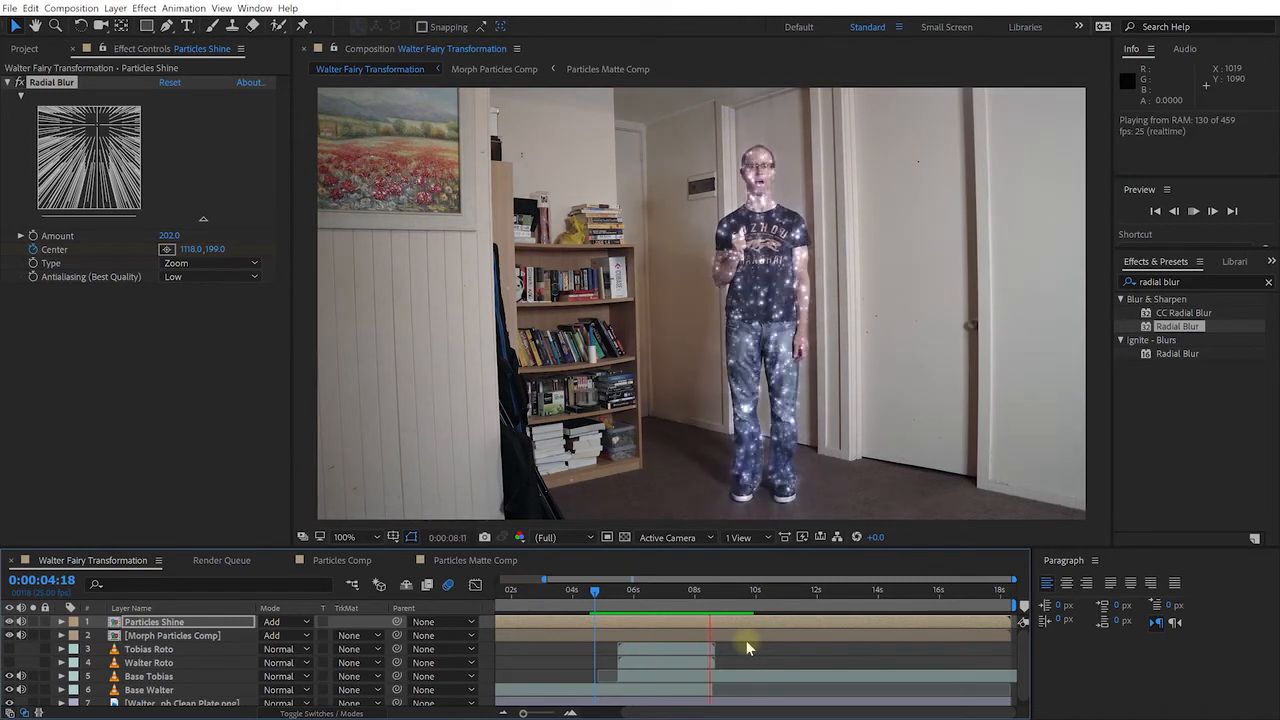
pyautogui.press('space')
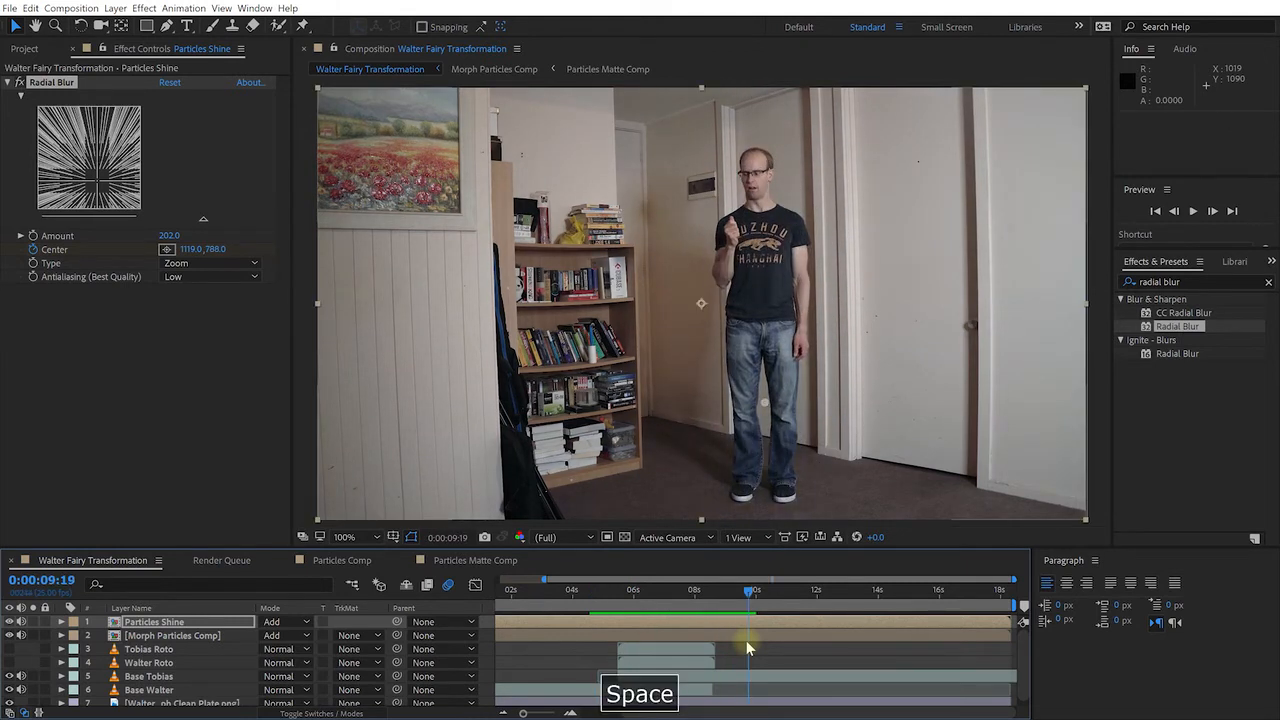
pyautogui.click(667, 626)
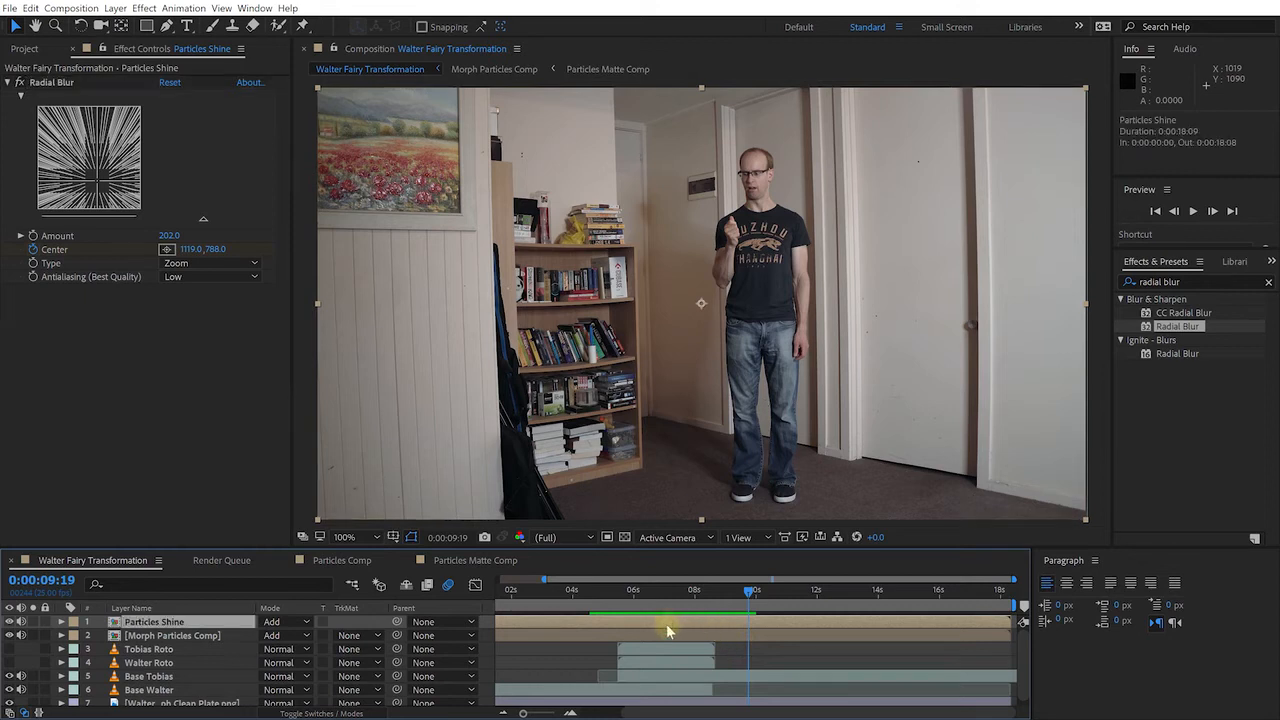
pyautogui.press('u')
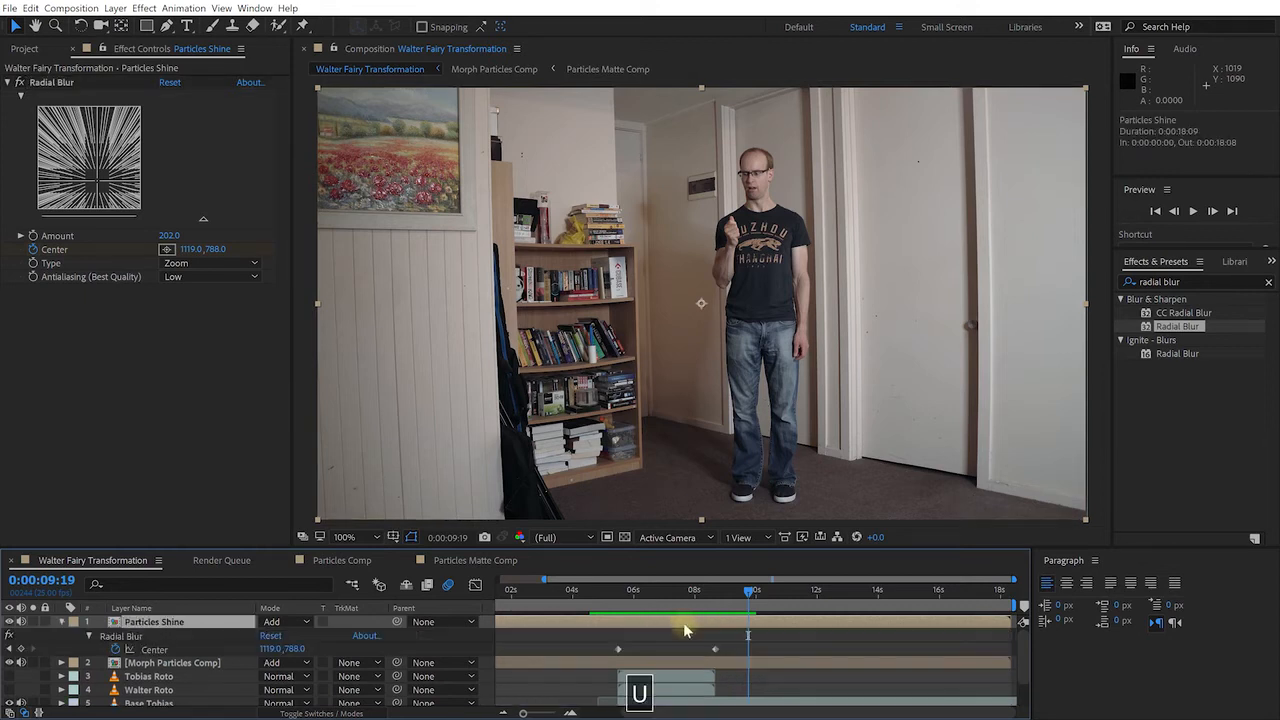
pyautogui.moveTo(558, 641); pyautogui.dragTo(768, 659)
pyautogui.press('F9')
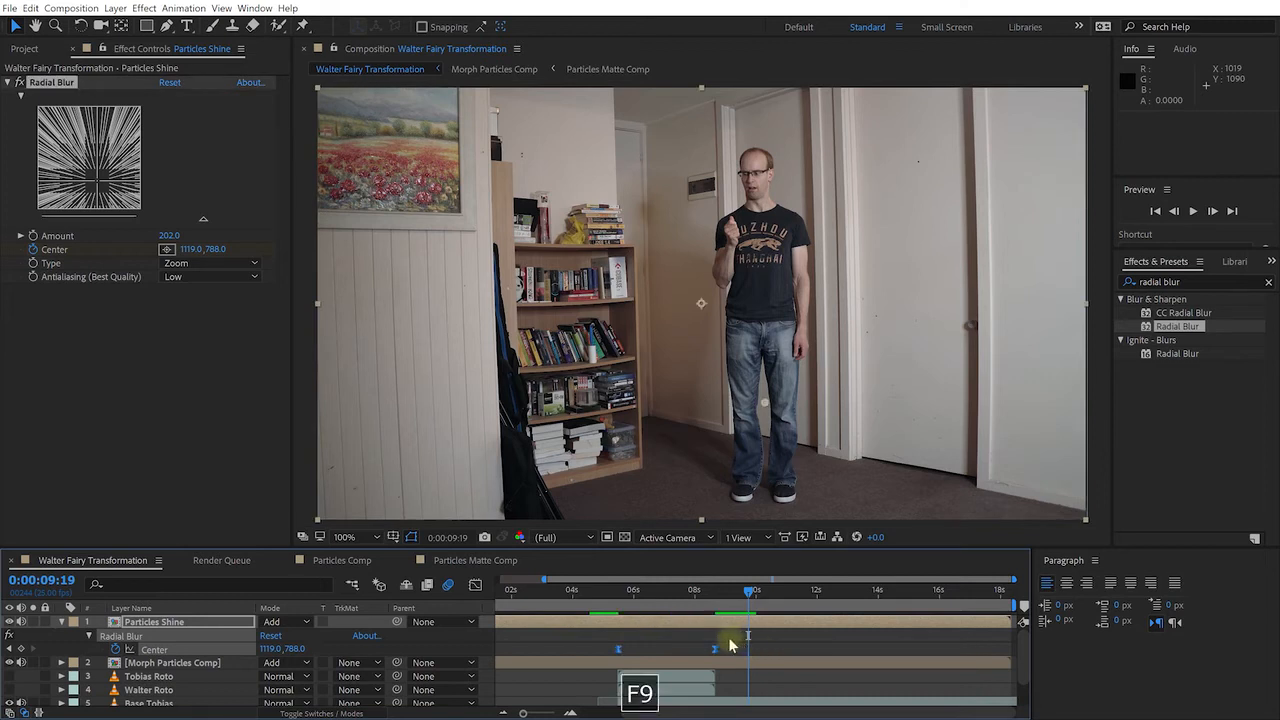
# Move the last Center keyframe from 8:17 to 9:06 and collapse the layer
pyautogui.click(718, 652)
pyautogui.click(716, 652)
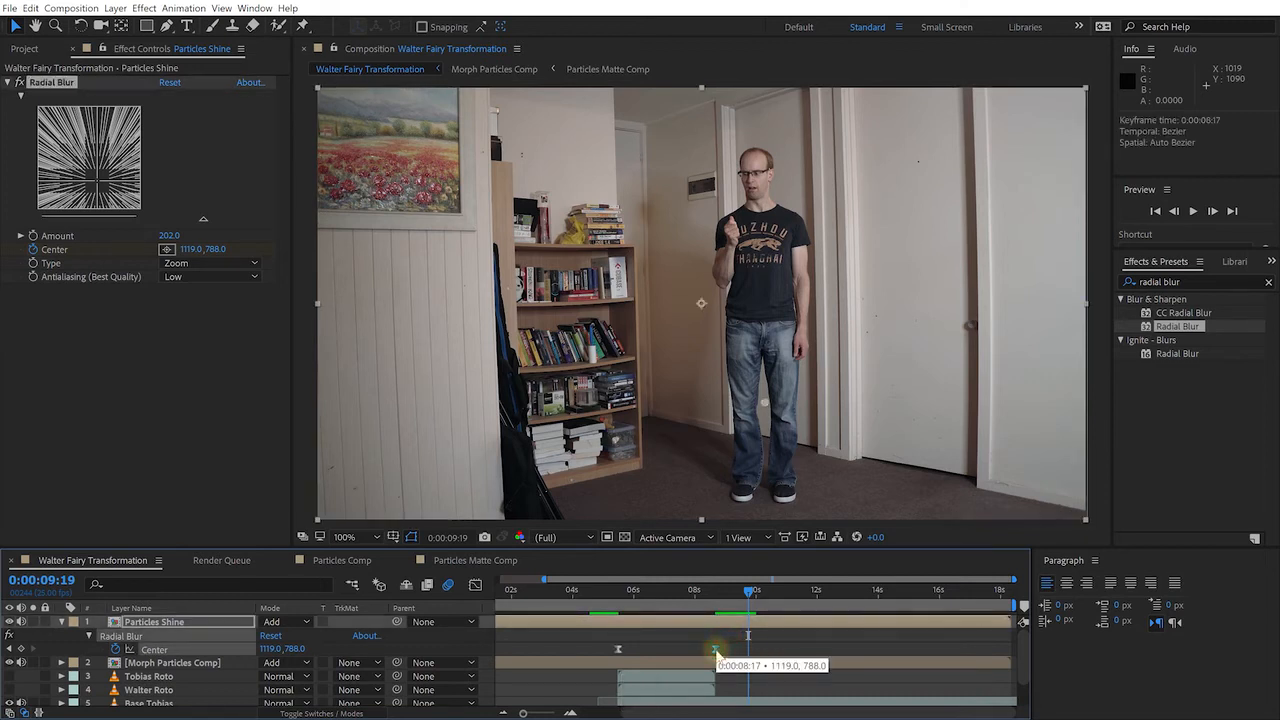
pyautogui.moveTo(735, 652); pyautogui.dragTo(734, 652)
pyautogui.moveTo(748, 596); pyautogui.dragTo(725, 601)
pyautogui.click(64, 624)
pyautogui.click(669, 597)
pyautogui.click(705, 595)
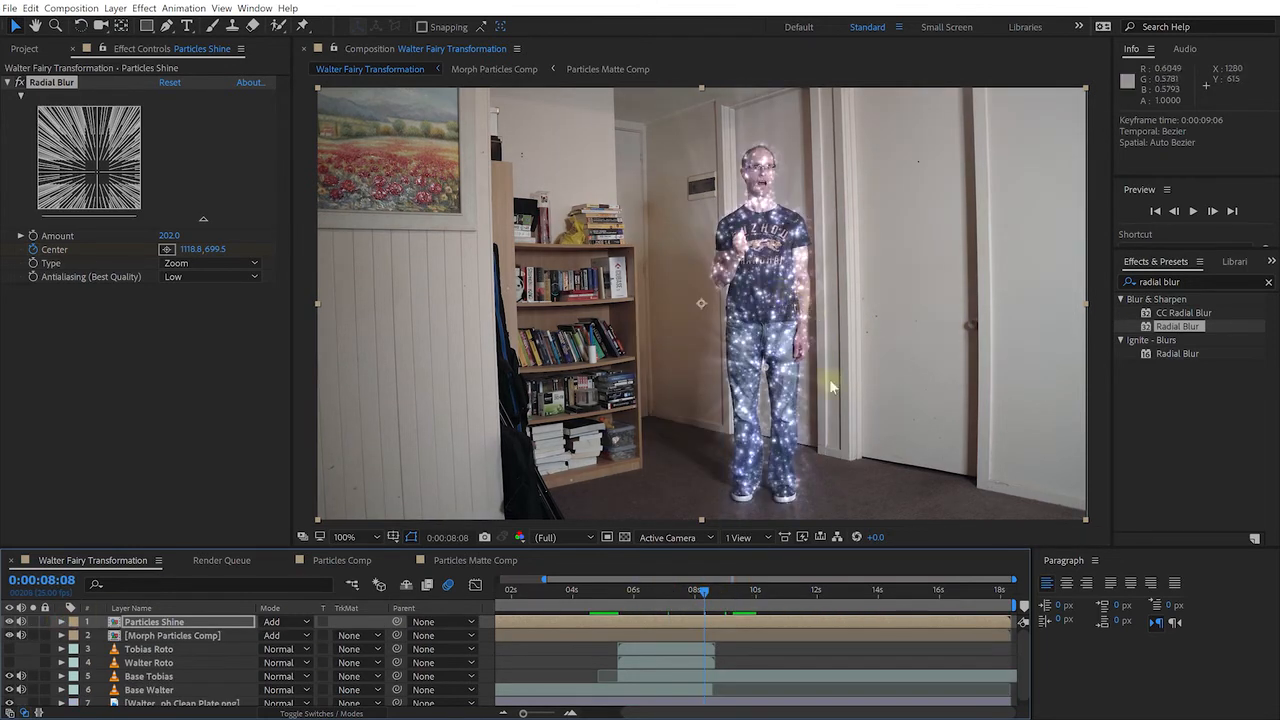
pyautogui.click(838, 408)
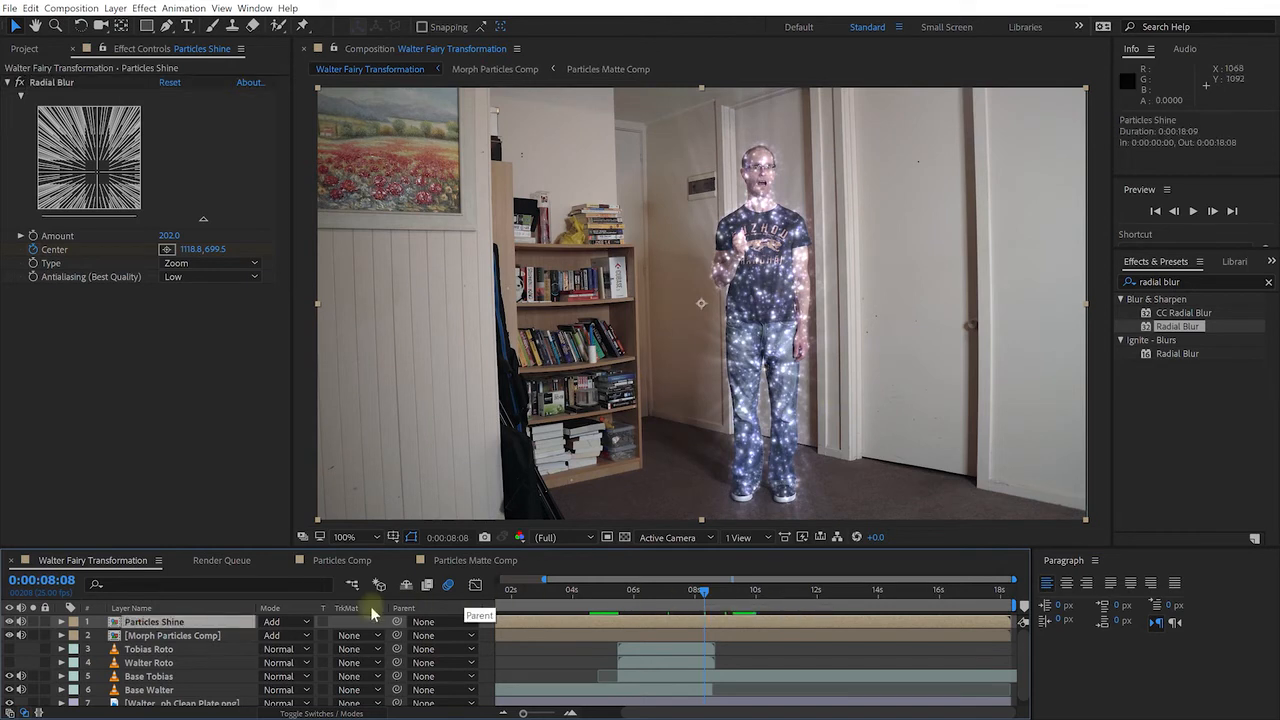
# Solo the Tobias Roto layer and rename it 'Tobias Glow'
pyautogui.click(150, 650)
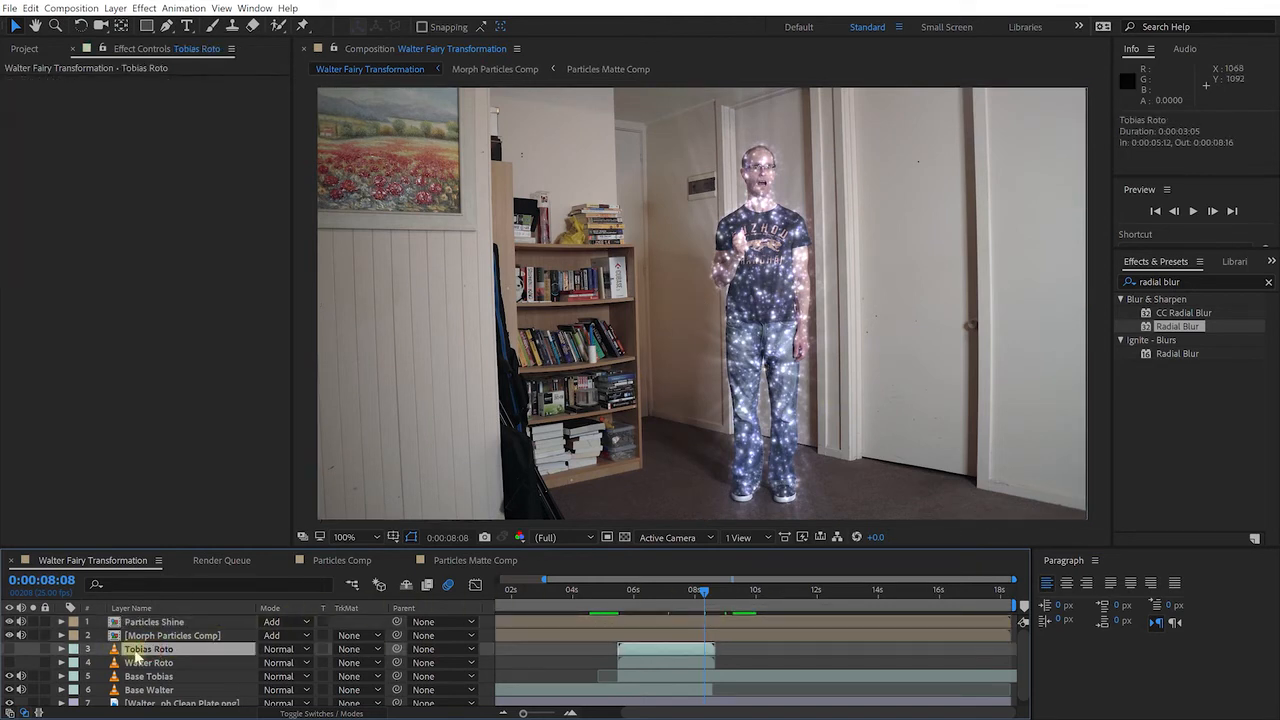
pyautogui.click(33, 649)
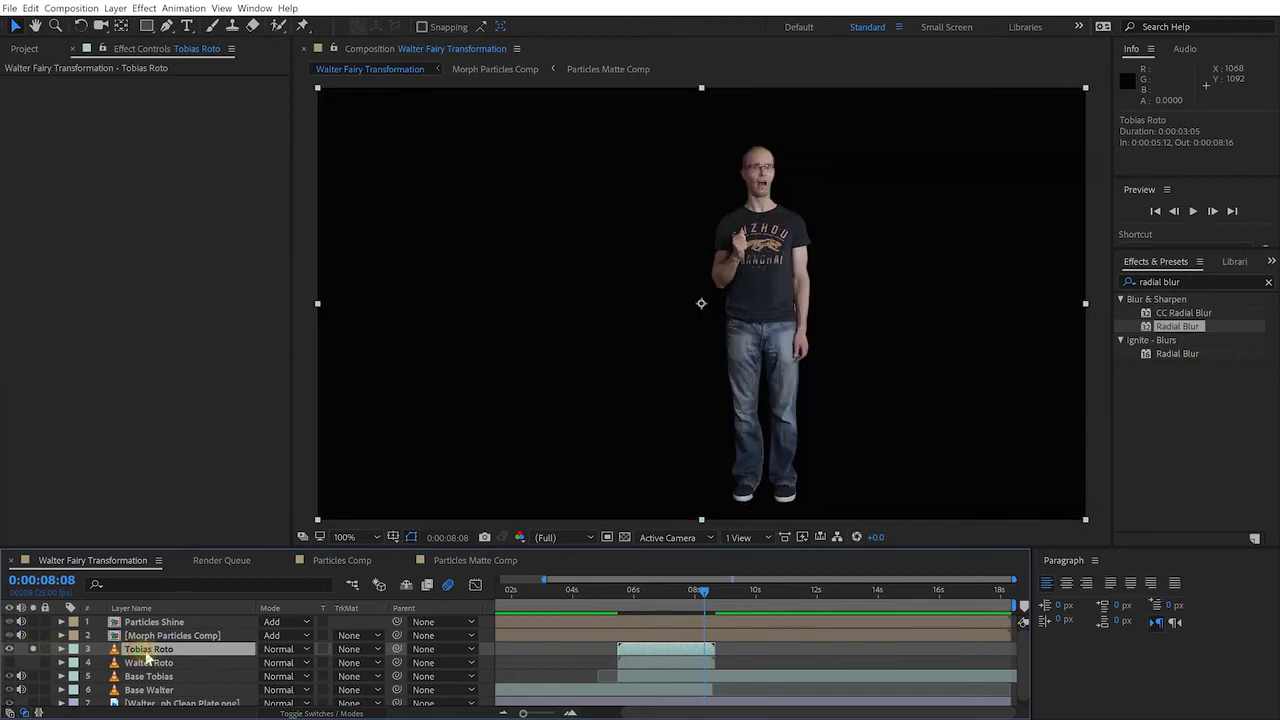
pyautogui.press('Return')
pyautogui.write('Tobias Glow')
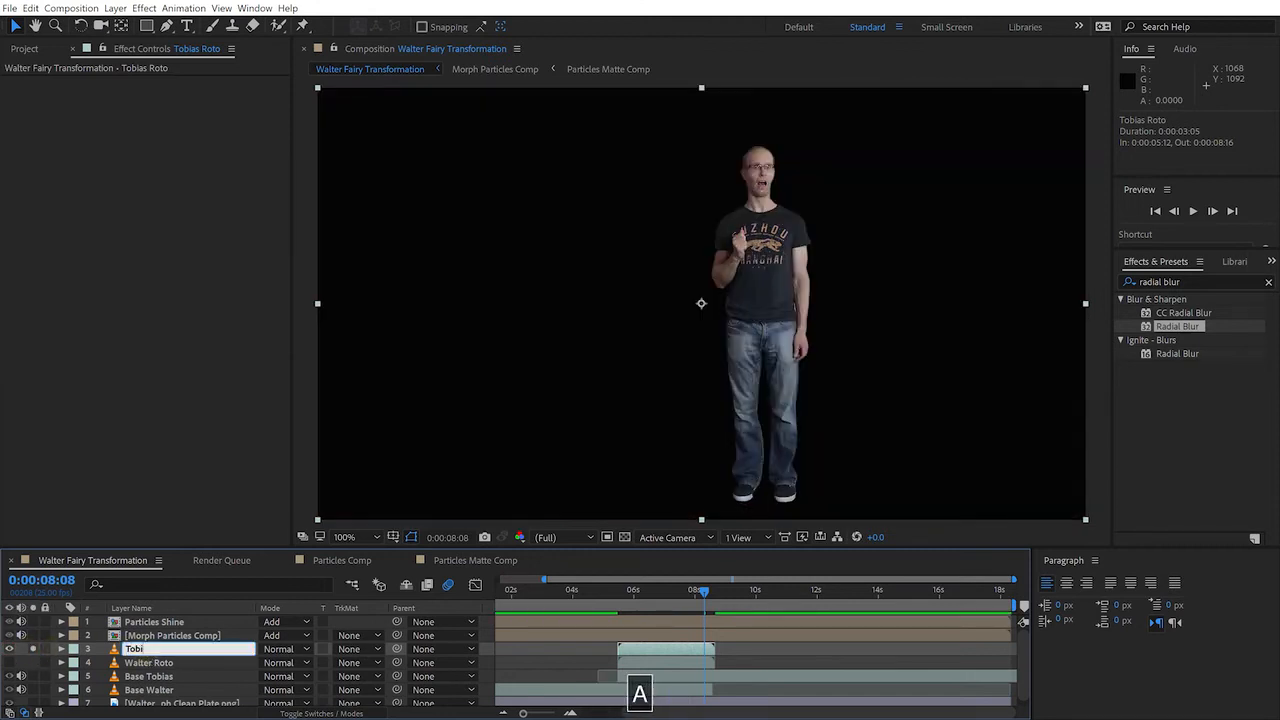
pyautogui.press('Return')
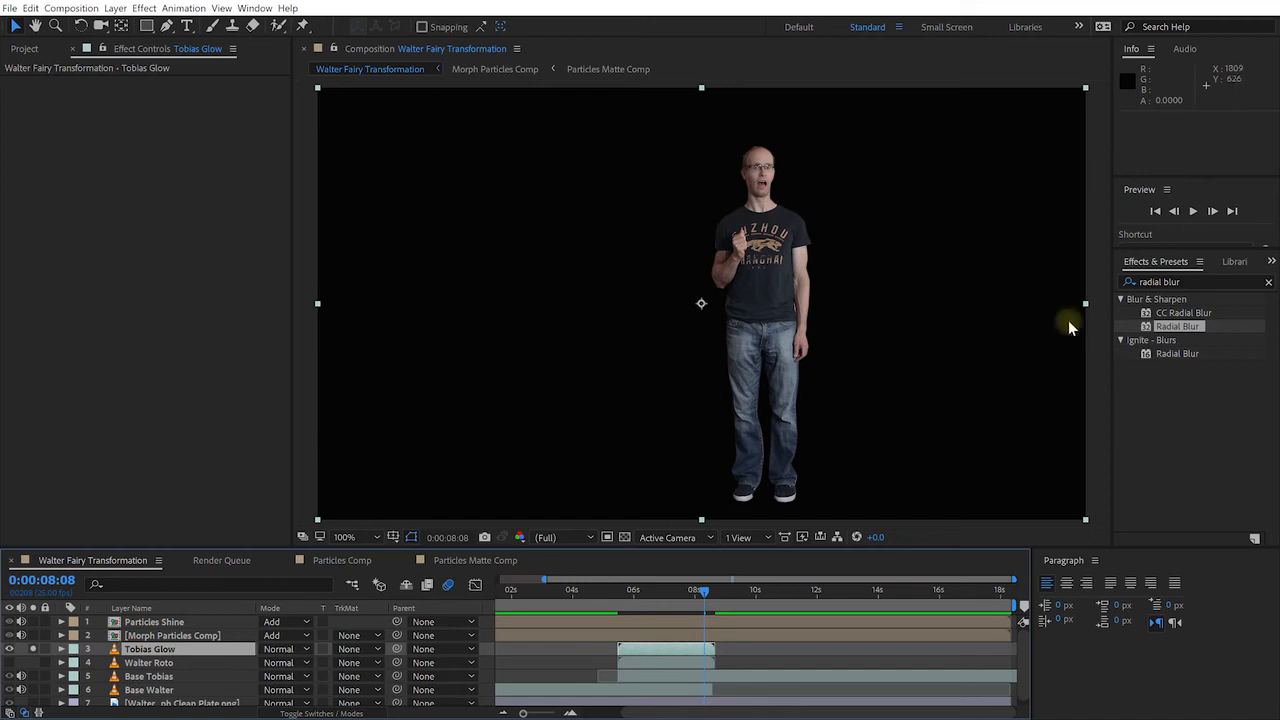
# Search for 'glow' and apply the Glow effect to Tobias Glow
pyautogui.click(1160, 280)
pyautogui.write('glow')
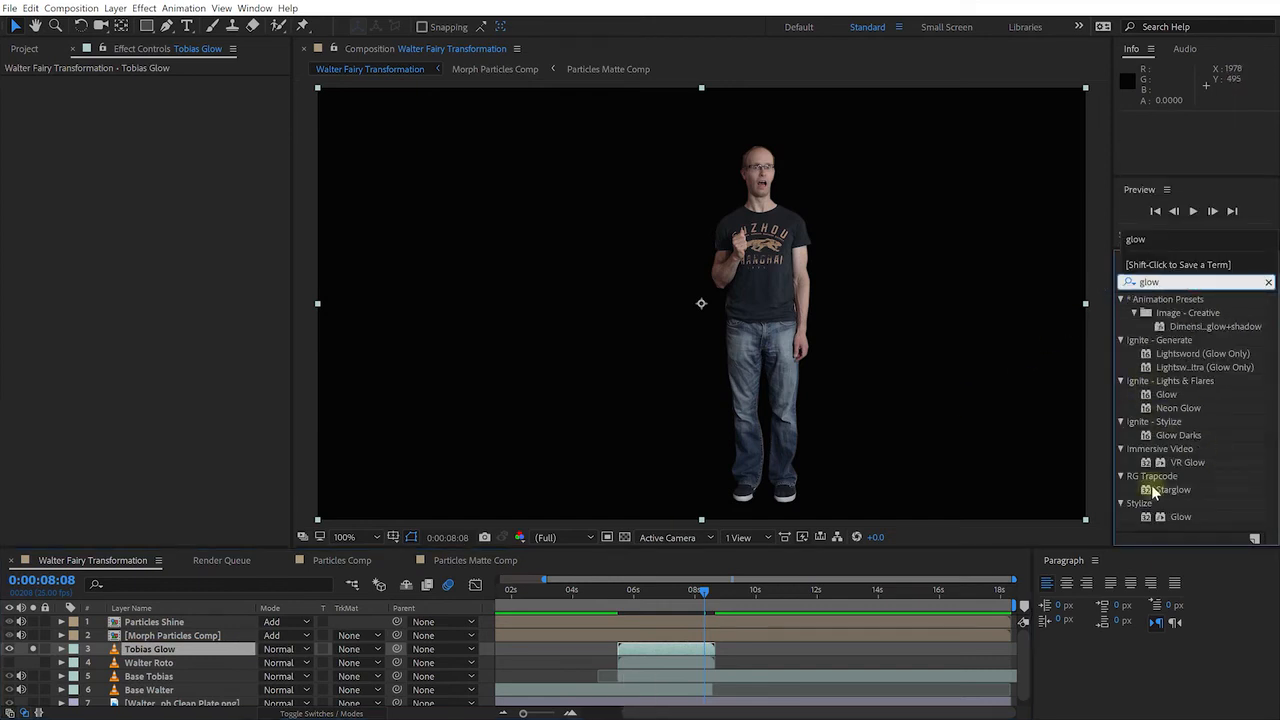
pyautogui.click(1177, 515)
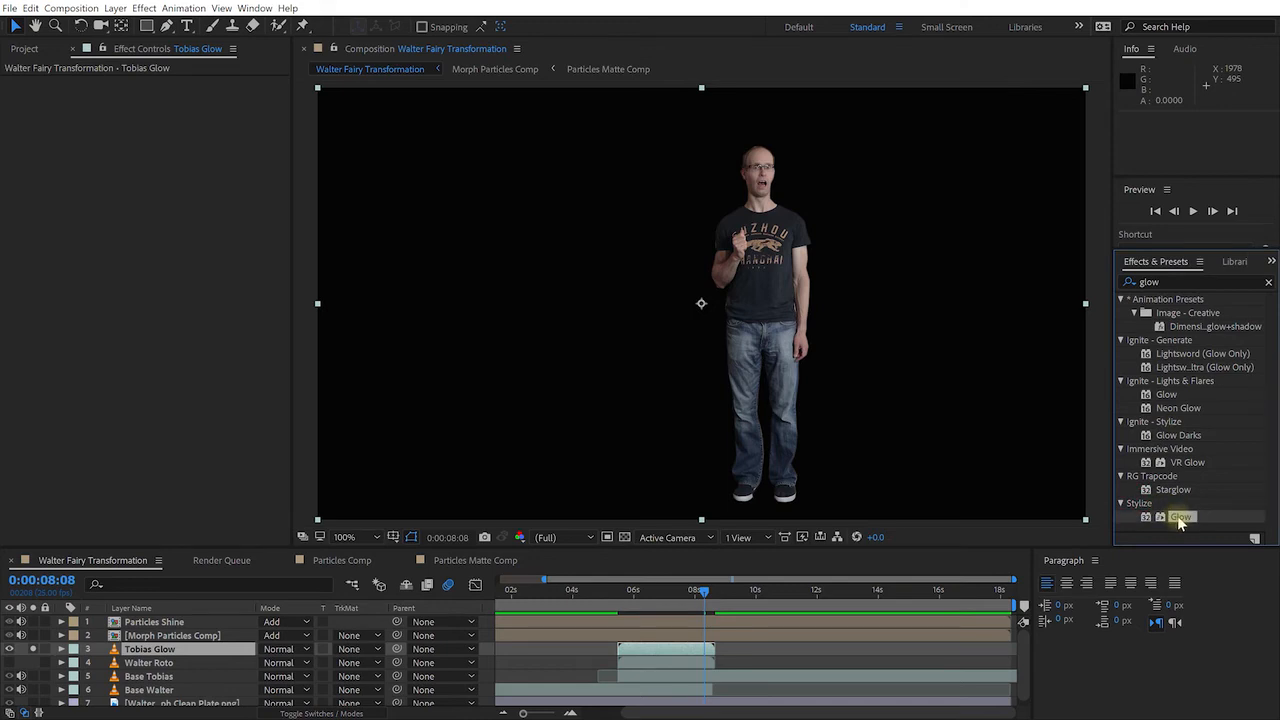
pyautogui.moveTo(1180, 522); pyautogui.dragTo(156, 655)
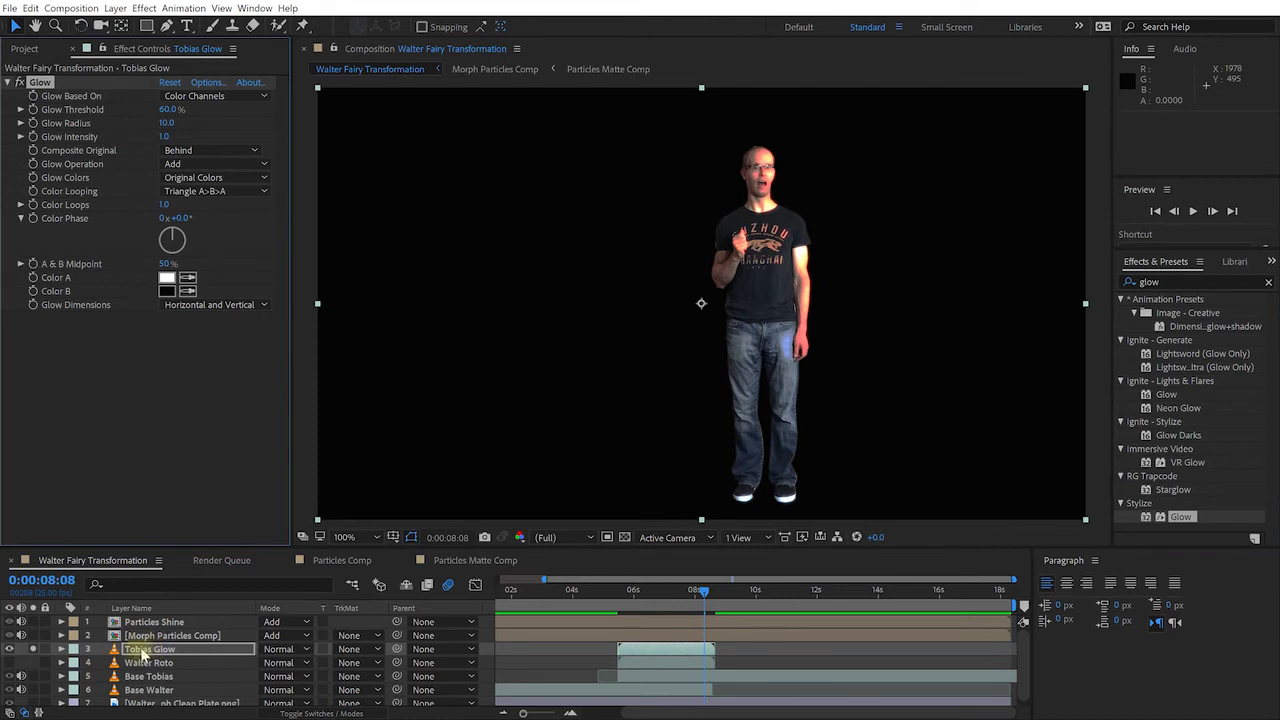
# Set the Glow's Composite Original and Glow Operation to None
pyautogui.click(145, 656)
pyautogui.click(140, 48)
pyautogui.click(40, 82)
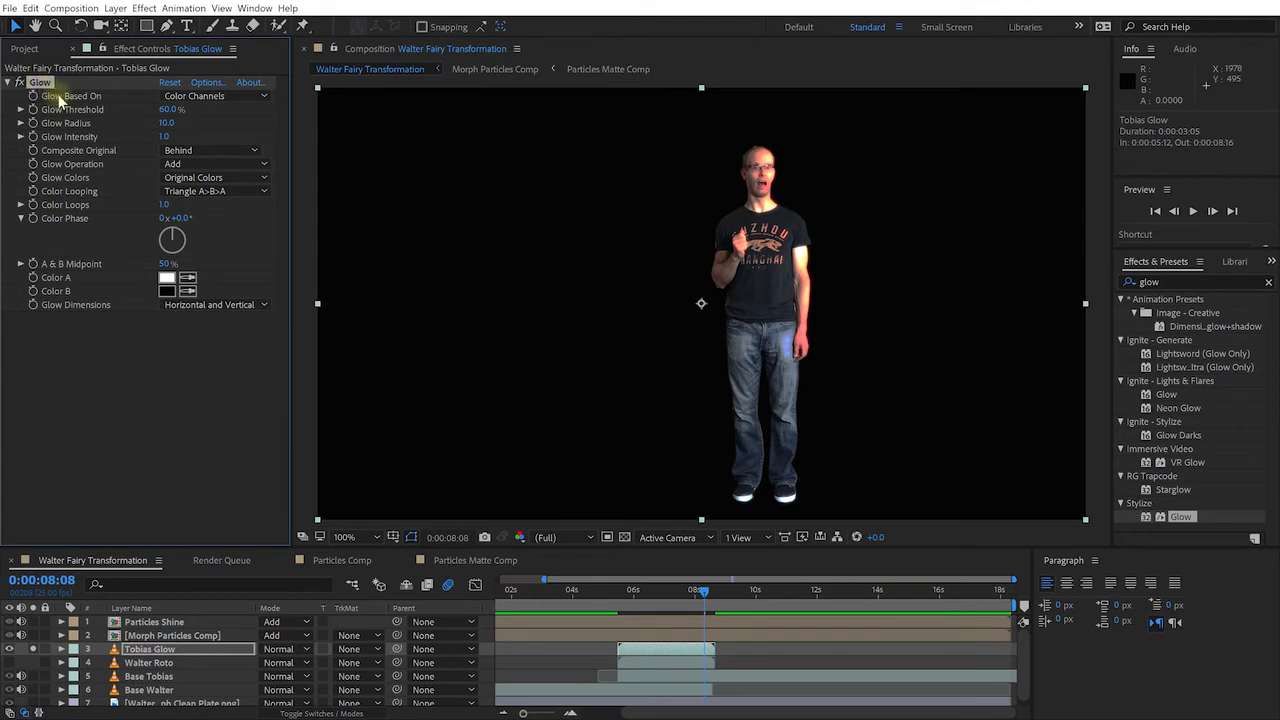
pyautogui.click(239, 152)
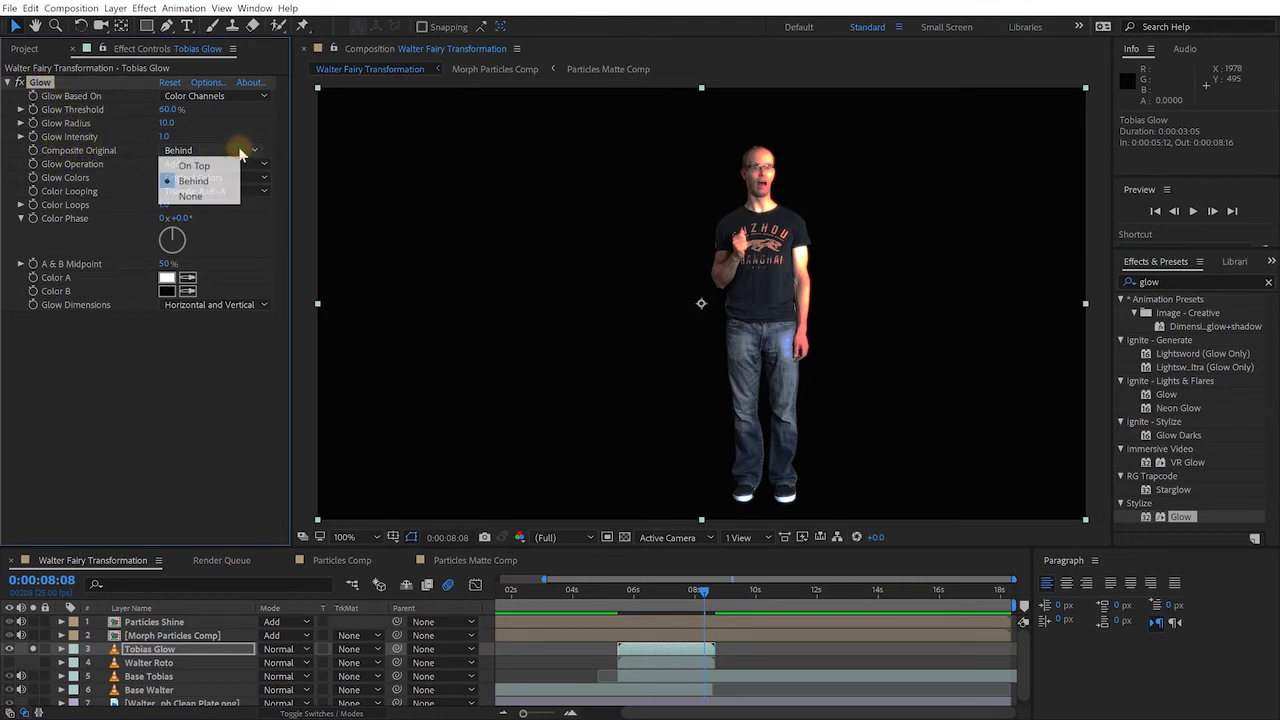
pyautogui.click(206, 197)
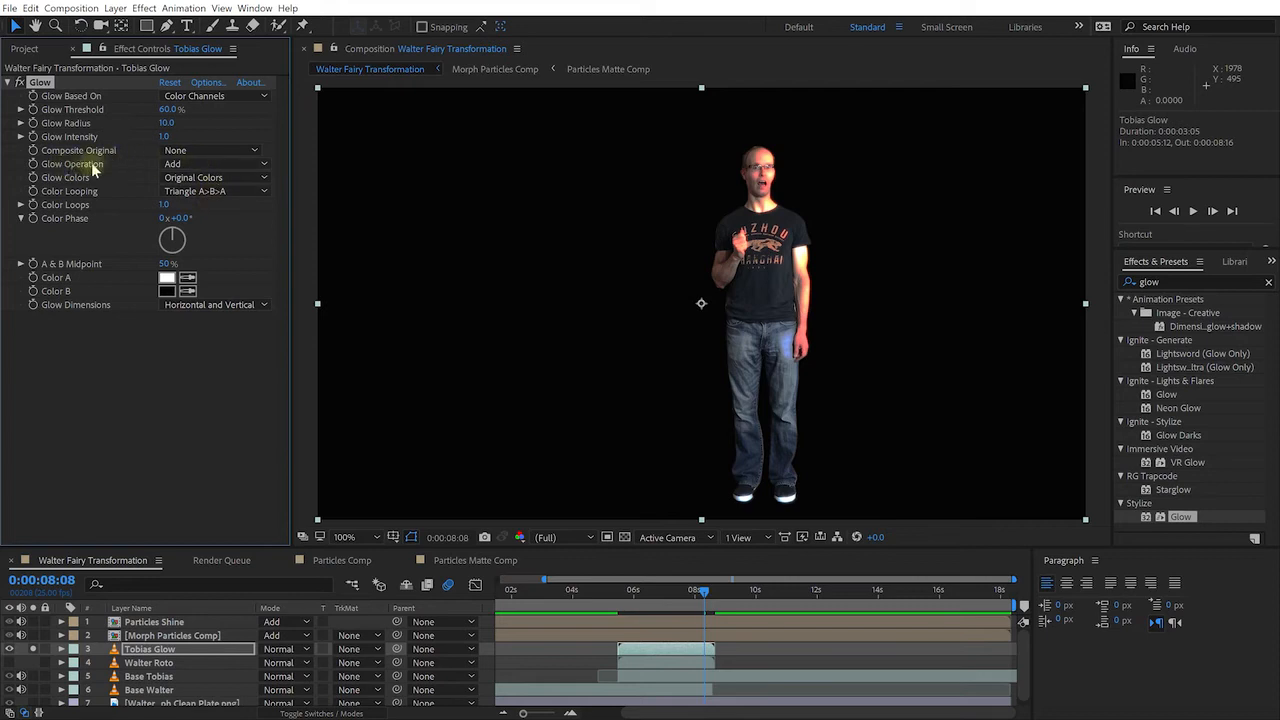
pyautogui.click(186, 166)
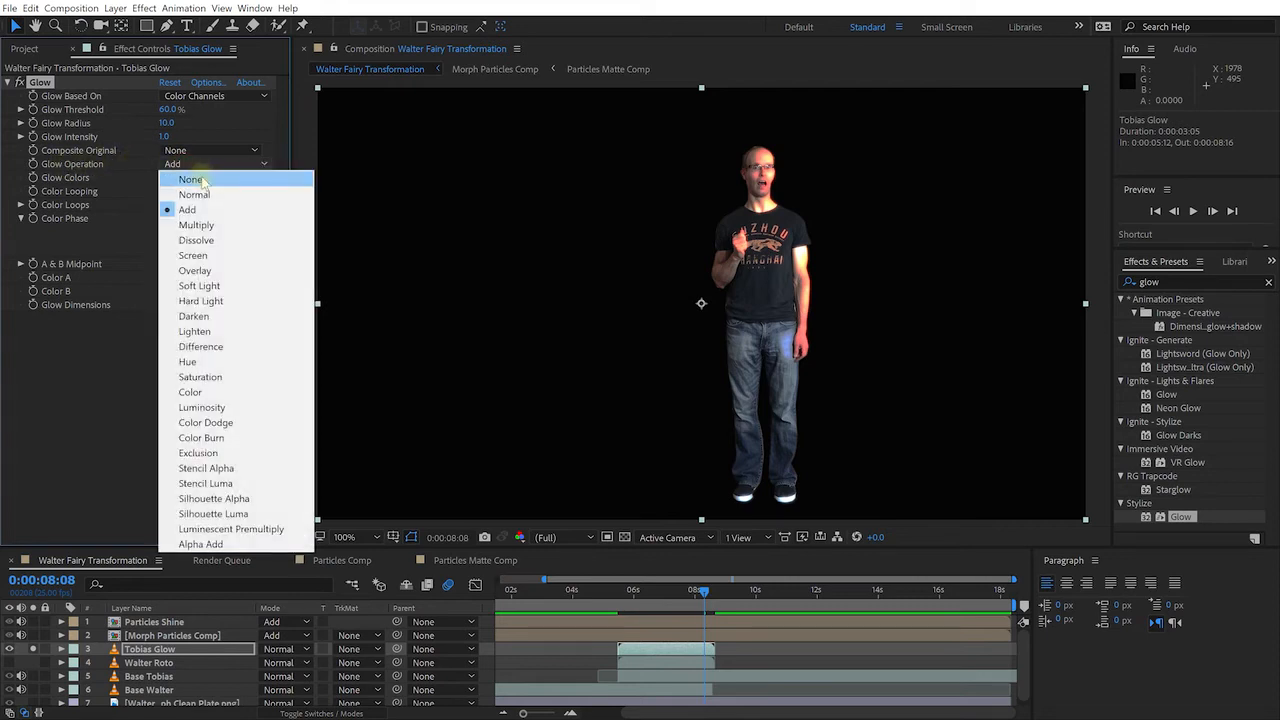
pyautogui.click(195, 179)
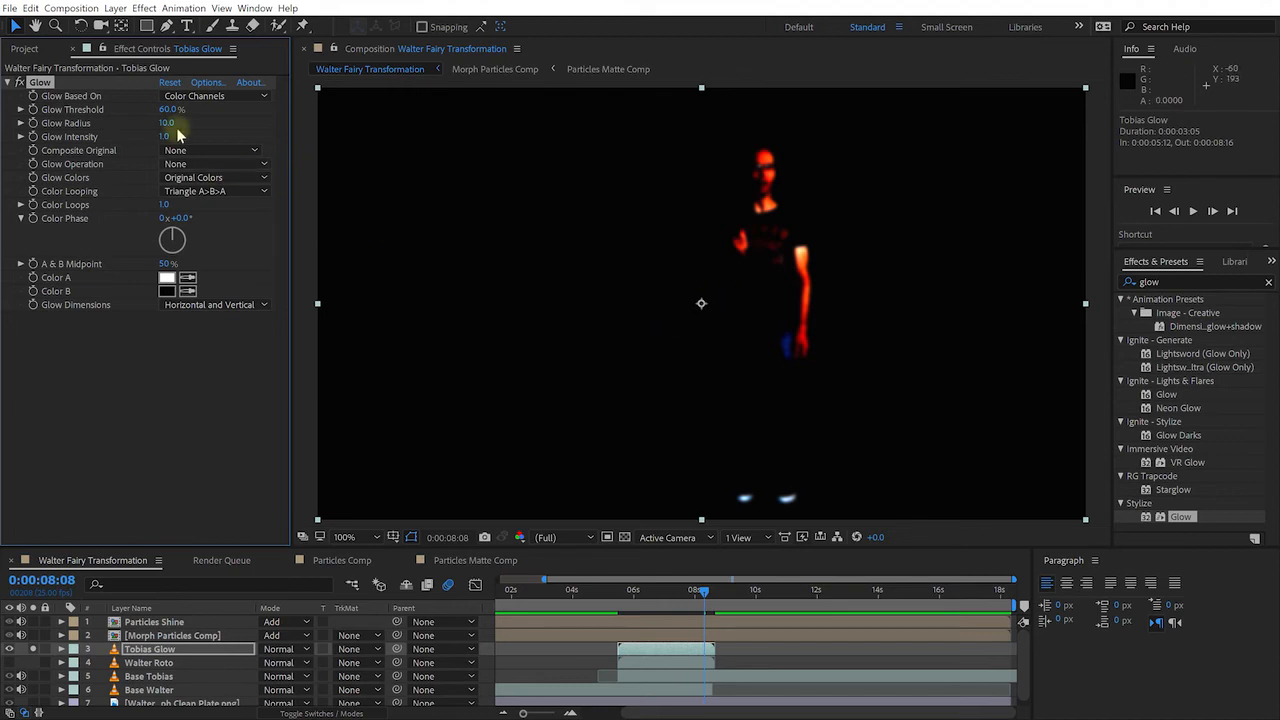
# Set Glow Threshold 24.3% and Radius 173, switch Tobias Glow to Add mode, and unsolo it
pyautogui.moveTo(171, 114); pyautogui.dragTo(106, 122)
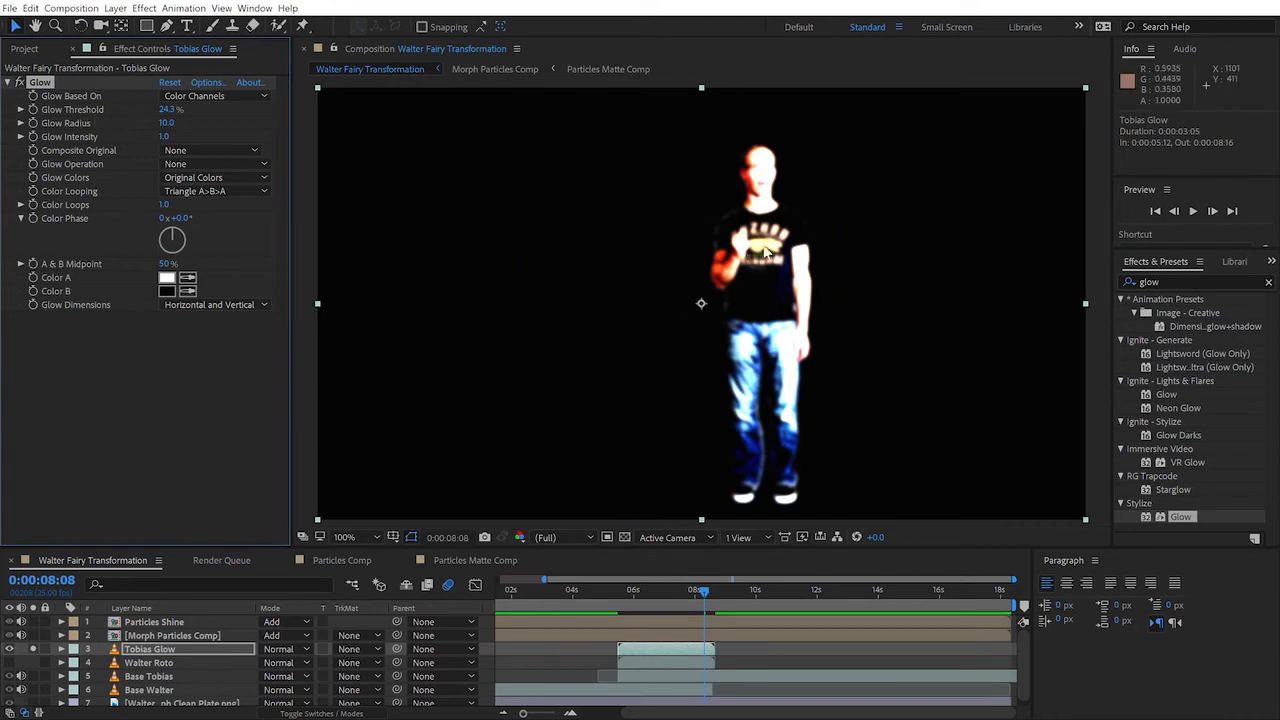
pyautogui.moveTo(165, 123); pyautogui.dragTo(320, 130)
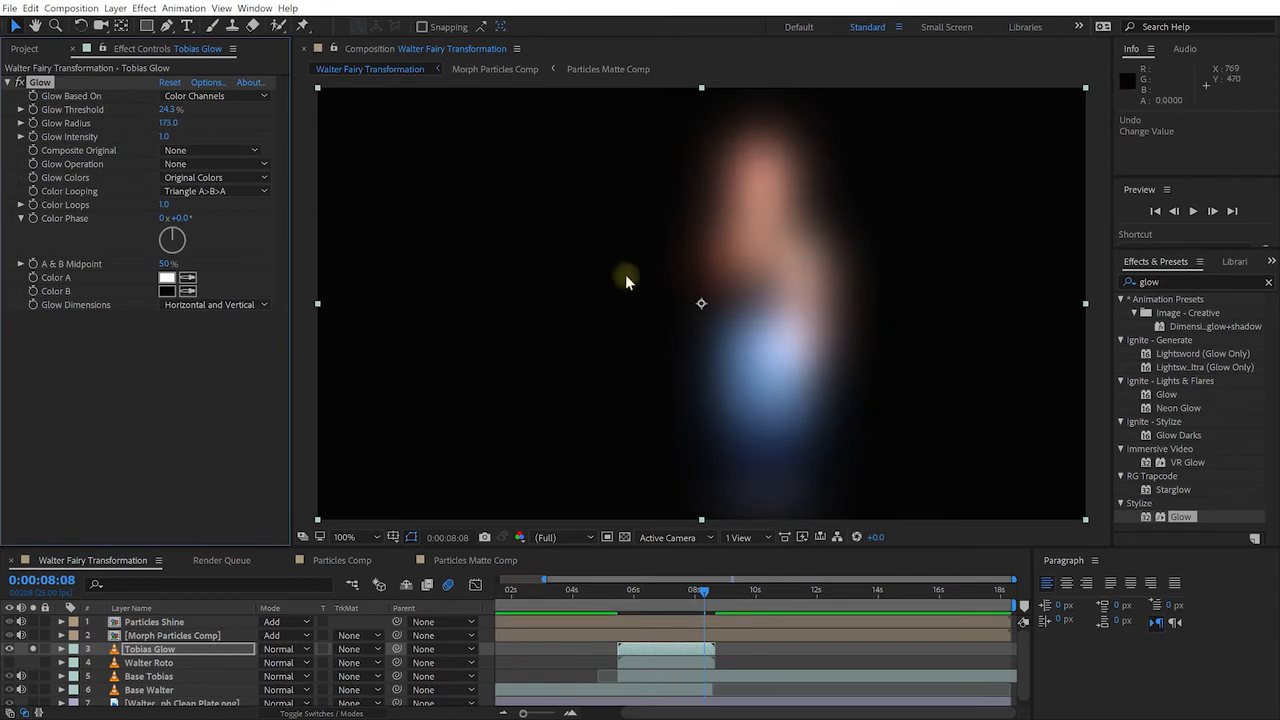
pyautogui.click(282, 656)
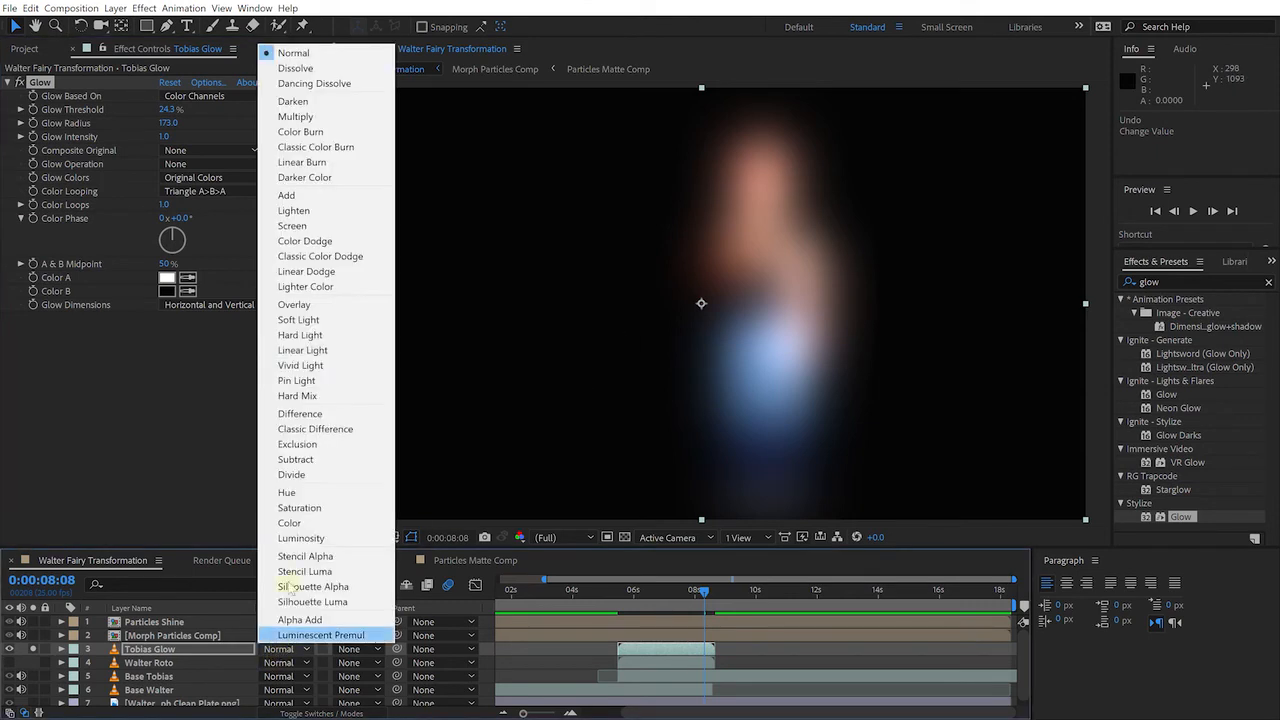
pyautogui.click(329, 195)
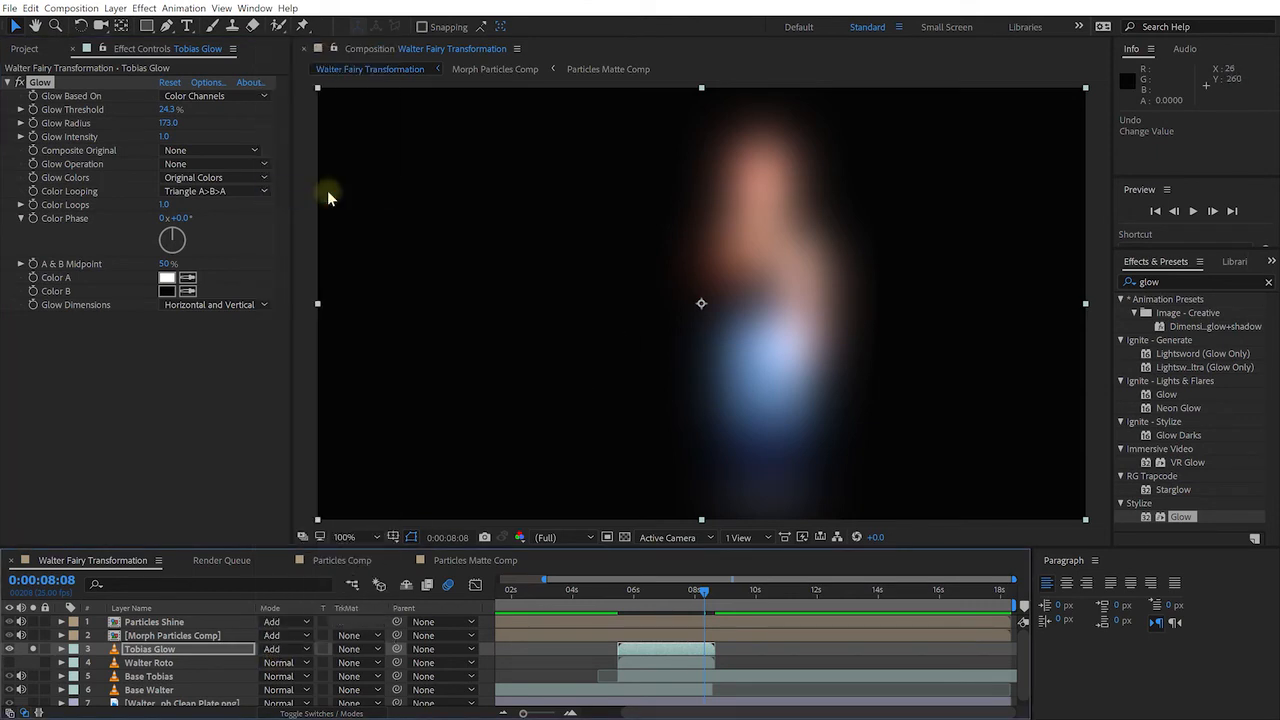
pyautogui.click(33, 651)
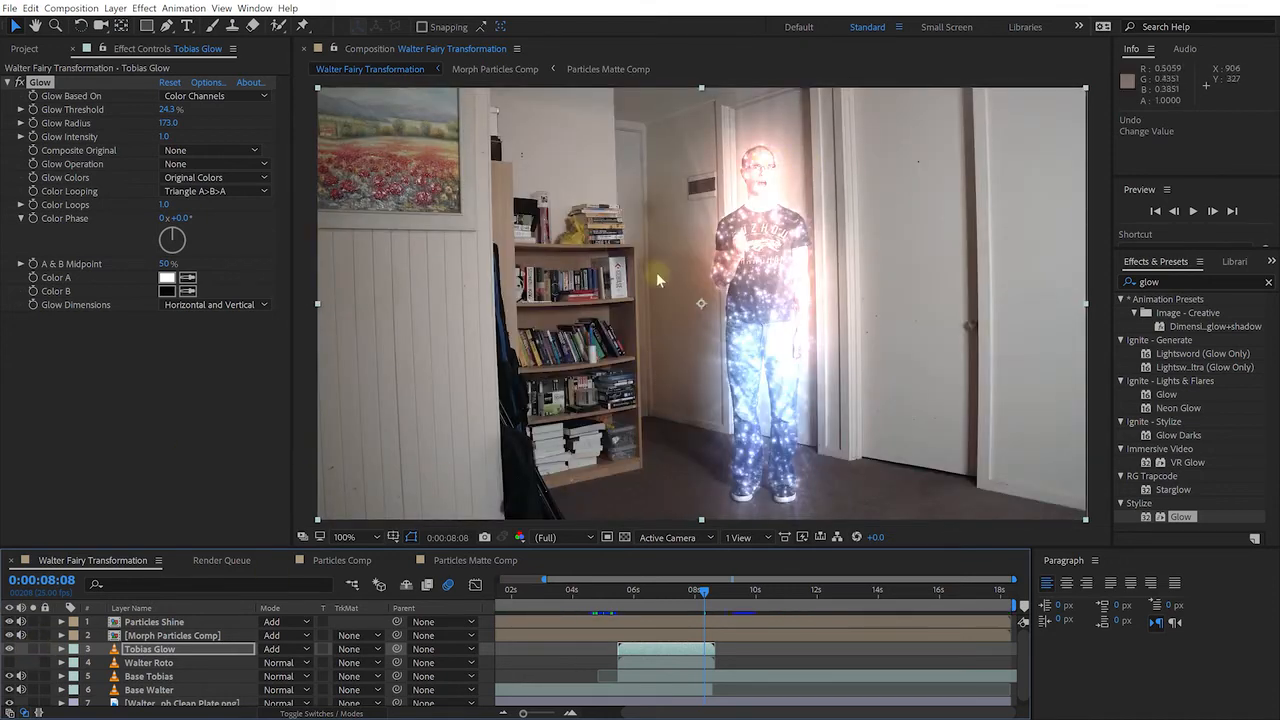
pyautogui.click(10, 649)
pyautogui.click(10, 649)
pyautogui.moveTo(692, 590); pyautogui.dragTo(647, 596)
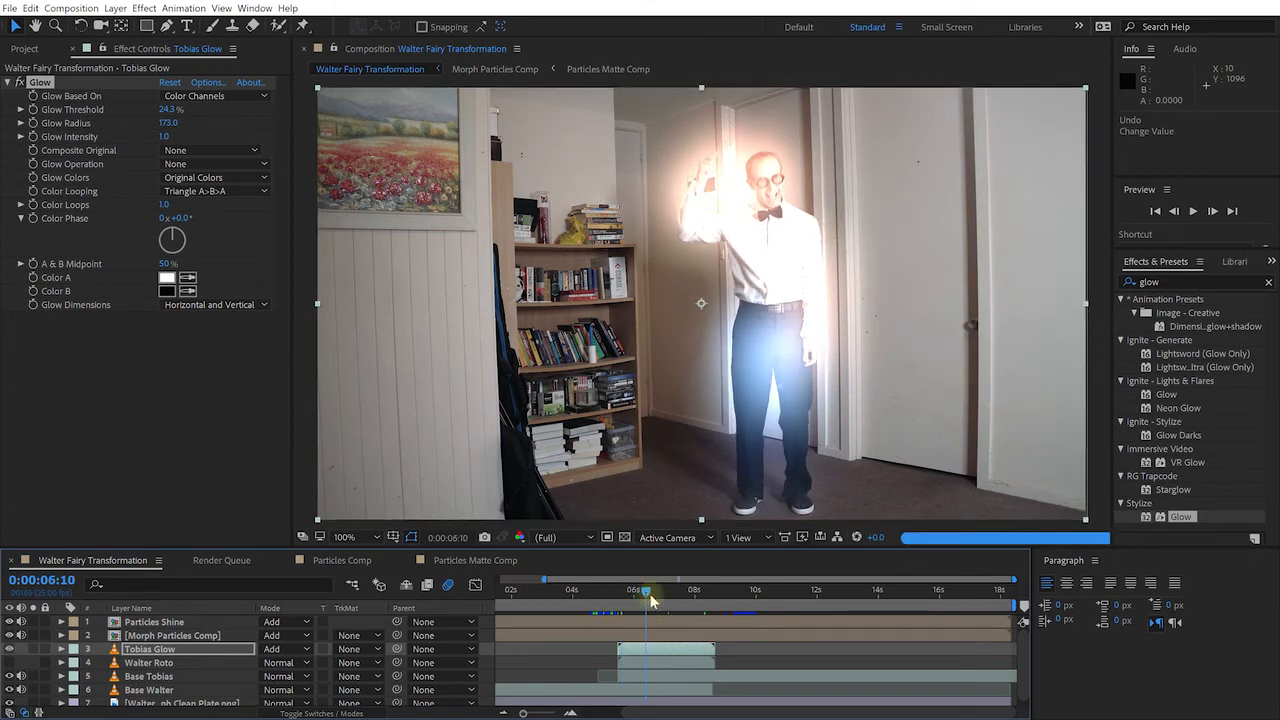
# Start Tobias Glow's Opacity keyframes with 0% at 5:19
pyautogui.click(180, 653)
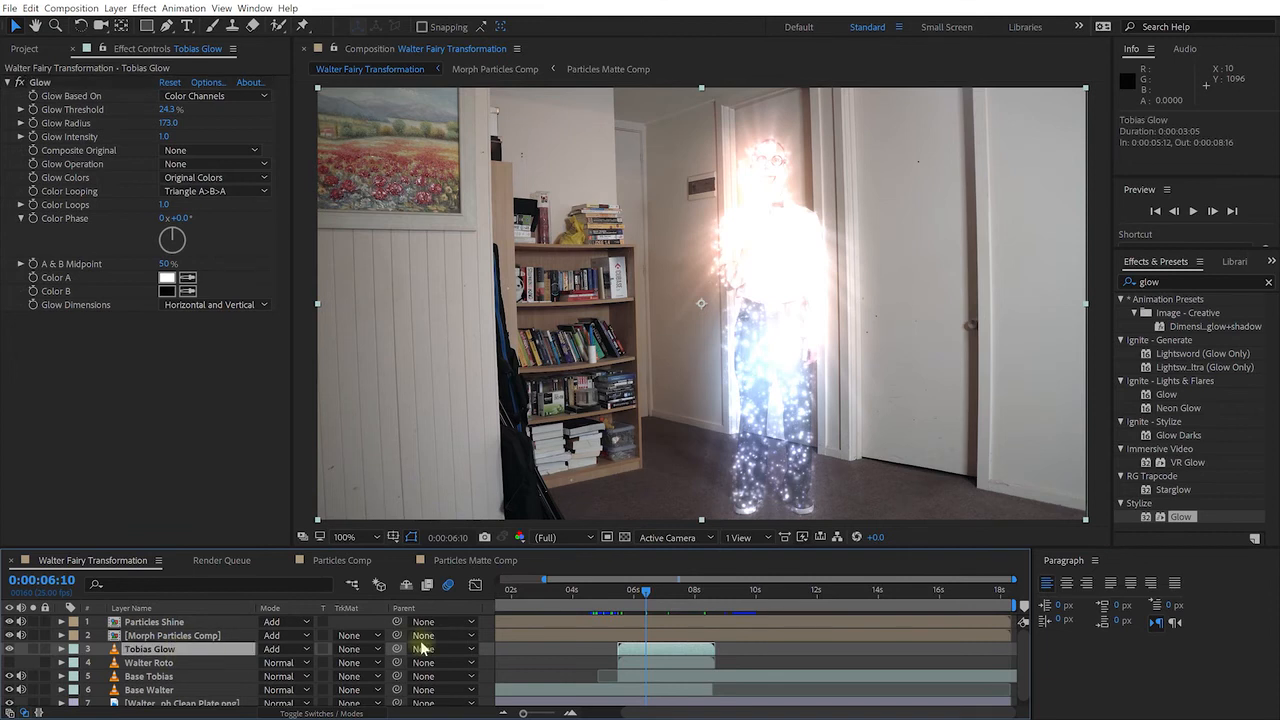
pyautogui.press('t')
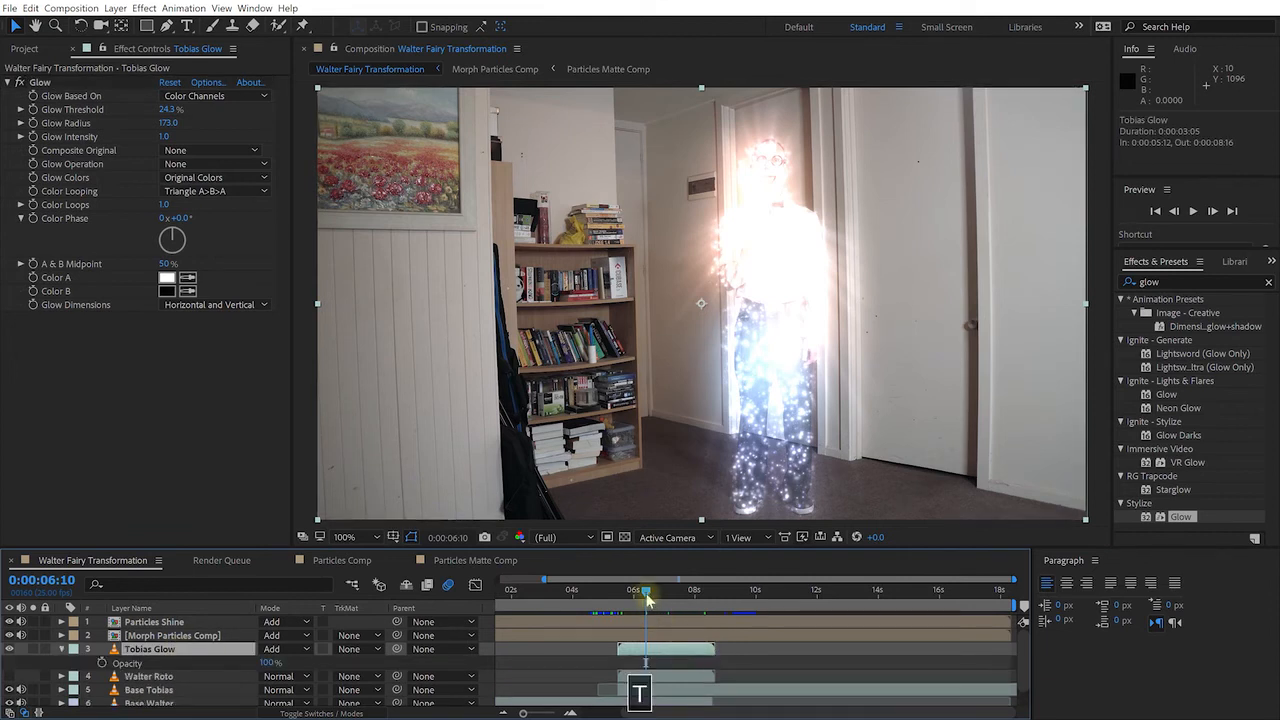
pyautogui.moveTo(634, 592); pyautogui.dragTo(625, 596)
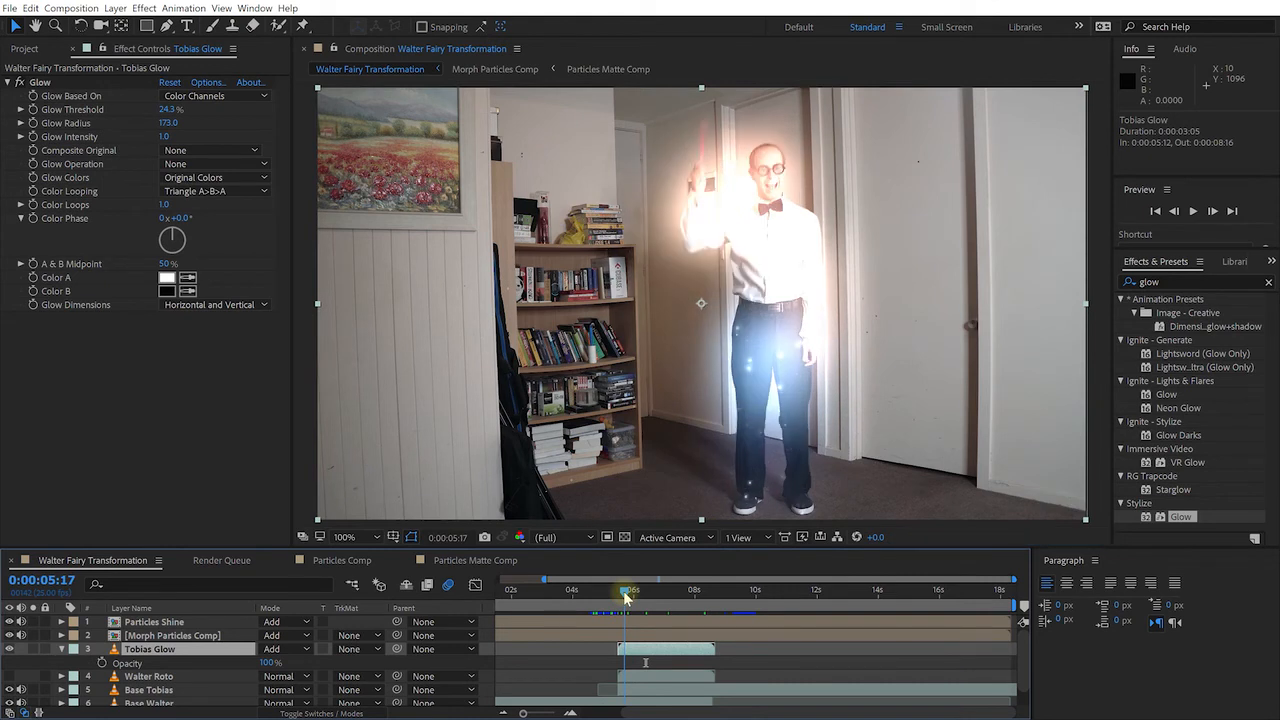
pyautogui.moveTo(627, 596); pyautogui.dragTo(629, 596)
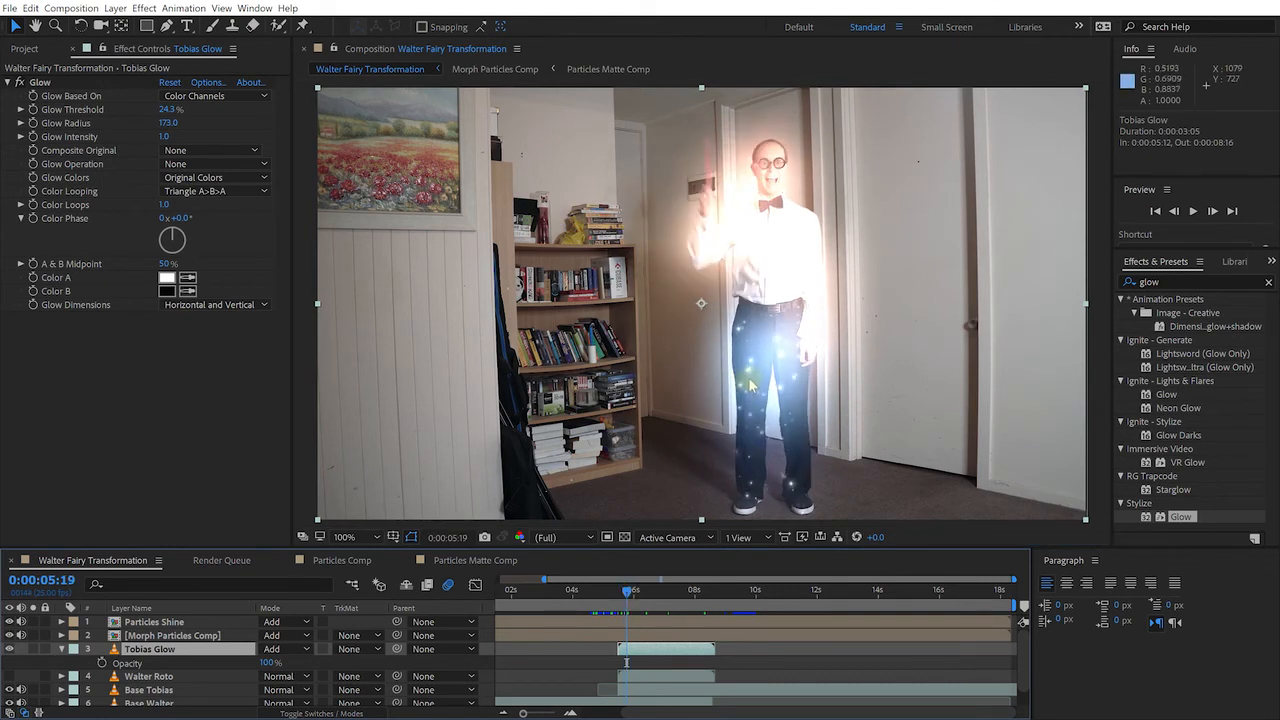
pyautogui.click(102, 664)
pyautogui.moveTo(266, 663); pyautogui.dragTo(138, 664)
# Add Opacity keys of about 78% at 6:23 and 0% at 8:14, then Easy Ease all three
pyautogui.moveTo(629, 596); pyautogui.dragTo(660, 601)
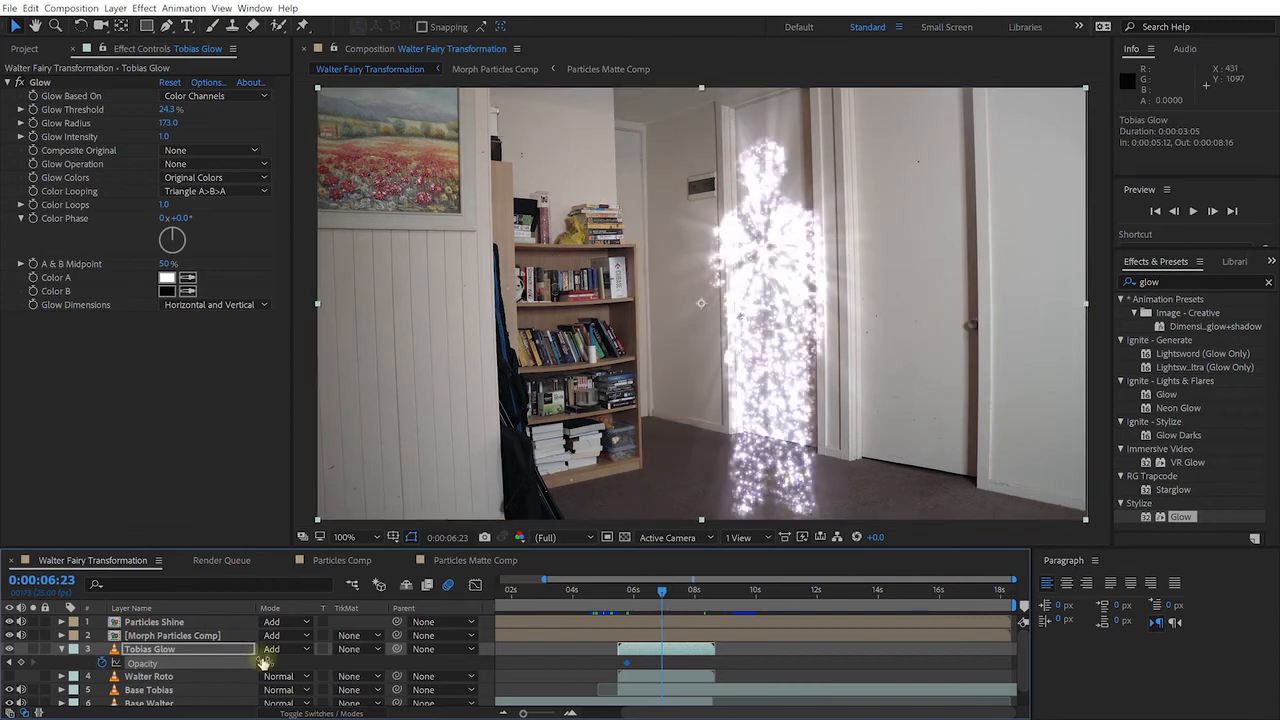
pyautogui.moveTo(273, 661); pyautogui.dragTo(347, 661)
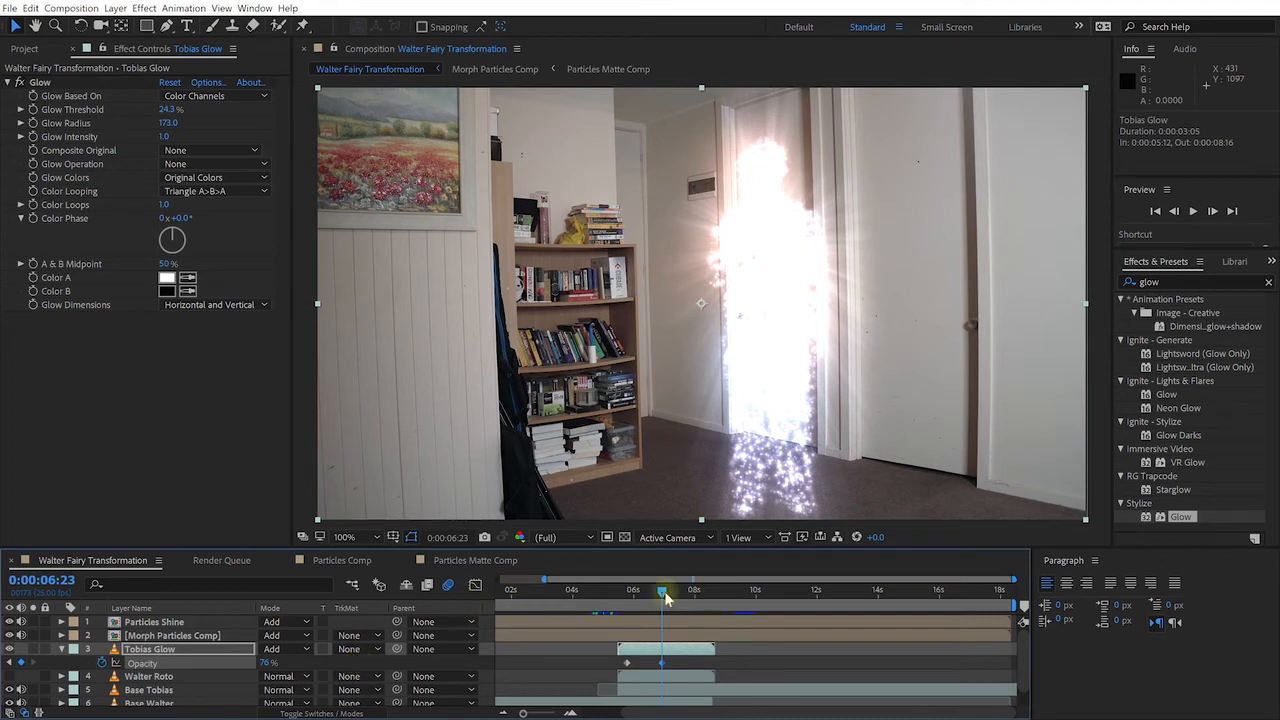
pyautogui.moveTo(666, 596); pyautogui.dragTo(711, 612)
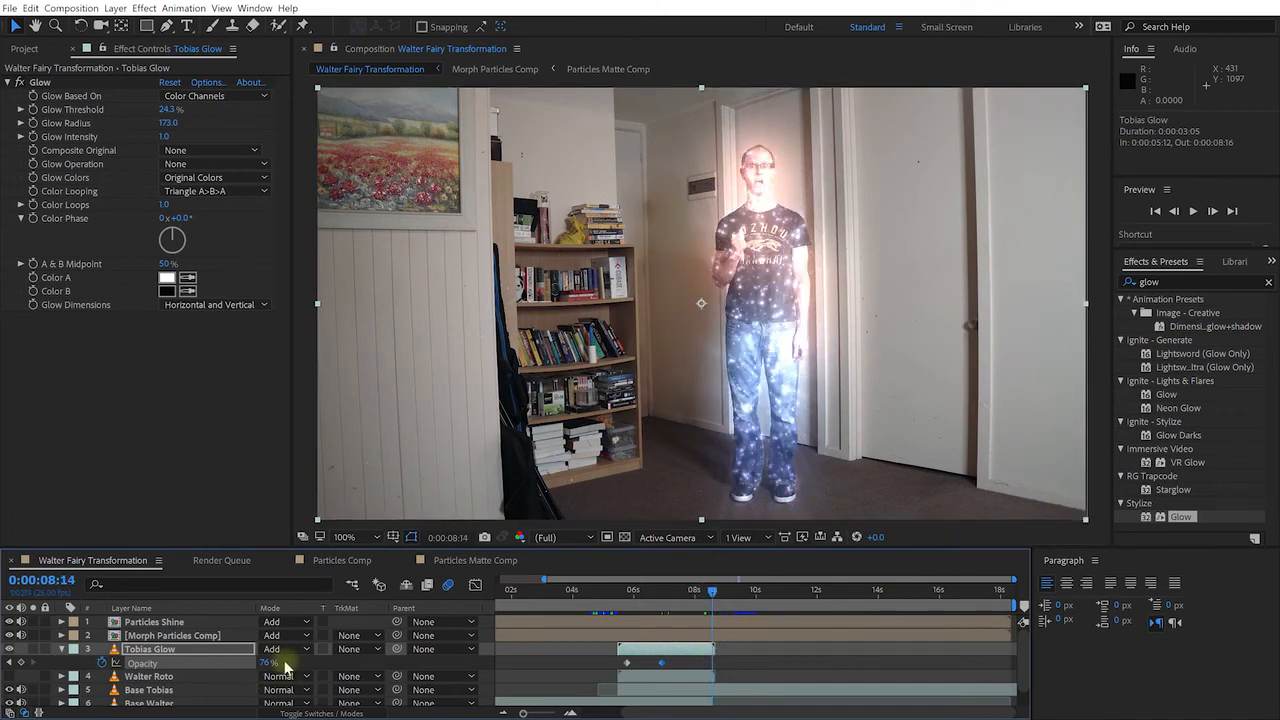
pyautogui.moveTo(268, 664); pyautogui.dragTo(117, 664)
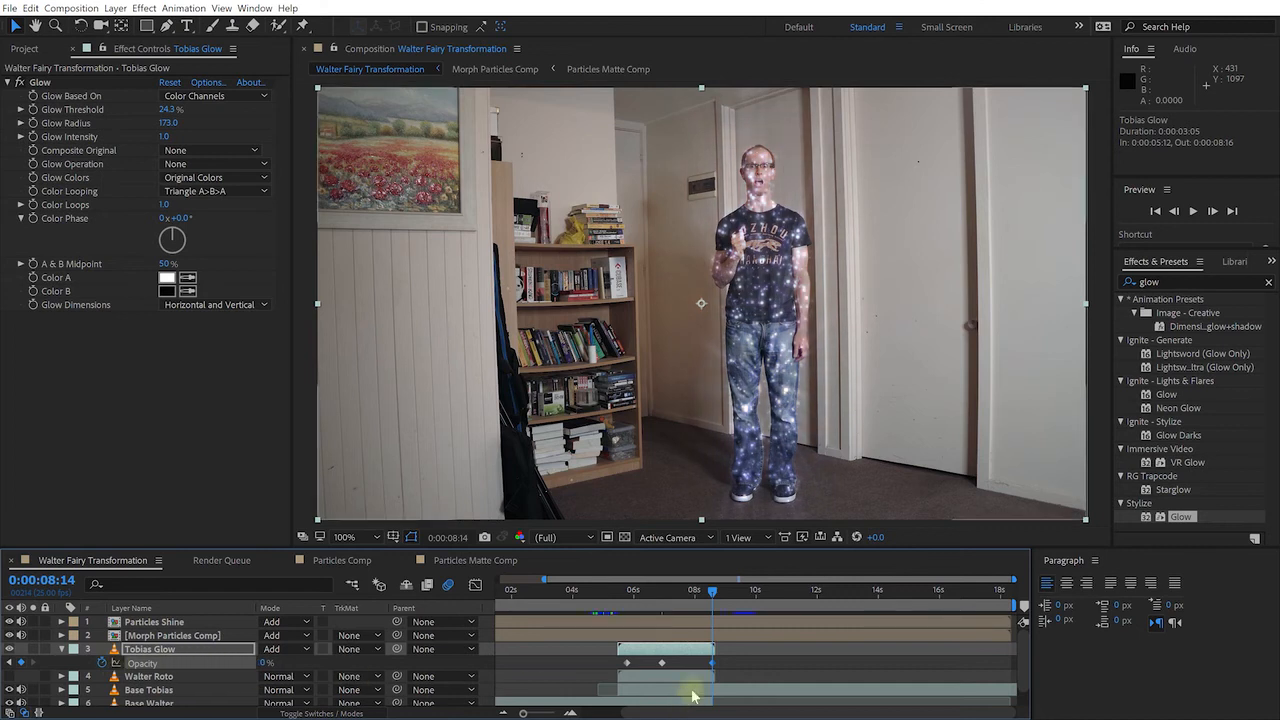
pyautogui.moveTo(740, 666); pyautogui.dragTo(540, 676)
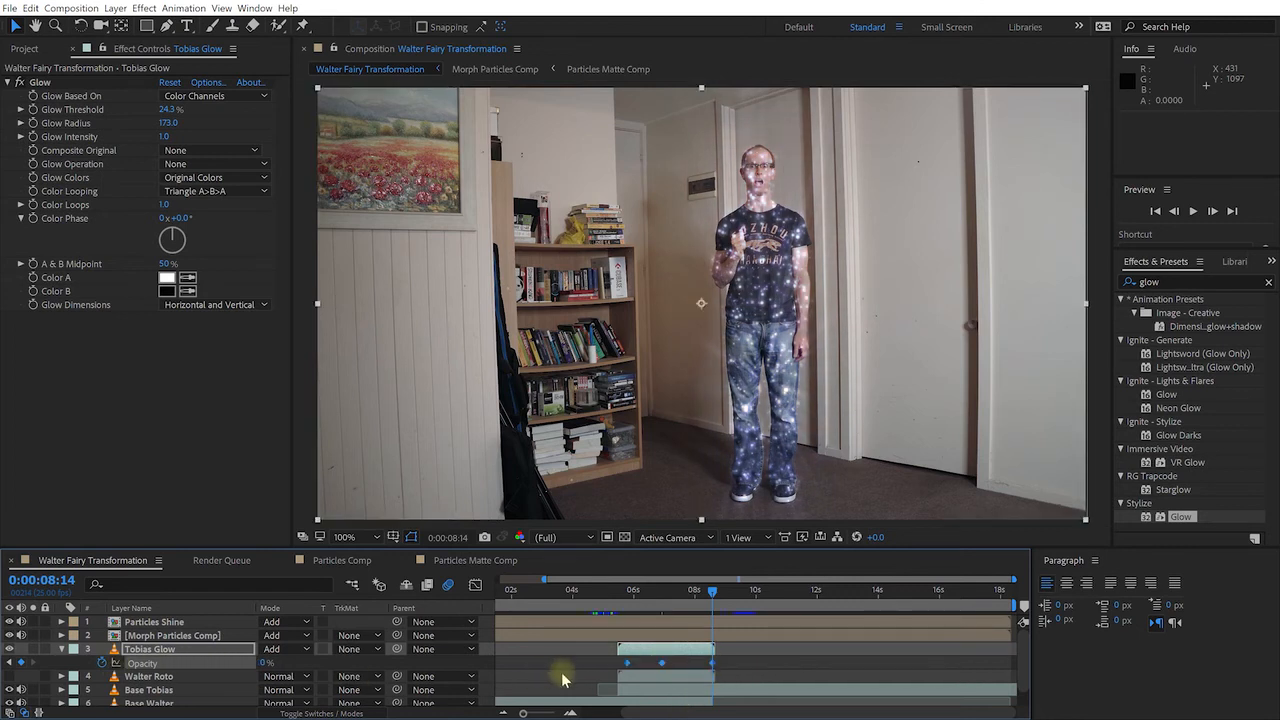
pyautogui.press('F9')
# Preview the glow transformation starting from 4:06
pyautogui.moveTo(613, 590); pyautogui.dragTo(580, 590)
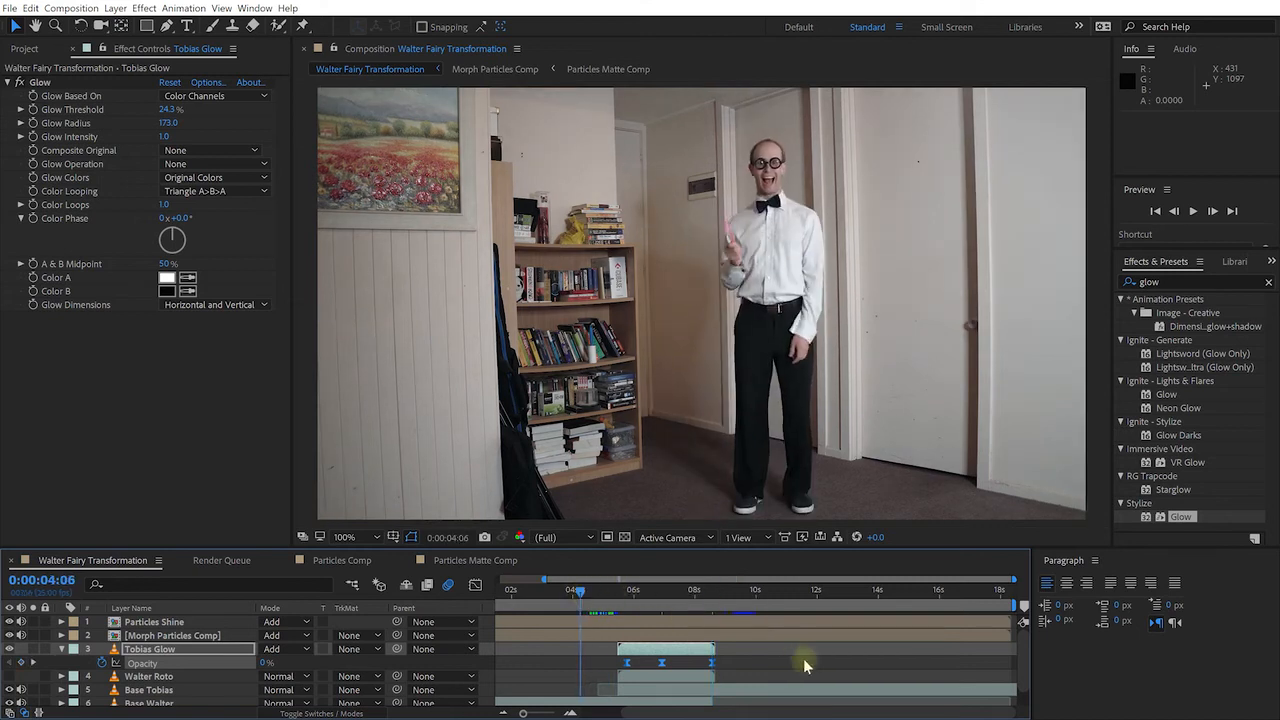
pyautogui.hotkey('shift', 'space')
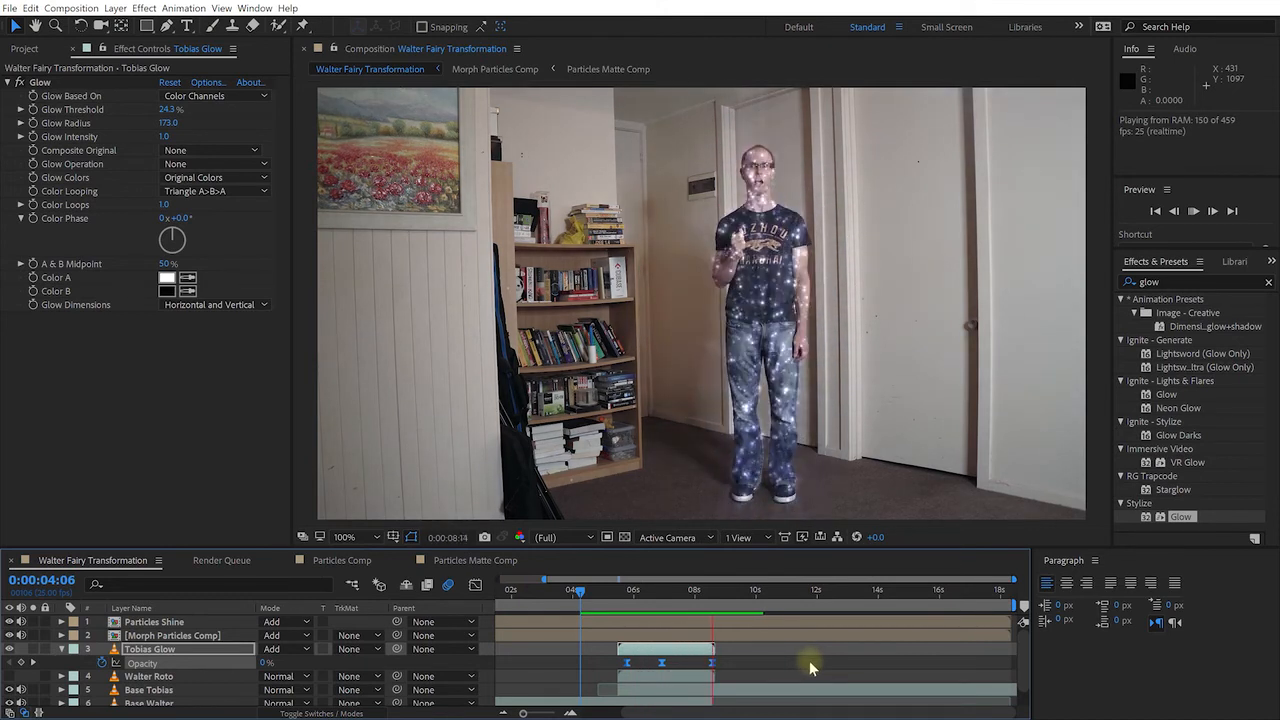
pyautogui.press('space')
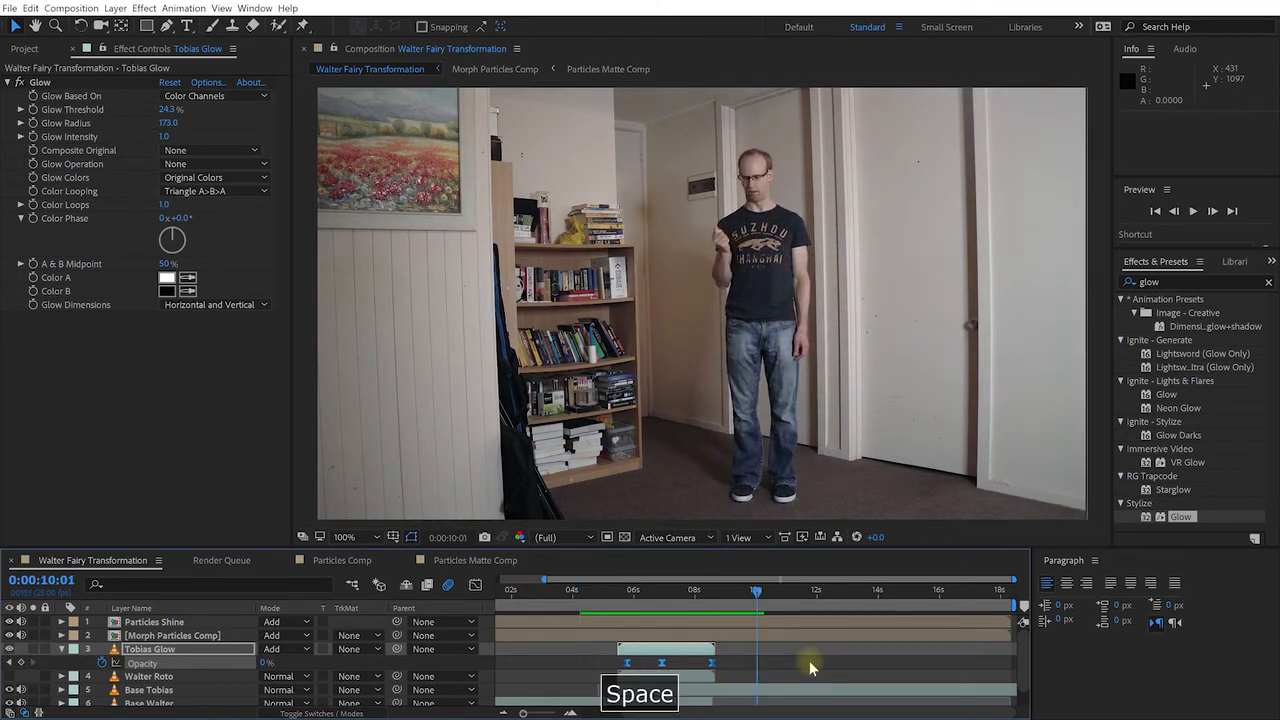
# Lower Tobias Glow's peak Opacity keyframe at 6:23 from 76% to 53%
pyautogui.moveTo(757, 591); pyautogui.dragTo(702, 593)
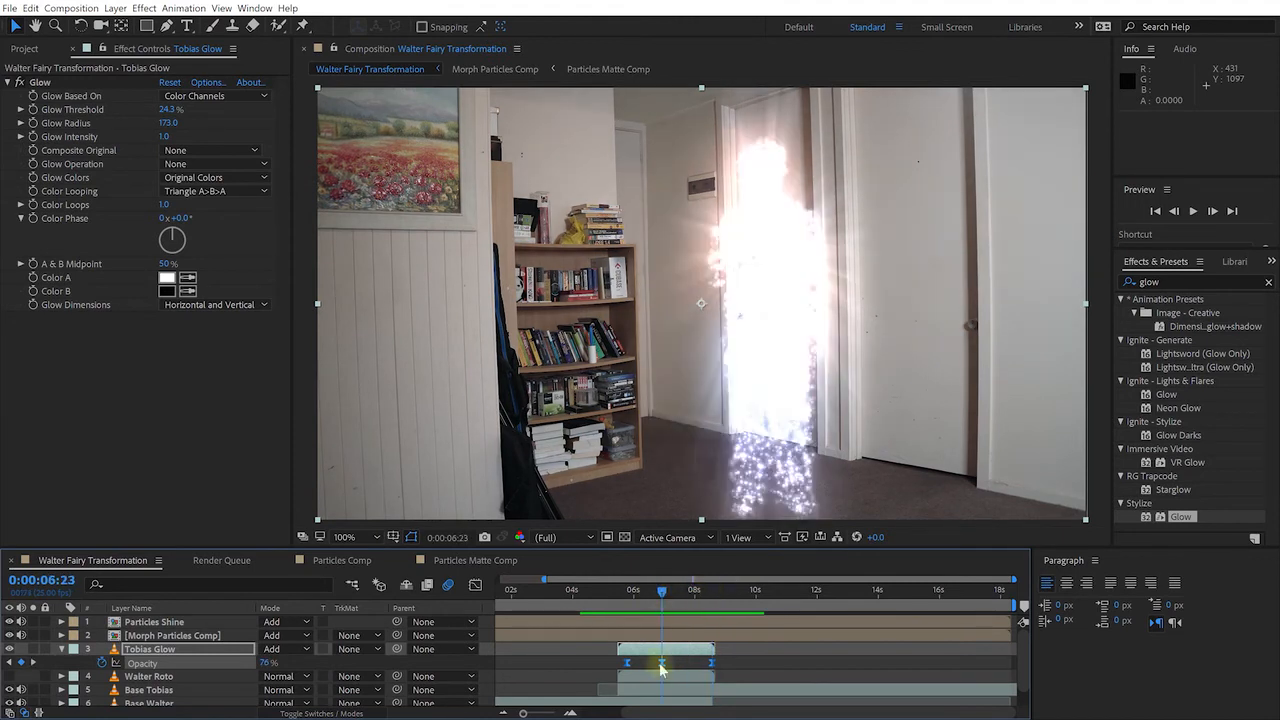
pyautogui.press('k')
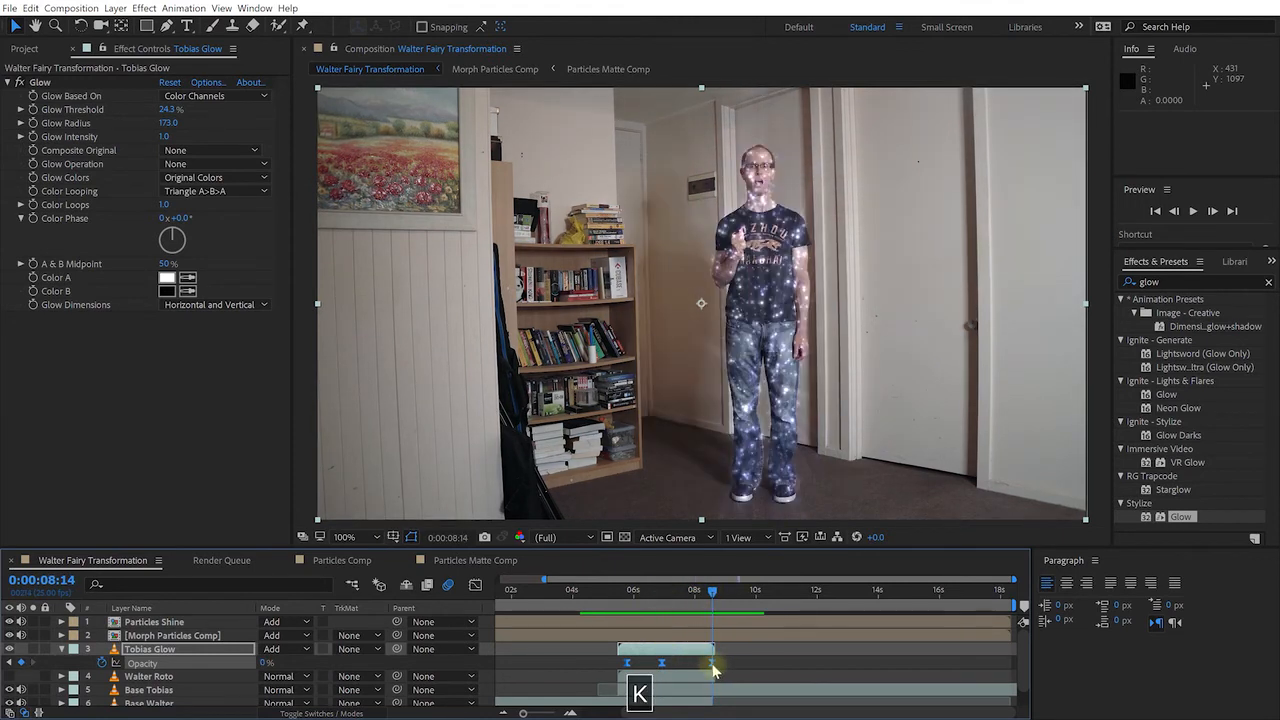
pyautogui.press('j')
pyautogui.press('j')
pyautogui.press('k')
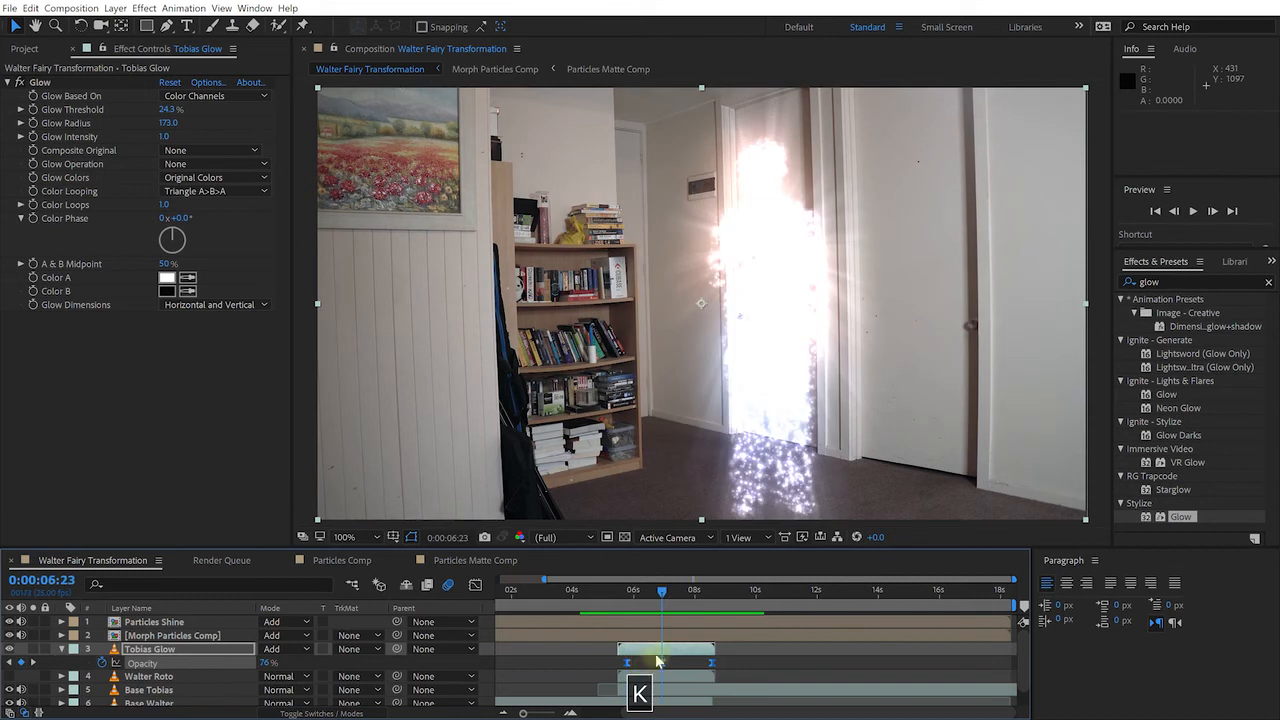
pyautogui.moveTo(268, 664); pyautogui.dragTo(258, 665)
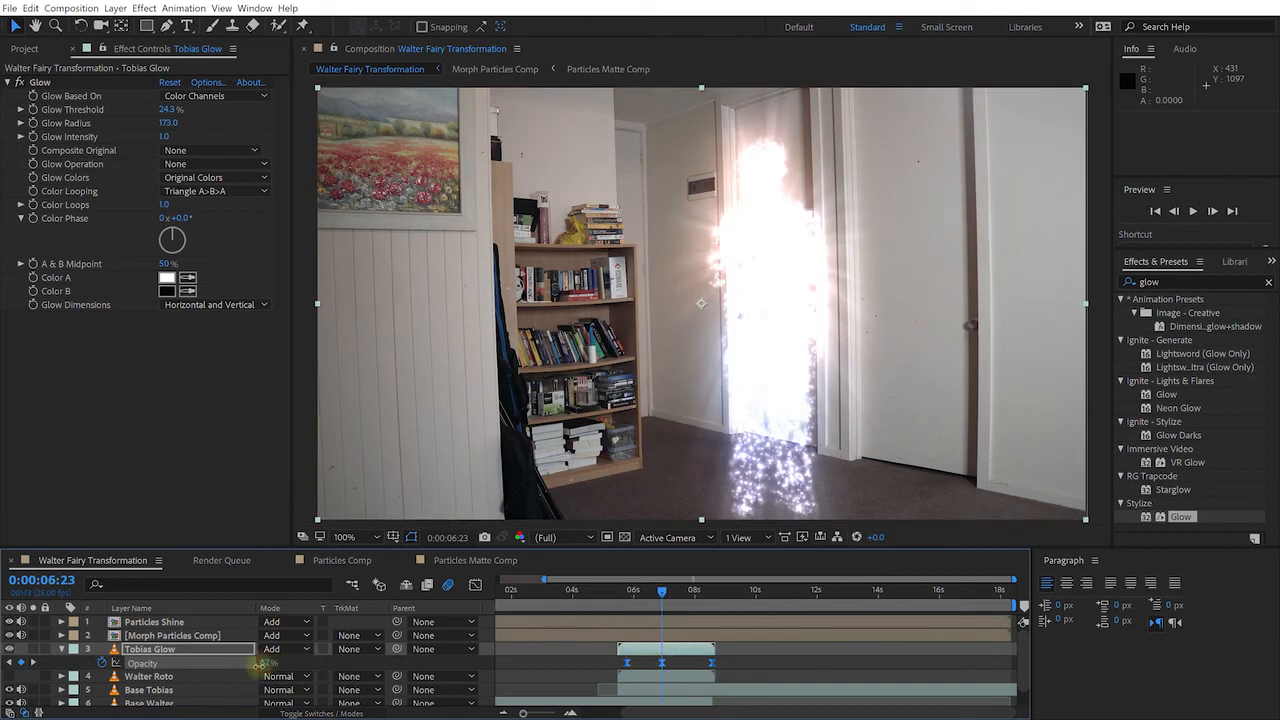
pyautogui.moveTo(252, 664); pyautogui.dragTo(250, 664)
pyautogui.click(662, 593)
pyautogui.moveTo(662, 593); pyautogui.dragTo(625, 598)
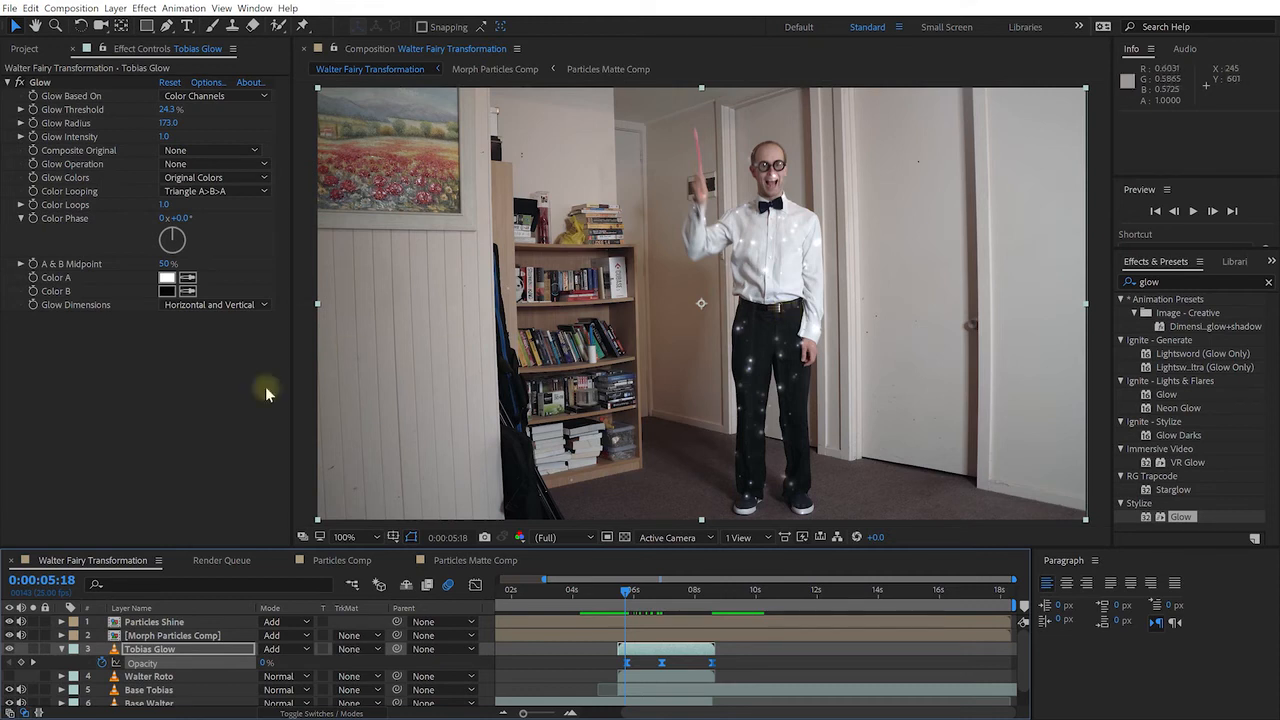
# Solo Walter Roto, apply the Stylize Glow effect, and rename the layer Walter Glow
pyautogui.click(155, 677)
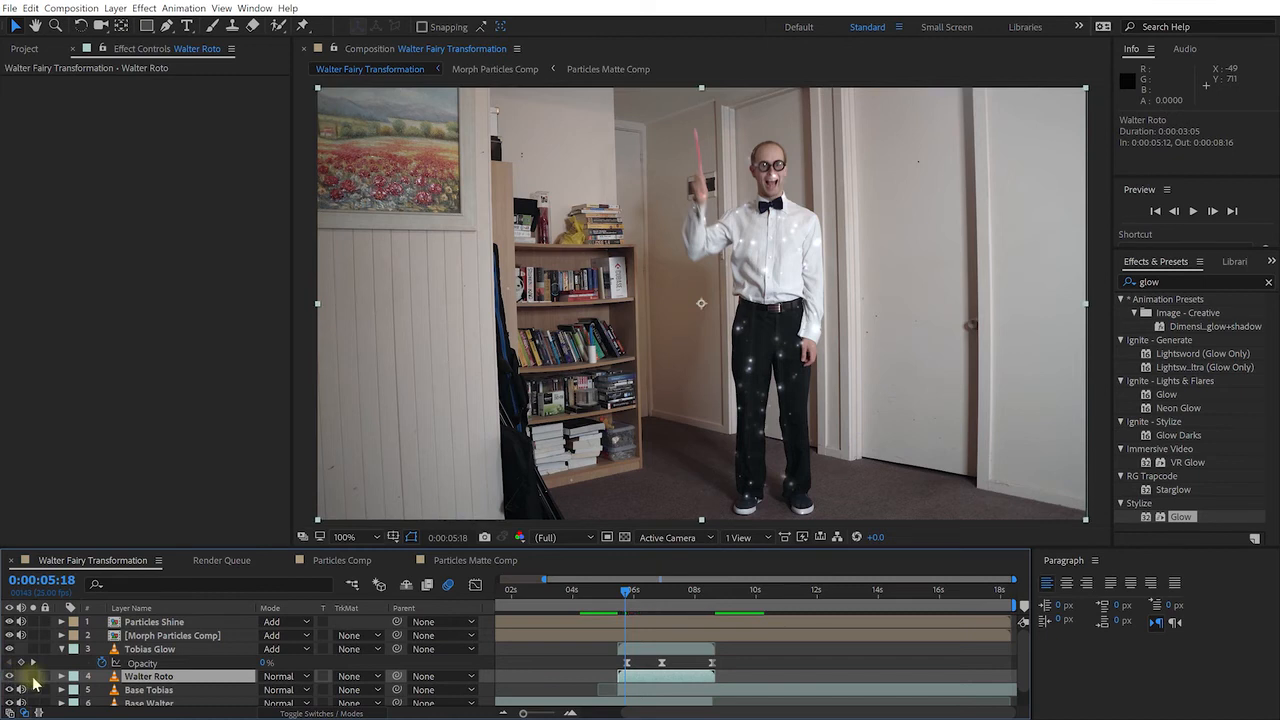
pyautogui.click(33, 677)
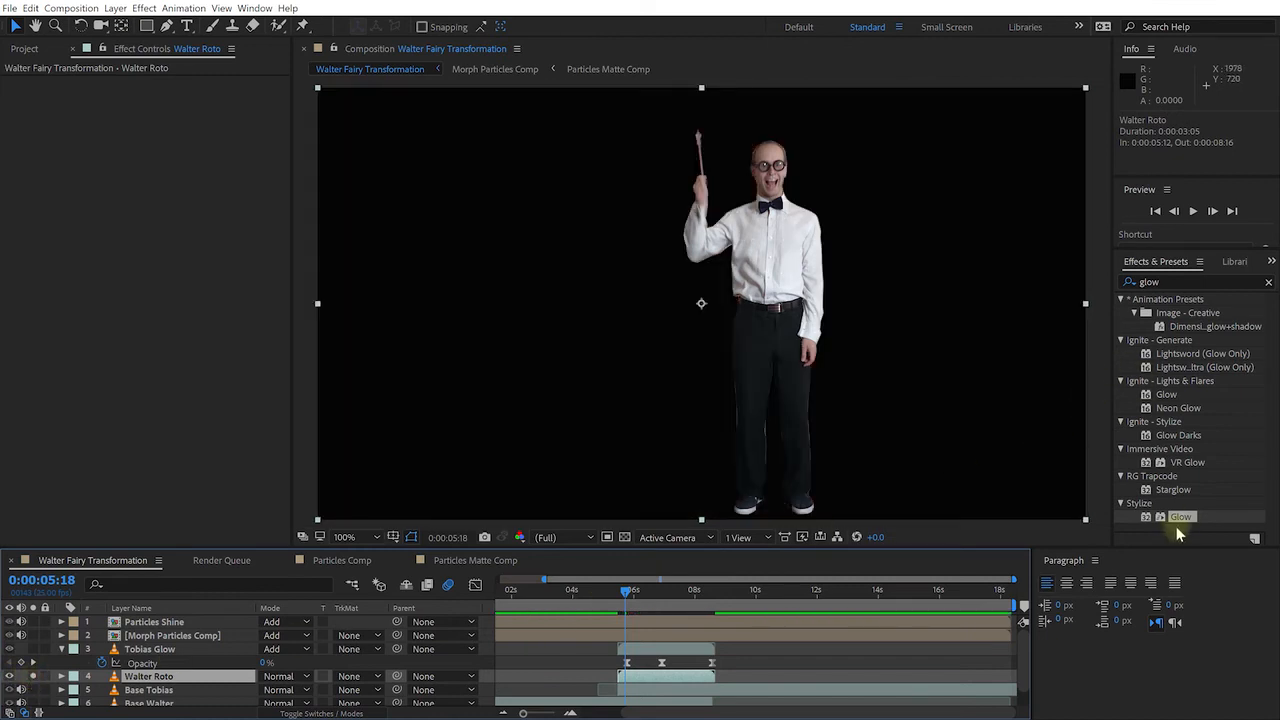
pyautogui.moveTo(1183, 522); pyautogui.dragTo(155, 680)
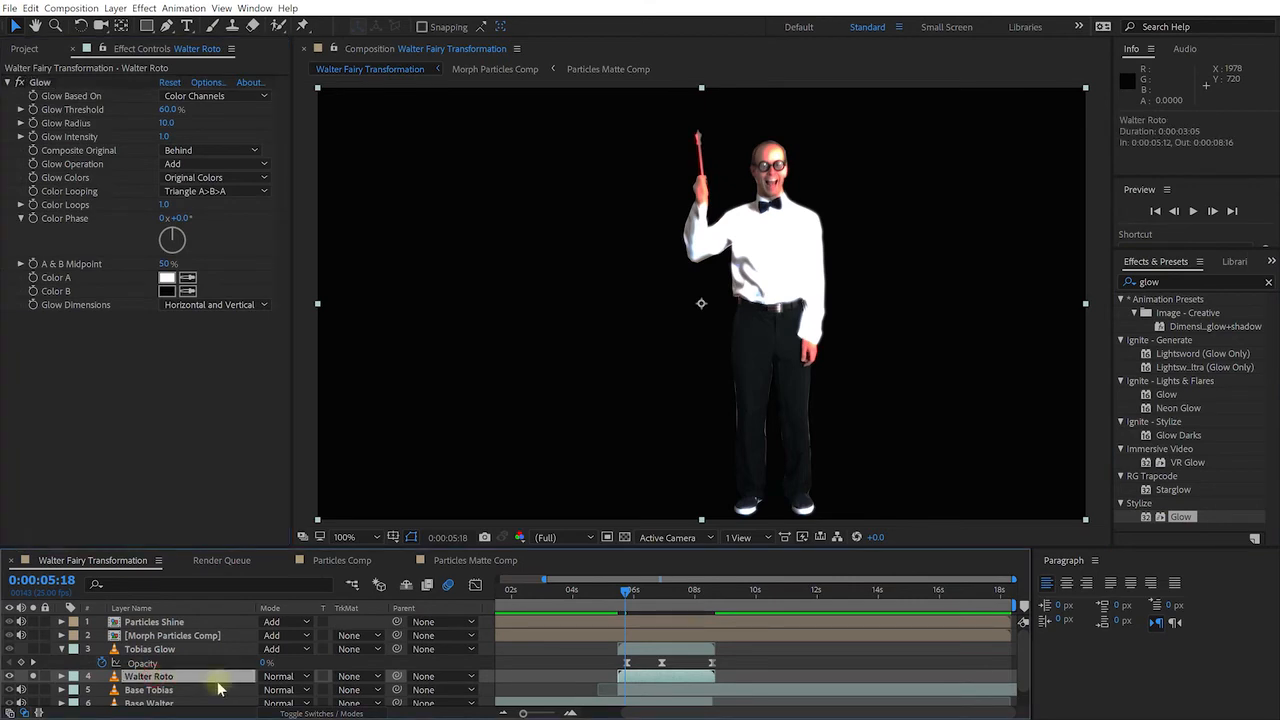
pyautogui.press('Return')
pyautogui.press('BackSpace')
pyautogui.press('BackSpace')
pyautogui.press('BackSpace')
pyautogui.press('BackSpace')
pyautogui.write('Glow')
pyautogui.press('Return')
pyautogui.click(108, 68)
# Set the Glow effect's Composite Original and Glow Operation to None
pyautogui.click(40, 83)
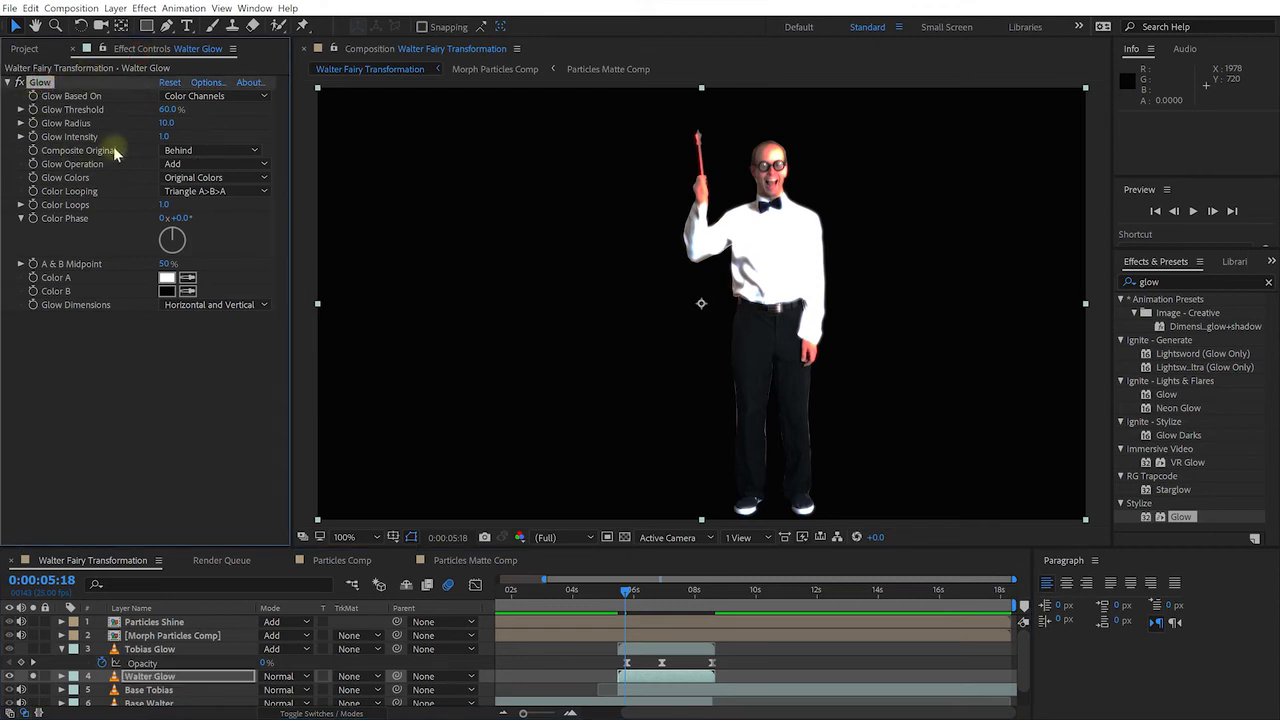
pyautogui.click(205, 150)
pyautogui.click(205, 194)
pyautogui.click(200, 164)
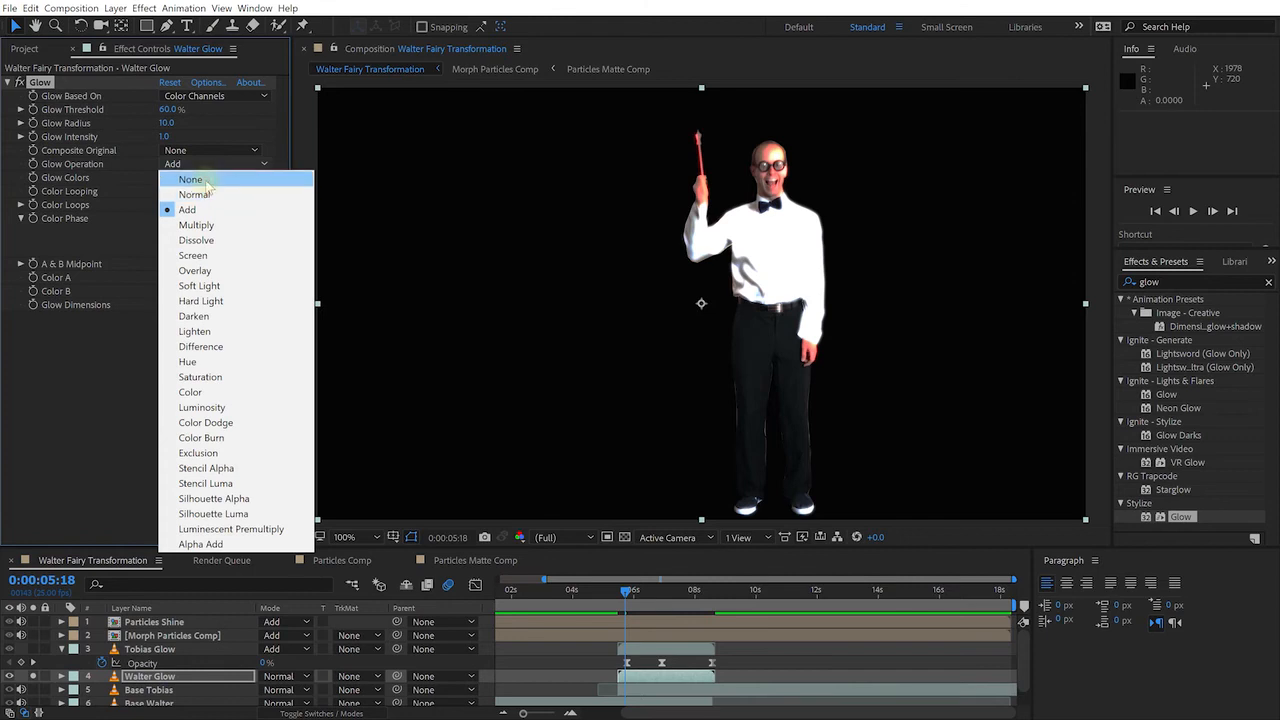
pyautogui.click(190, 177)
# Set Glow Threshold to 33.7% and reduce Glow Intensity for a fainter glow
pyautogui.moveTo(168, 111); pyautogui.dragTo(295, 122)
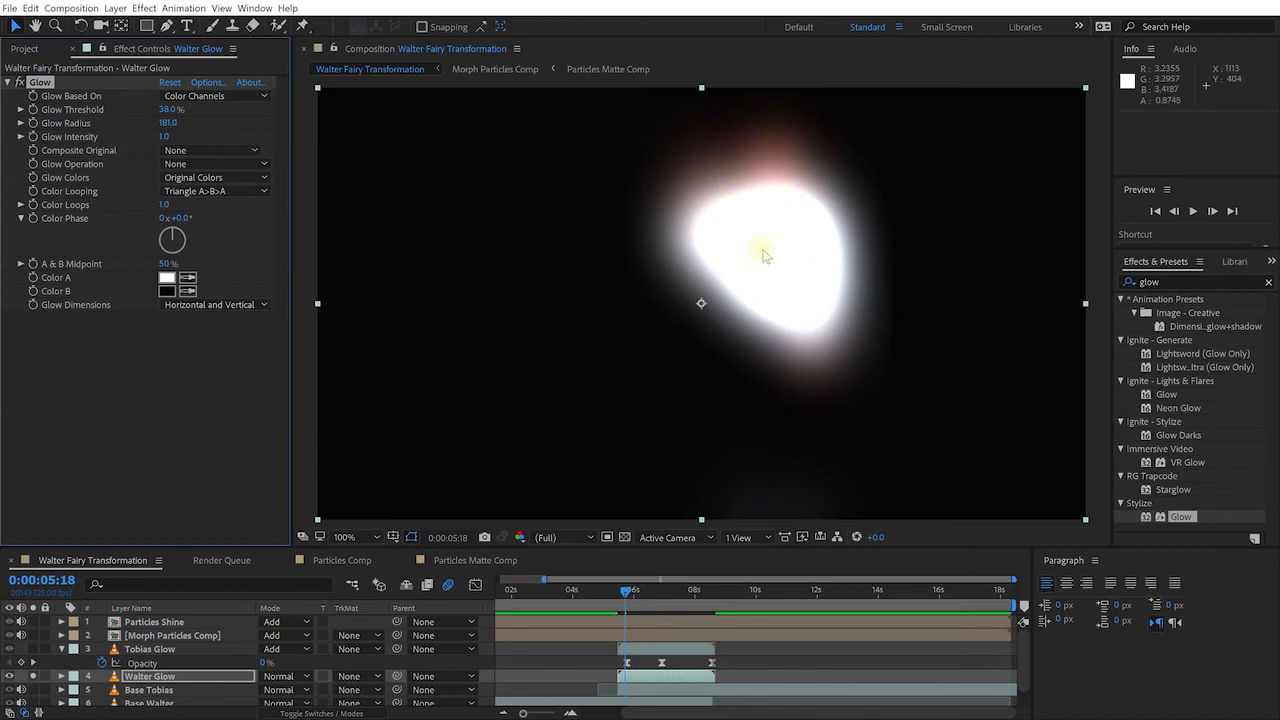
pyautogui.moveTo(168, 138); pyautogui.dragTo(172, 109)
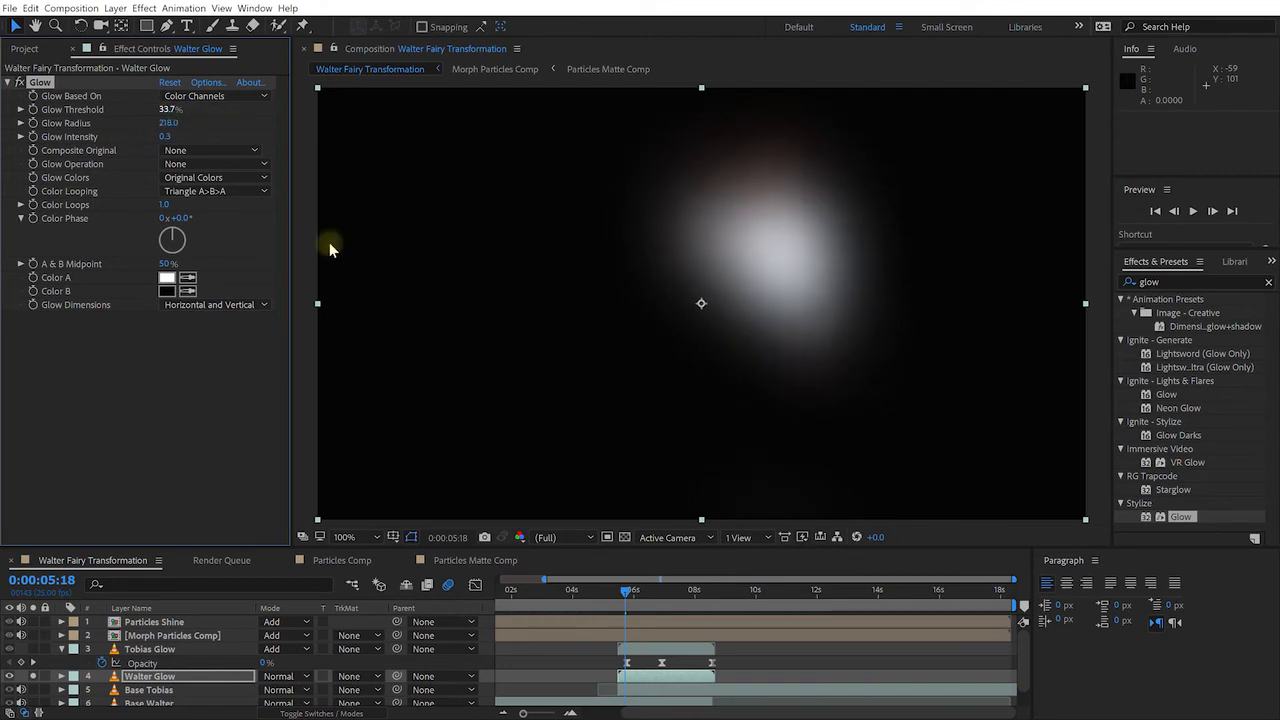
pyautogui.click(640, 593)
pyautogui.moveTo(640, 596); pyautogui.dragTo(631, 608)
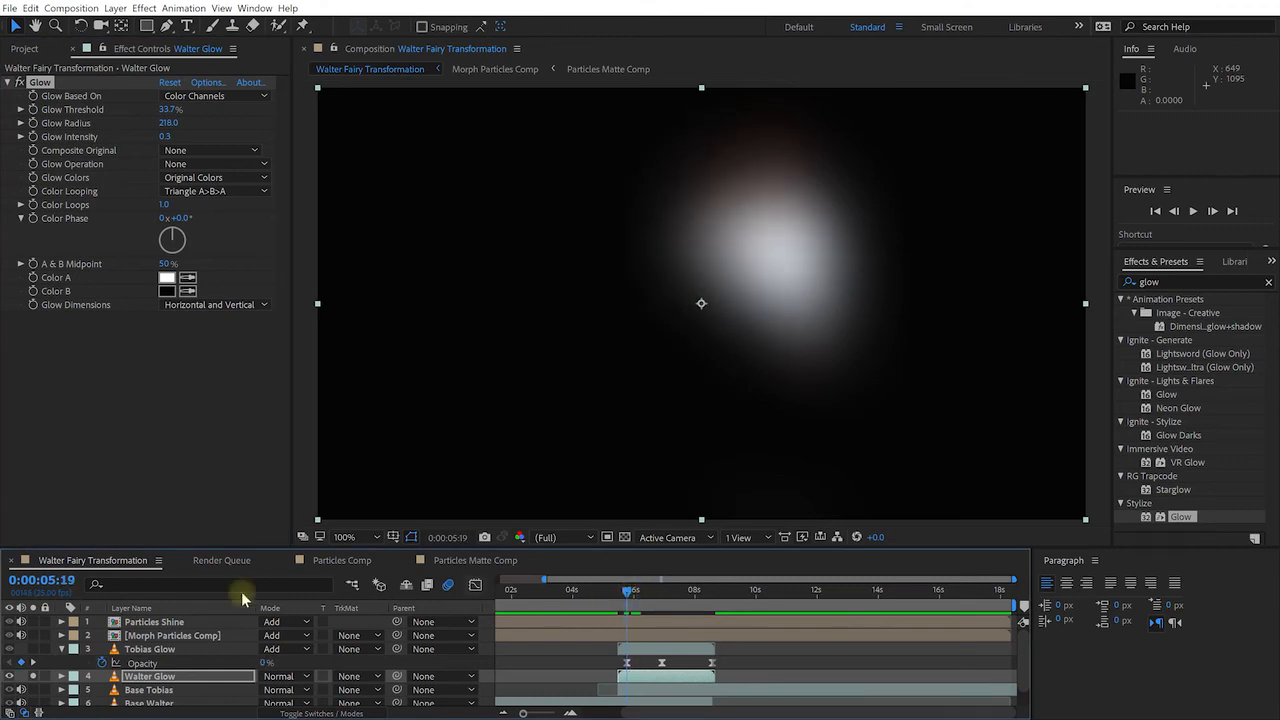
# Unsolo Walter Glow and set its blend mode to Add
pyautogui.click(32, 681)
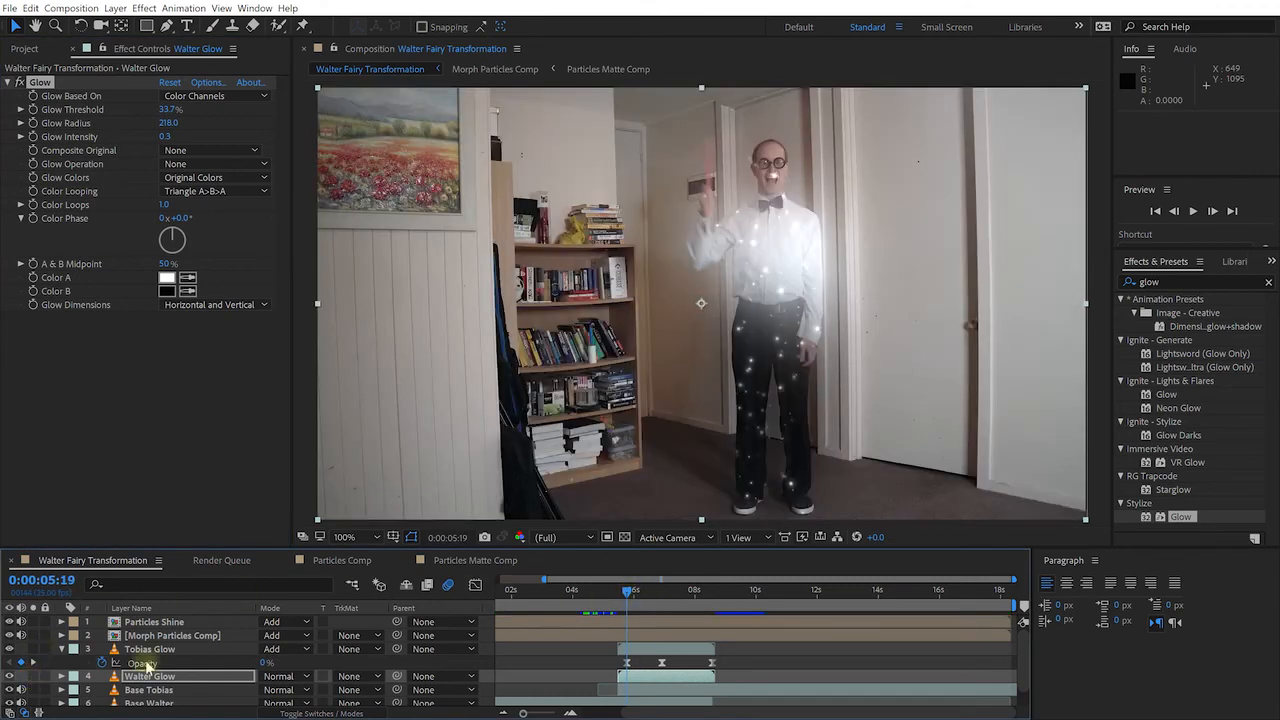
pyautogui.click(279, 678)
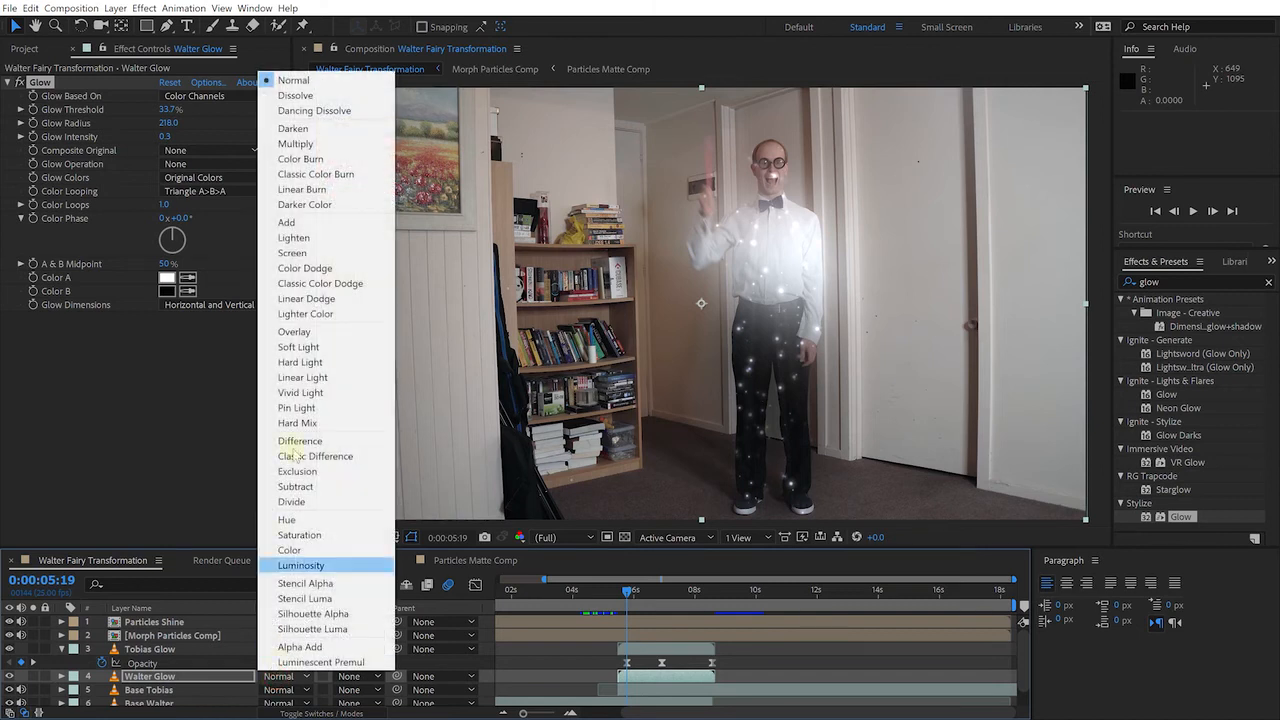
pyautogui.click(280, 226)
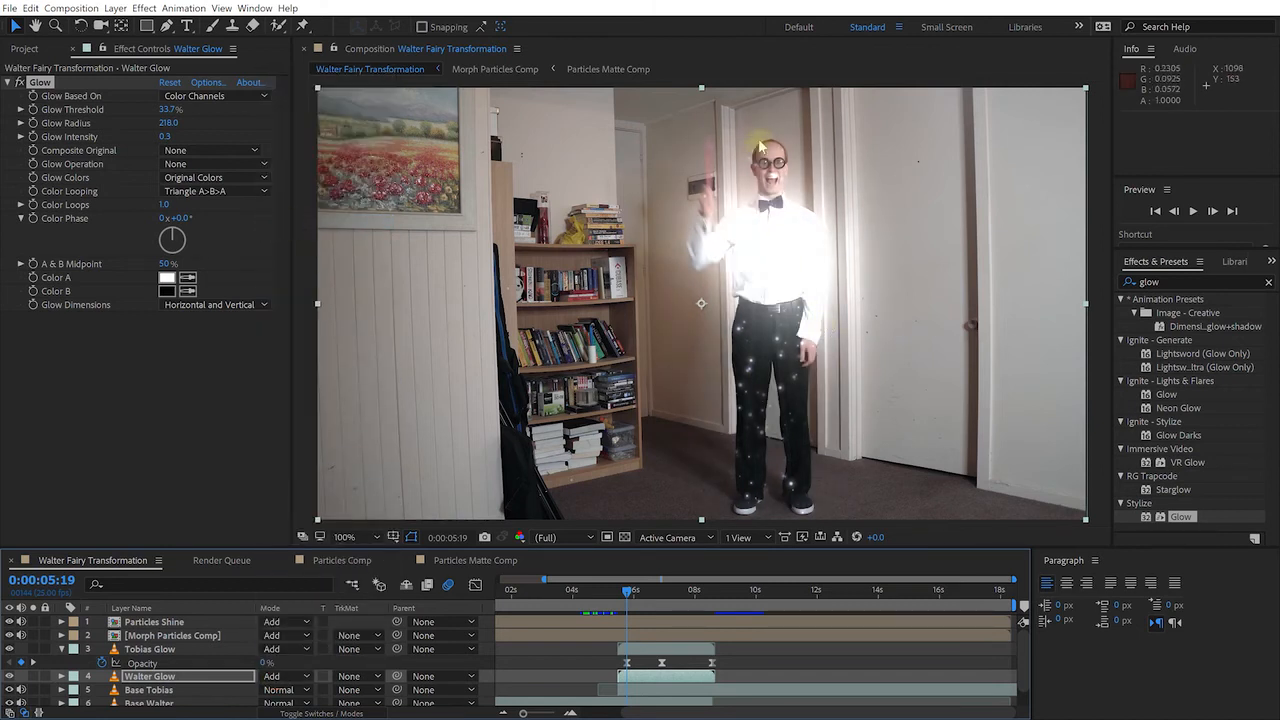
pyautogui.click(618, 592)
pyautogui.moveTo(616, 592); pyautogui.dragTo(619, 597)
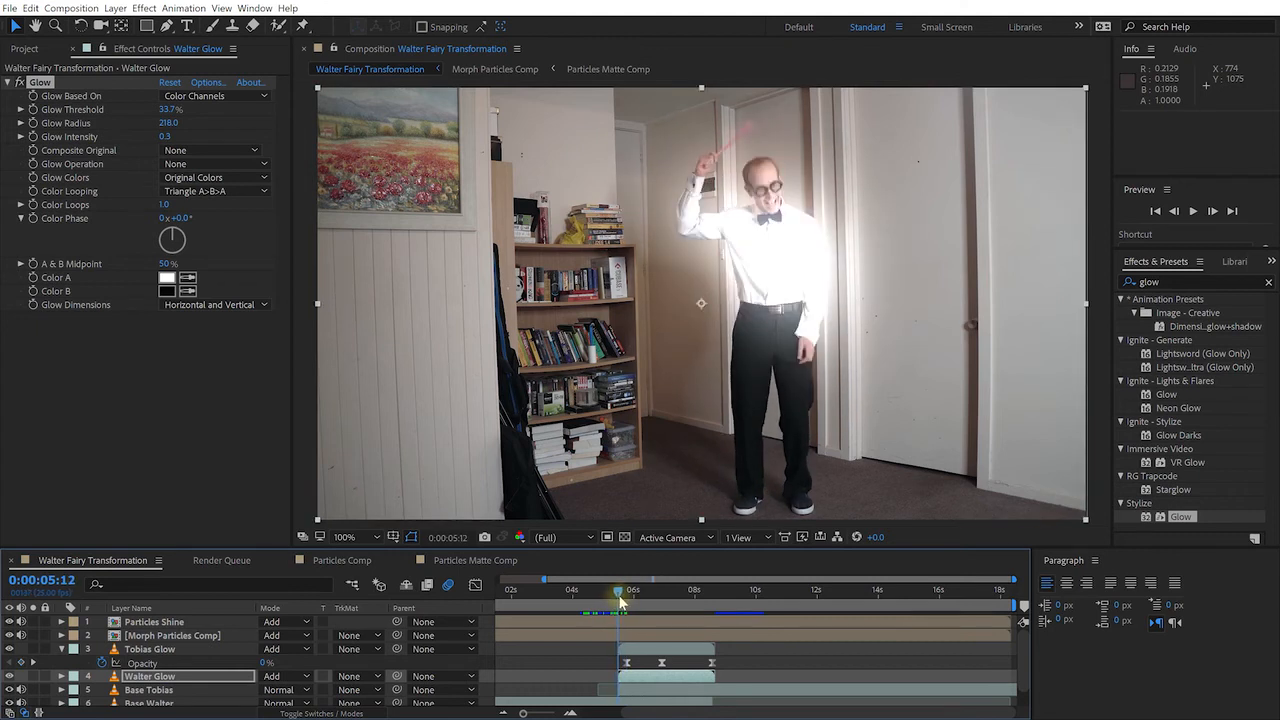
pyautogui.click(170, 679)
pyautogui.scroll(-1, 179, 683)
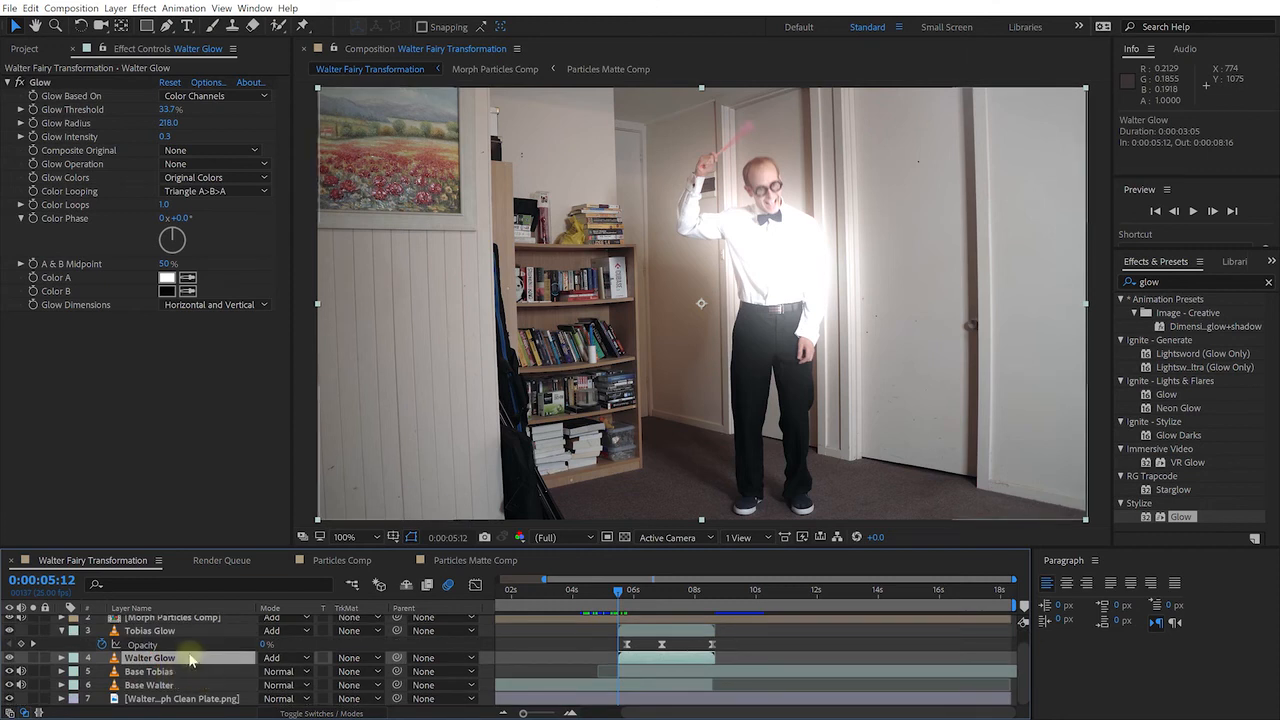
# Start Walter Glow's Opacity keyframes with 0% at 5:12
pyautogui.press('t')
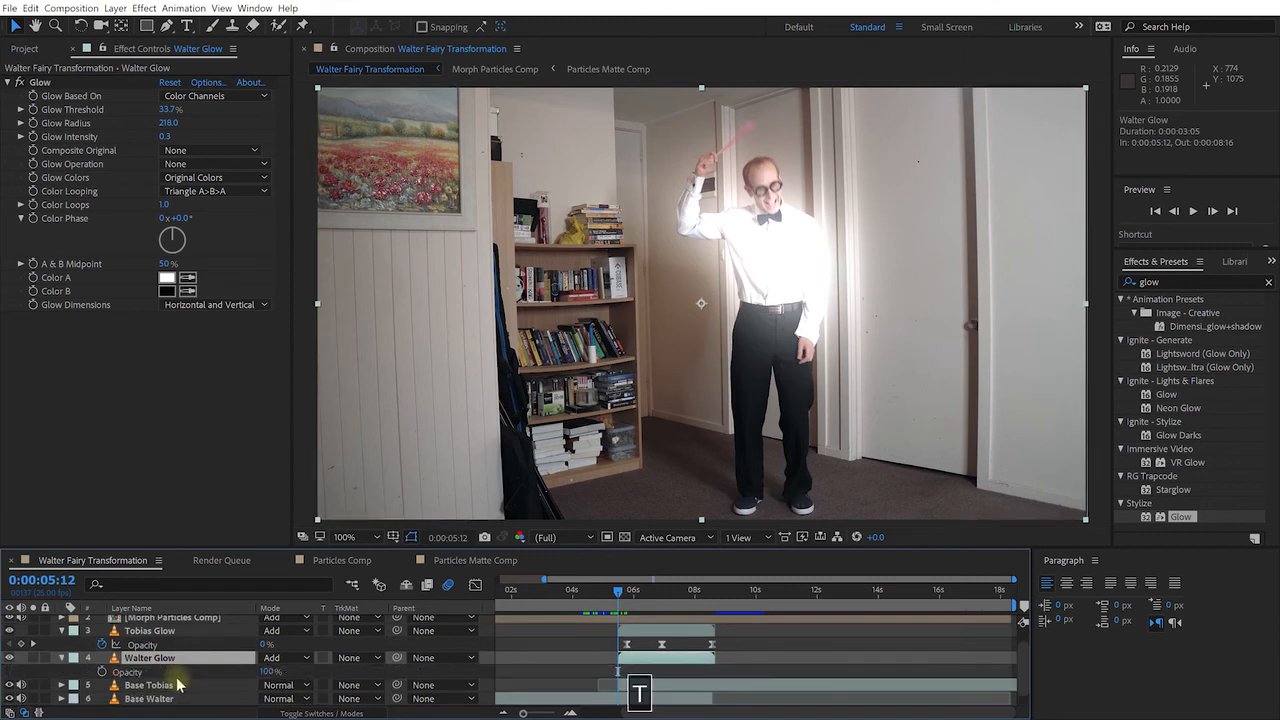
pyautogui.click(102, 672)
pyautogui.moveTo(269, 672); pyautogui.dragTo(105, 671)
# Add Opacity keys of 24% around 6:10 and 0% at 8:00, then Easy Ease all three
pyautogui.moveTo(618, 591); pyautogui.dragTo(661, 598)
pyautogui.moveTo(268, 671); pyautogui.dragTo(293, 667)
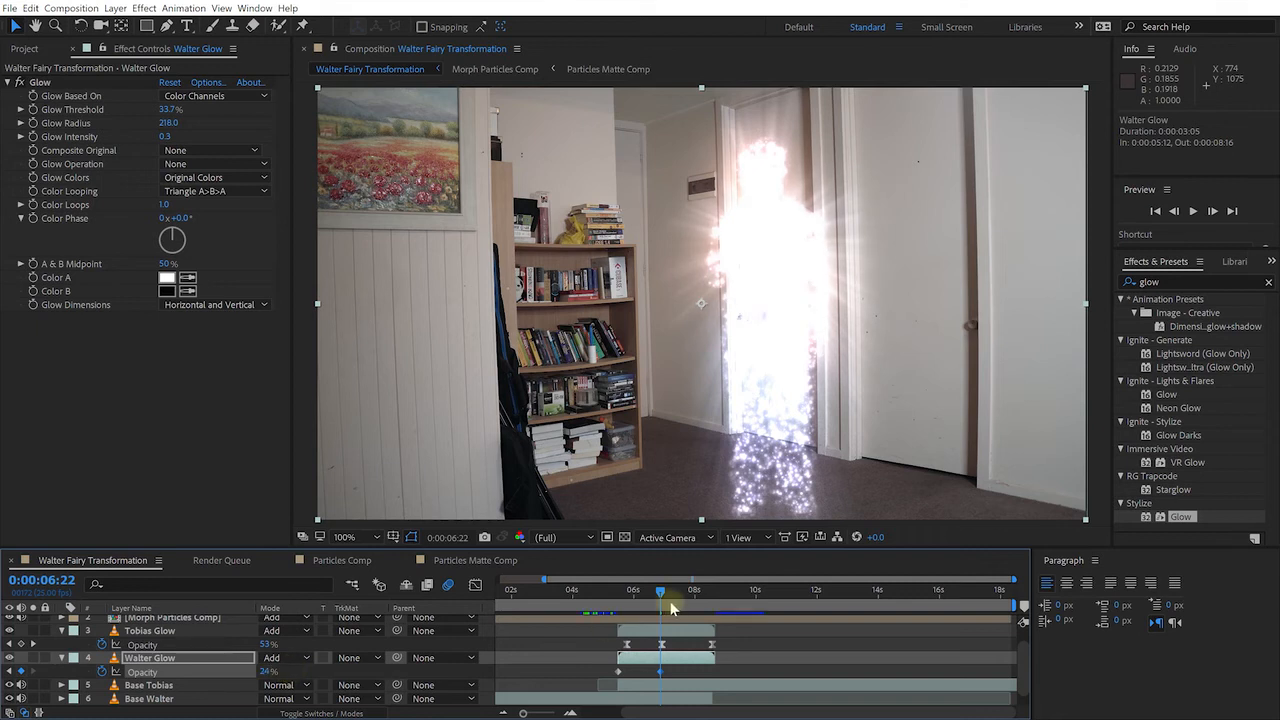
pyautogui.moveTo(662, 597); pyautogui.dragTo(695, 594)
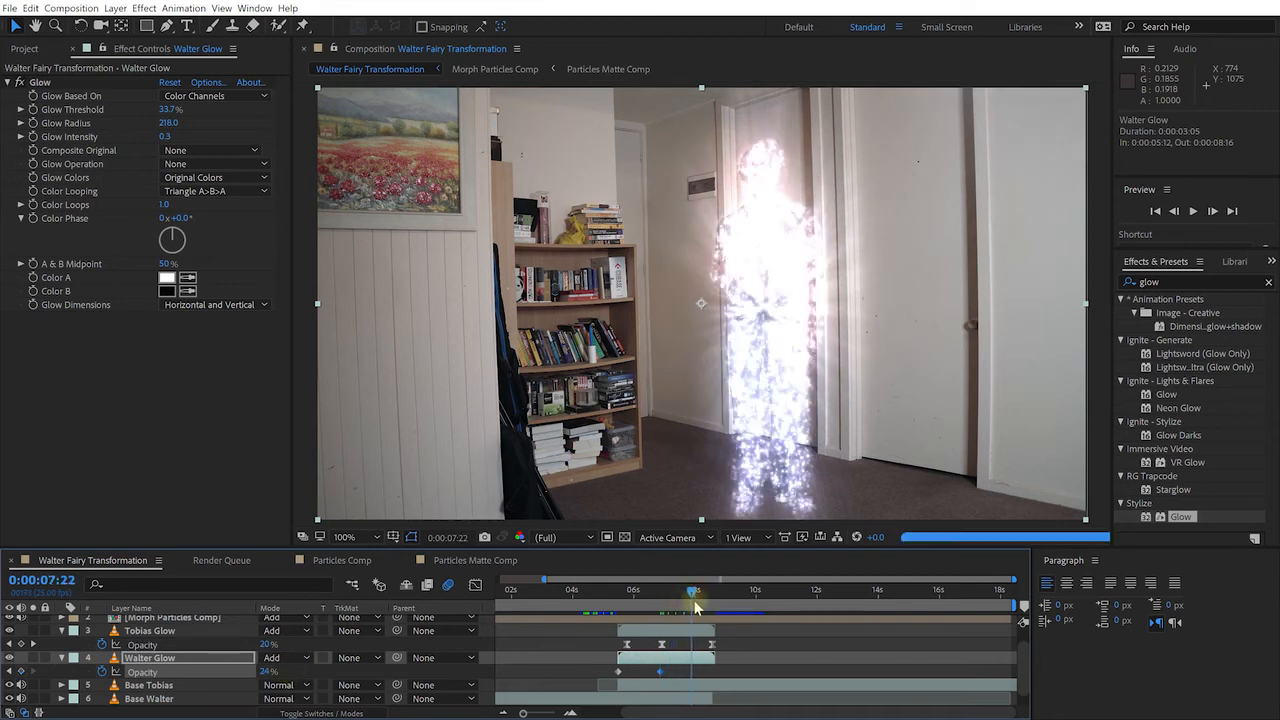
pyautogui.moveTo(266, 672); pyautogui.dragTo(175, 672)
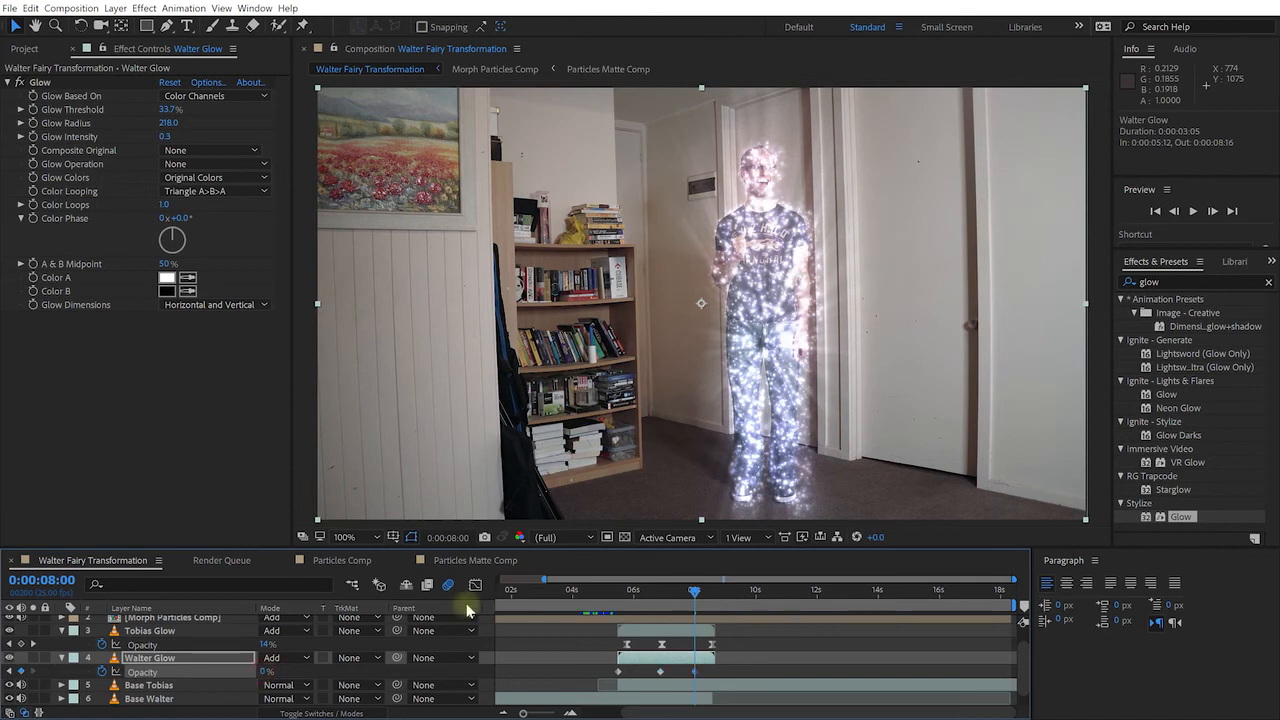
pyautogui.moveTo(600, 664); pyautogui.dragTo(760, 683)
pyautogui.press('F9')
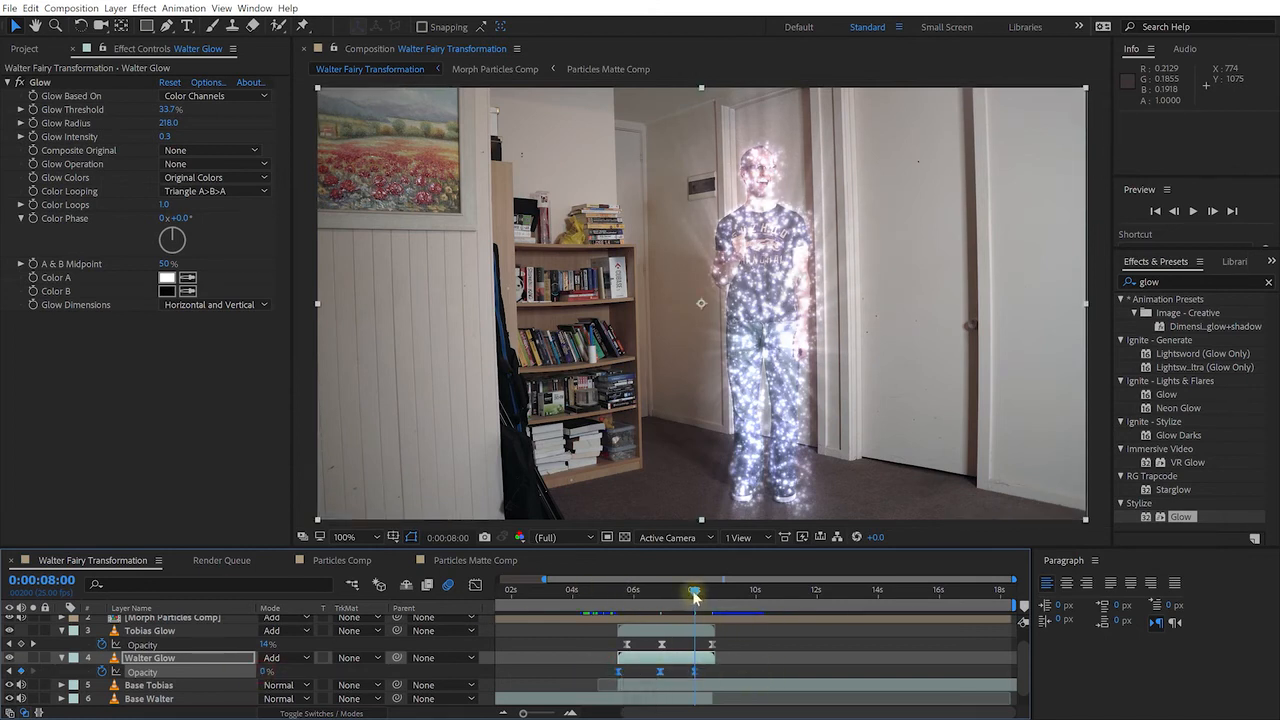
# Preview the transformation from 4:09 and return to the glowing frame at 7:07
pyautogui.moveTo(692, 590); pyautogui.dragTo(583, 592)
pyautogui.hotkey('shift', 'space')
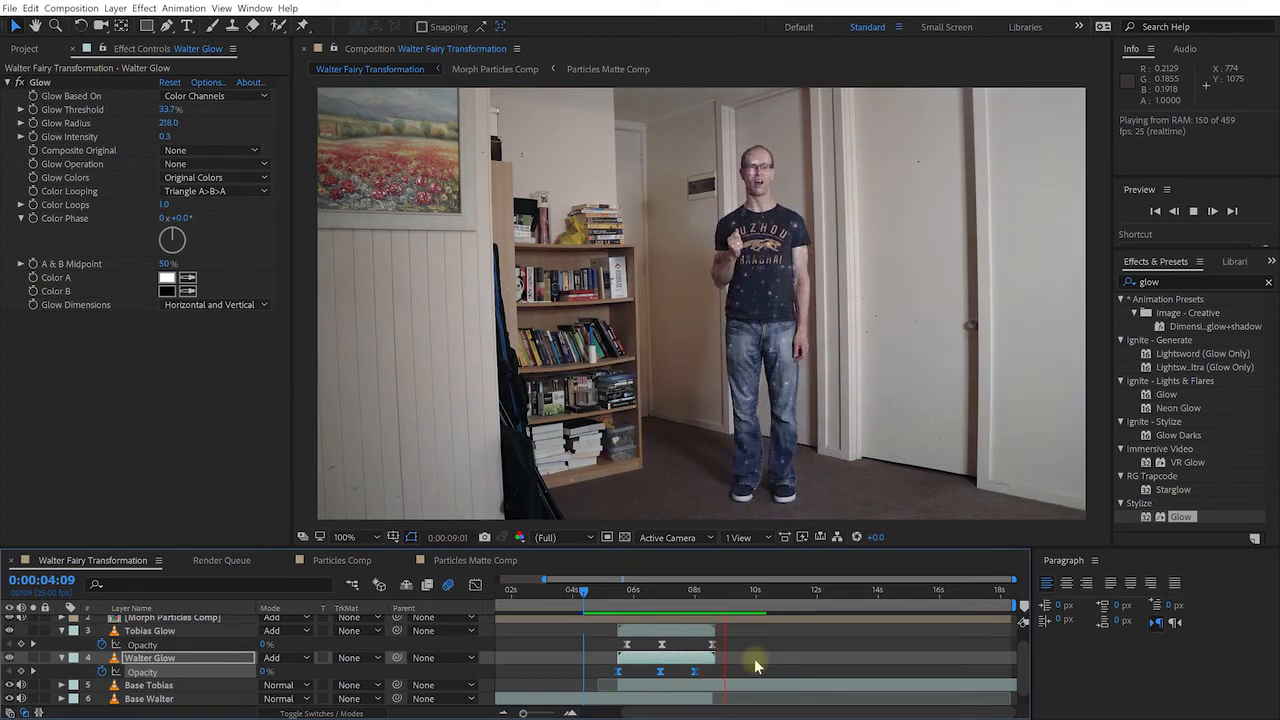
pyautogui.hotkey('shift', 'space')
pyautogui.moveTo(754, 591); pyautogui.dragTo(671, 599)
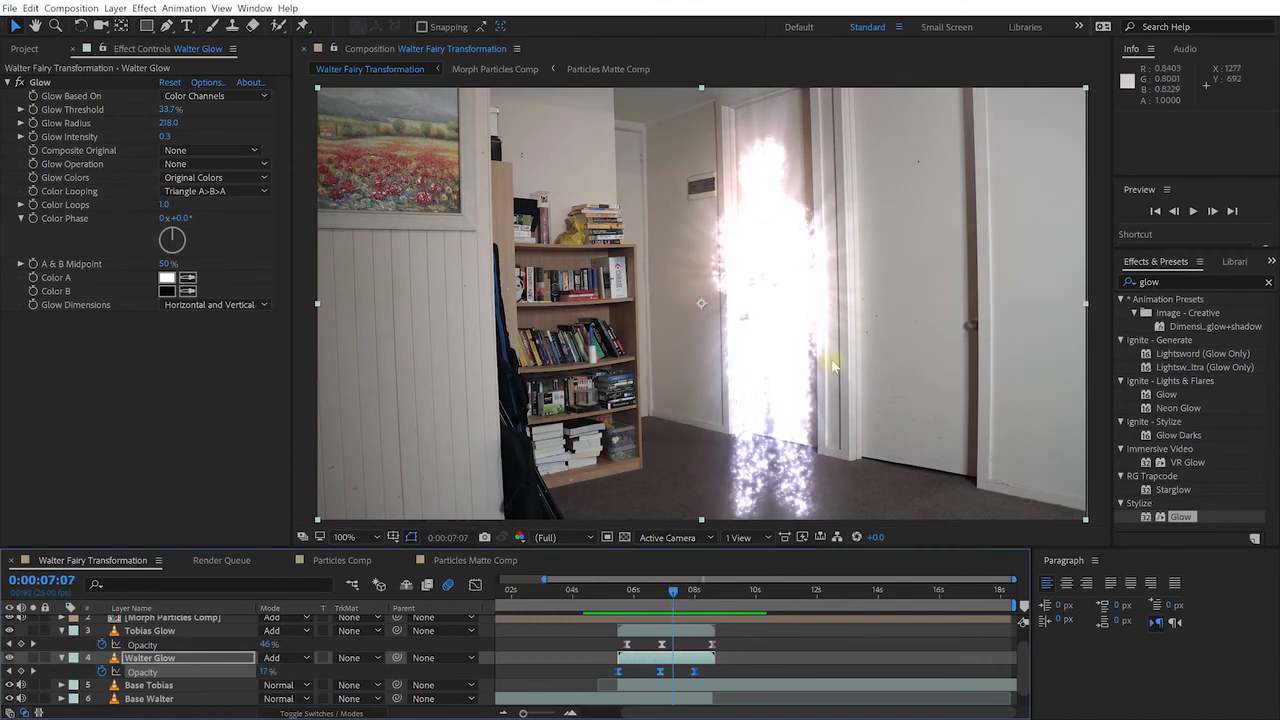
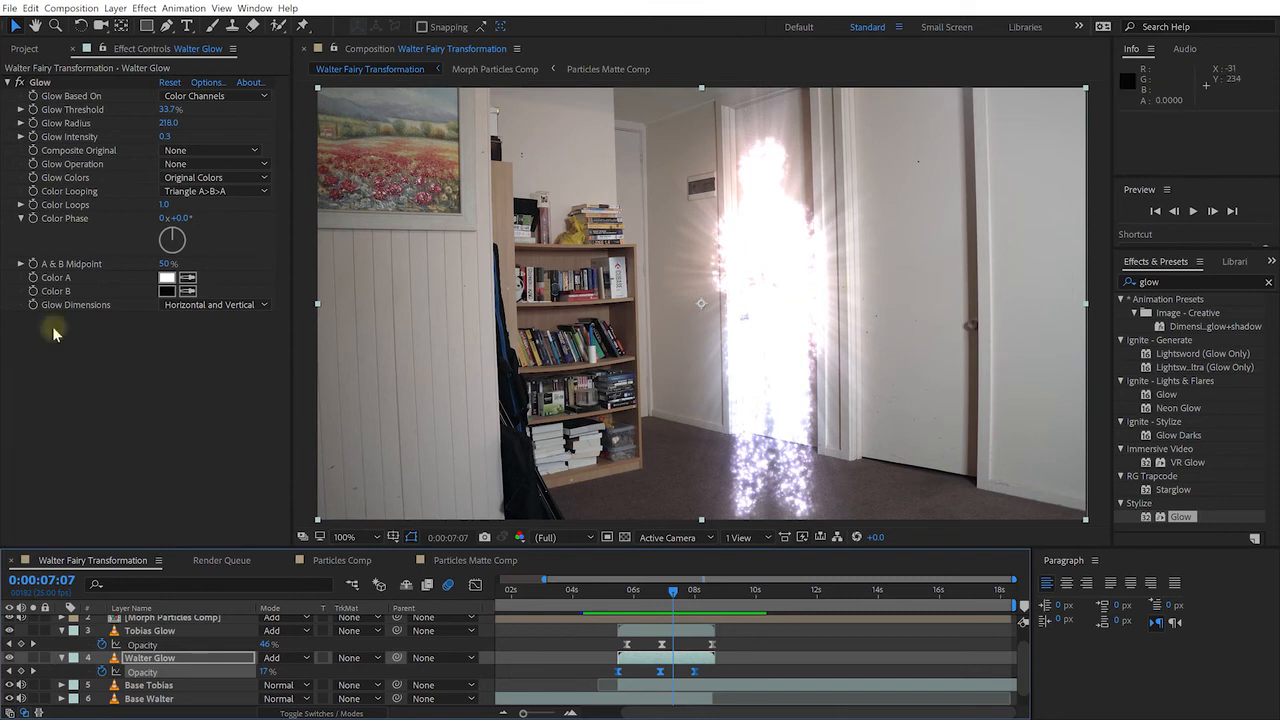
# Duplicate Tobias Glow, rename the copy 'Tobias Glow Wide', and set its Glow Radius to 943
pyautogui.click(146, 631)
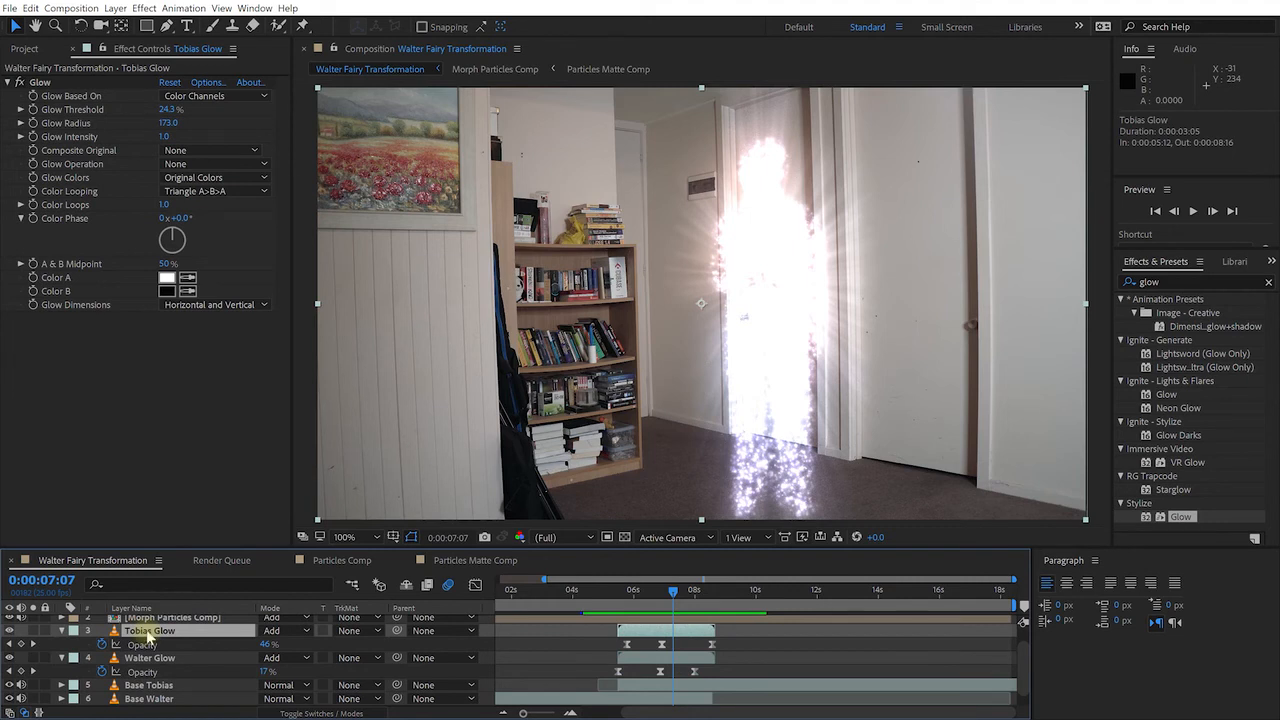
pyautogui.hotkey('ctrl', 'd')
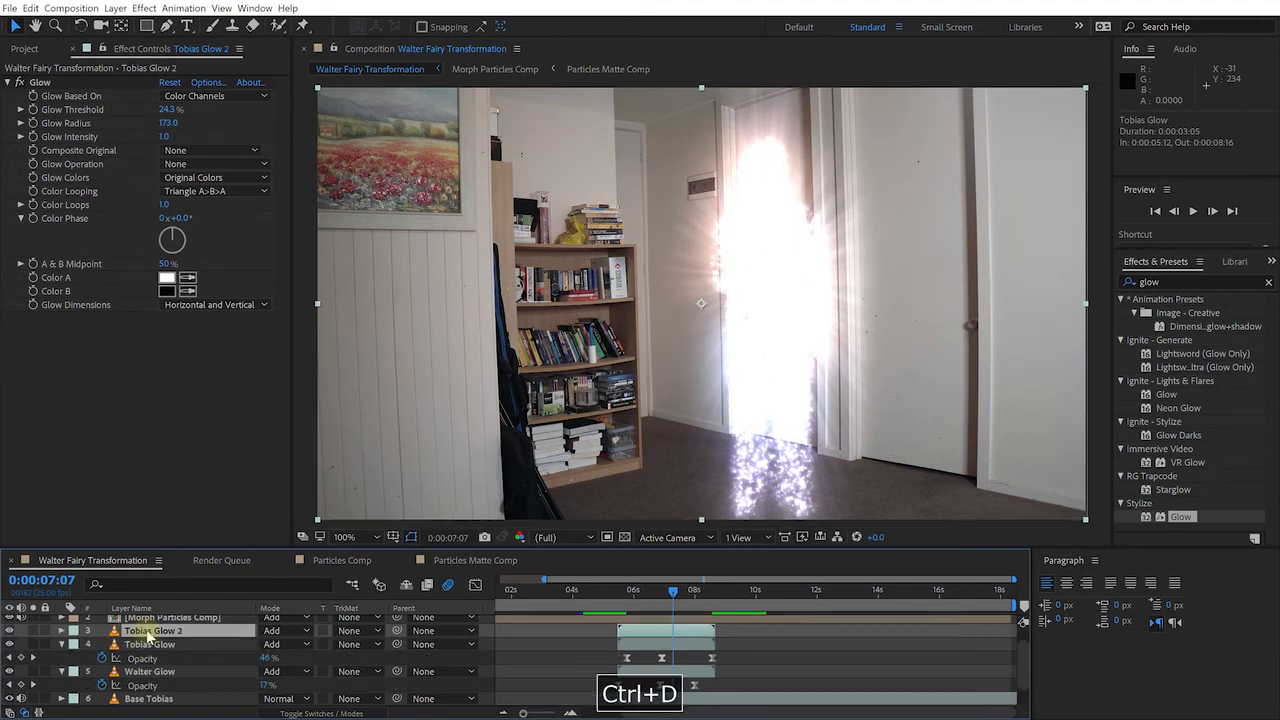
pyautogui.press('Return')
pyautogui.press('BackSpace')
pyautogui.write('Wide')
pyautogui.press('Return')
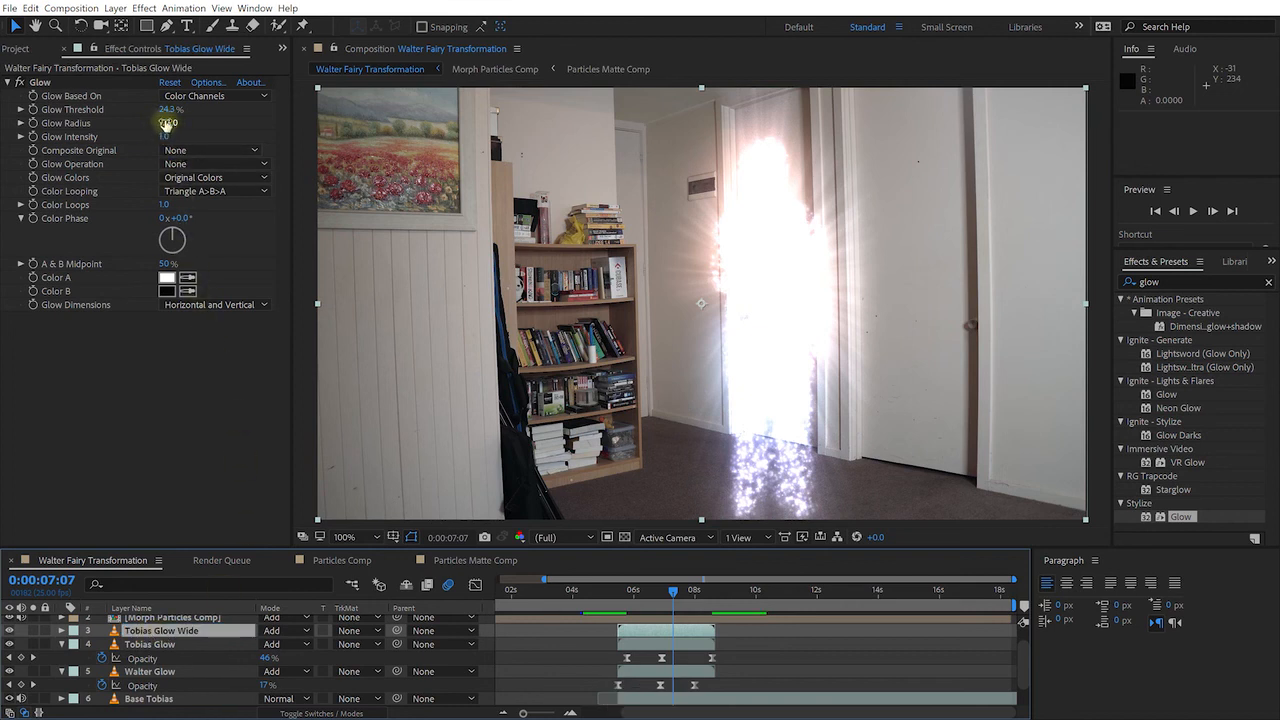
pyautogui.moveTo(166, 122); pyautogui.dragTo(765, 139)
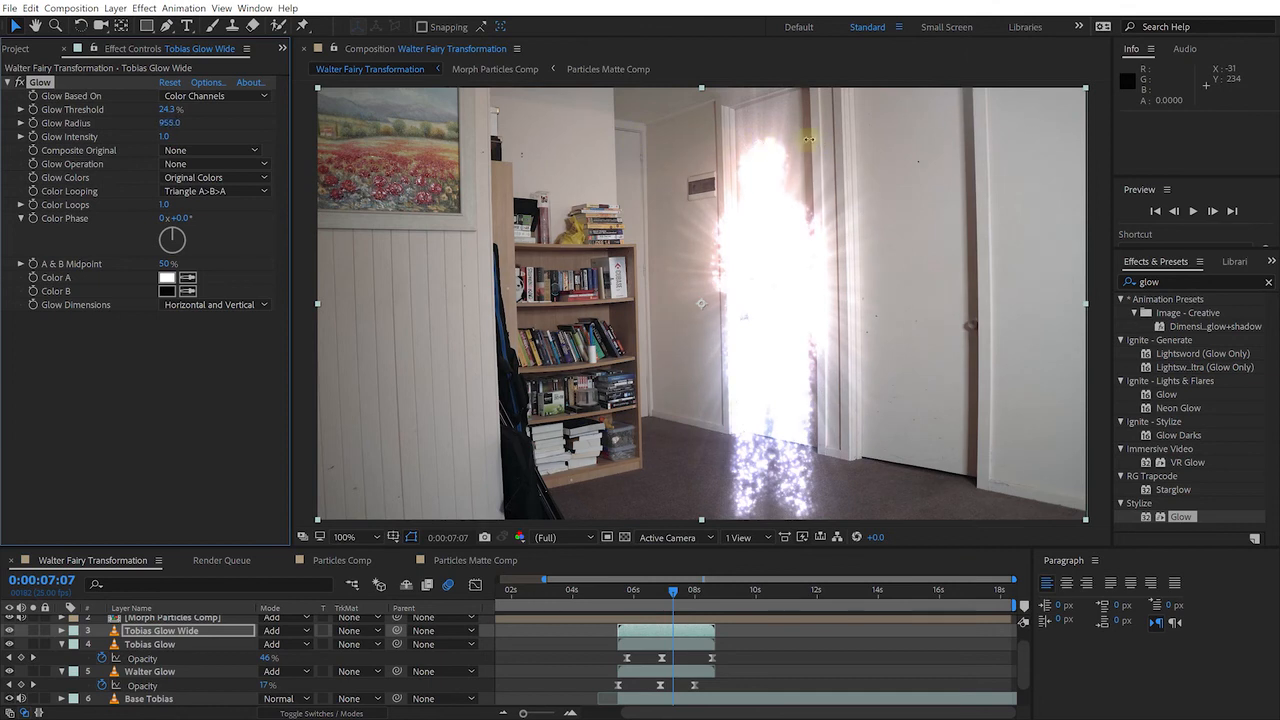
pyautogui.moveTo(867, 143); pyautogui.dragTo(810, 150)
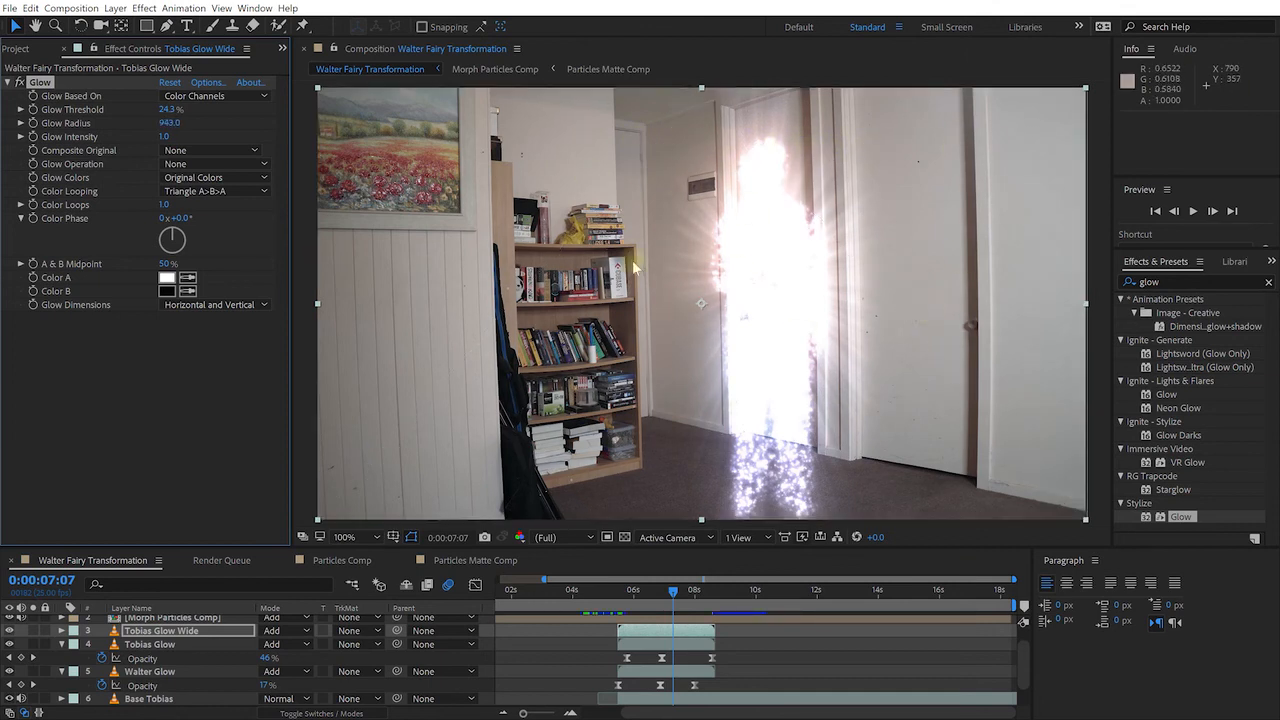
# Solo Tobias Glow Wide and adjust its Glow Intensity and Glow Radius, settling the radius at 788
pyautogui.click(33, 631)
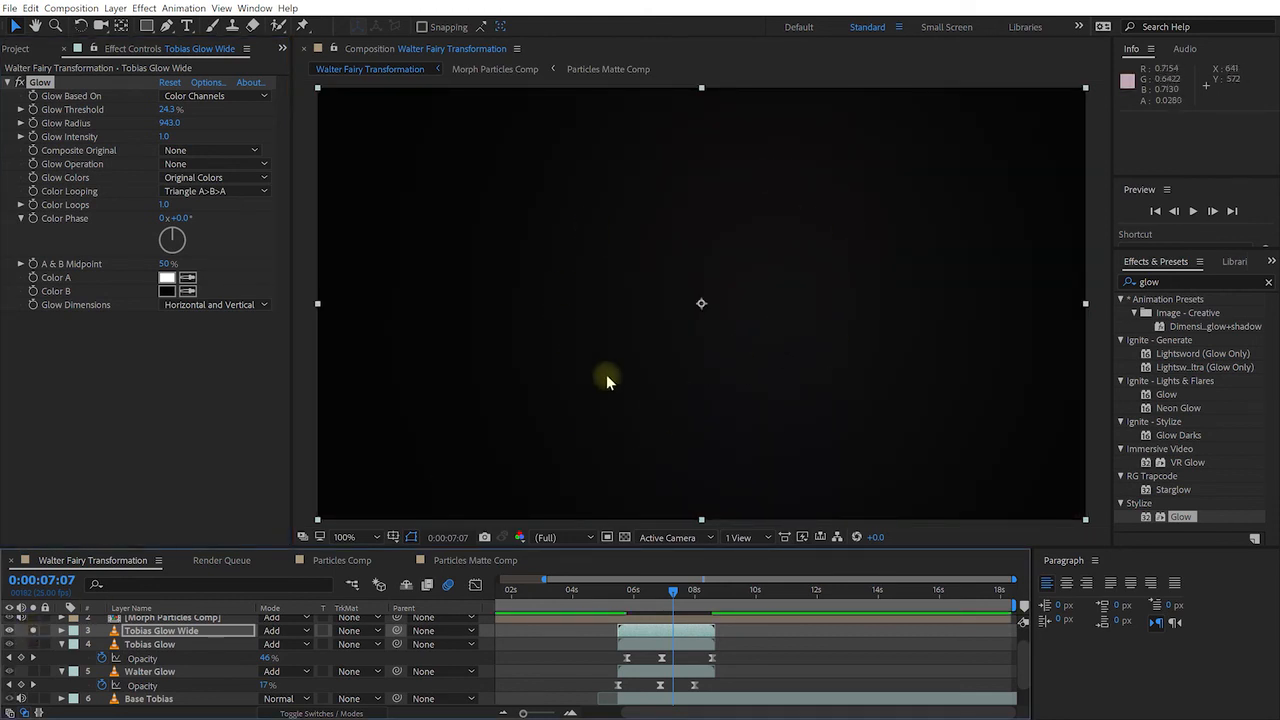
pyautogui.moveTo(165, 136); pyautogui.dragTo(366, 137)
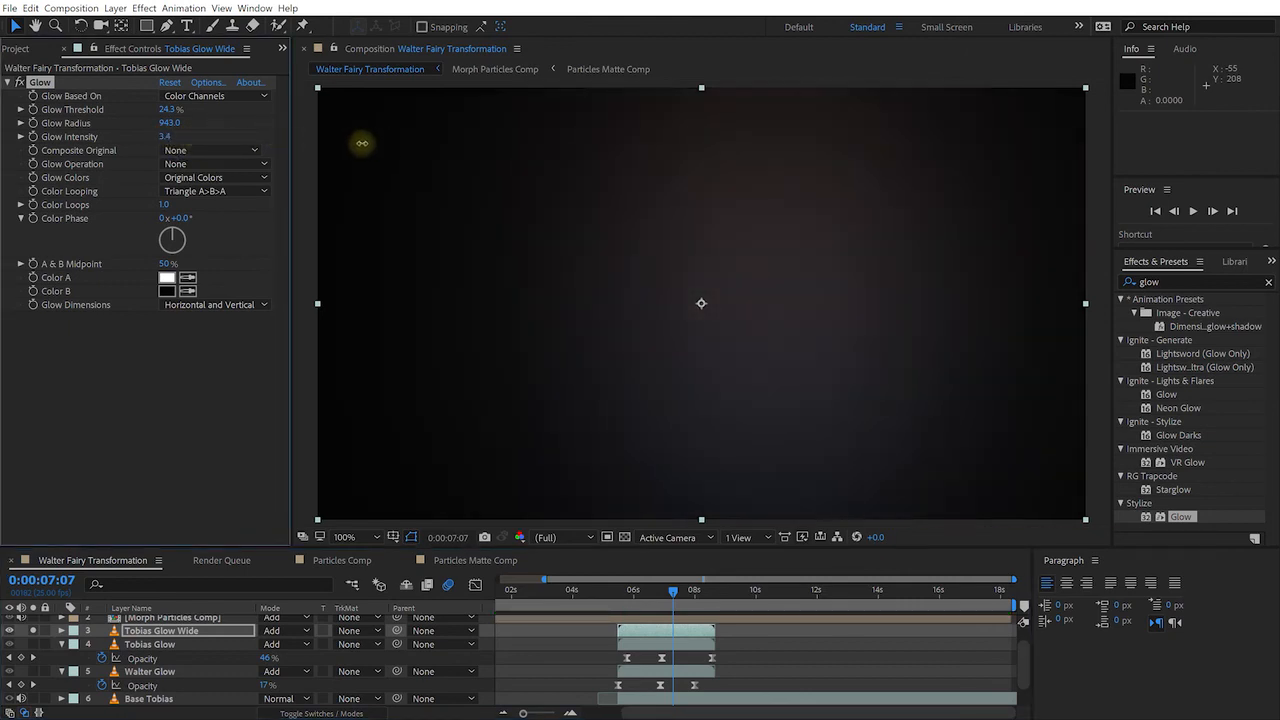
pyautogui.moveTo(166, 122); pyautogui.dragTo(45, 136)
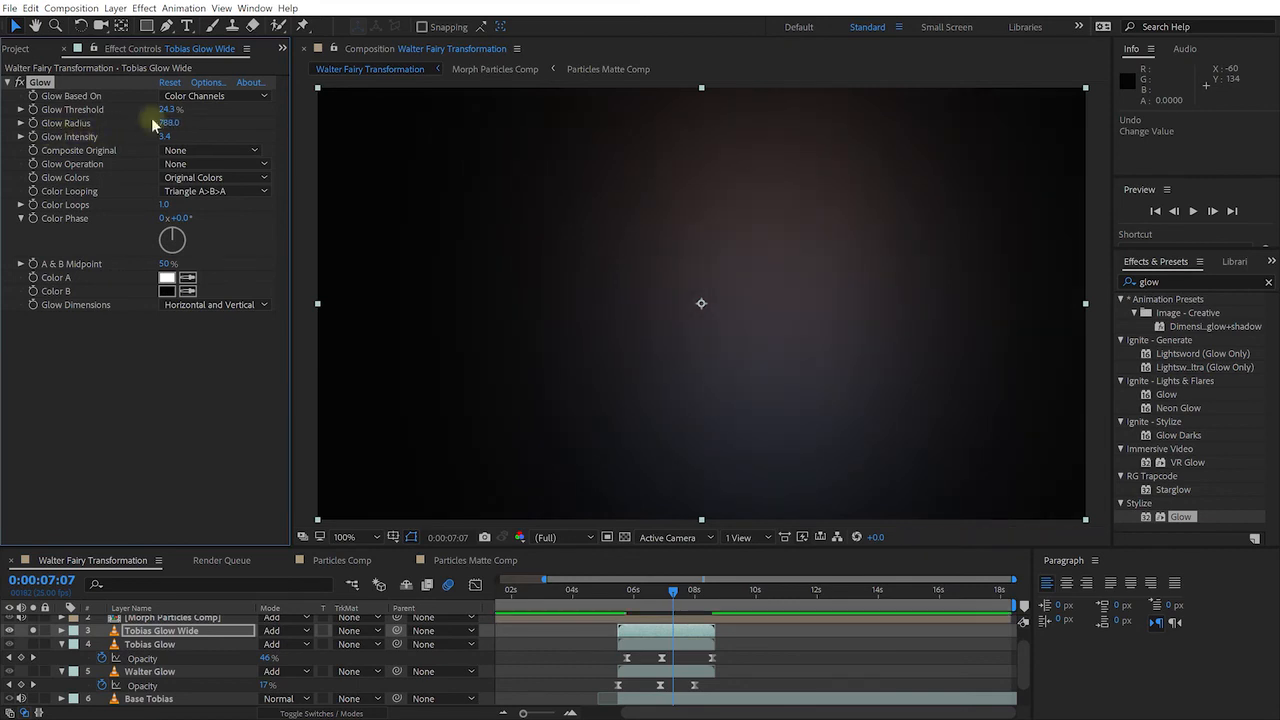
pyautogui.moveTo(160, 136); pyautogui.dragTo(157, 136)
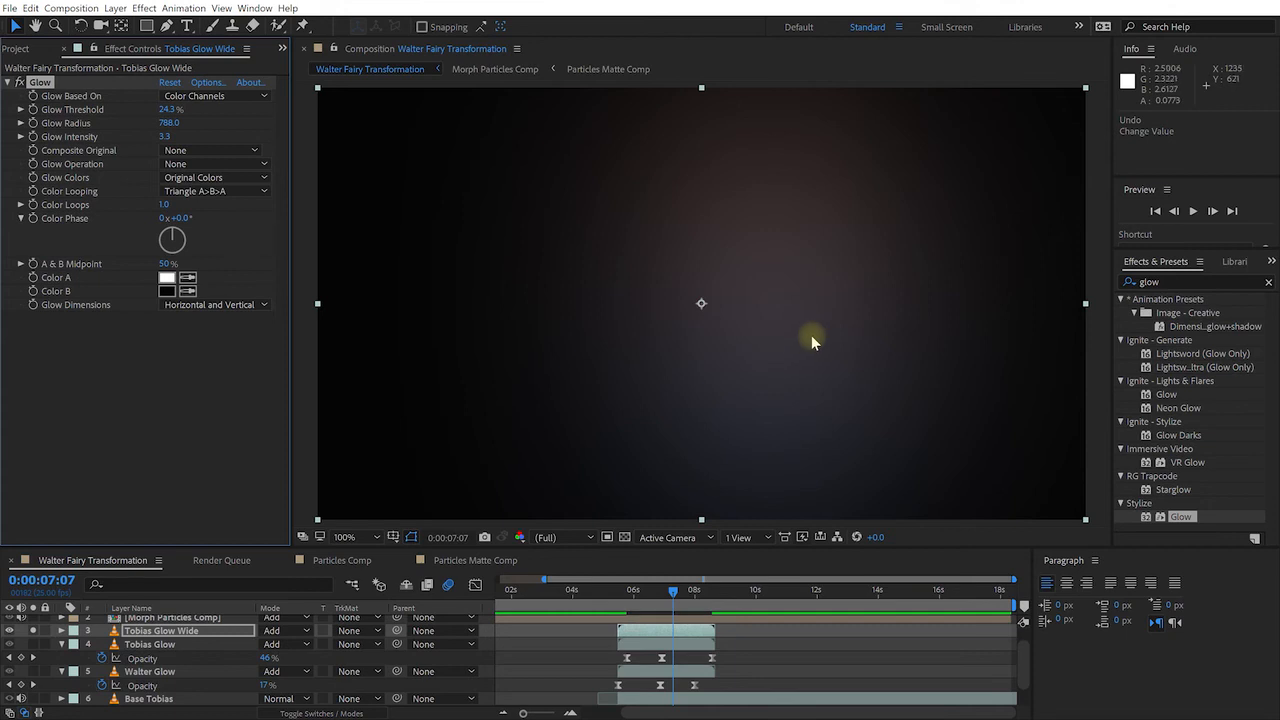
# Unsolo the wide glow, compare it hidden and shown, then lower Glow Intensity to 2.1
pyautogui.click(33, 631)
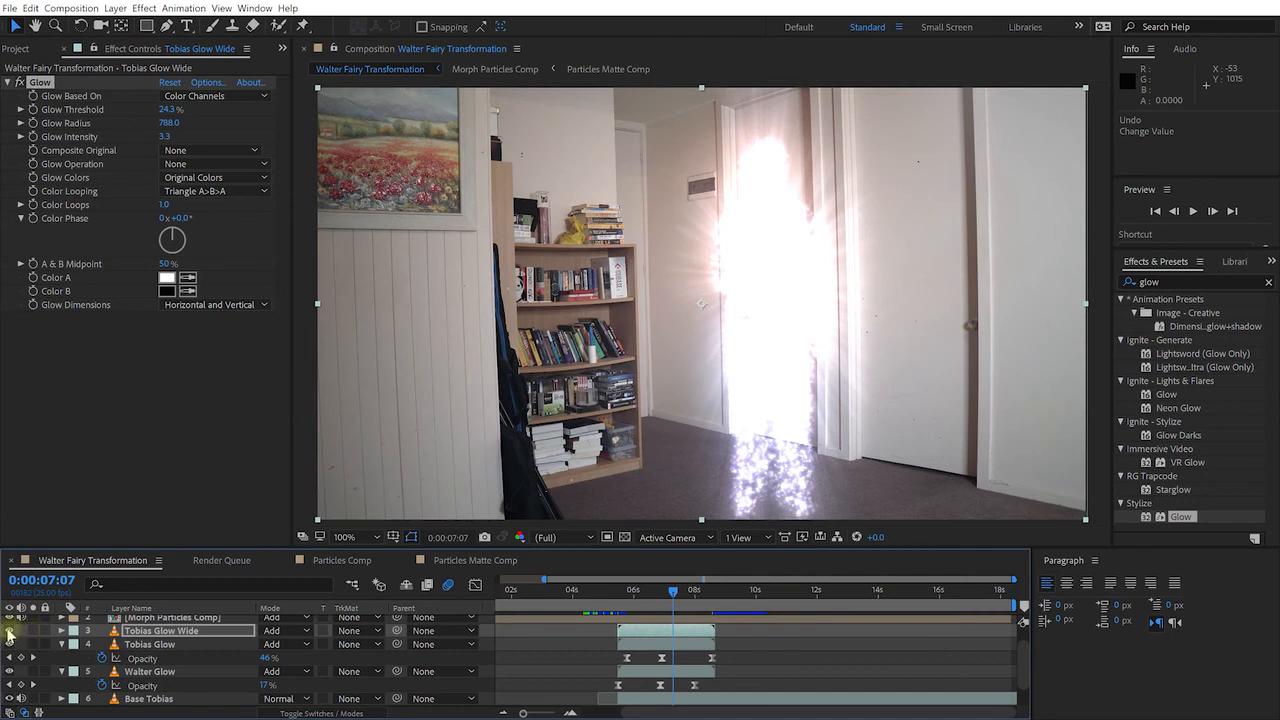
pyautogui.click(9, 631)
pyautogui.click(9, 631)
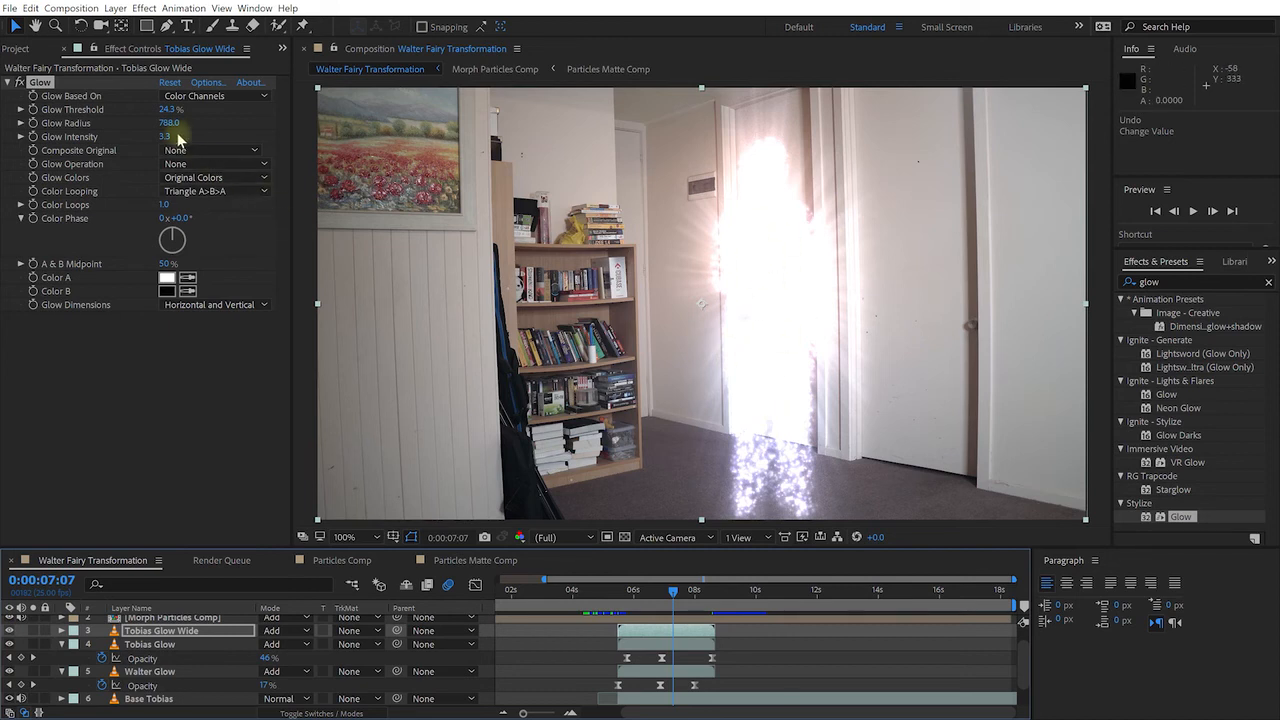
pyautogui.moveTo(164, 136); pyautogui.dragTo(94, 138)
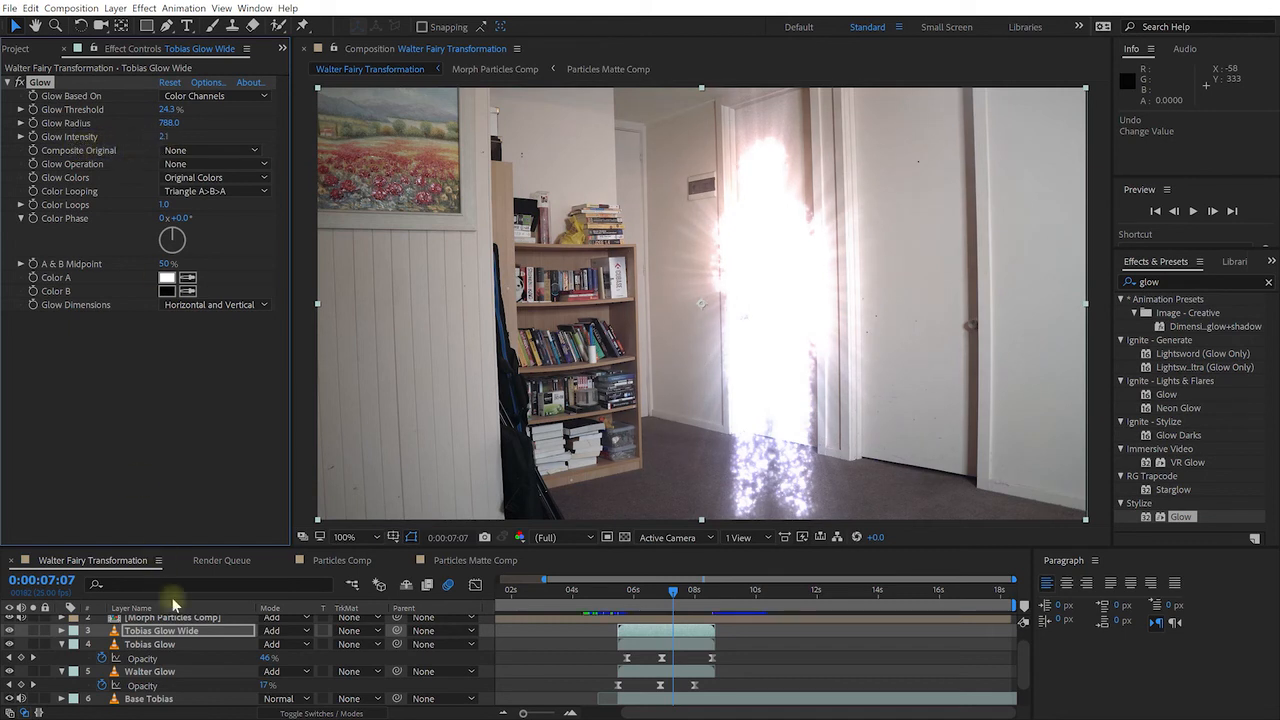
# Lower the original Tobias Glow's intensity to 0.5 and collapse both Opacity properties
pyautogui.click(158, 645)
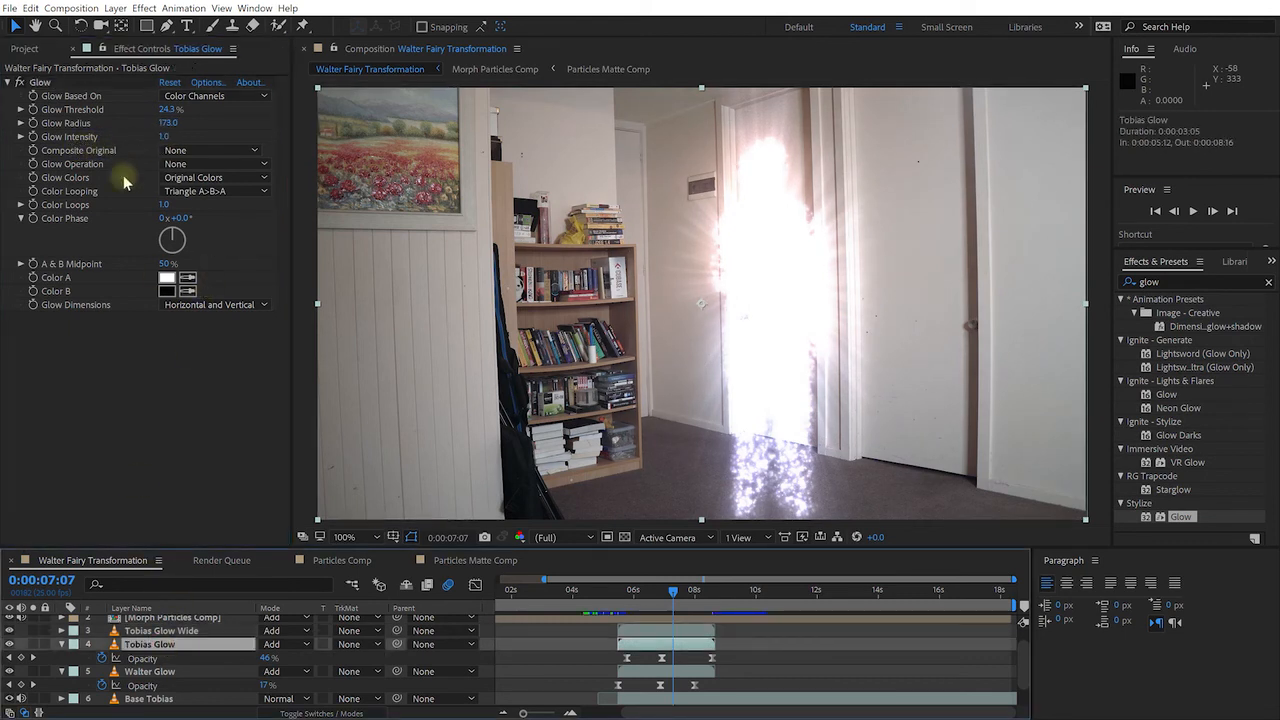
pyautogui.moveTo(163, 137); pyautogui.dragTo(144, 137)
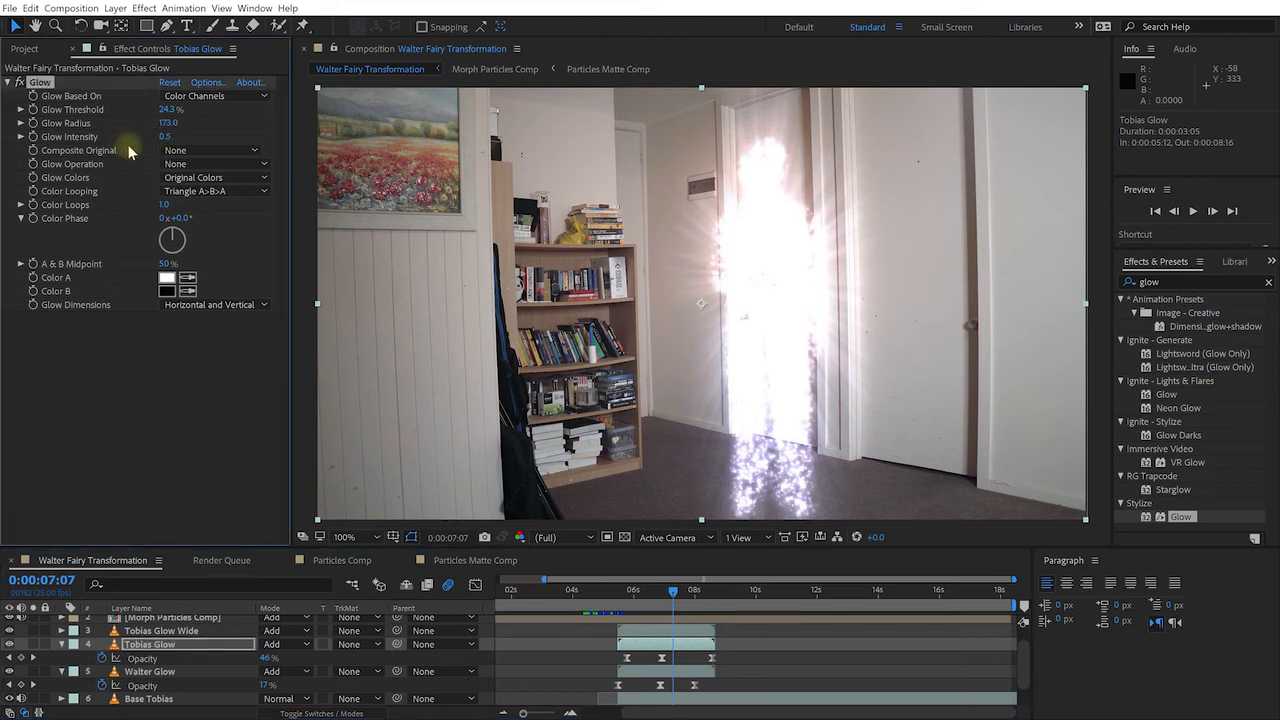
pyautogui.click(61, 645)
pyautogui.click(61, 658)
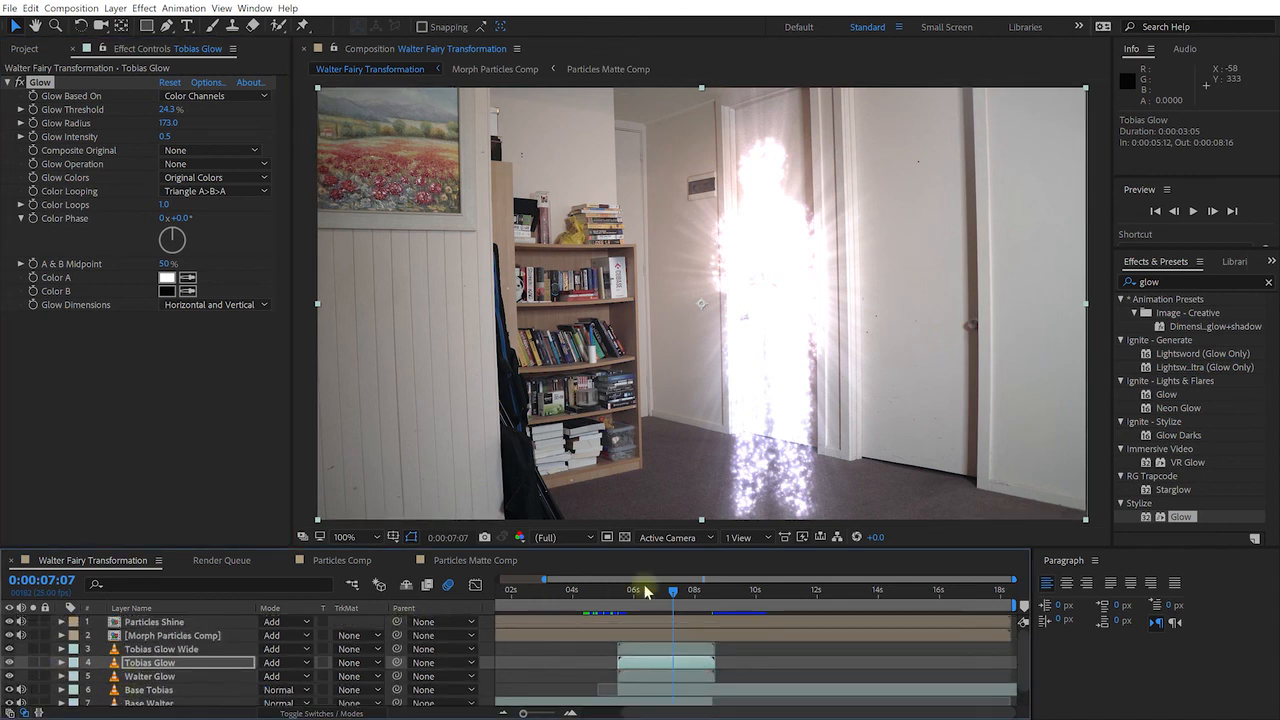
# Preview the transformation from before it starts, then park the playhead around six seconds
pyautogui.click(563, 590)
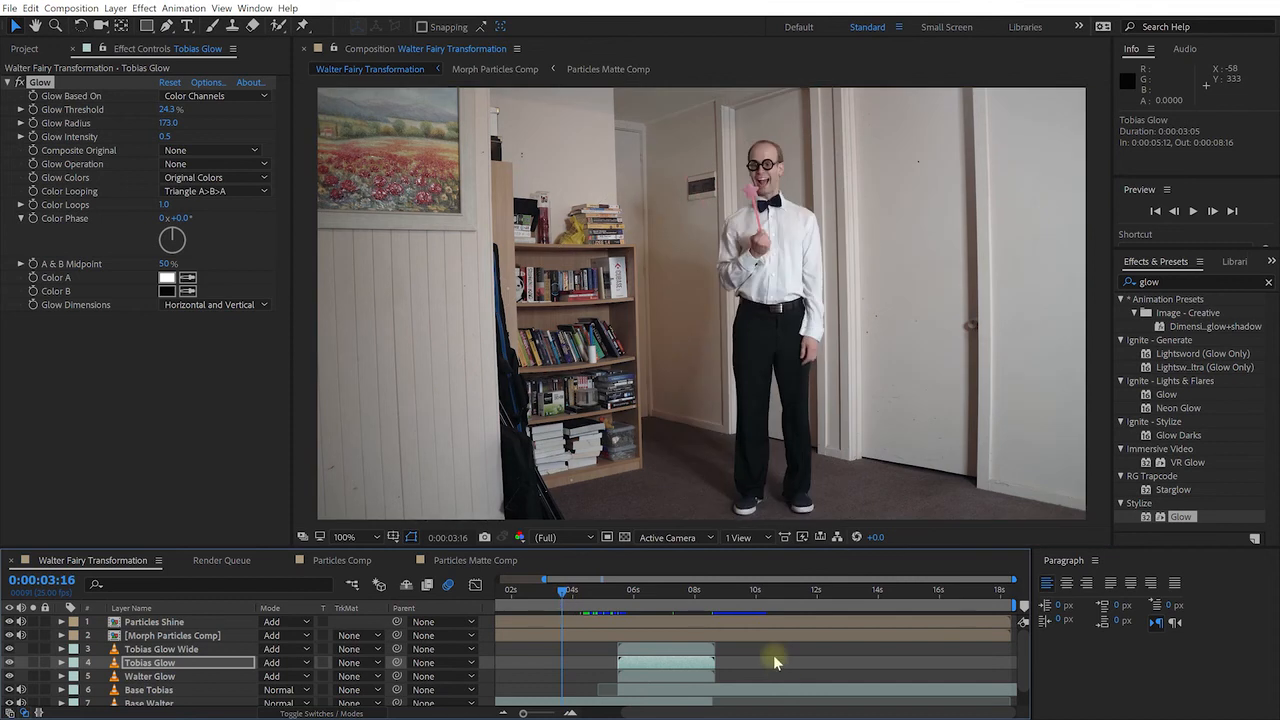
pyautogui.hotkey('shift', 'space')
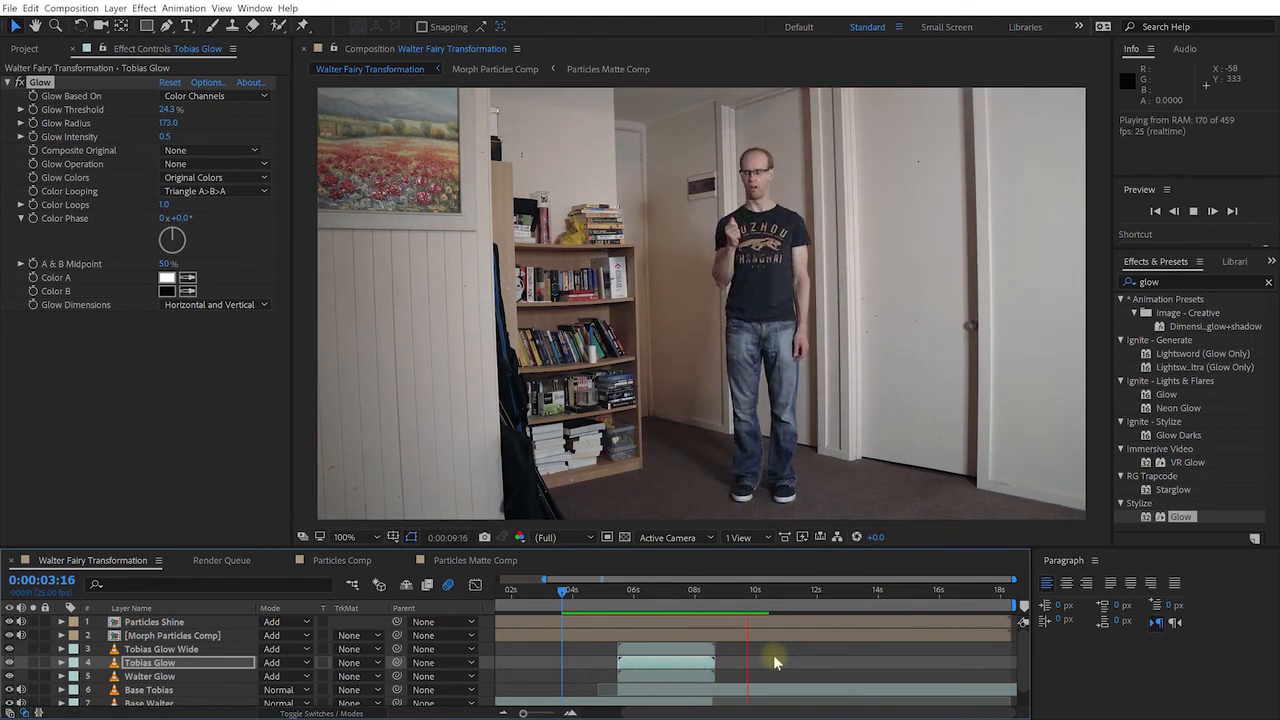
pyautogui.press('space')
pyautogui.moveTo(761, 592); pyautogui.dragTo(688, 612)
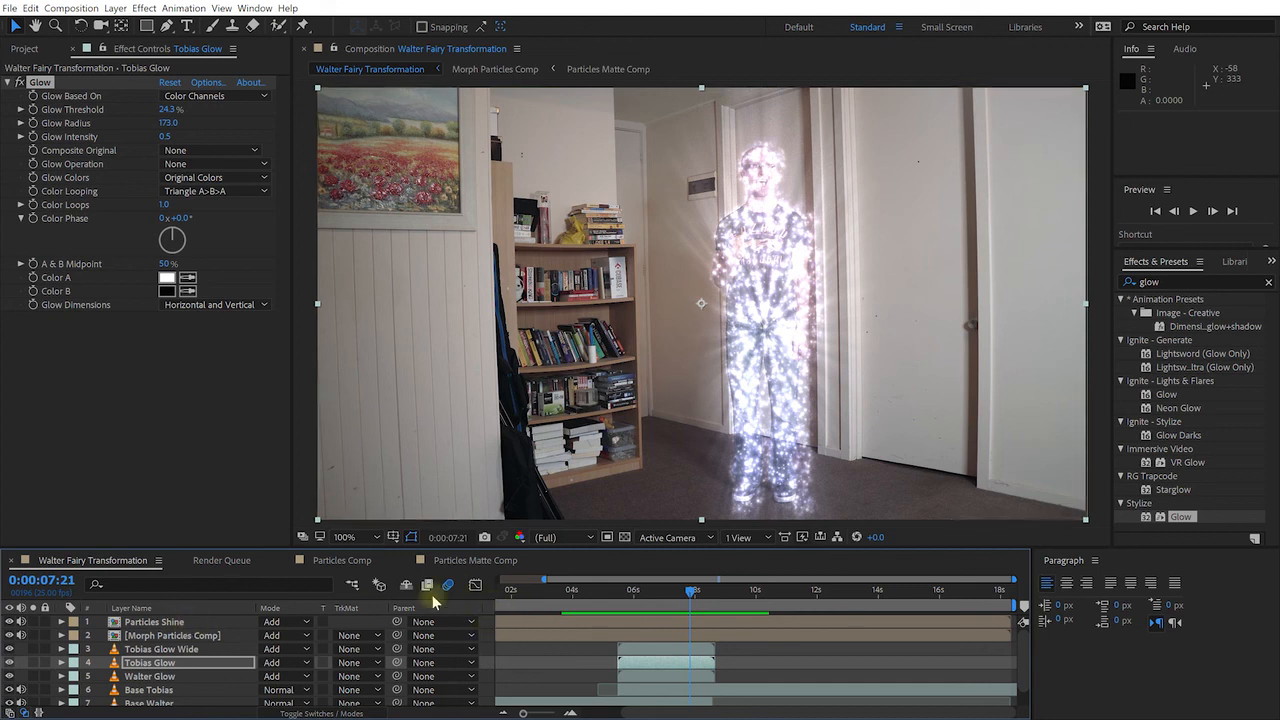
# Add an adjustment layer at the top of the stack named 'Colour Grading'
pyautogui.rightClick(484, 632)
pyautogui.moveTo(560, 492)
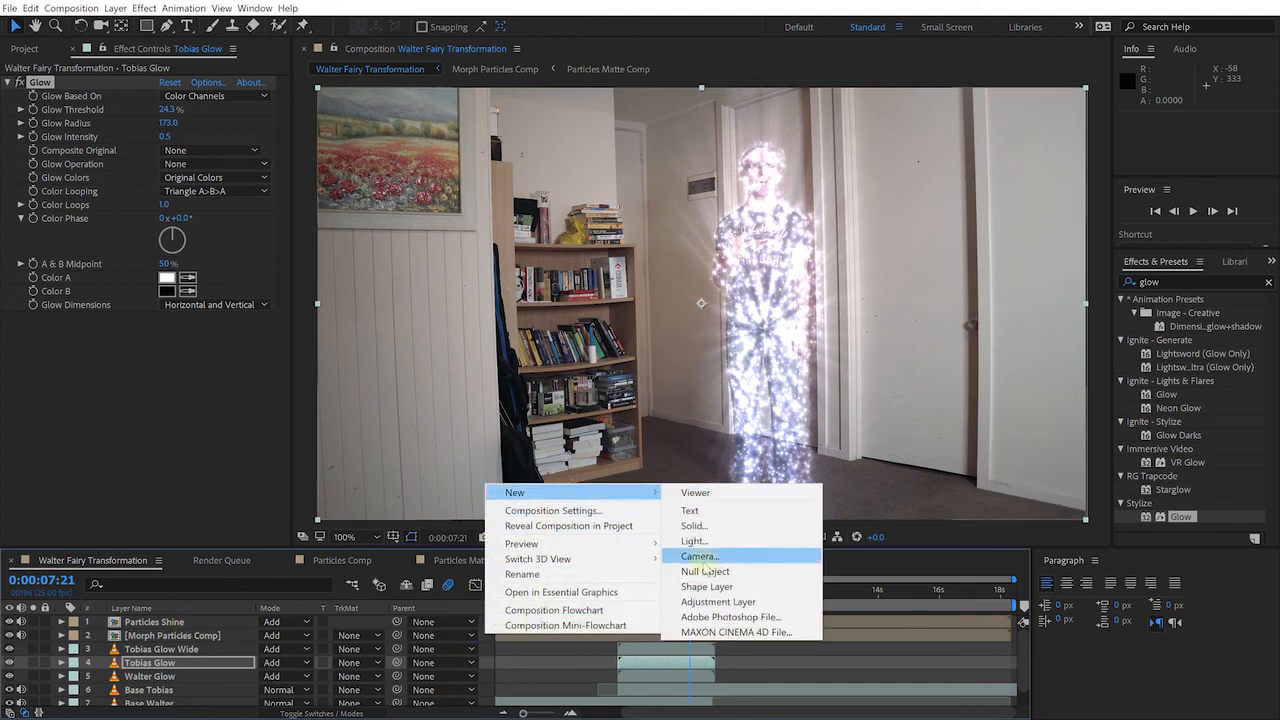
pyautogui.click(715, 605)
pyautogui.moveTo(195, 663); pyautogui.dragTo(180, 626)
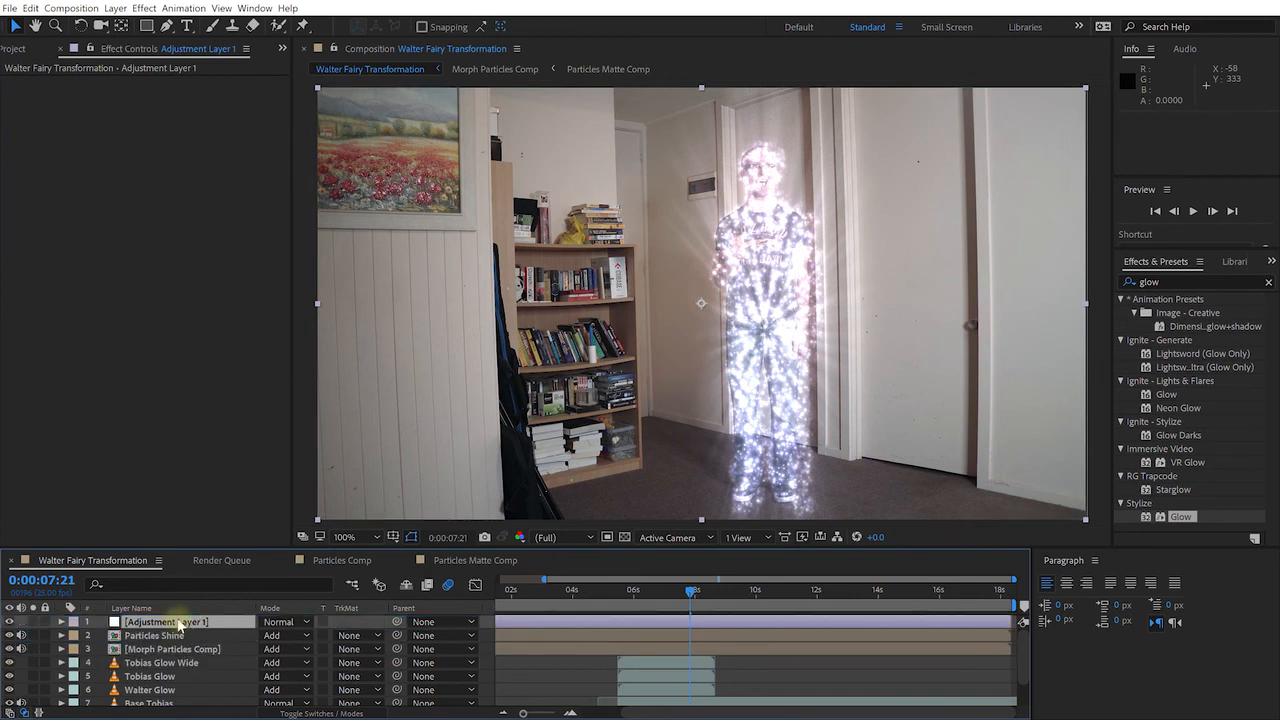
pyautogui.press('Return')
pyautogui.write('Colour Gra')
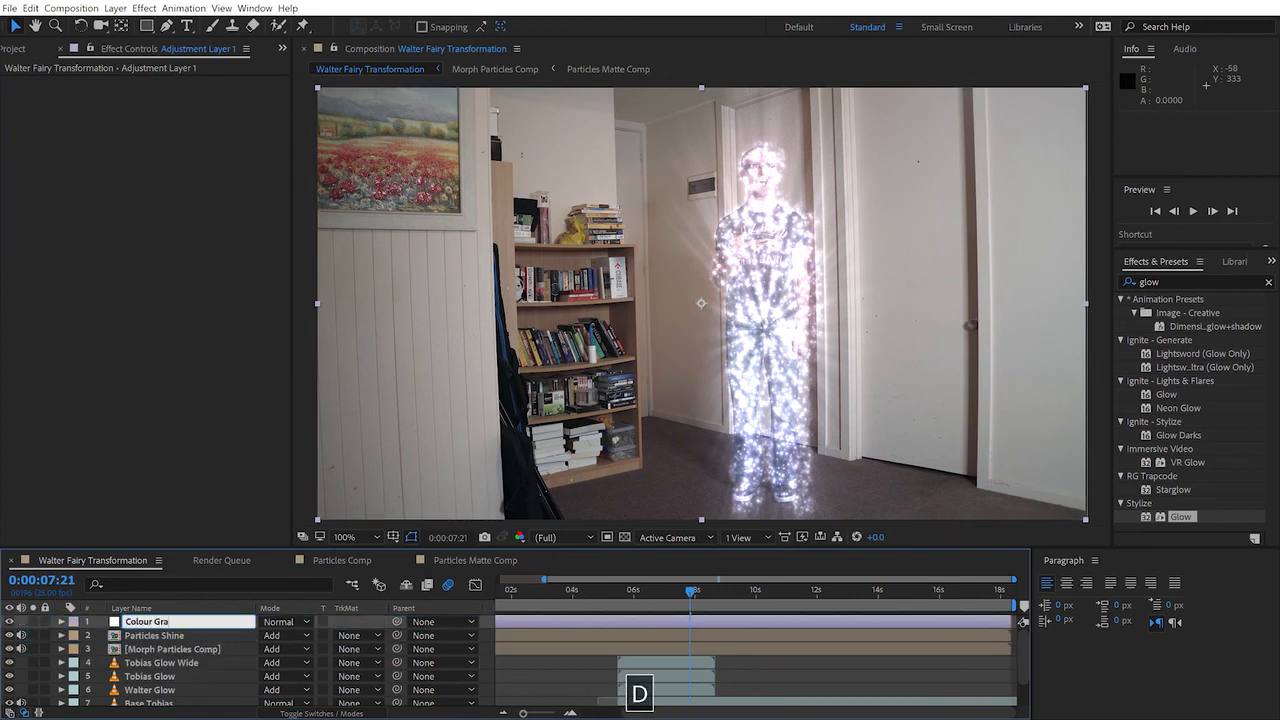
pyautogui.write('ding')
pyautogui.press('Return')
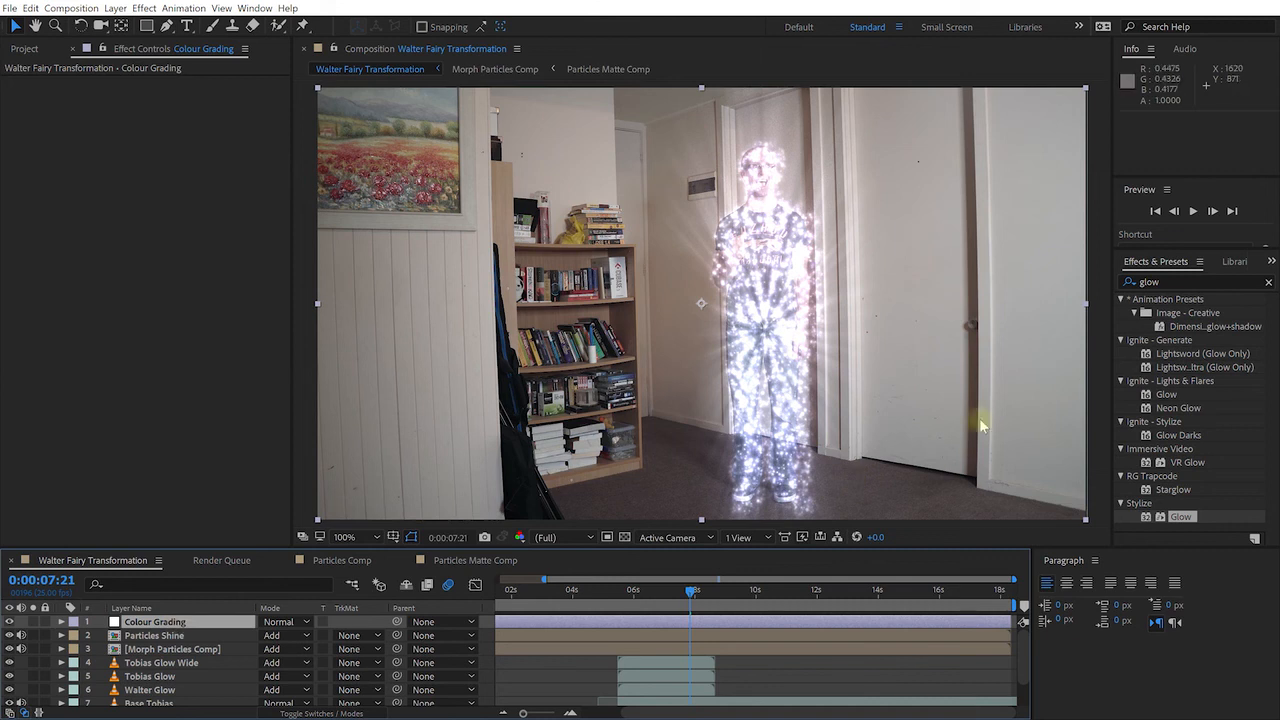
# Clear the effects search and apply Curves from Color Correction to the Colour Grading layer
pyautogui.click(1142, 264)
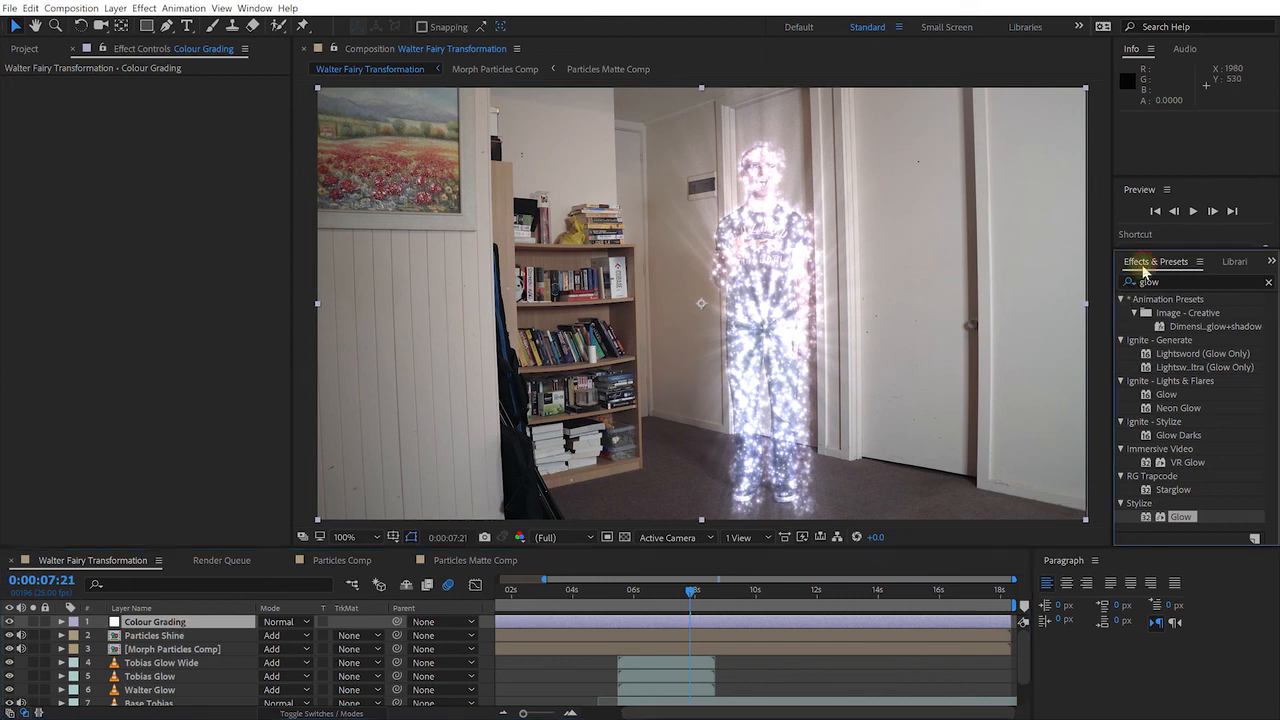
pyautogui.click(1268, 282)
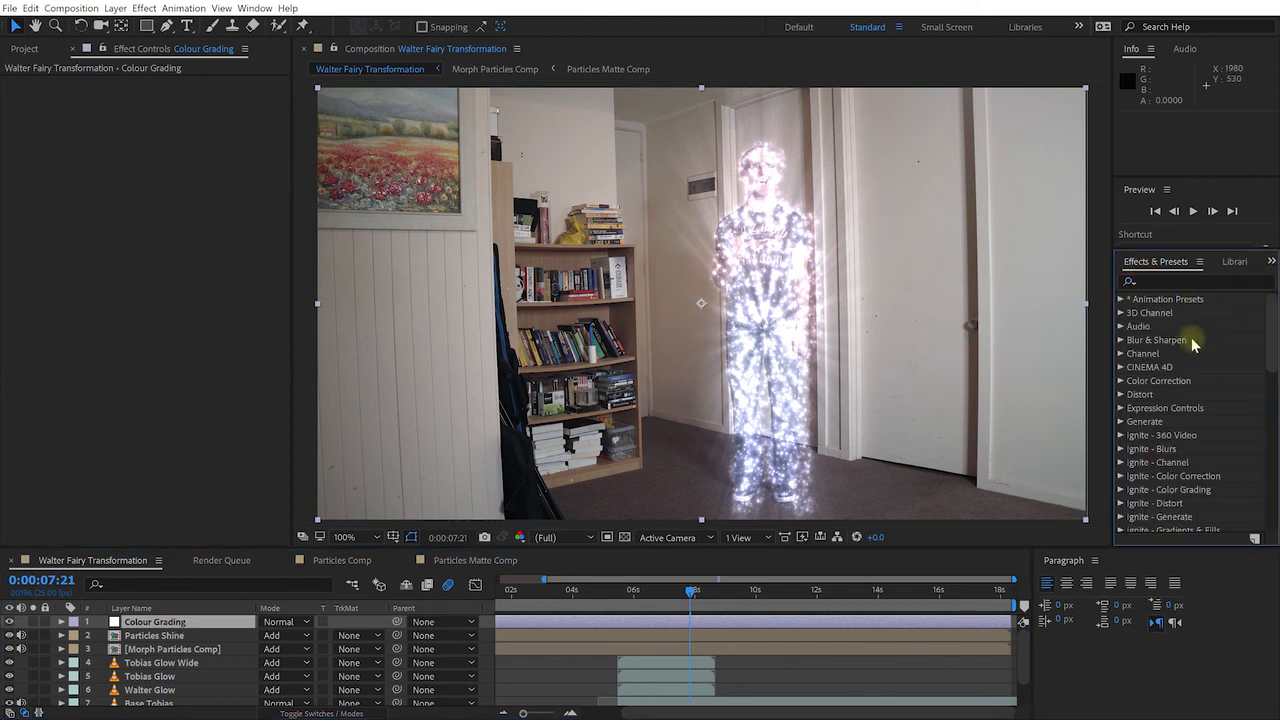
pyautogui.click(1121, 383)
pyautogui.scroll(-2, 1187, 381)
pyautogui.scroll(-1, 1190, 386)
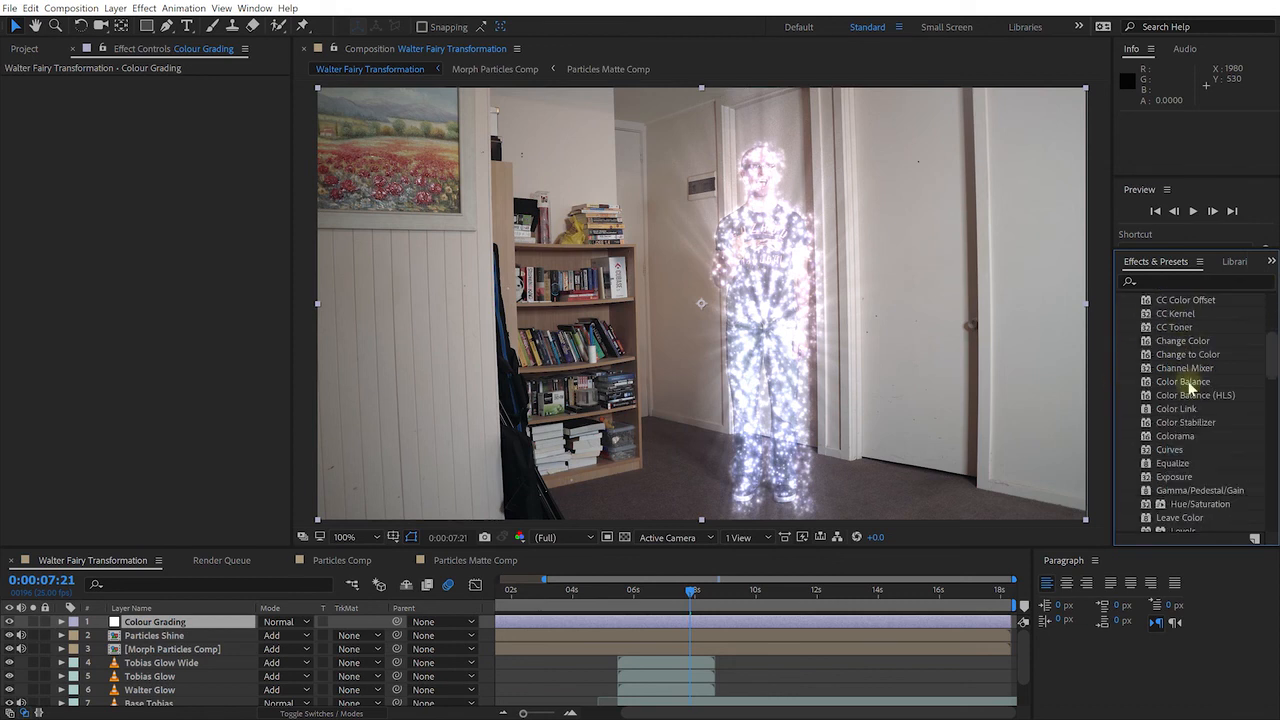
pyautogui.moveTo(1166, 452); pyautogui.dragTo(166, 622)
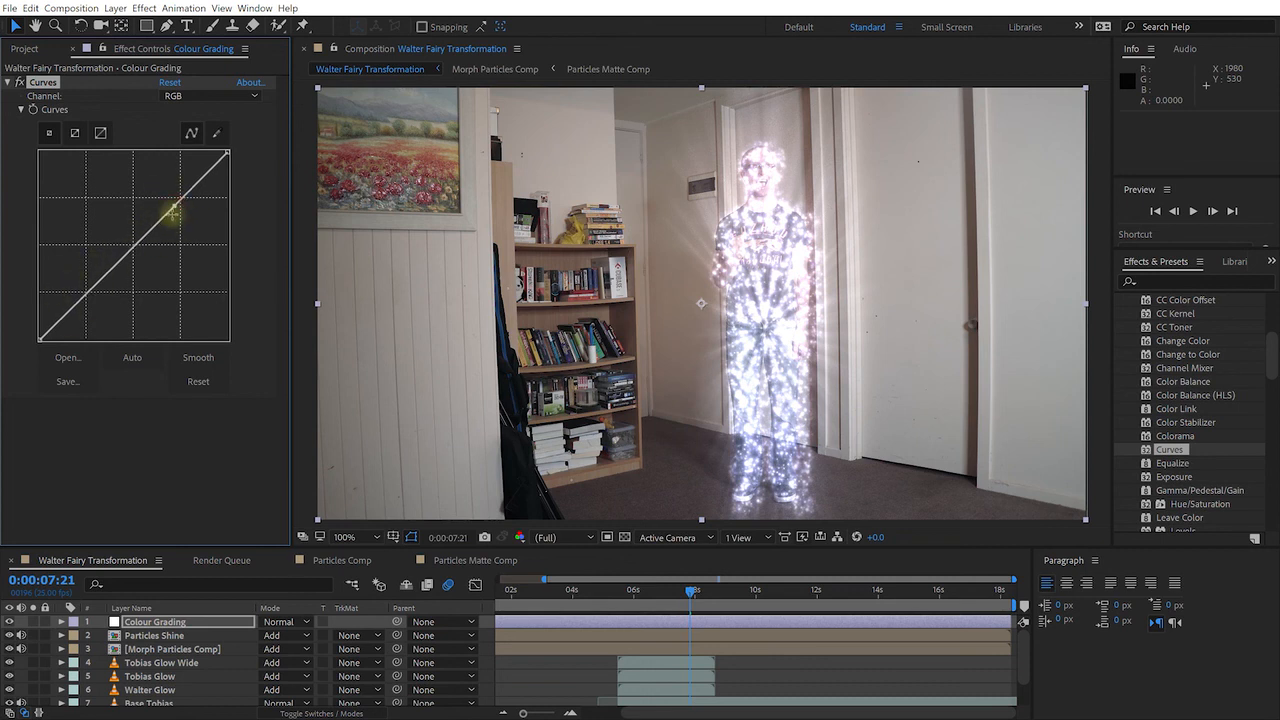
# Shape the RGB curve into a gentle contrast-boosting S-curve with highlight and shadow points
pyautogui.moveTo(171, 203); pyautogui.dragTo(170, 199)
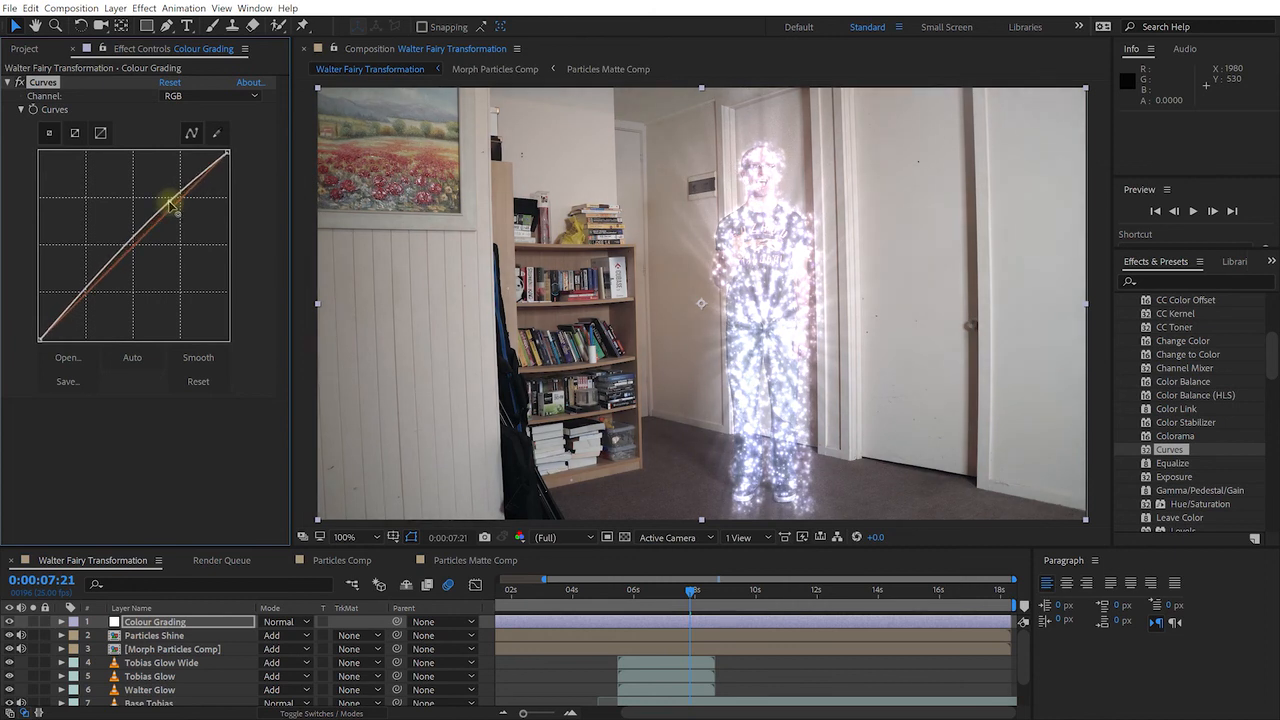
pyautogui.moveTo(122, 298); pyautogui.dragTo(92, 292)
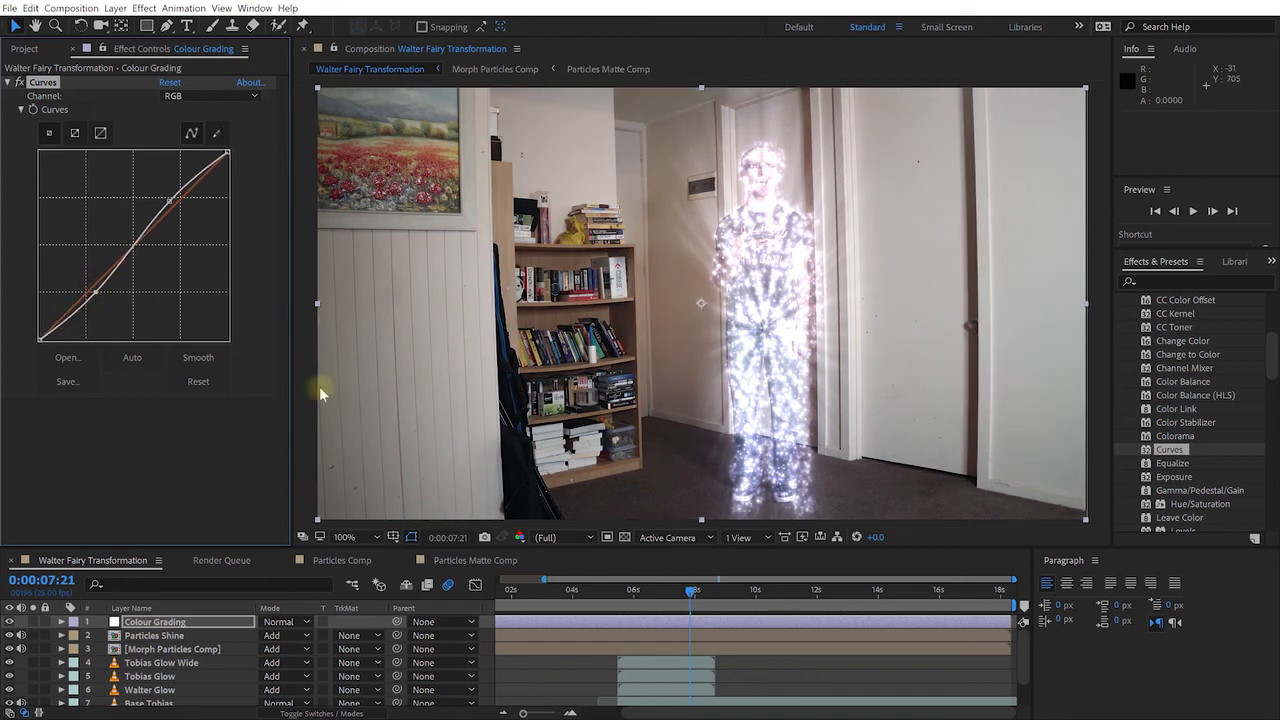
pyautogui.moveTo(96, 292); pyautogui.dragTo(96, 296)
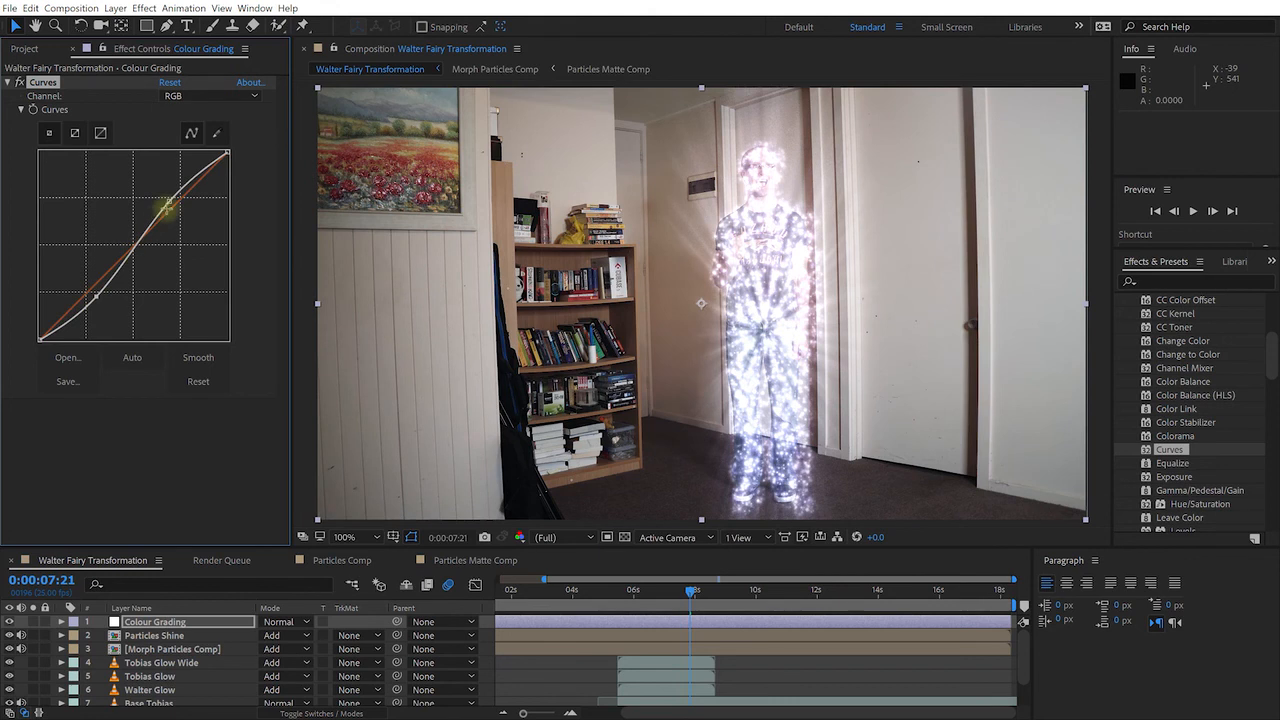
pyautogui.moveTo(170, 203); pyautogui.dragTo(167, 200)
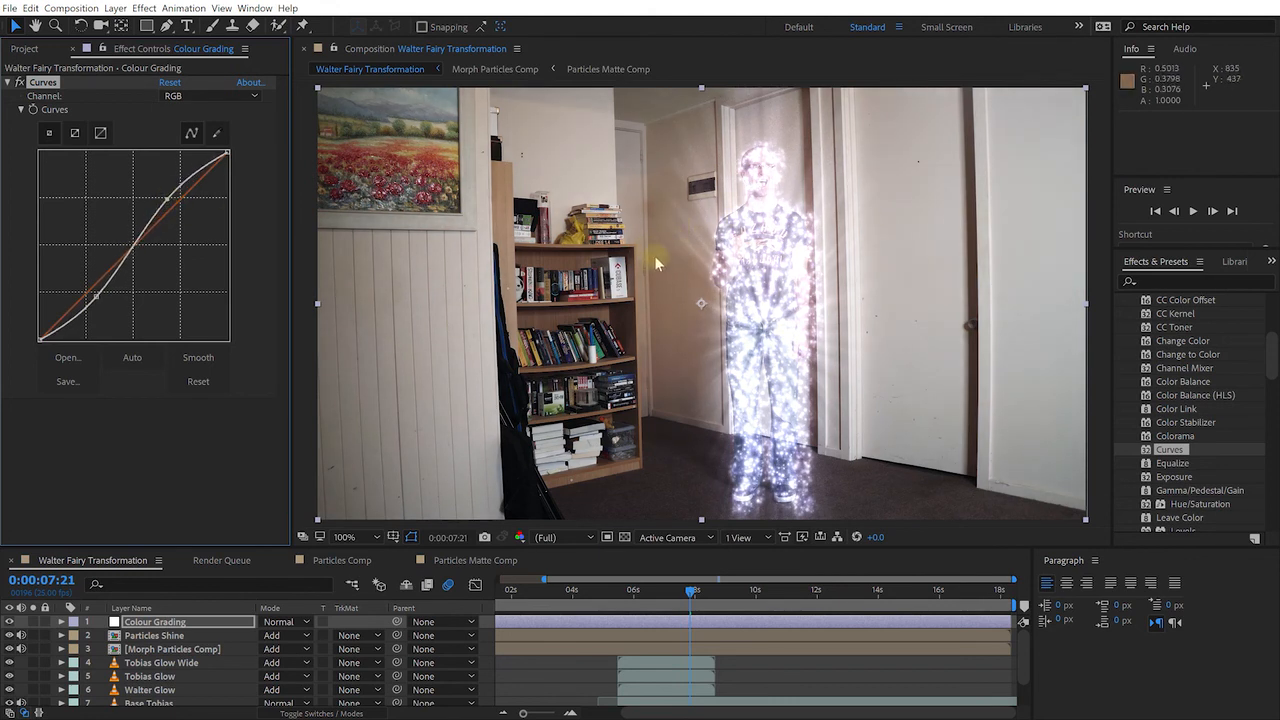
# Switch the curve to the Red channel and pull its midpoint down to reduce red
pyautogui.click(192, 96)
pyautogui.click(205, 128)
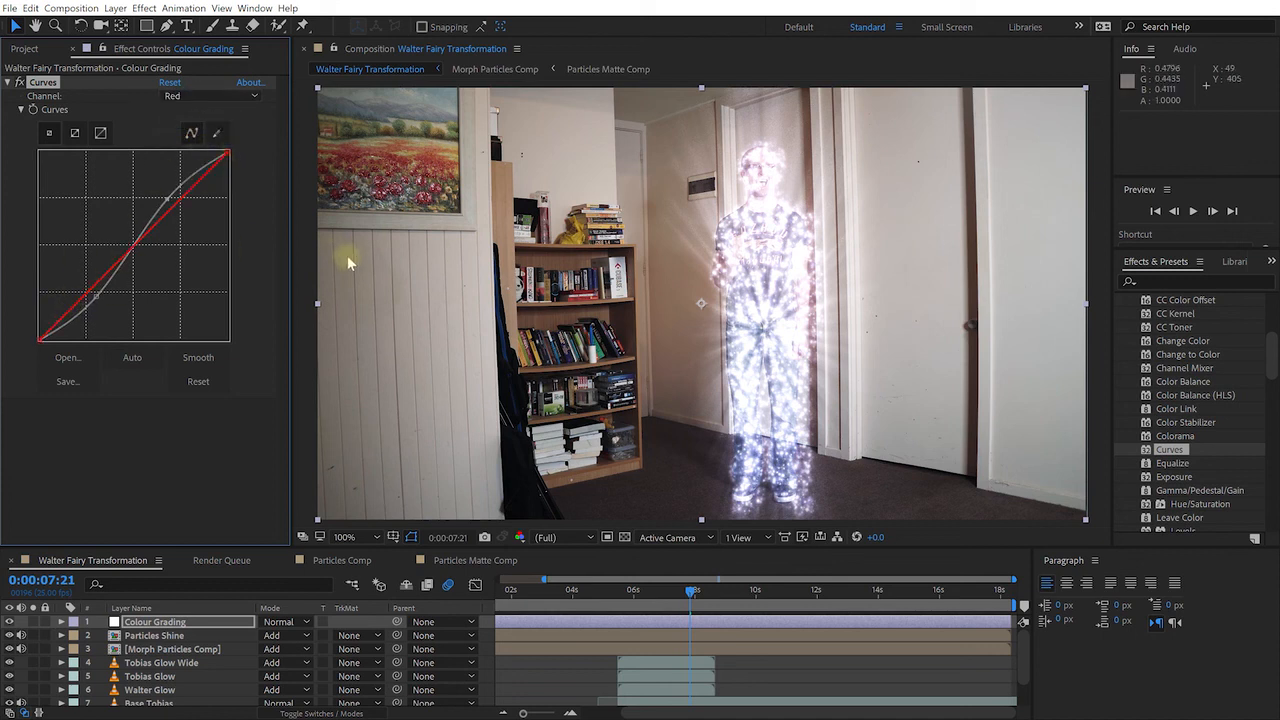
pyautogui.moveTo(135, 248); pyautogui.dragTo(143, 257)
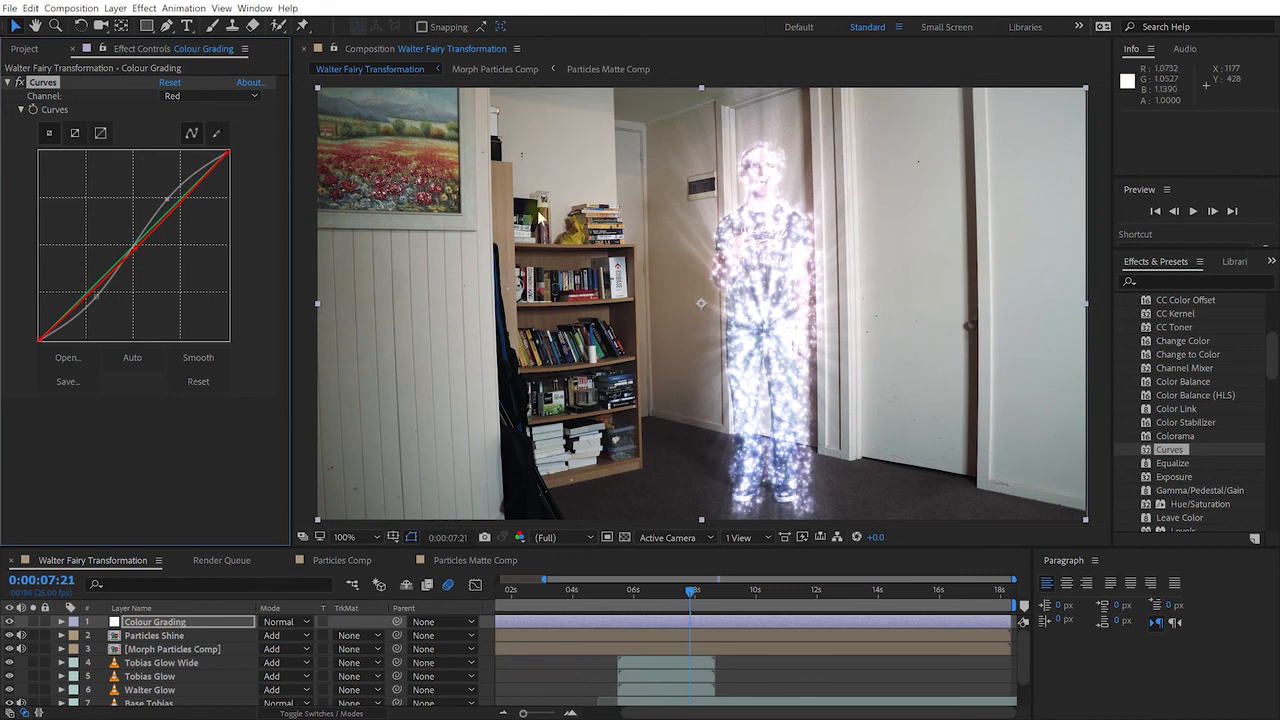
pyautogui.click(233, 97)
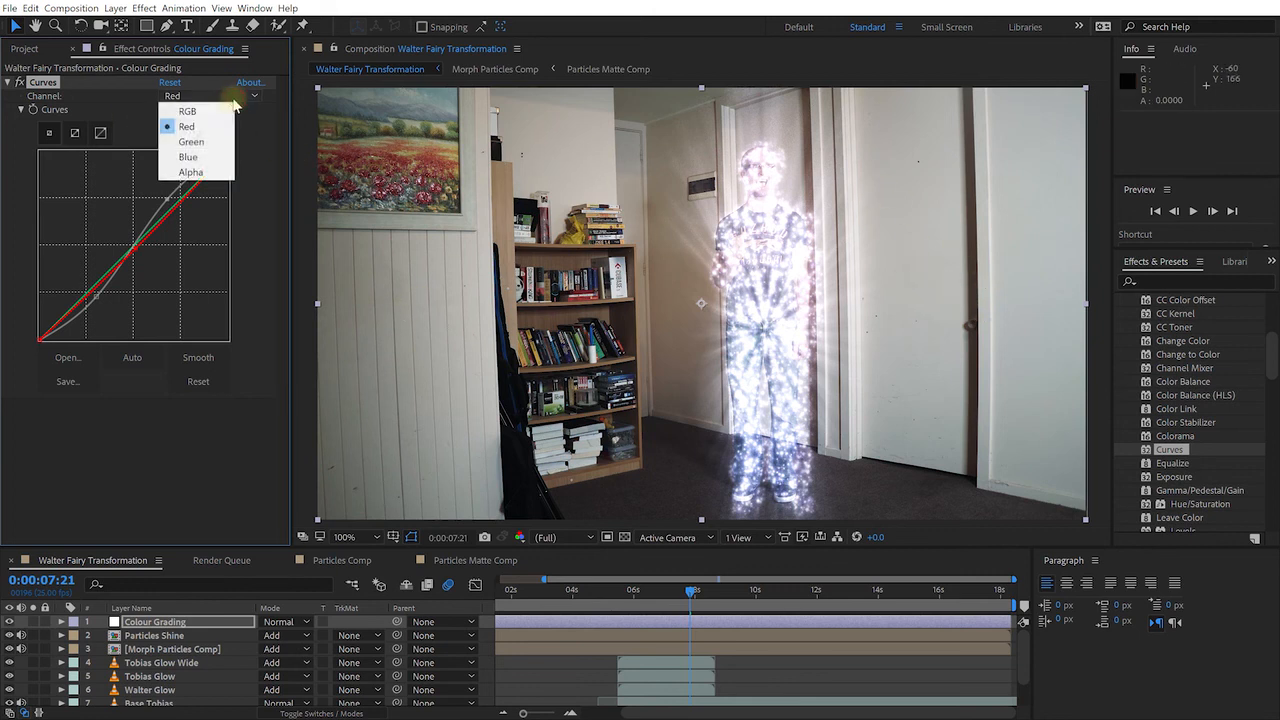
# On the Blue channel, anchor the midpoint and raise a low point to push blue into the shadows
pyautogui.click(195, 157)
pyautogui.click(130, 245)
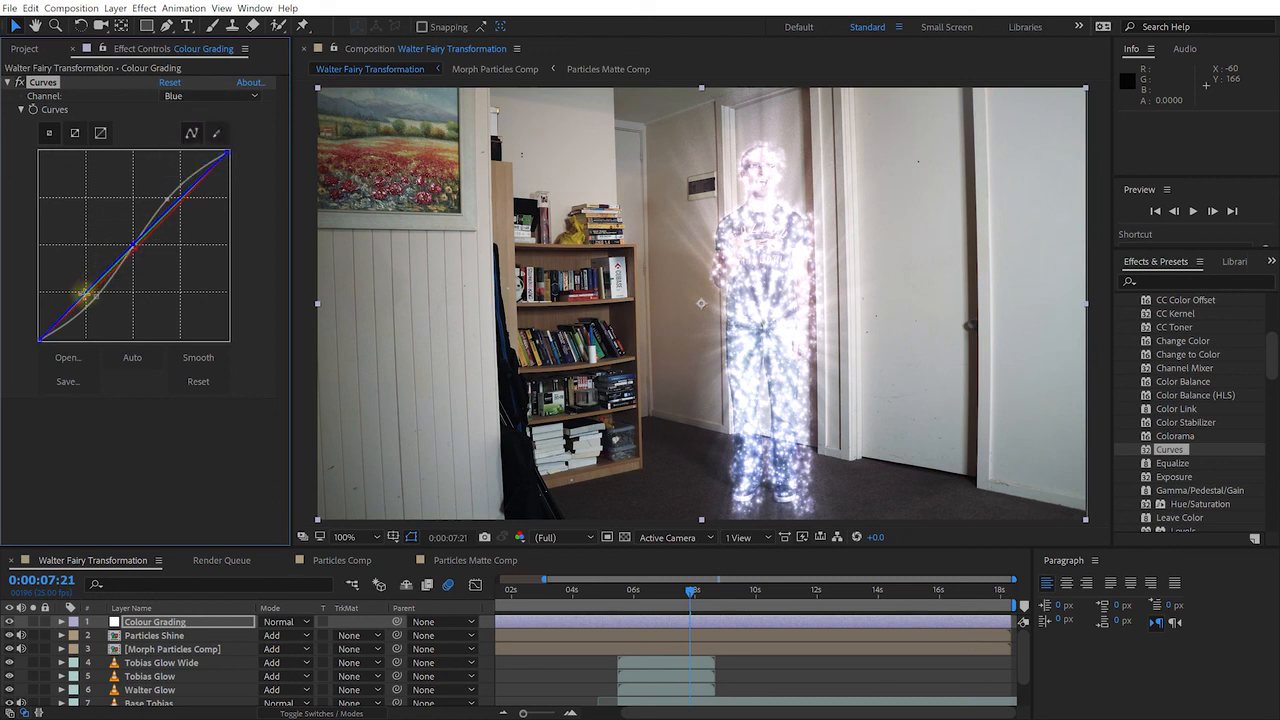
pyautogui.moveTo(77, 303); pyautogui.dragTo(70, 298)
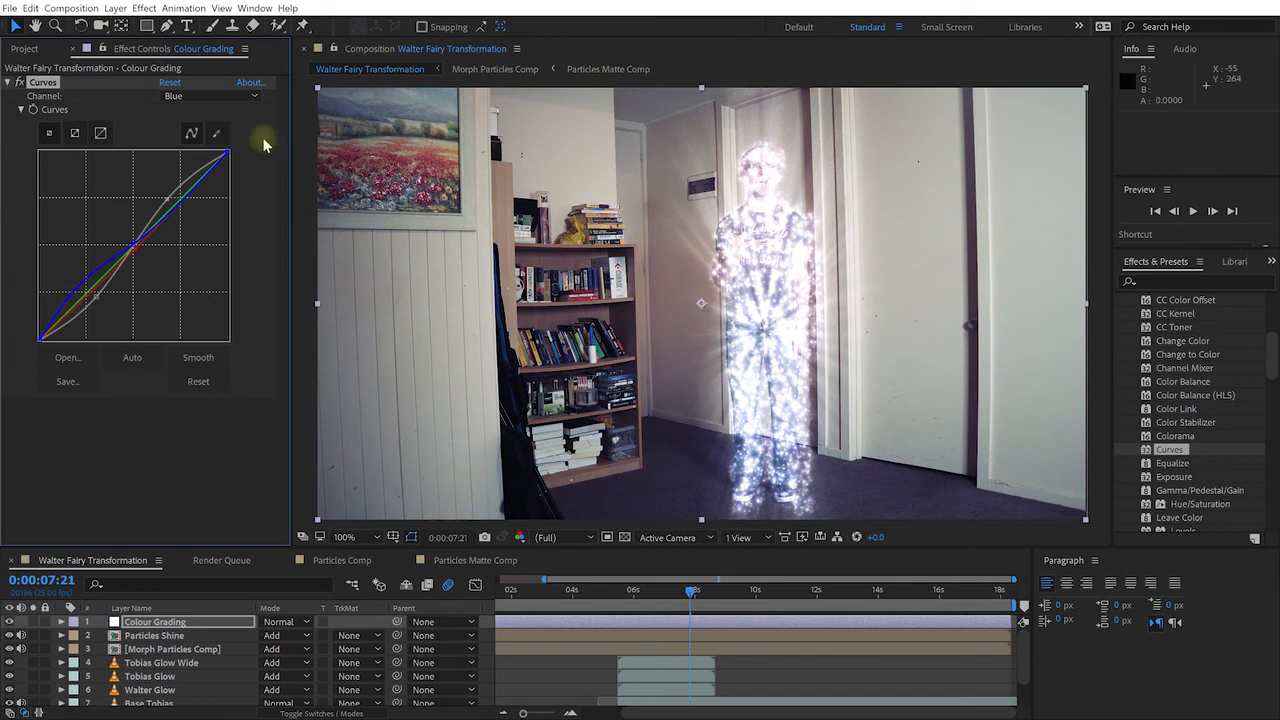
# Lower the RGB shadow point to deepen shadows, then compare with Curves off and back on
pyautogui.click(233, 99)
pyautogui.click(206, 113)
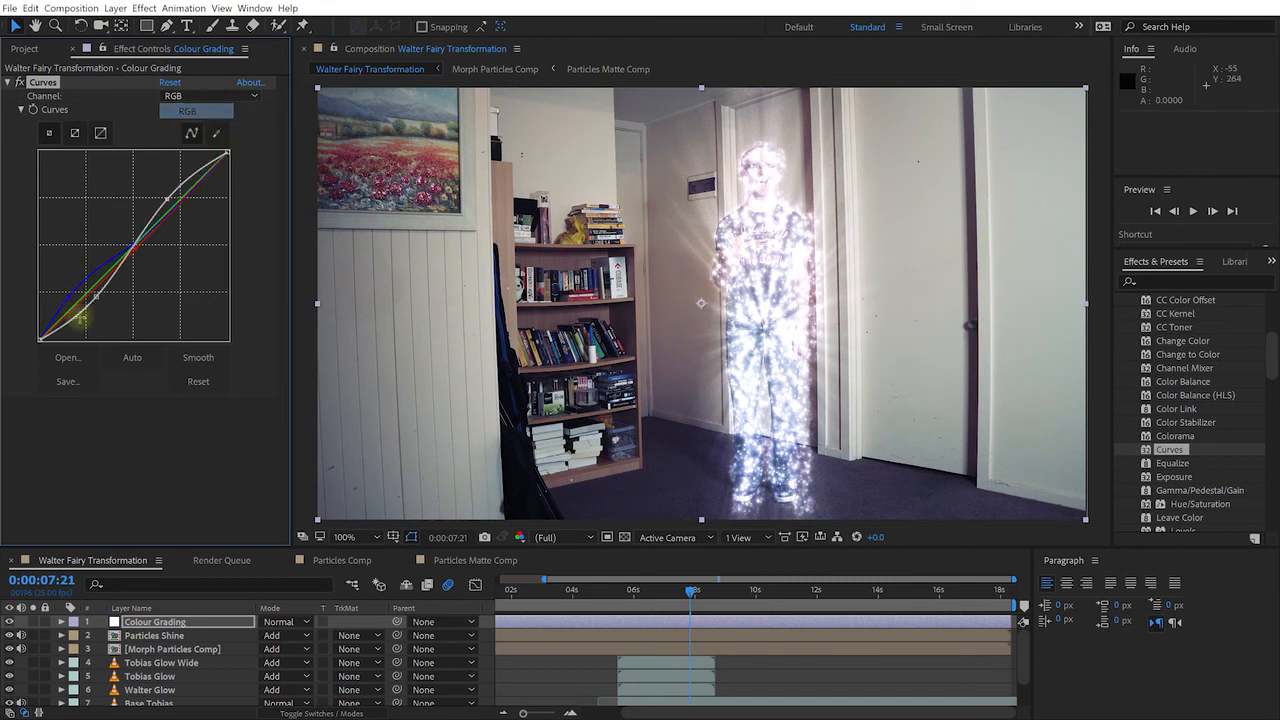
pyautogui.moveTo(96, 297); pyautogui.dragTo(97, 304)
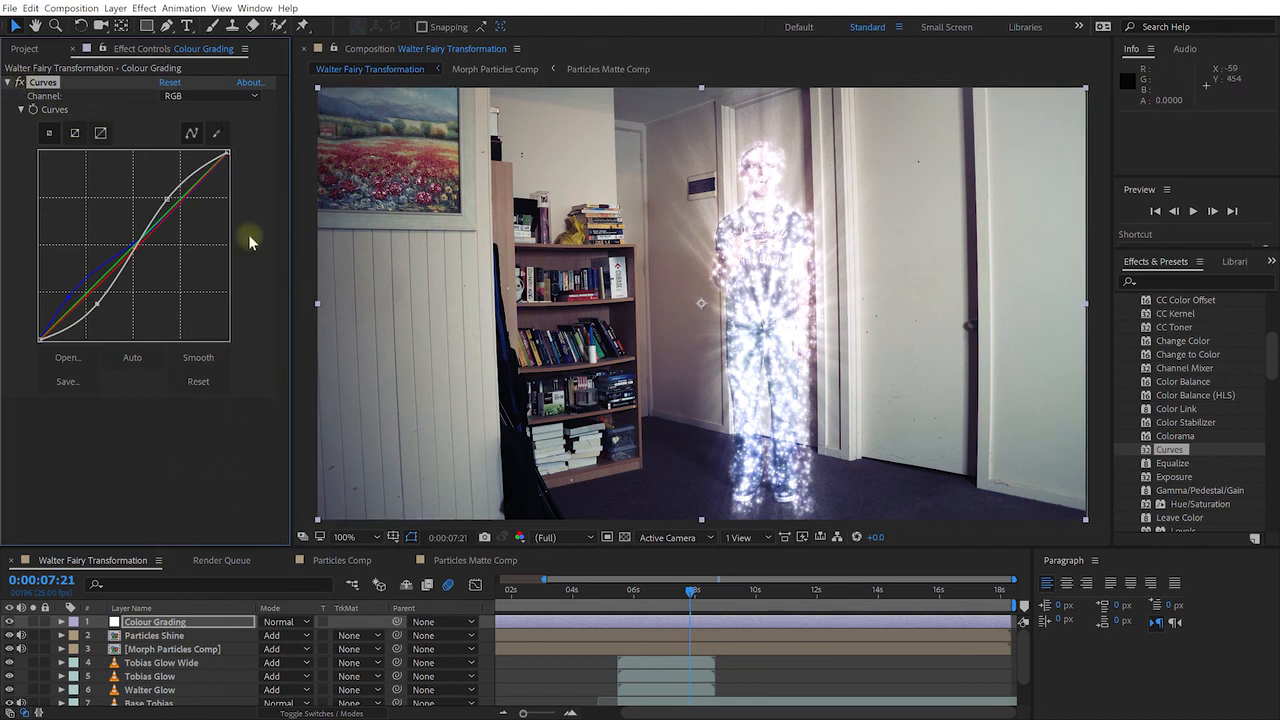
pyautogui.click(22, 85)
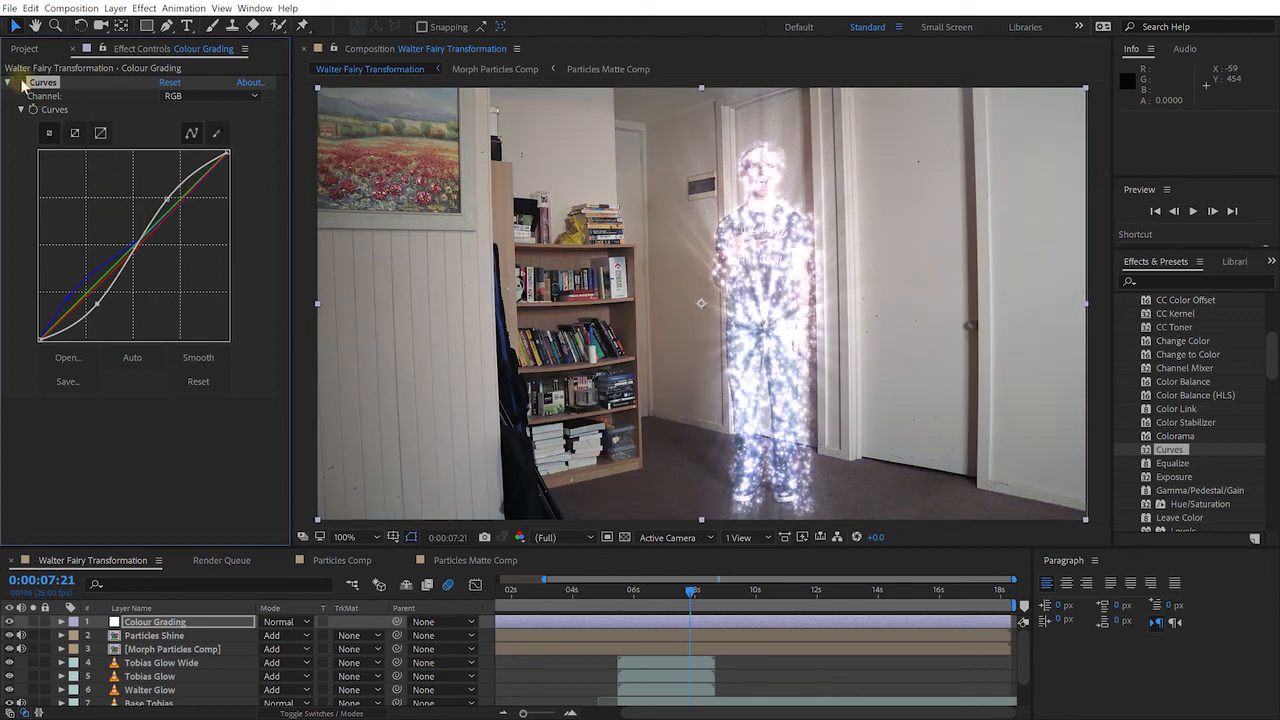
pyautogui.click(20, 83)
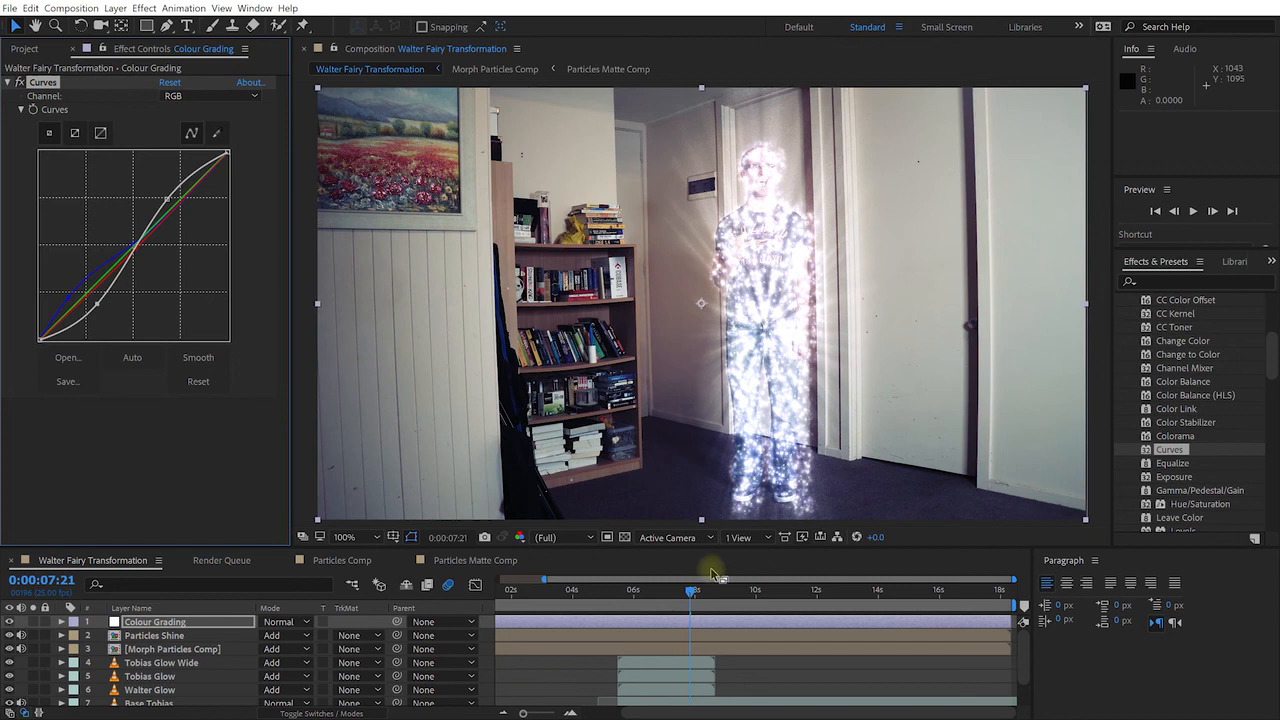
# Preview the colour-graded comp from 0:00:02:00 through the transformation, then stop playback
pyautogui.moveTo(690, 594); pyautogui.dragTo(643, 596)
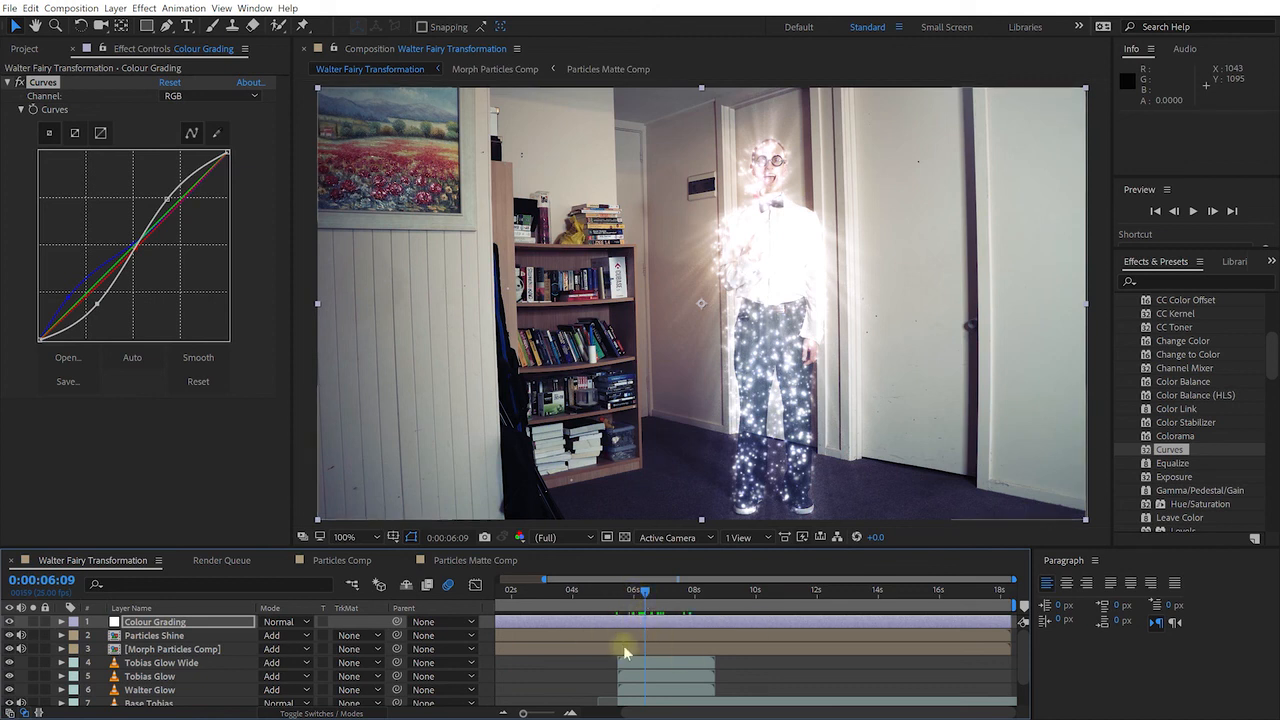
pyautogui.scroll(-2, 625, 648)
pyautogui.moveTo(677, 594); pyautogui.dragTo(653, 597)
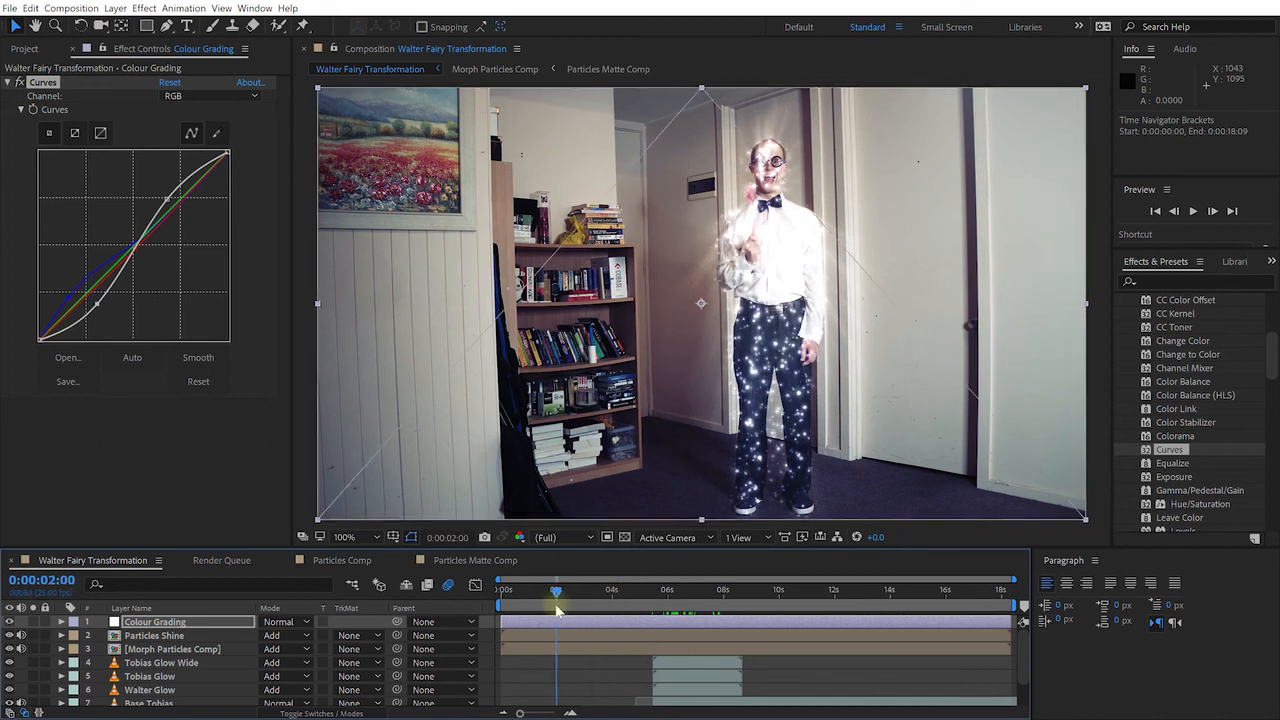
pyautogui.click(556, 591)
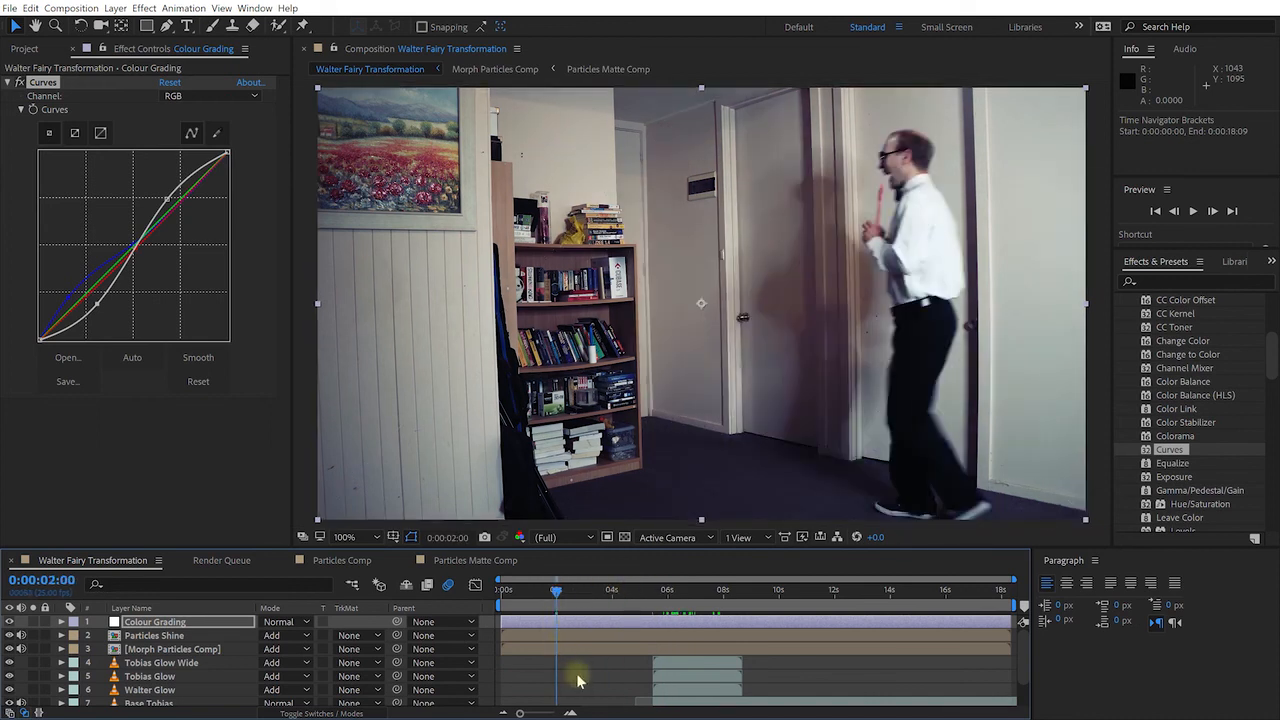
pyautogui.press('space')
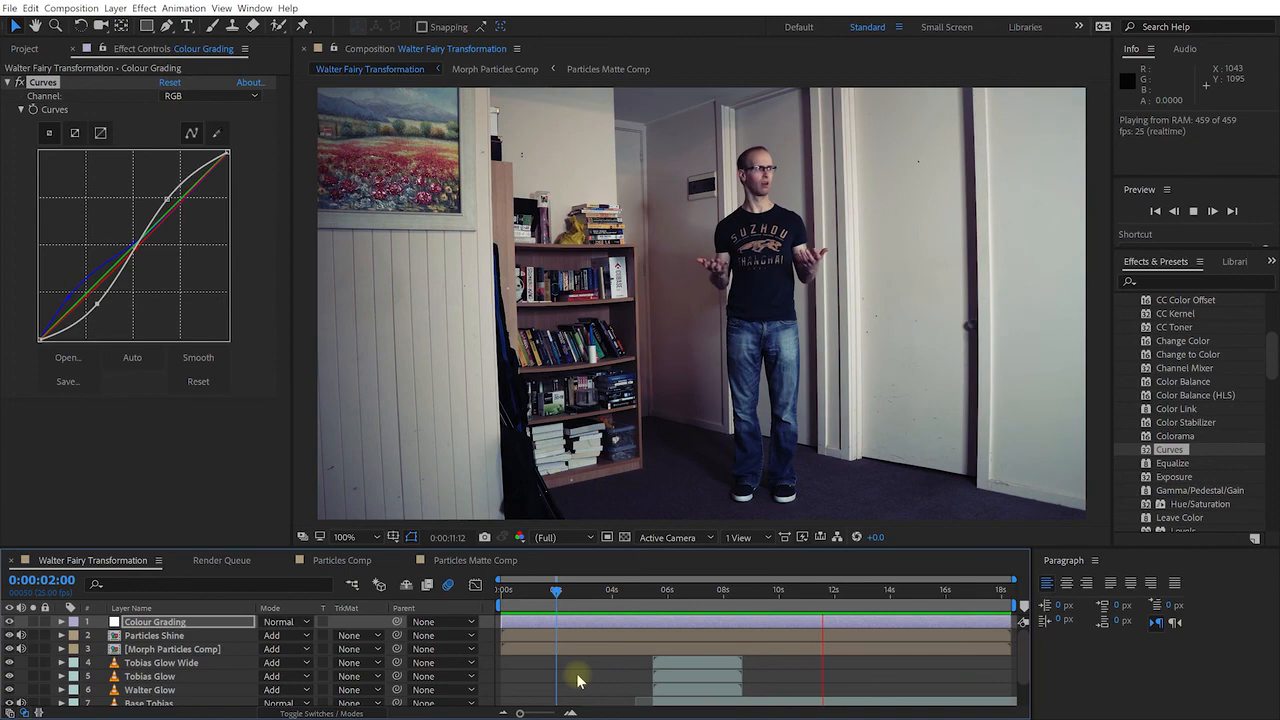
pyautogui.press('space')
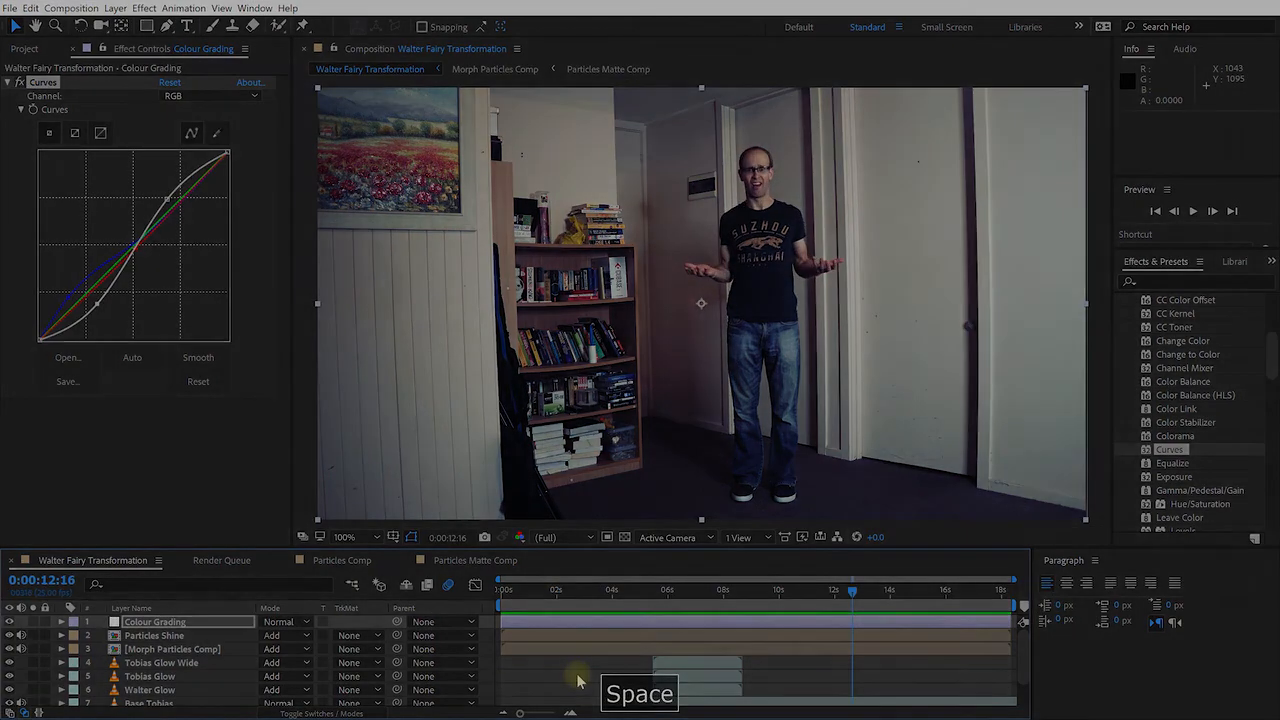